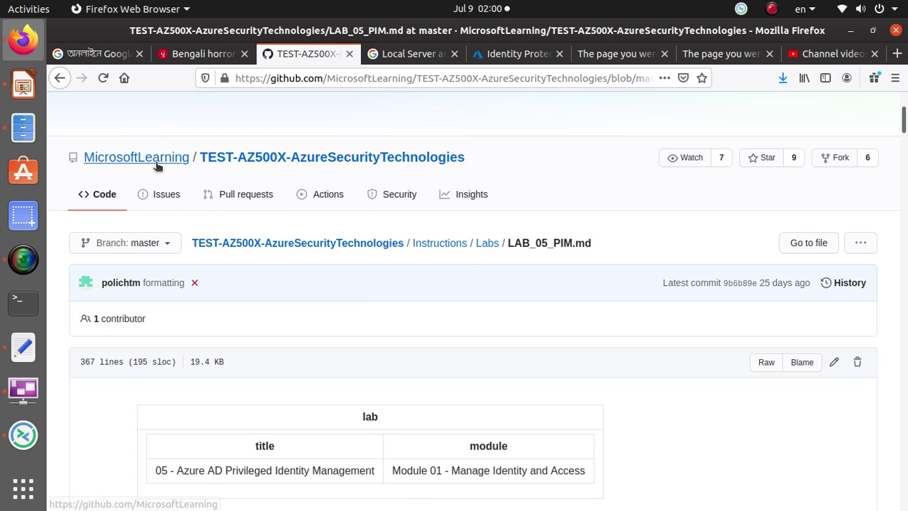
Open the repository's Labs folder and scroll through the LAB_01 to LAB_15 file list.
scroll(418, 410, down, 3)
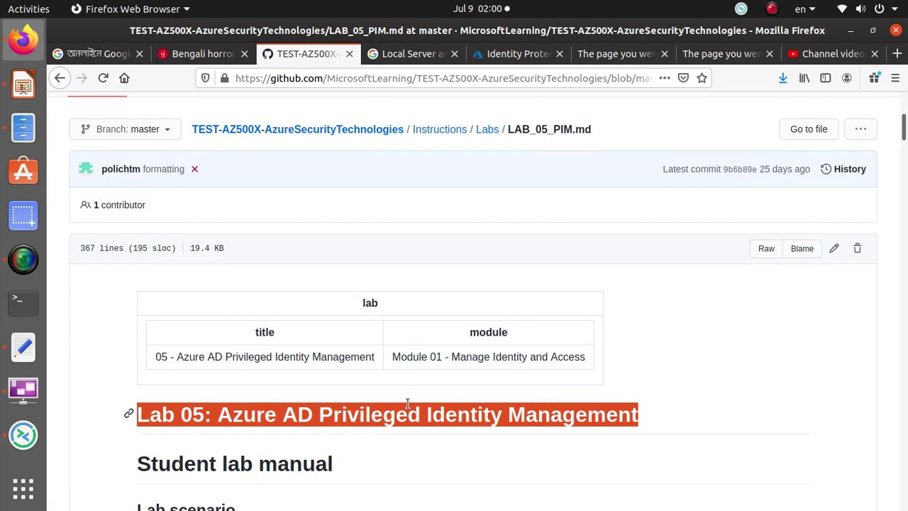
scroll(408, 403, up, 3)
scroll(303, 376, down, 5)
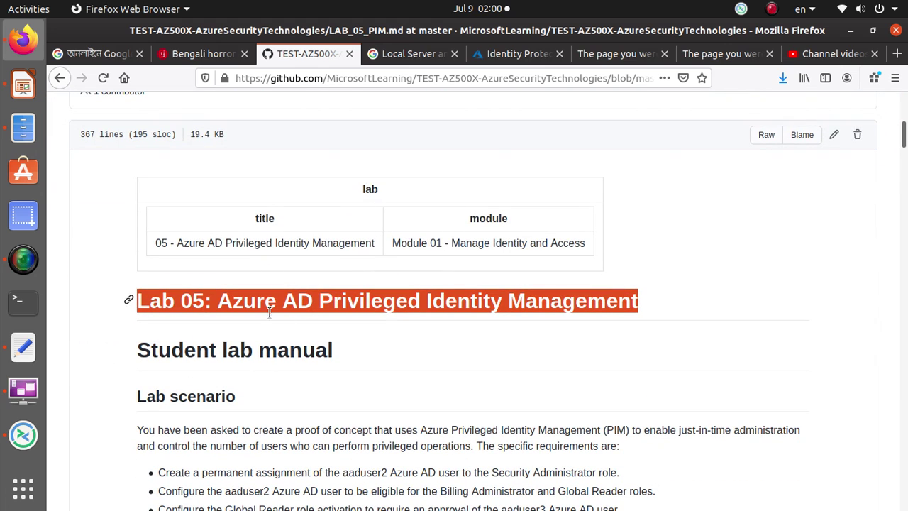
scroll(386, 324, down, 2)
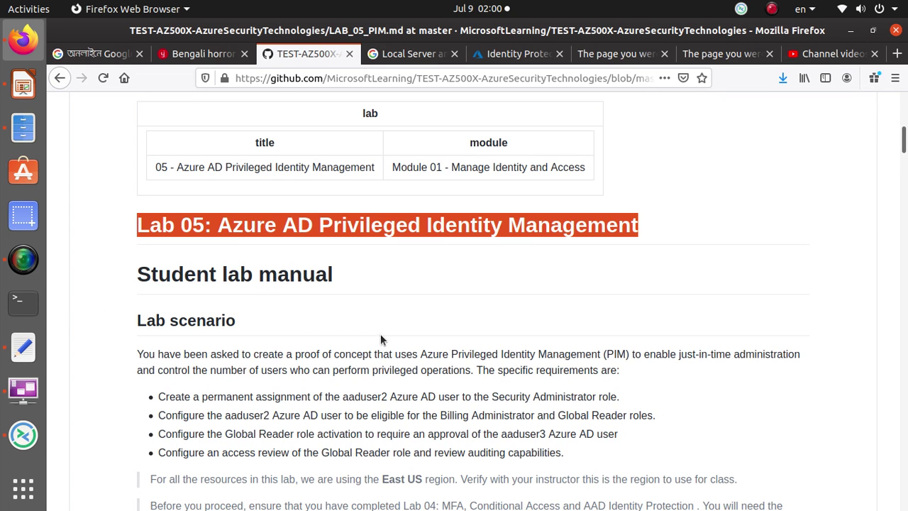
scroll(380, 334, up, 10)
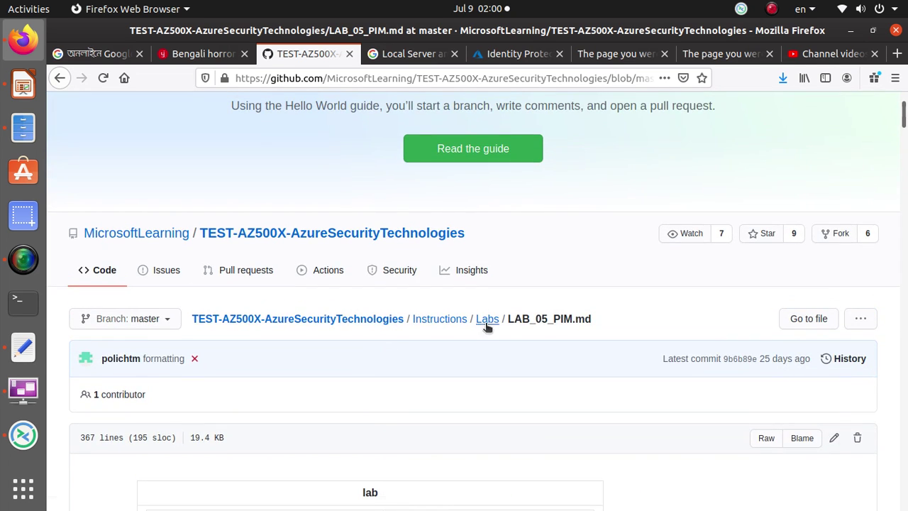
click(488, 321)
scroll(491, 316, down, 7)
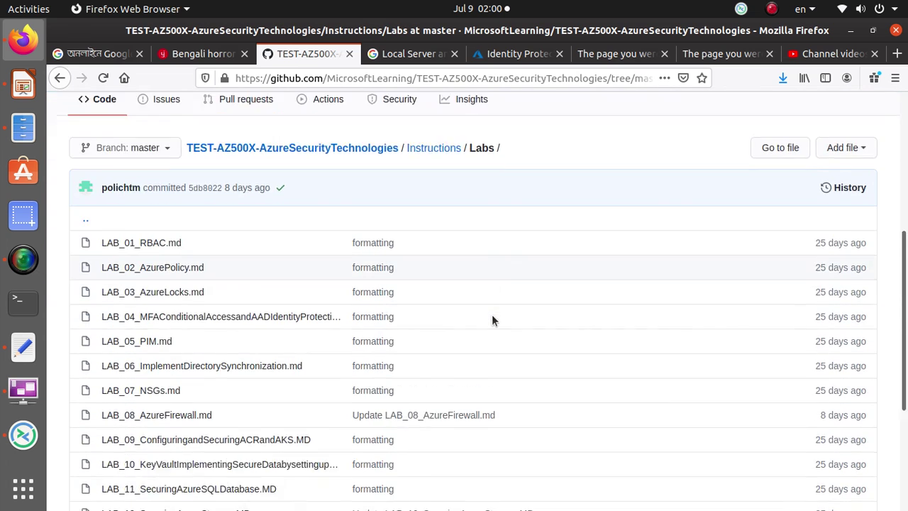
scroll(492, 319, down, 3)
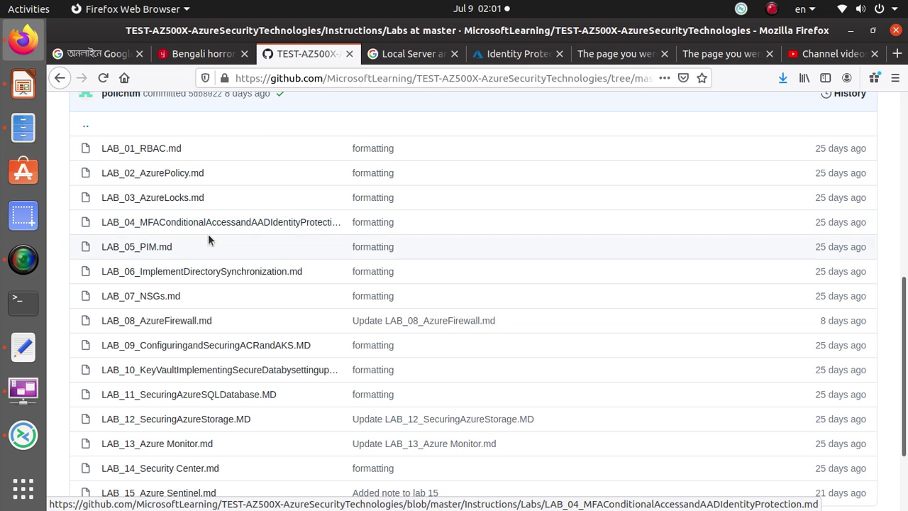
Open LAB_05_PIM.md and review the Exercise 1 to 3 objectives.
click(162, 248)
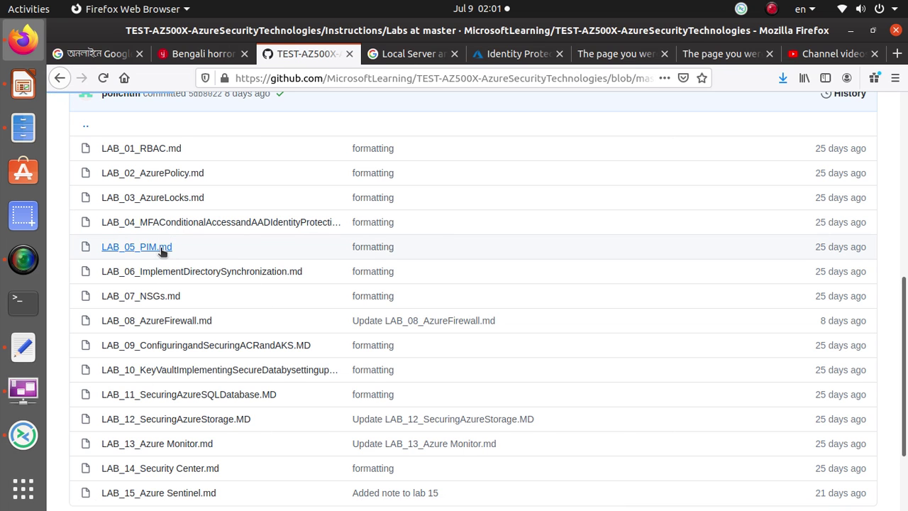
scroll(353, 321, down, 5)
scroll(356, 338, down, 5)
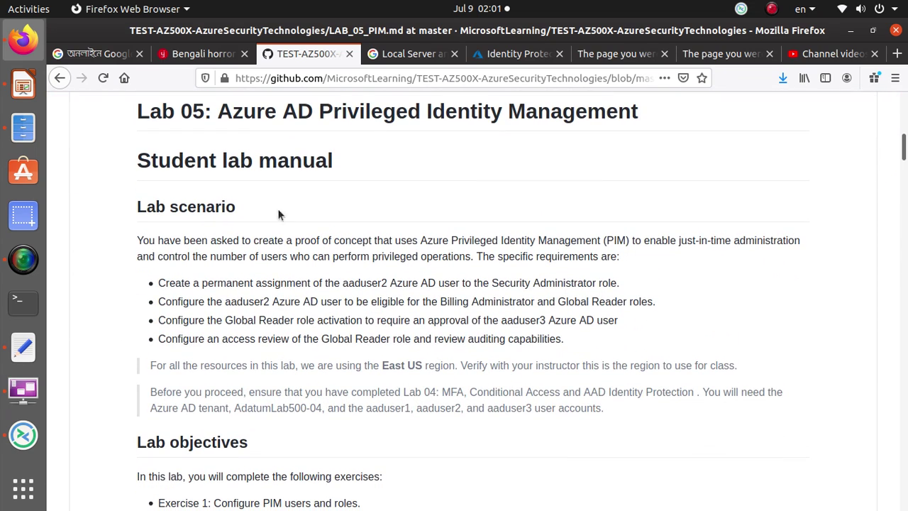
scroll(312, 358, down, 4)
scroll(312, 358, down, 2)
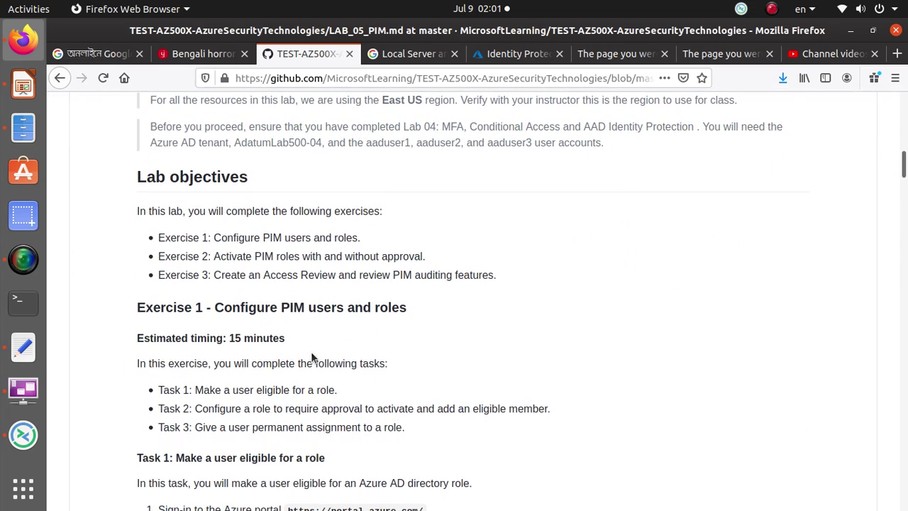
triple_click(299, 238)
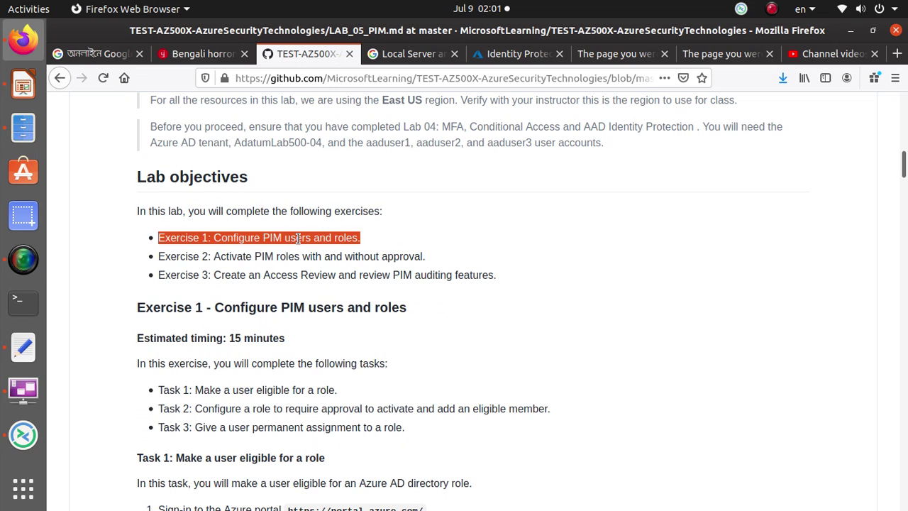
triple_click(302, 256)
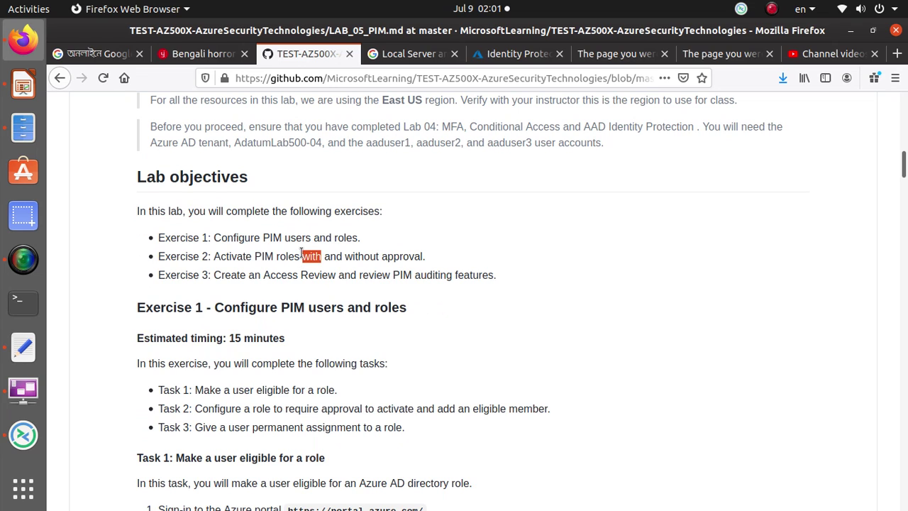
click(309, 276)
triple_click(321, 276)
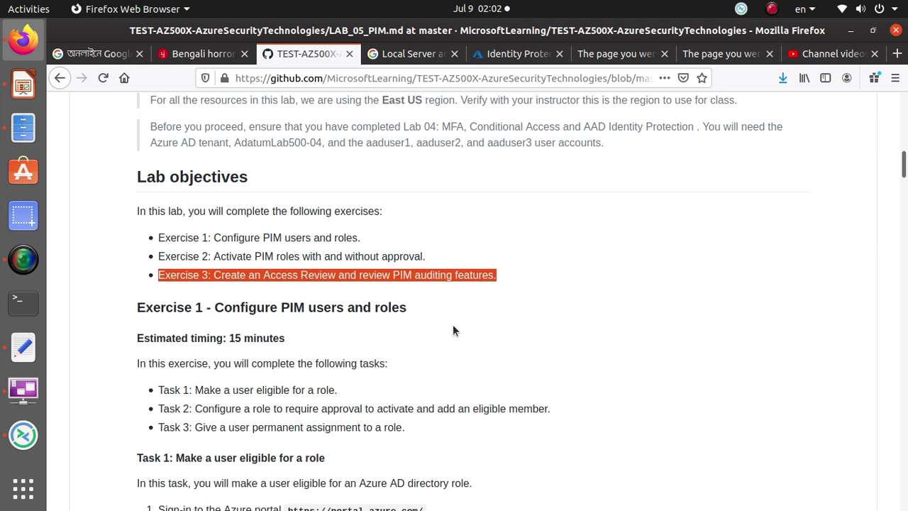
Go to Task 1 and copy 'Azure AD Privileged Identity Management' from step 2.
scroll(458, 337, down, 2)
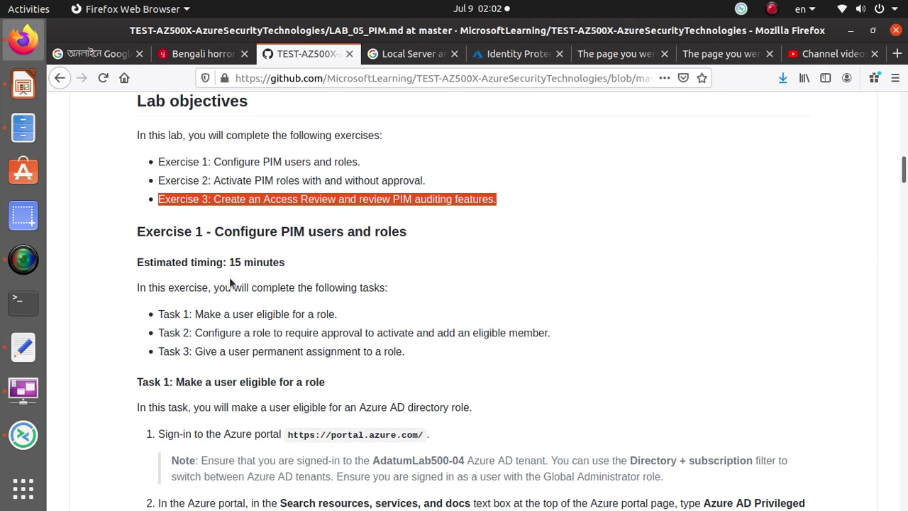
scroll(230, 282, down, 2)
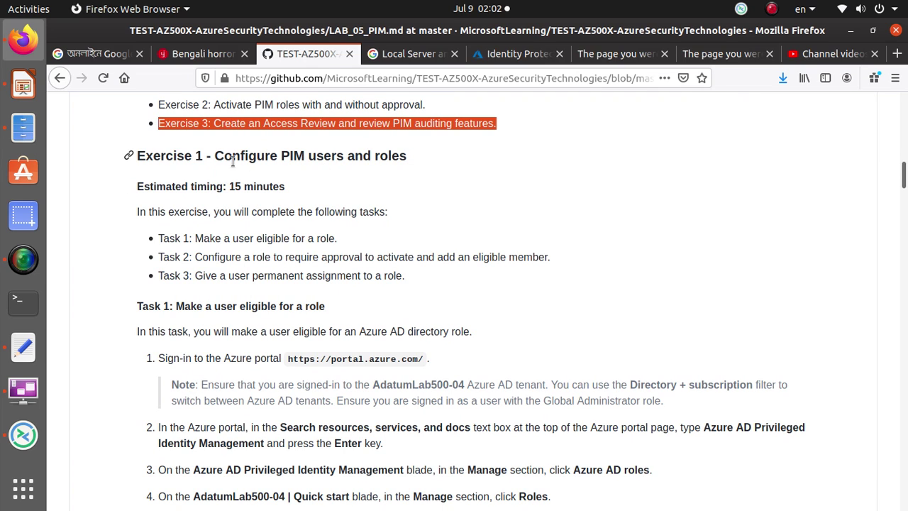
triple_click(277, 239)
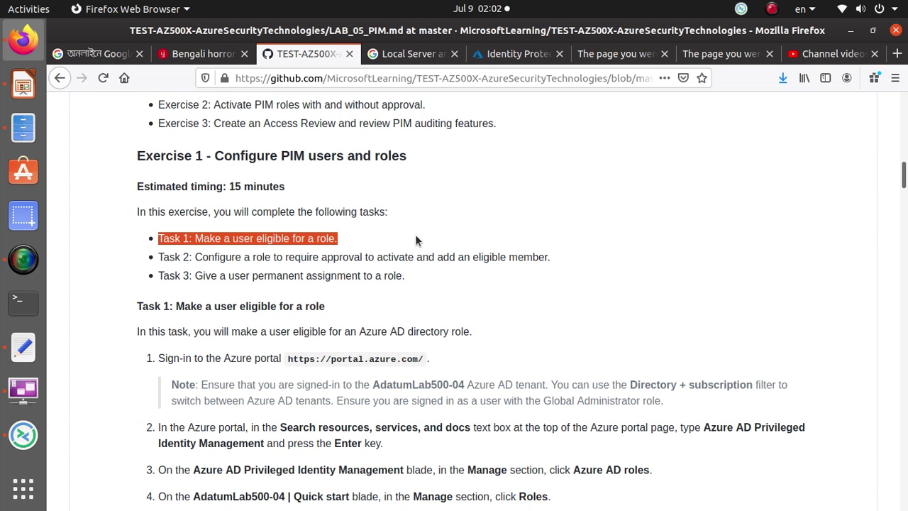
scroll(415, 239, down, 3)
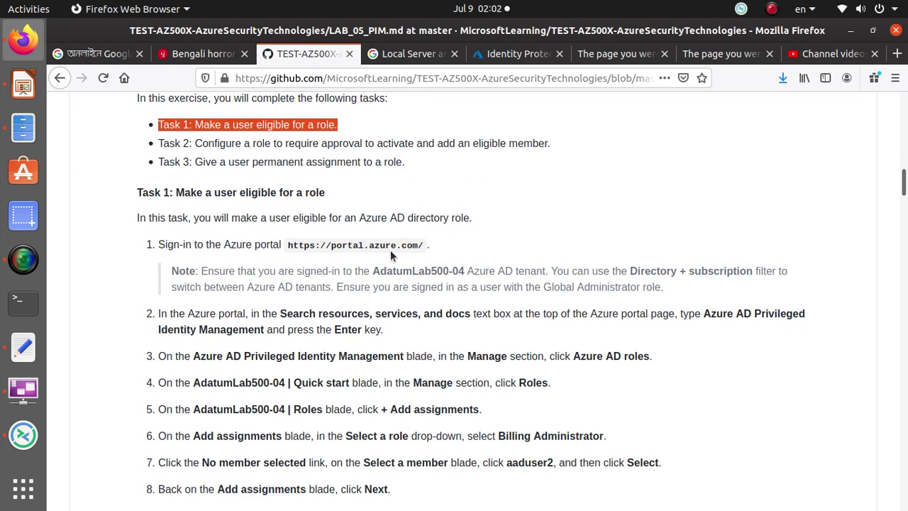
drag(419, 244, 288, 245)
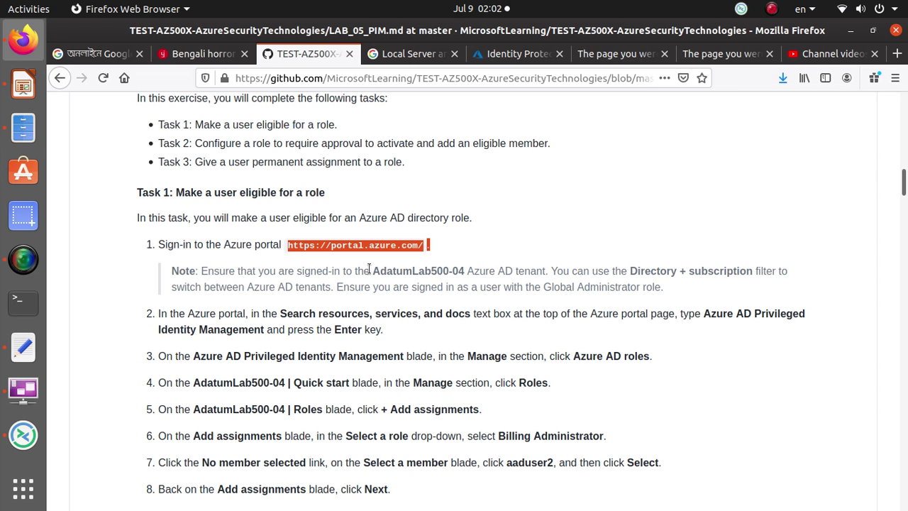
drag(372, 270, 465, 269)
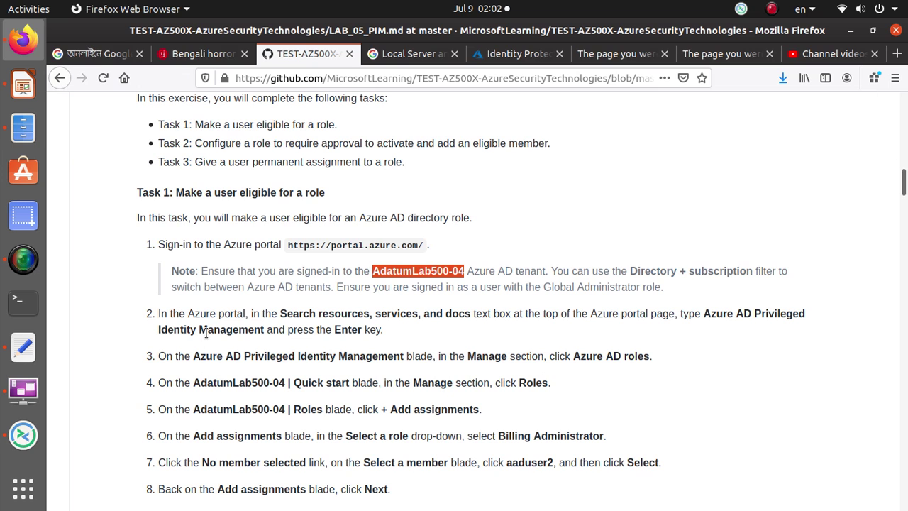
scroll(219, 340, down, 2)
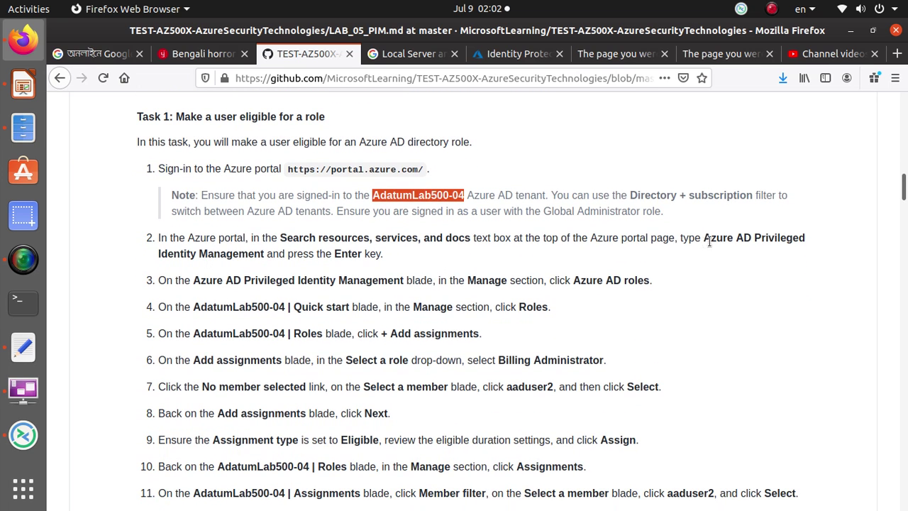
drag(704, 237, 264, 257)
right_click(263, 257)
click(288, 259)
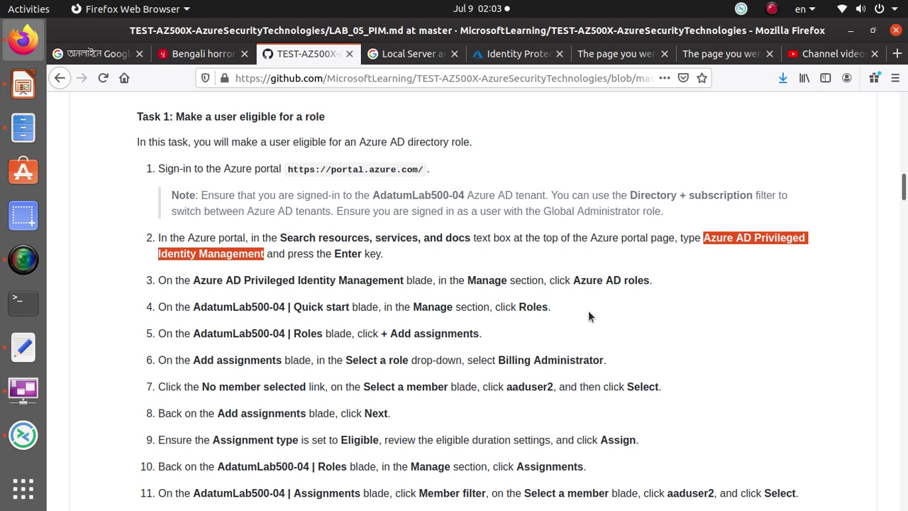
In the Azure portal, switch the directory to AdatumLab500-04.
click(520, 56)
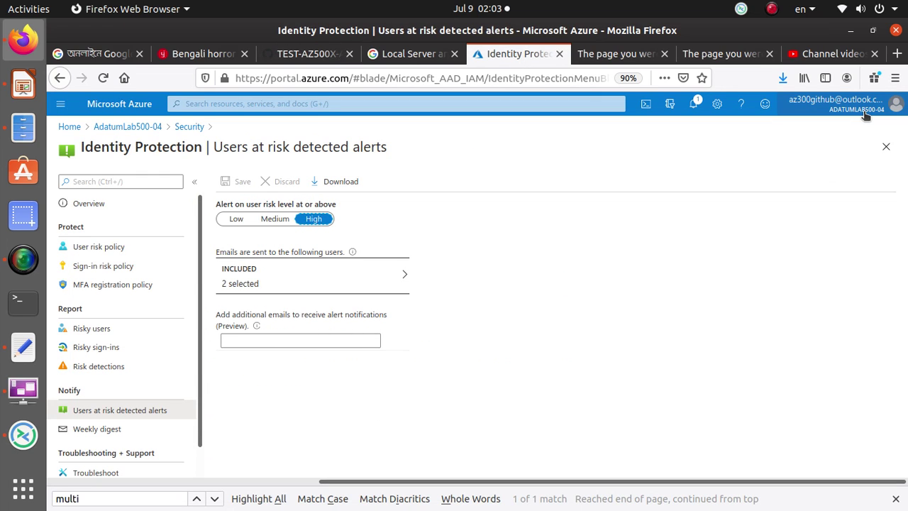
mouse_move(866, 115)
click(672, 110)
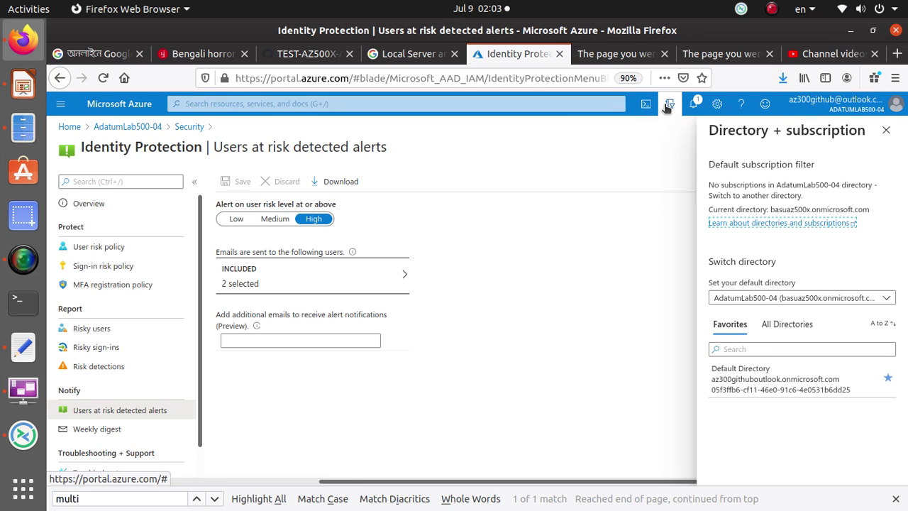
click(799, 325)
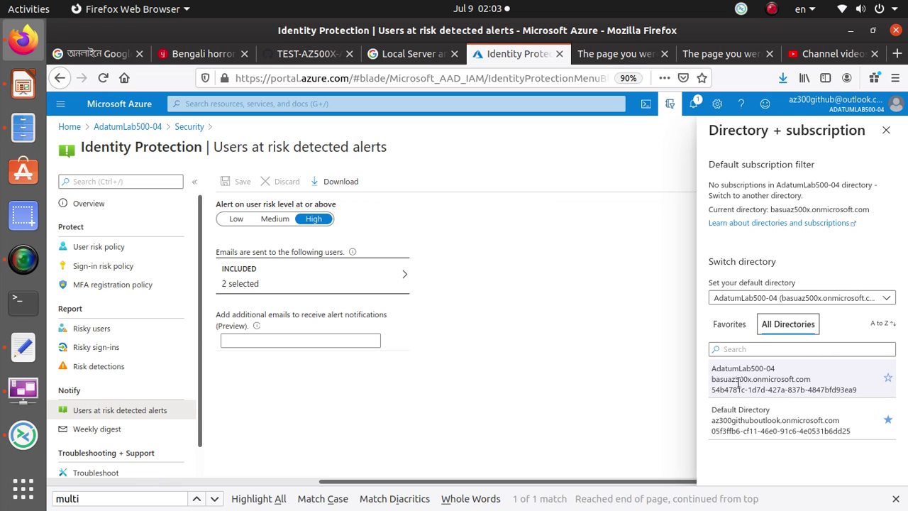
click(741, 376)
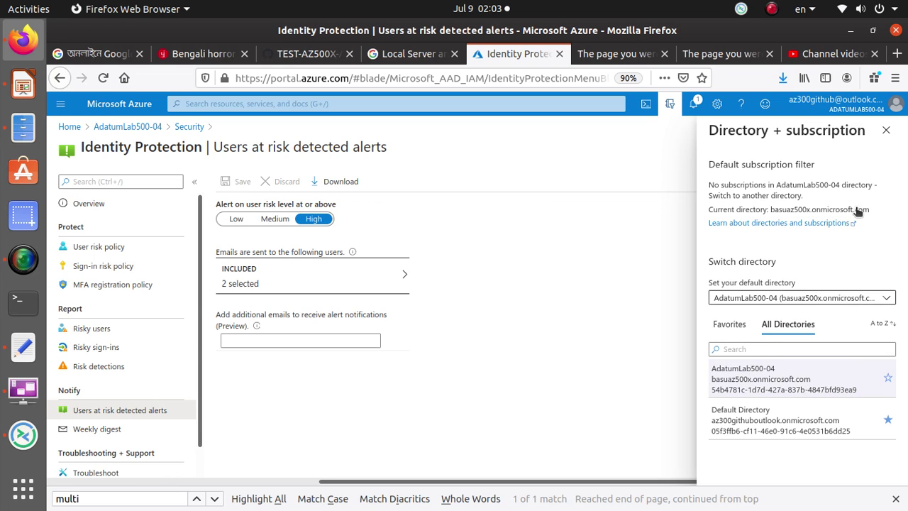
click(444, 268)
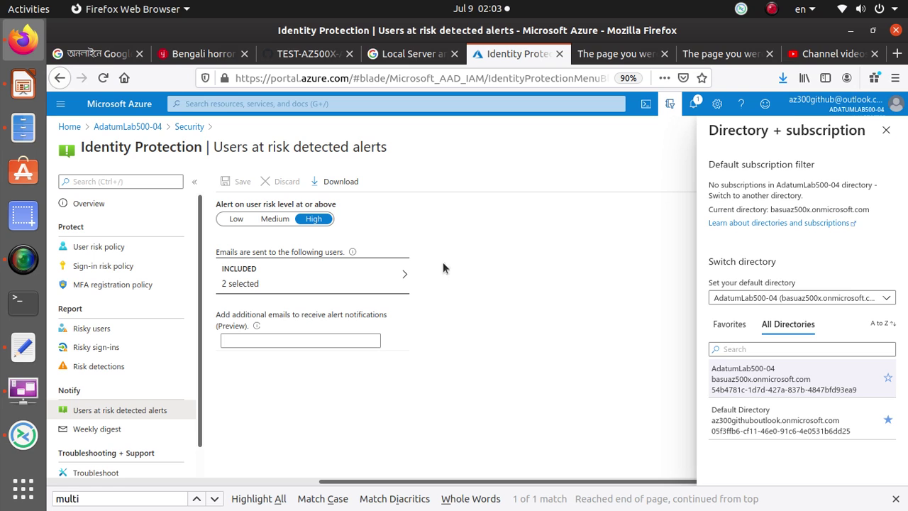
From Home, search for the pasted service name and open Azure AD Privileged Identity Management.
click(70, 127)
click(298, 104)
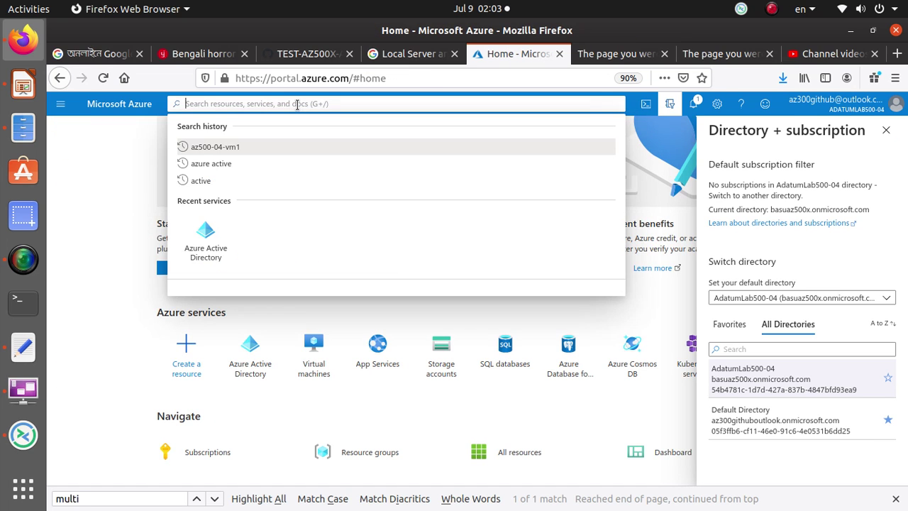
key(ctrl+v)
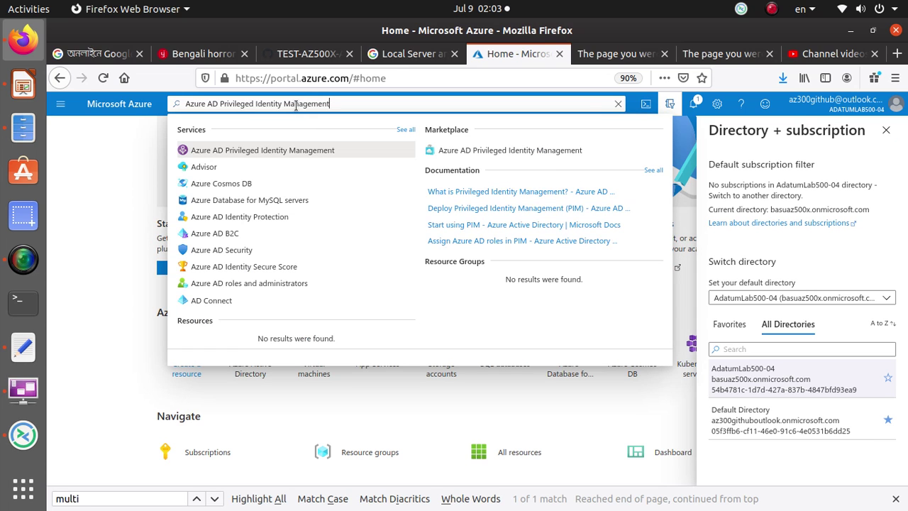
click(288, 151)
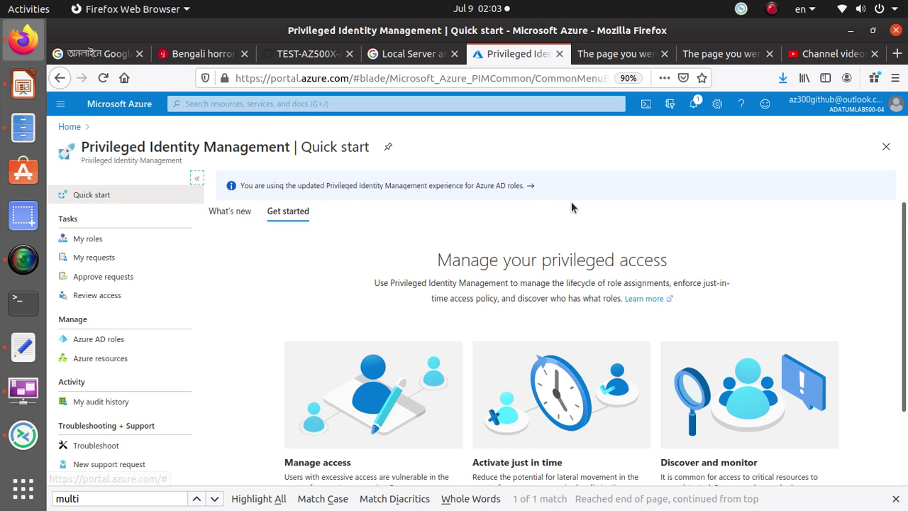
Open Azure AD roles from the Manage section of Privileged Identity Management.
scroll(571, 203, down, 2)
scroll(518, 355, up, 2)
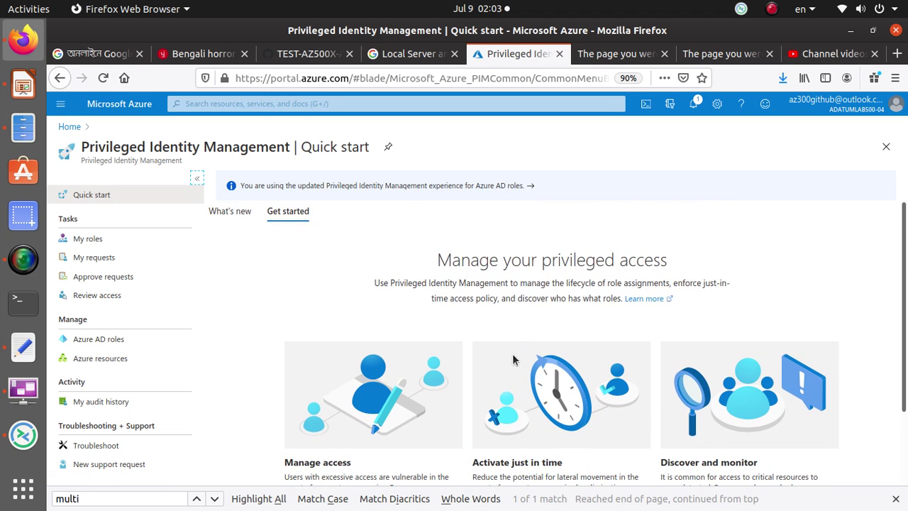
click(310, 56)
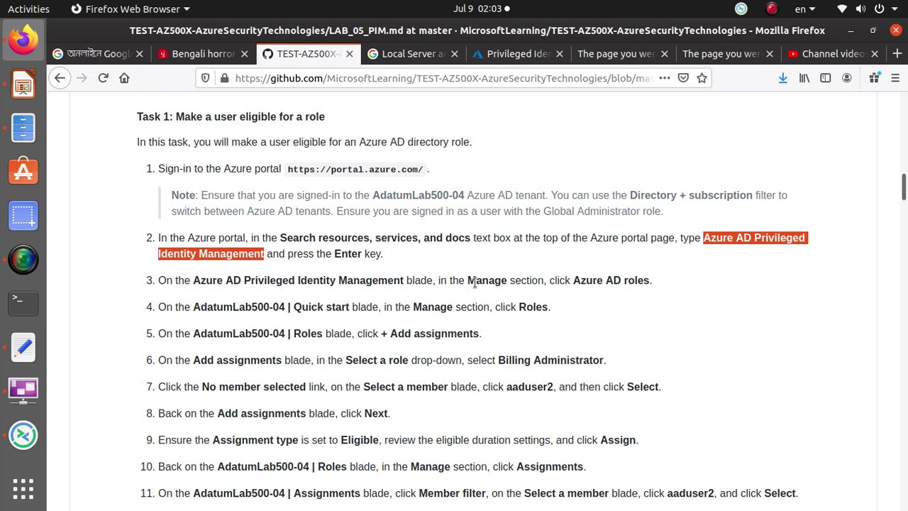
drag(468, 281, 523, 281)
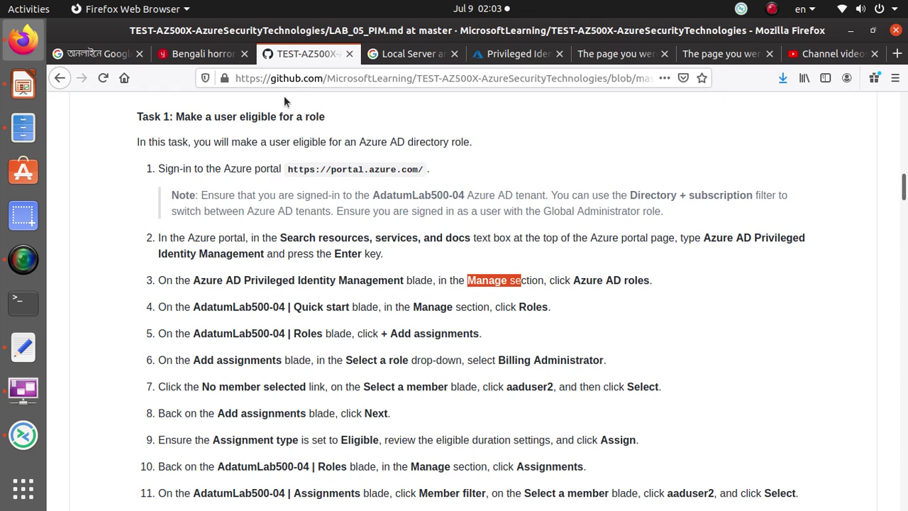
click(521, 54)
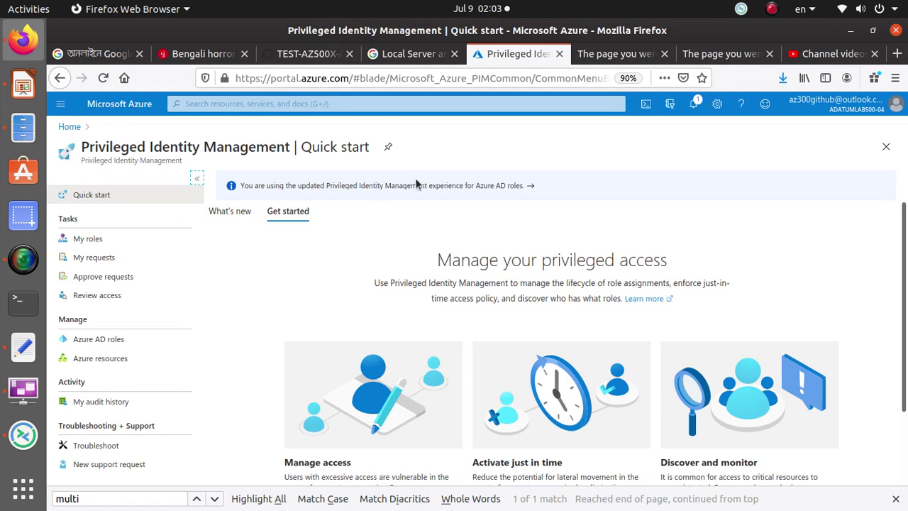
double_click(68, 219)
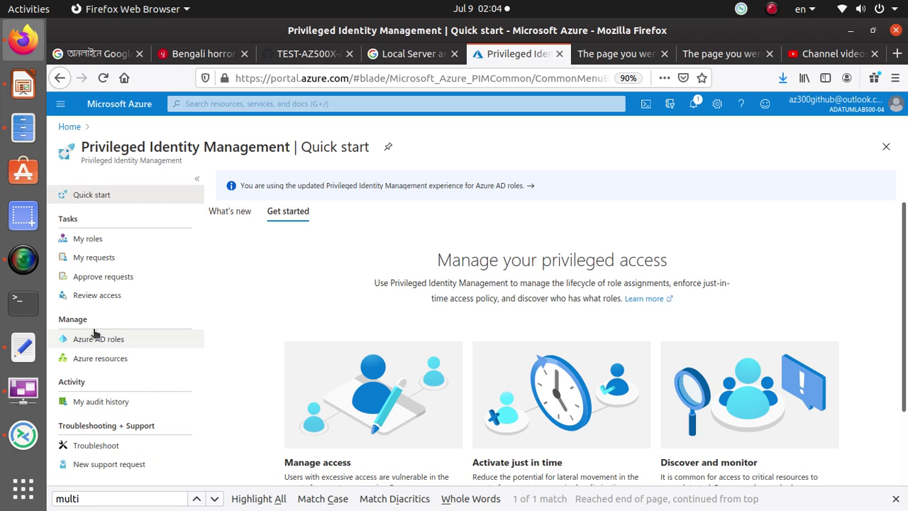
drag(89, 320, 54, 325)
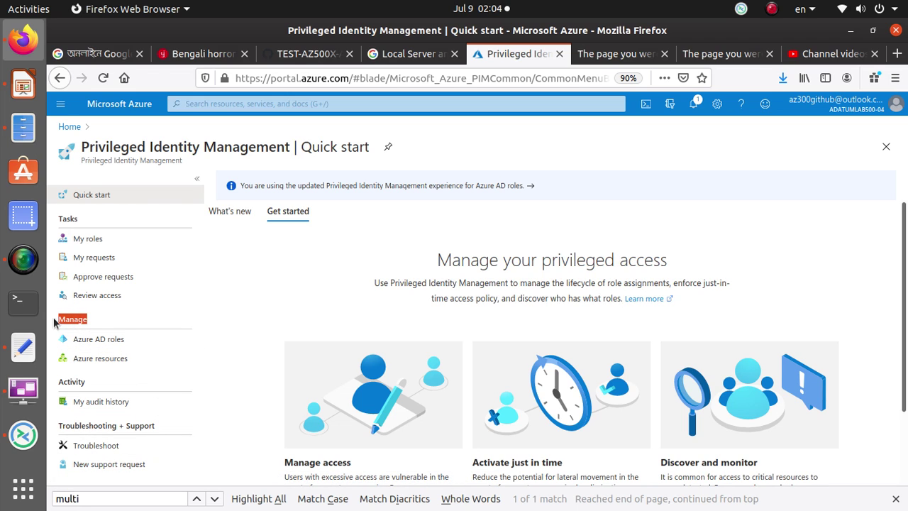
click(113, 340)
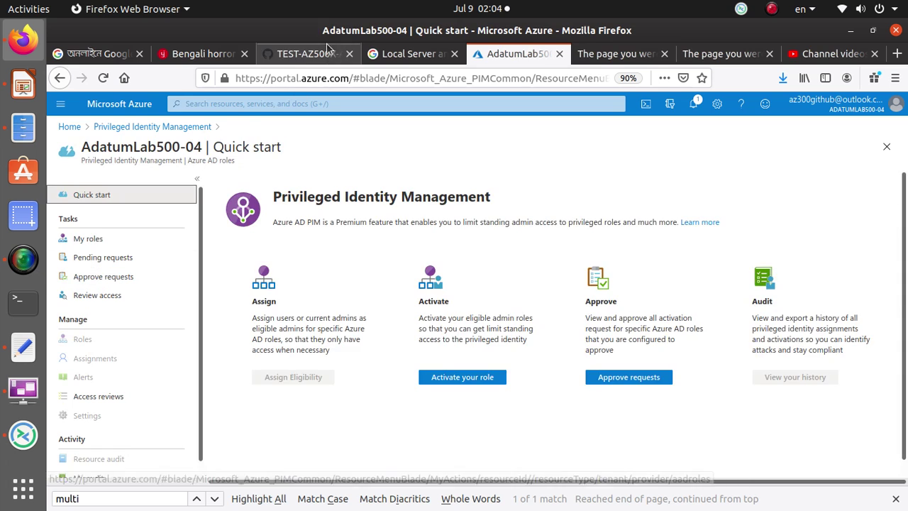
Open the Roles list for AdatumLab500-04 in PIM.
click(327, 51)
scroll(381, 286, down, 2)
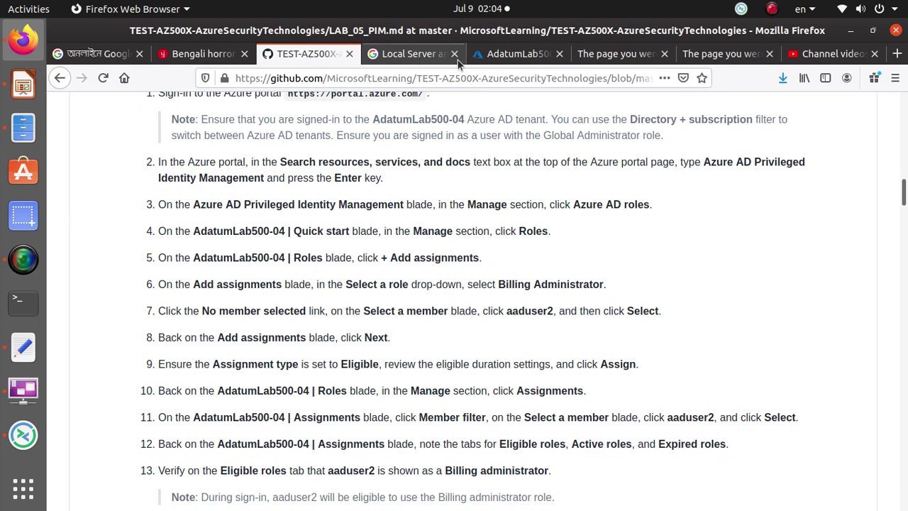
click(511, 57)
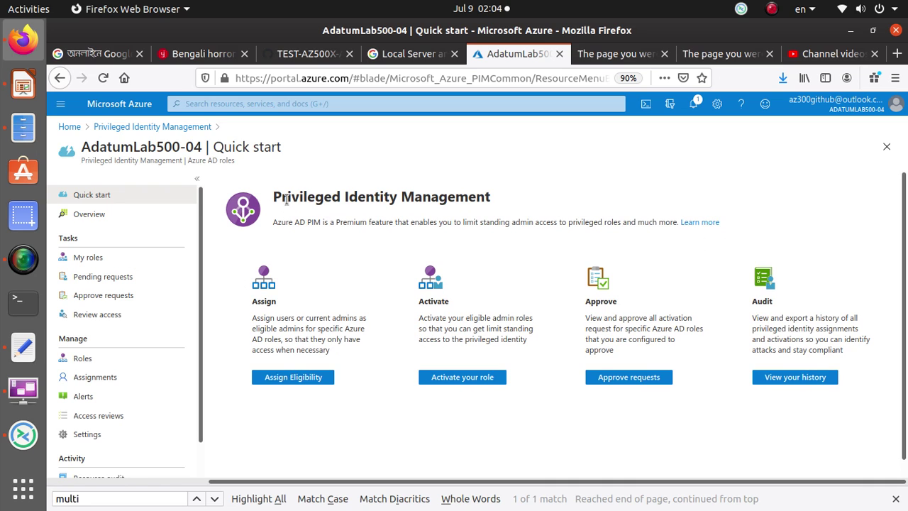
drag(276, 197, 514, 204)
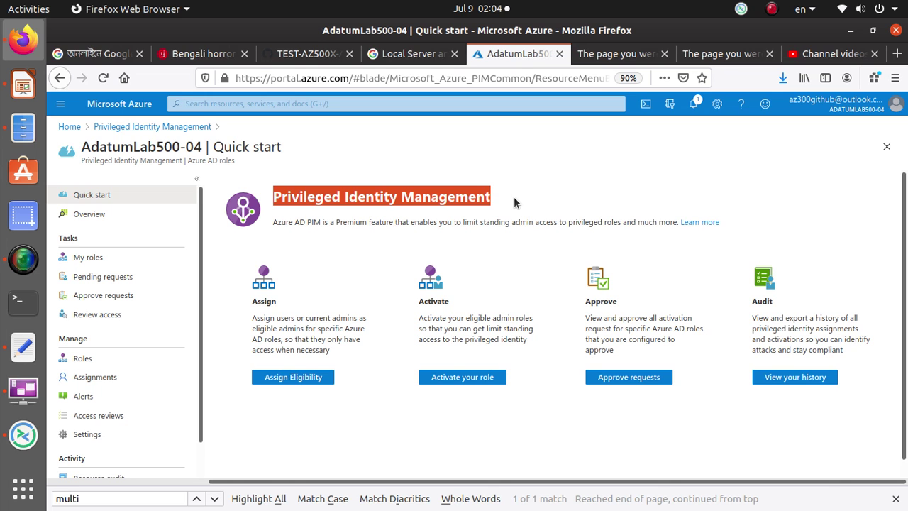
click(304, 55)
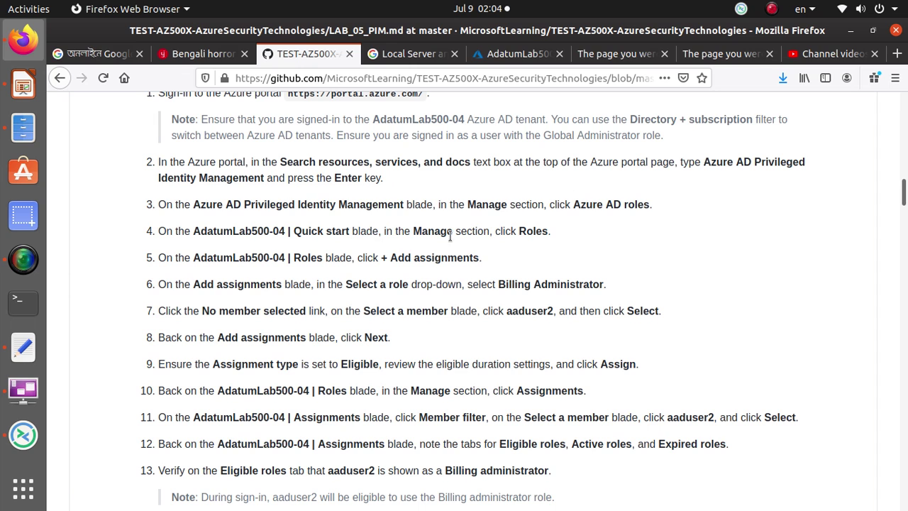
click(527, 58)
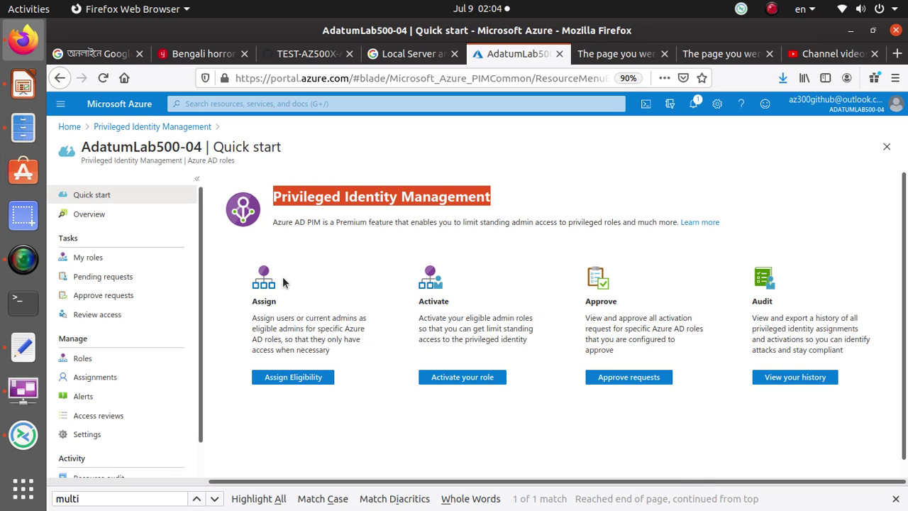
click(96, 361)
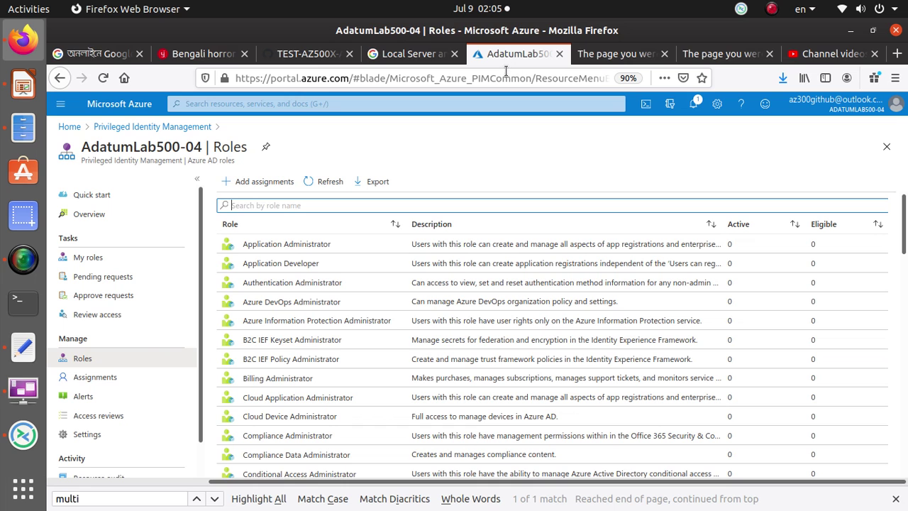
Review lab steps 5 and 6, then return to the Roles list.
click(310, 55)
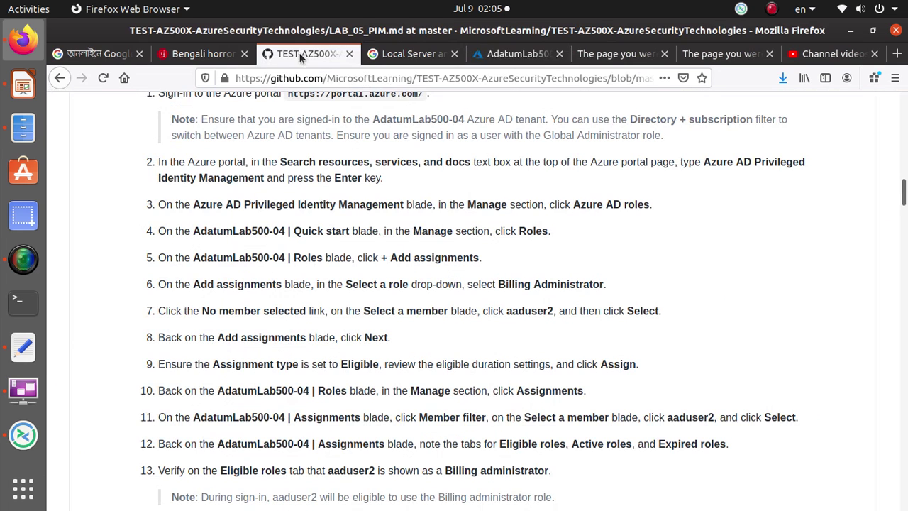
triple_click(439, 257)
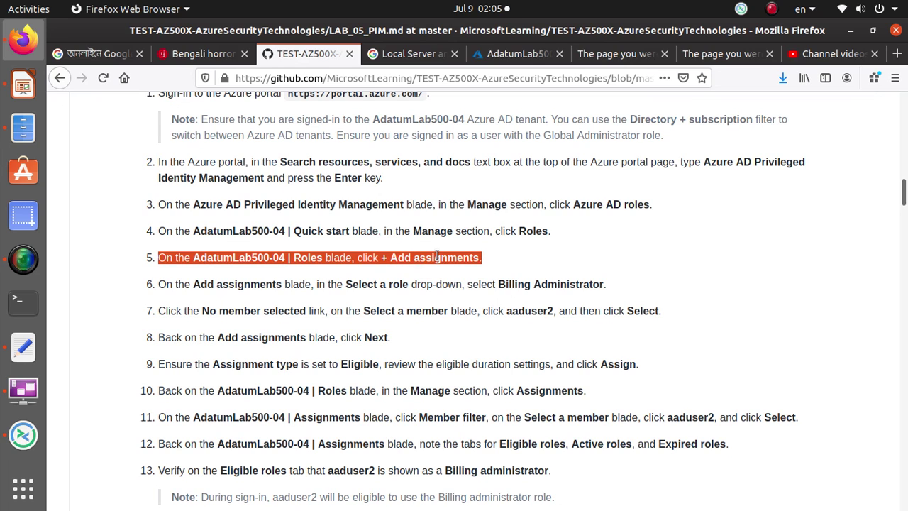
triple_click(572, 284)
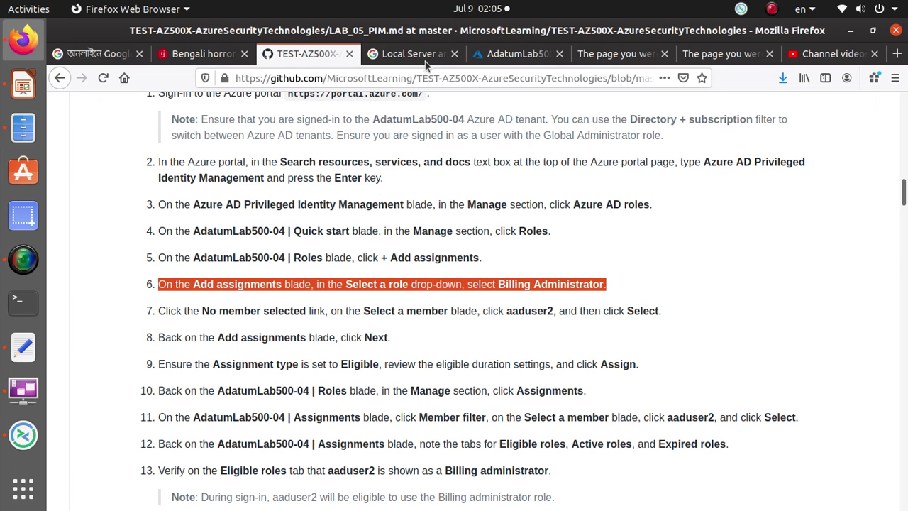
click(539, 59)
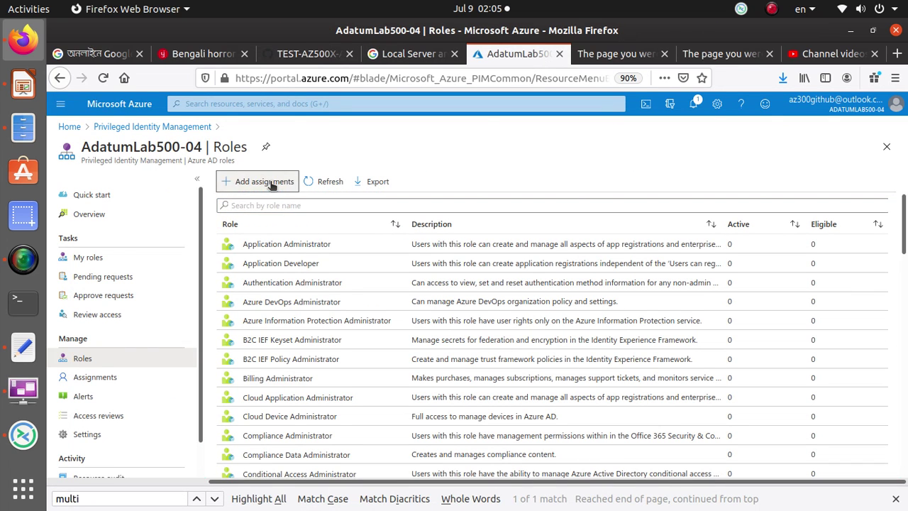
Add an assignment for the Billing Administrator role with the second lab user as member.
click(264, 181)
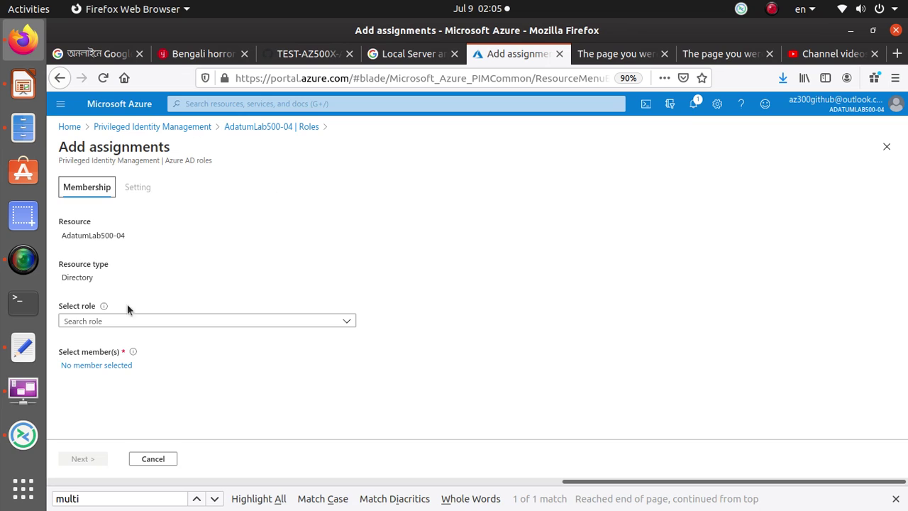
click(137, 323)
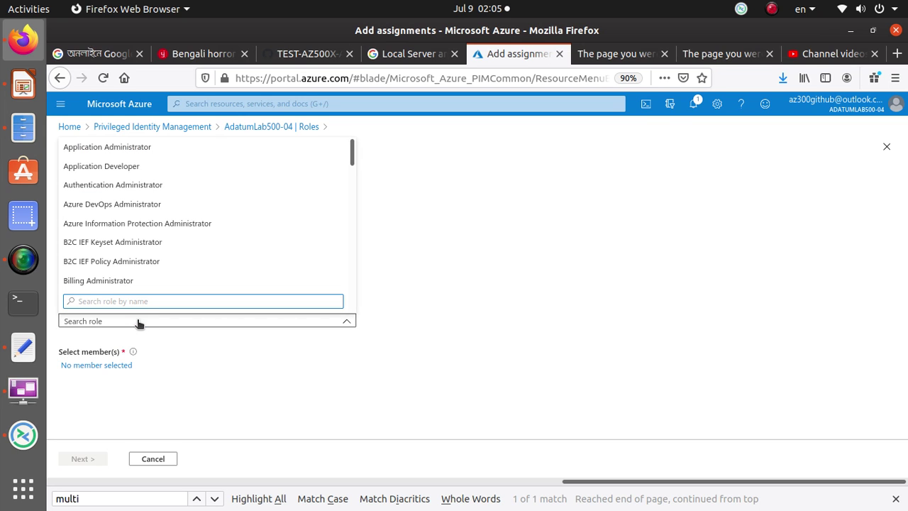
click(103, 279)
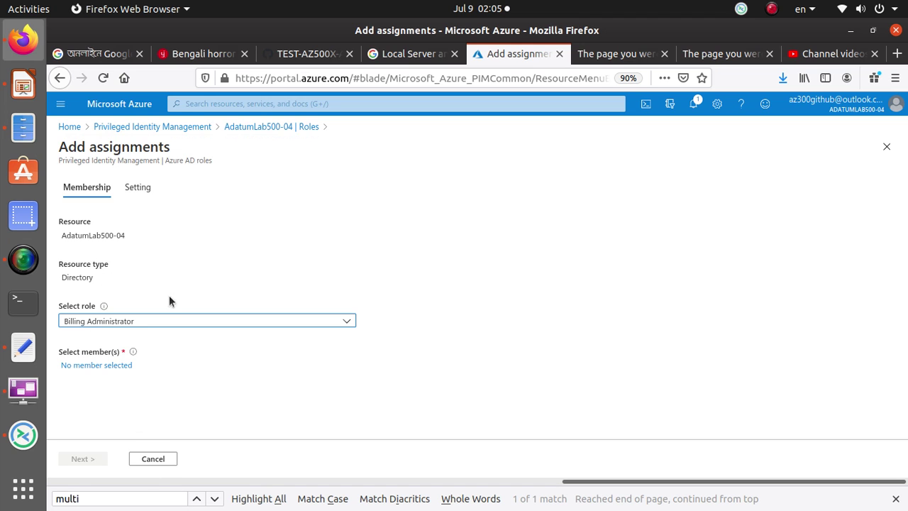
click(101, 366)
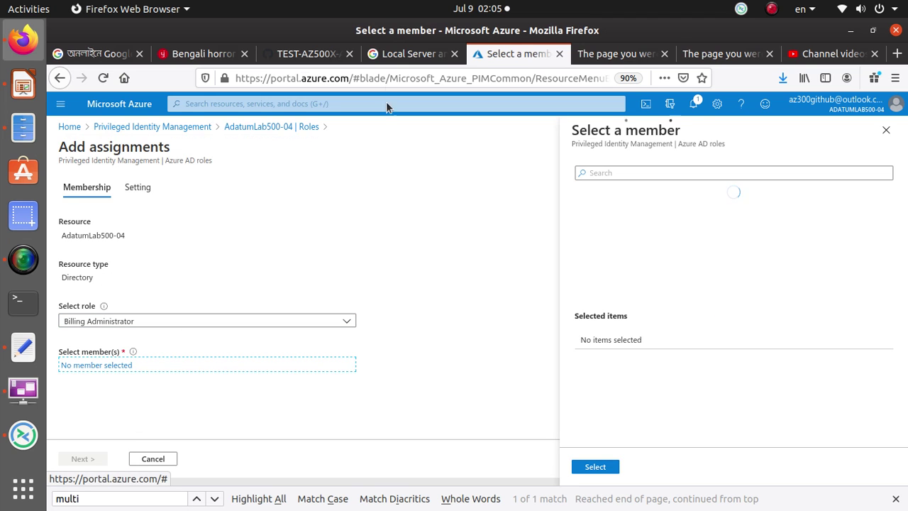
click(305, 55)
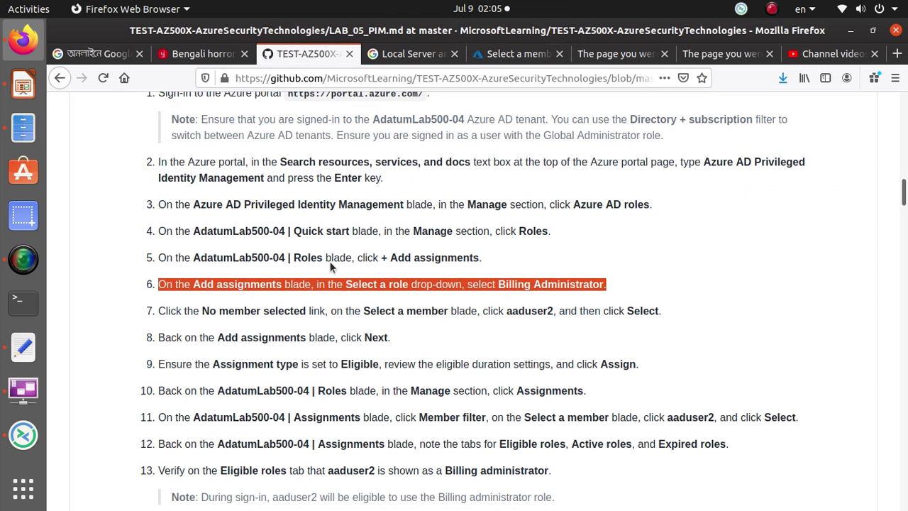
double_click(525, 310)
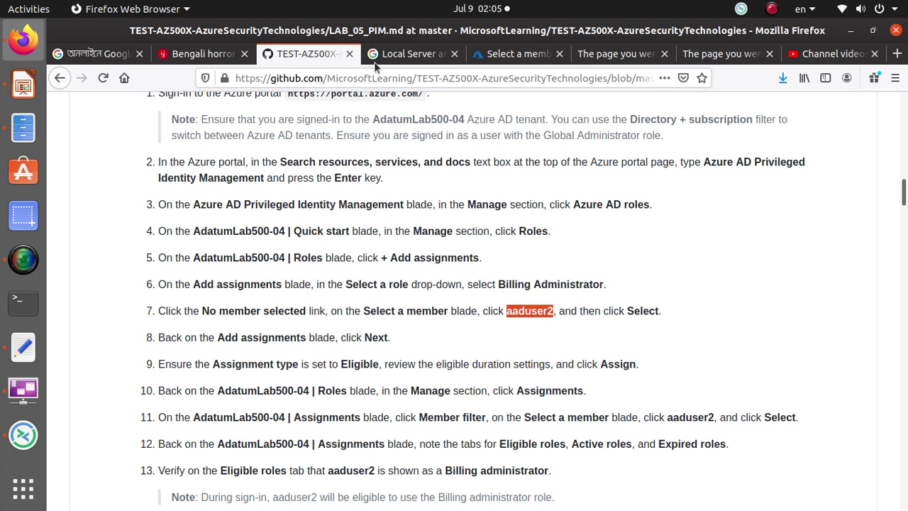
click(497, 55)
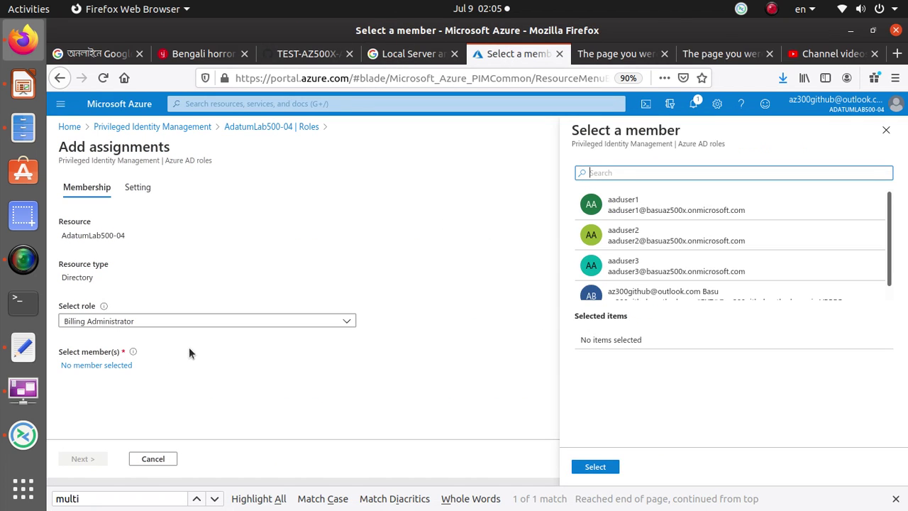
click(653, 244)
click(596, 465)
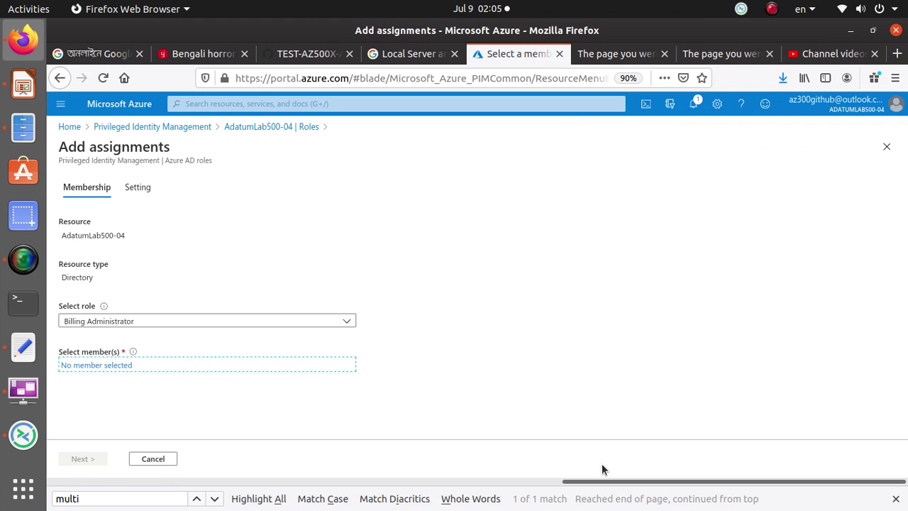
click(82, 458)
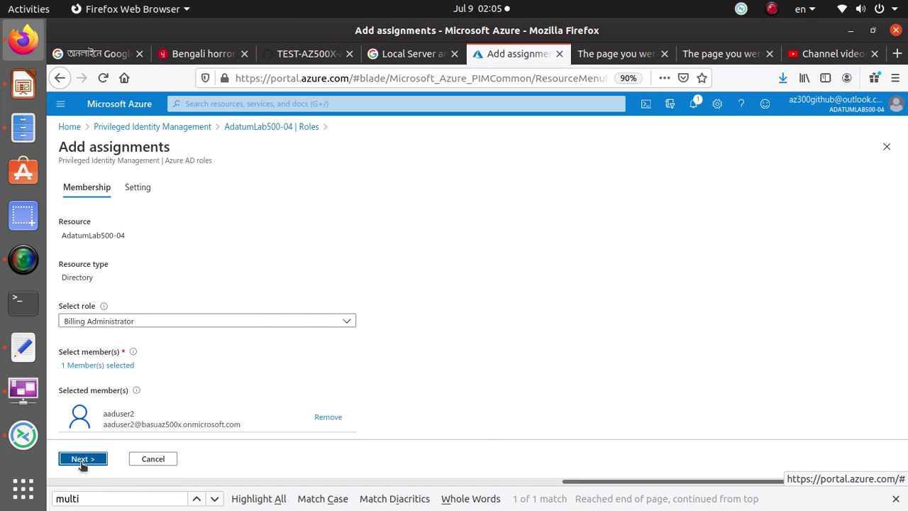
Keep the assignment type Eligible and submit the Billing Administrator assignment.
click(312, 54)
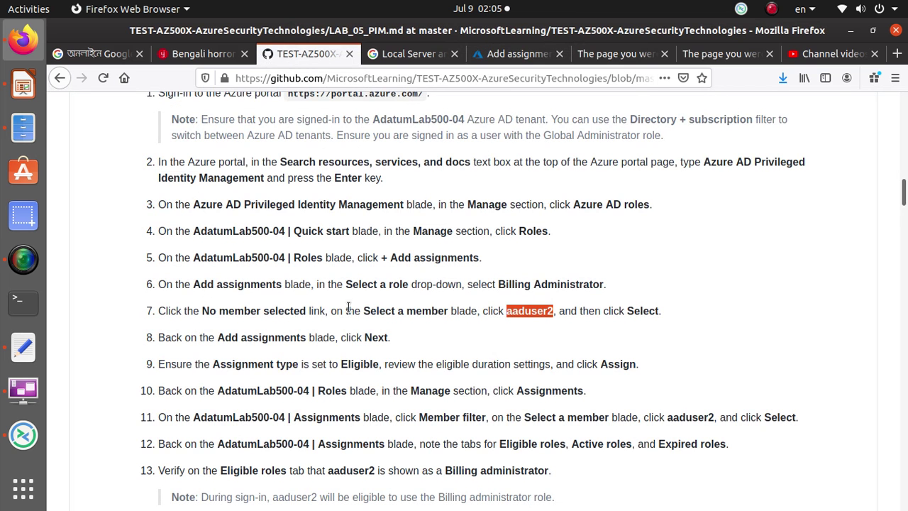
scroll(236, 263, down, 3)
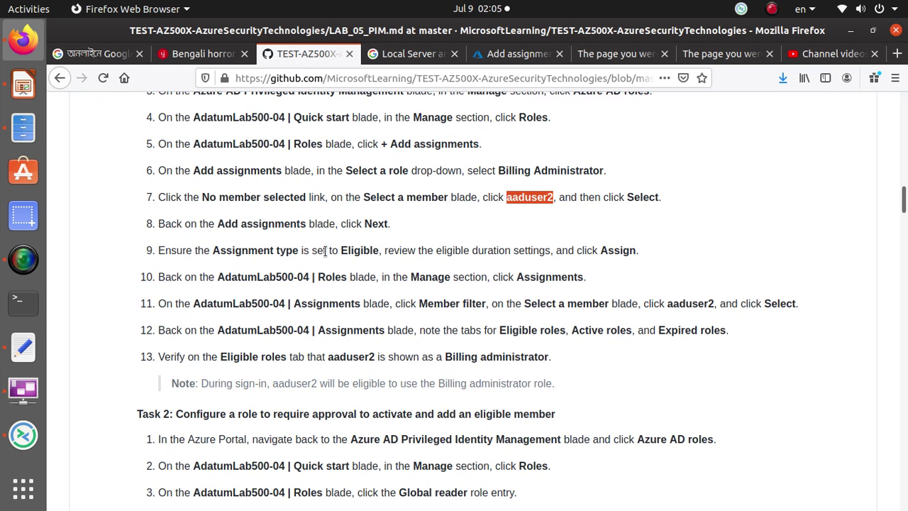
drag(387, 251, 157, 251)
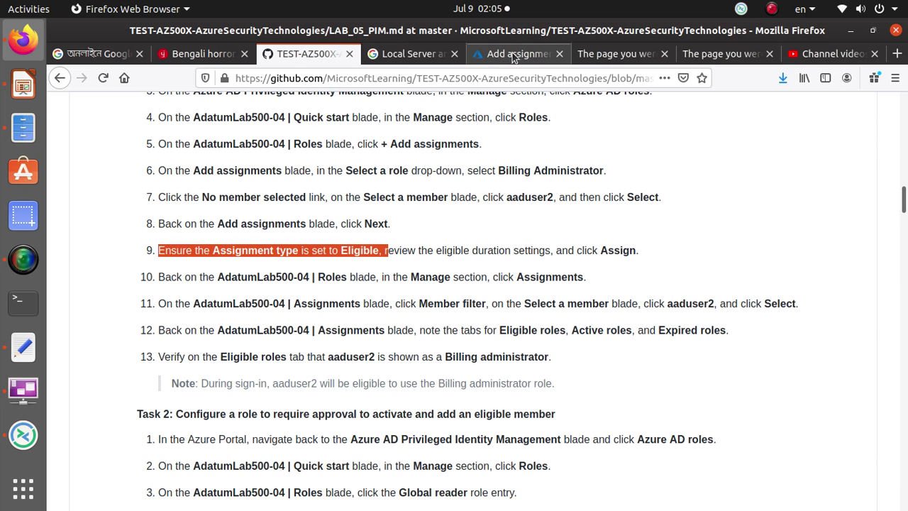
click(514, 54)
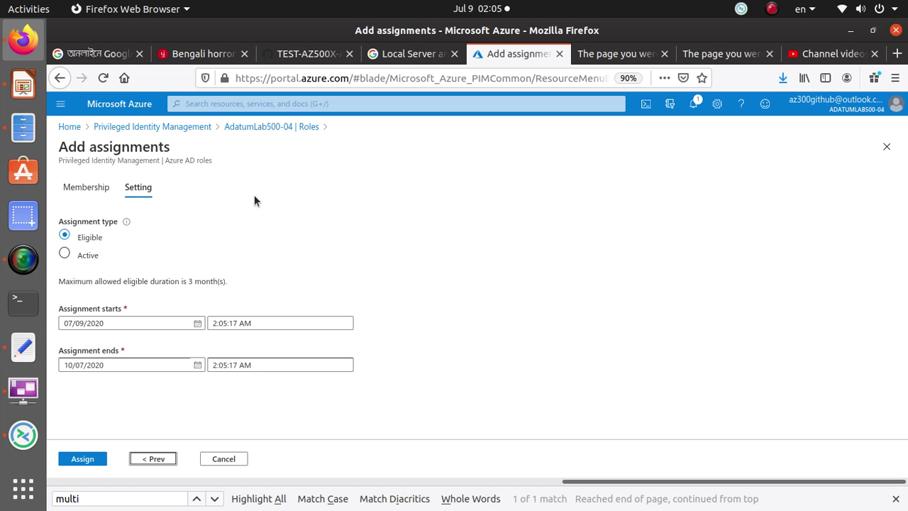
click(87, 460)
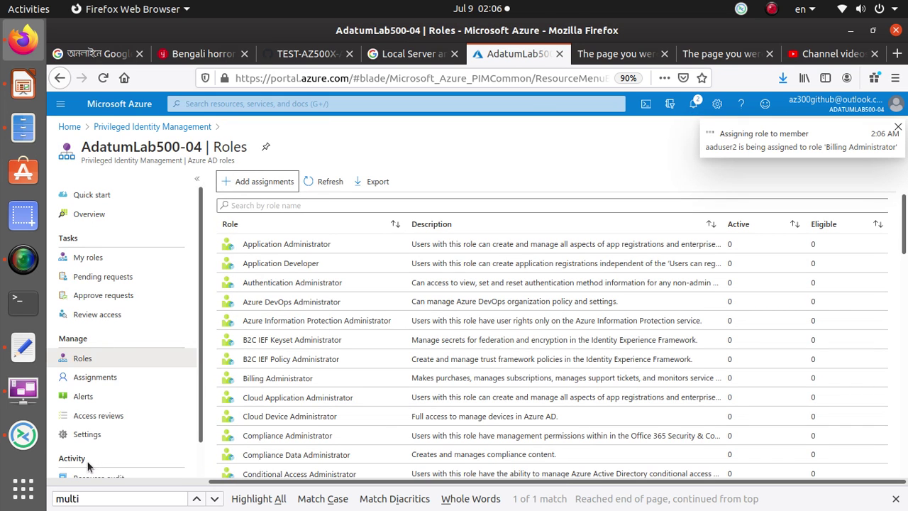
Open Assignments for AdatumLab500-04 and view the active role assignments.
click(305, 55)
scroll(313, 351, down, 3)
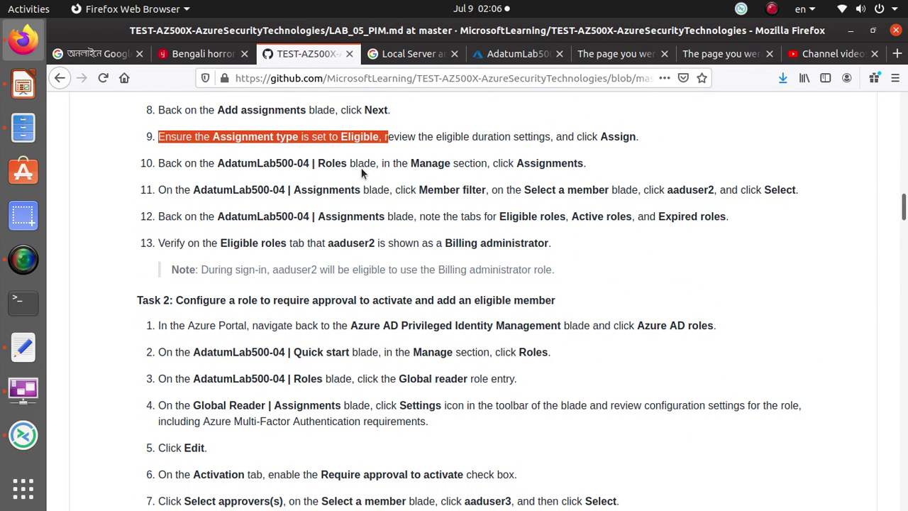
click(541, 168)
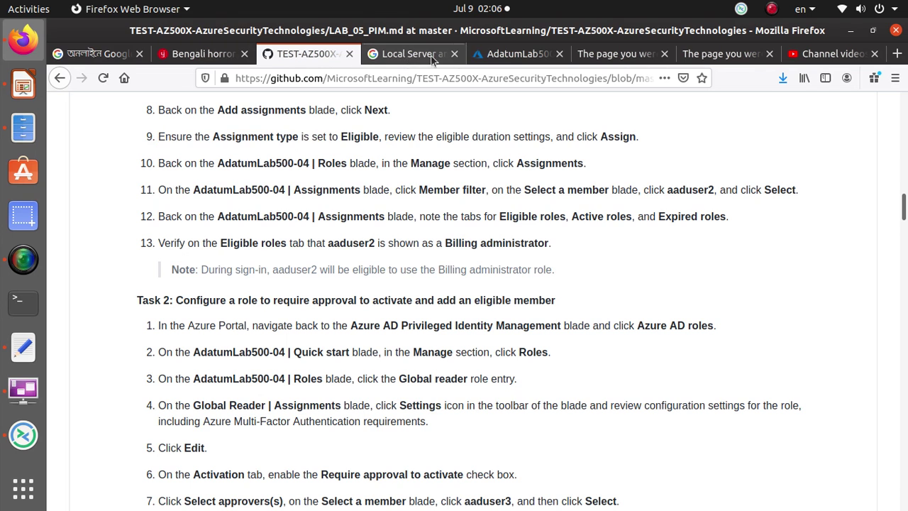
click(515, 54)
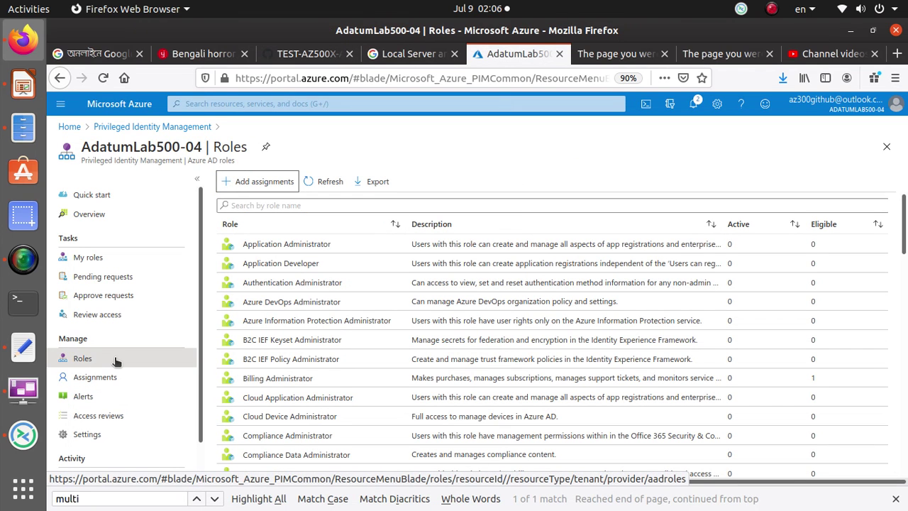
click(111, 376)
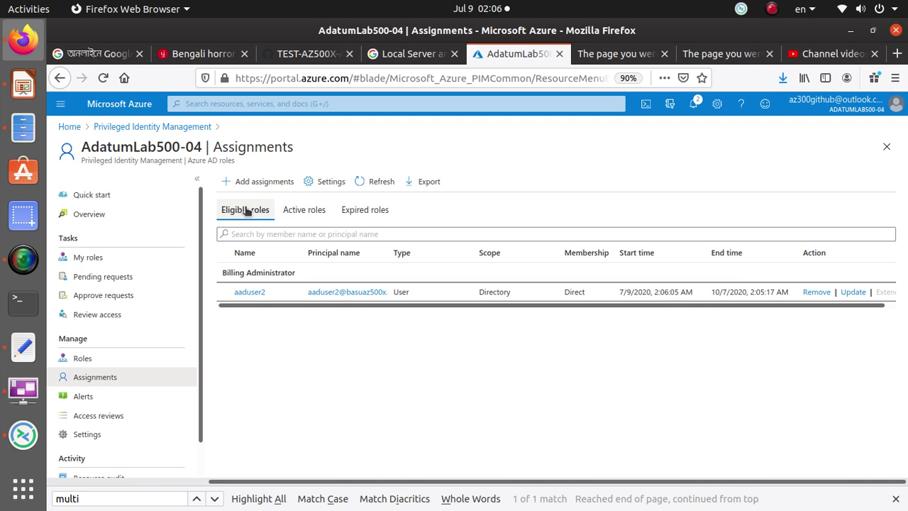
click(306, 216)
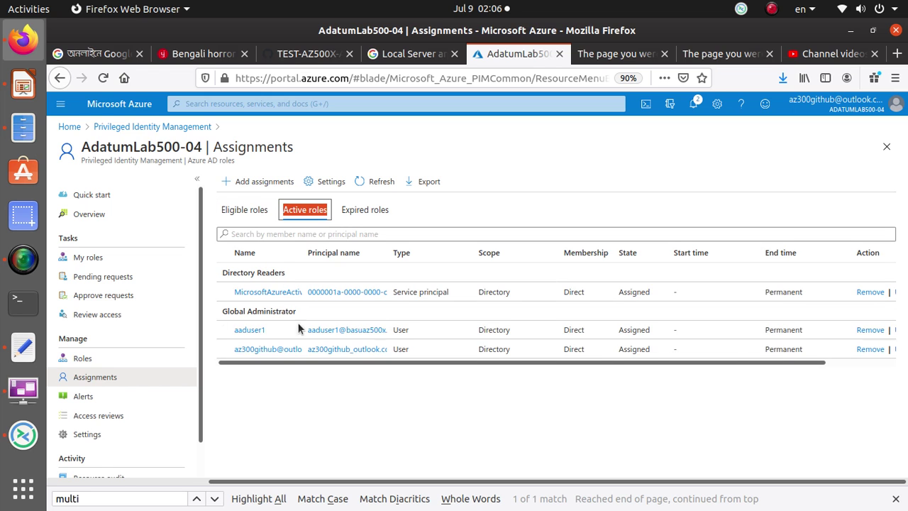
Browse the Eligible and Expired role assignment tabs.
click(250, 211)
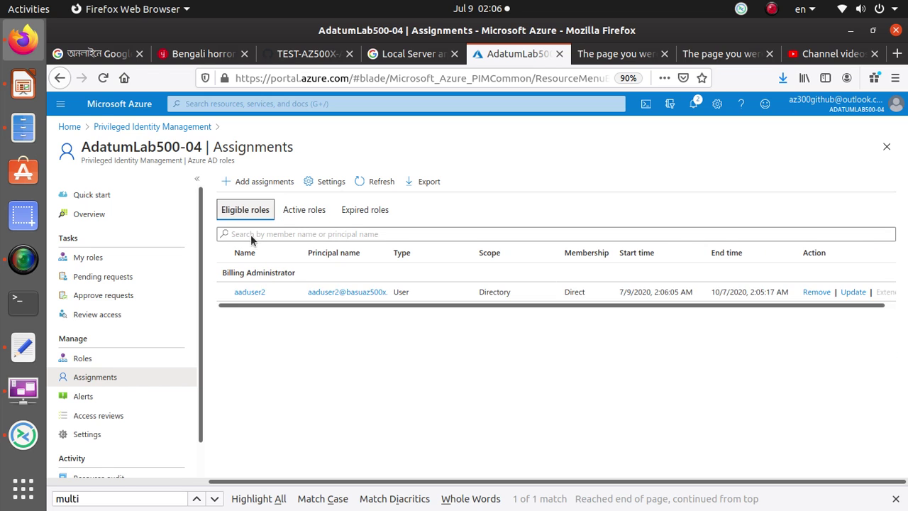
click(378, 211)
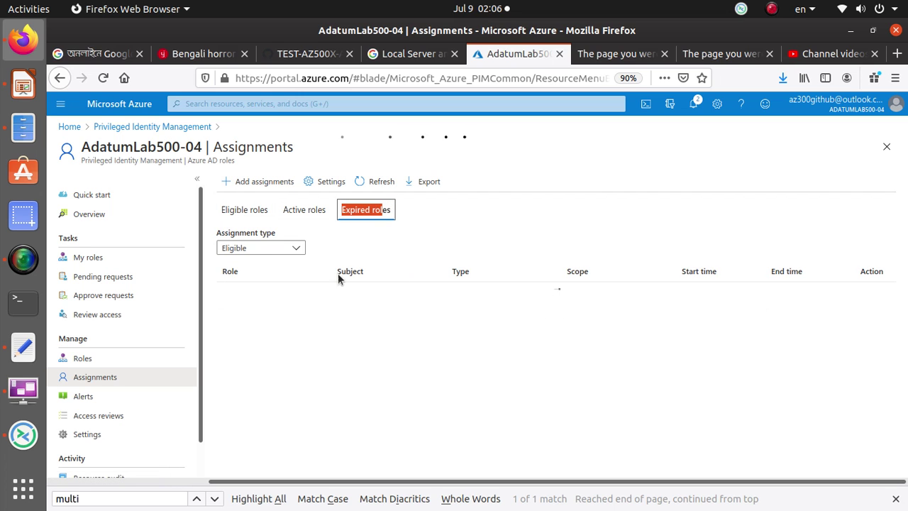
click(250, 211)
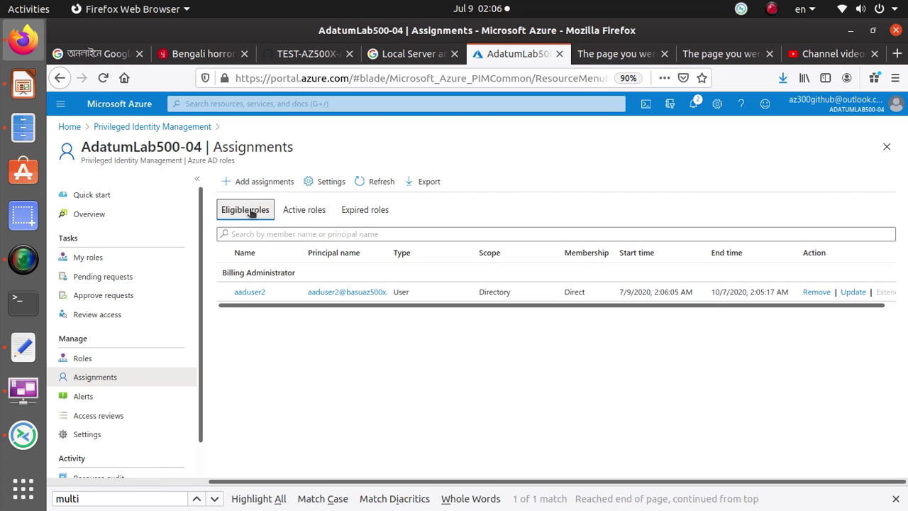
Read Task 2 in the lab, noting the Roles step and the Global reader role.
click(302, 54)
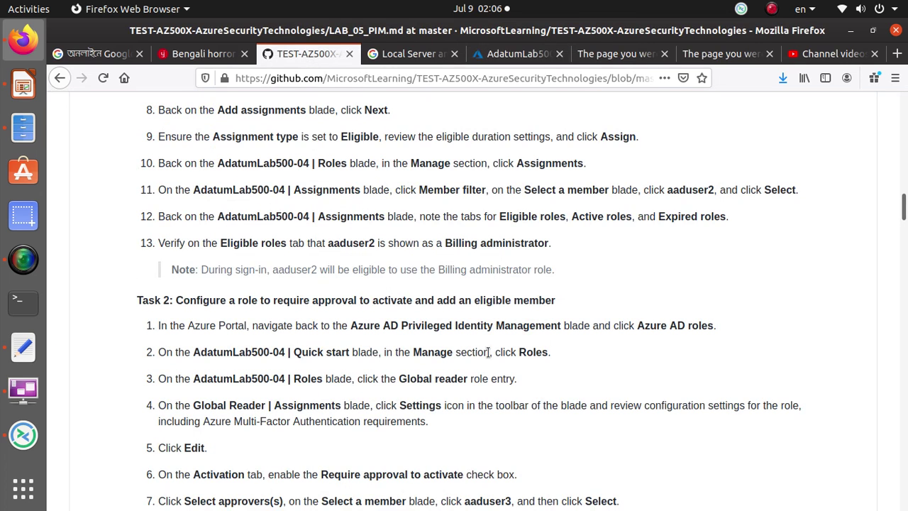
scroll(248, 319, down, 3)
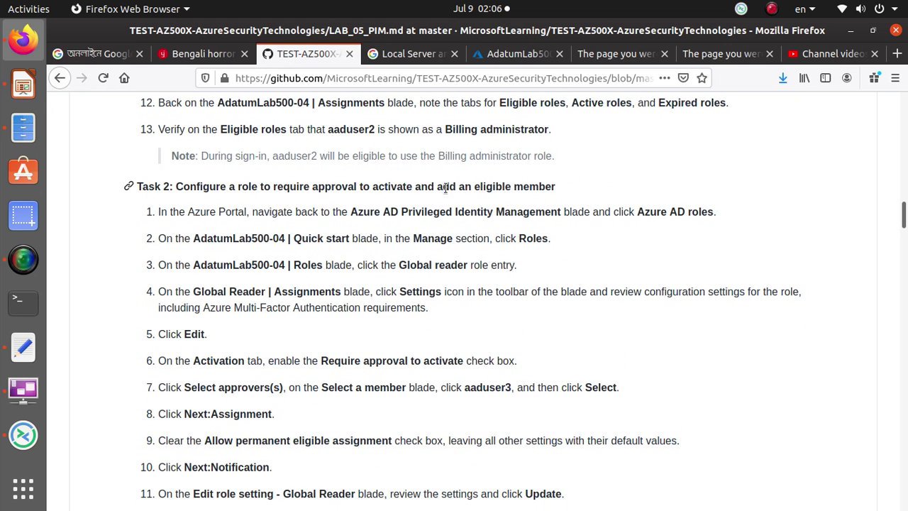
scroll(577, 213, down, 2)
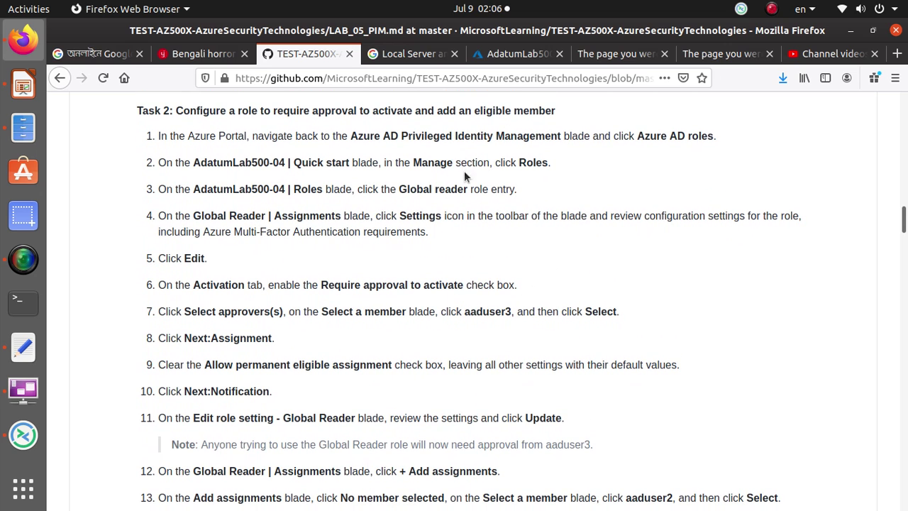
drag(414, 163, 566, 163)
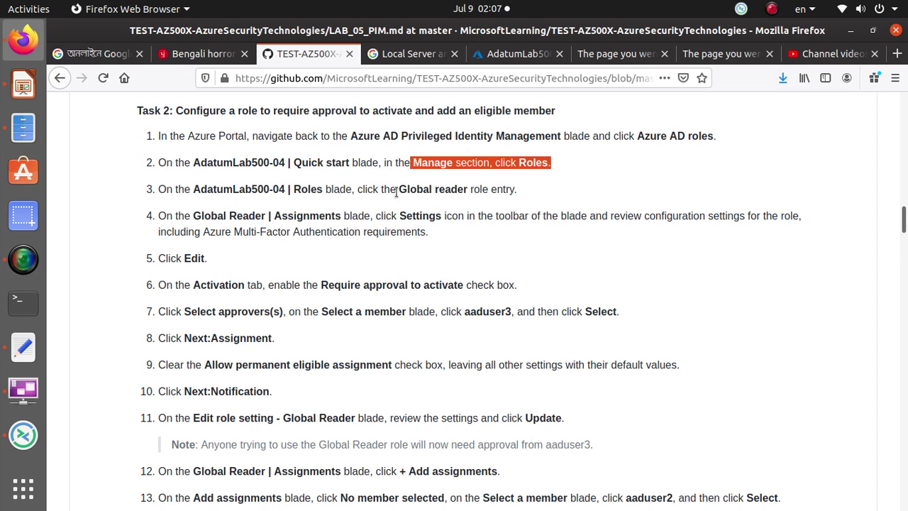
drag(399, 189, 466, 188)
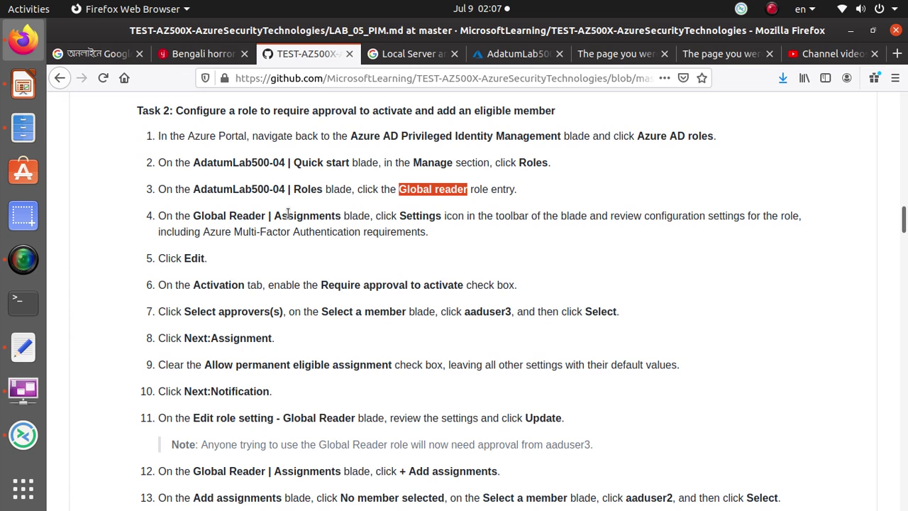
Find Global Reader by searching 'glo' in Roles, open its role settings and start editing.
click(503, 58)
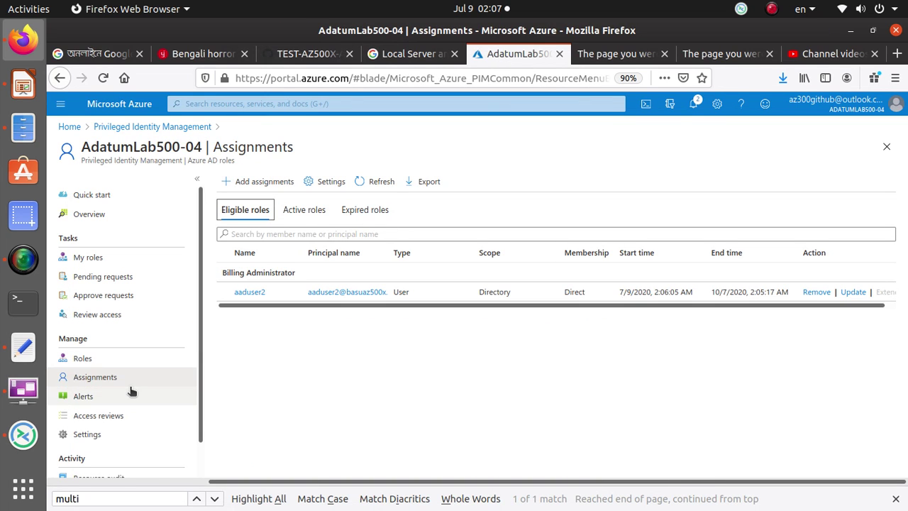
click(125, 356)
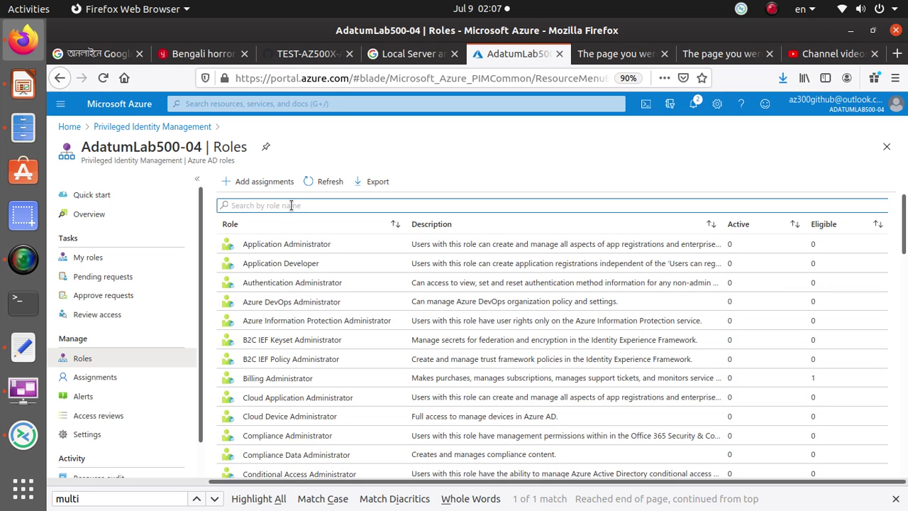
text(glo)
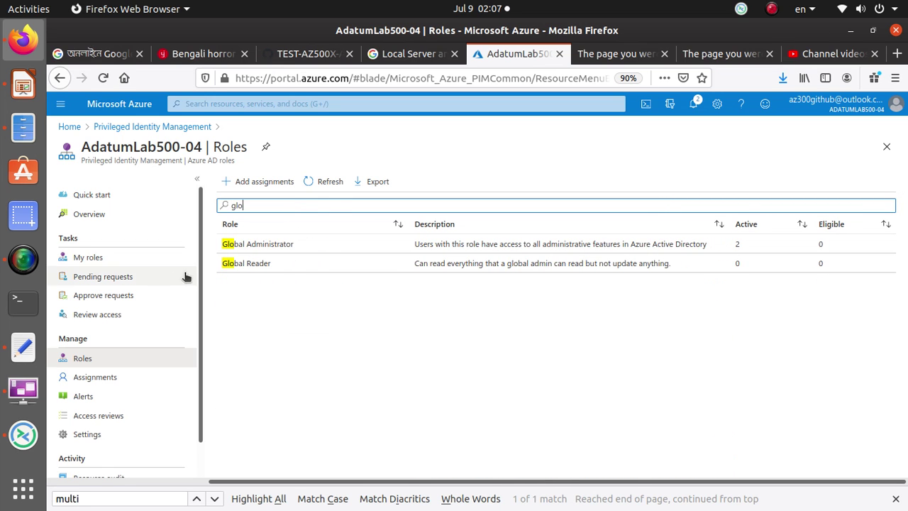
click(248, 263)
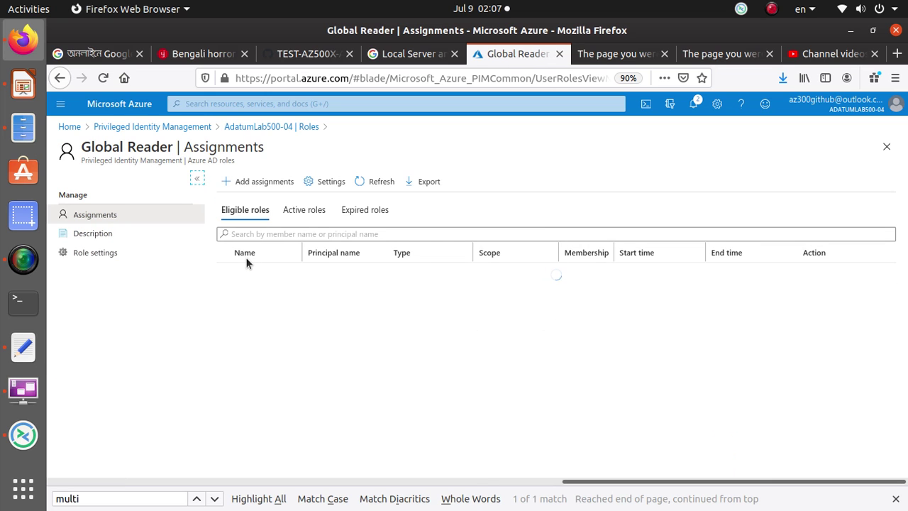
click(93, 252)
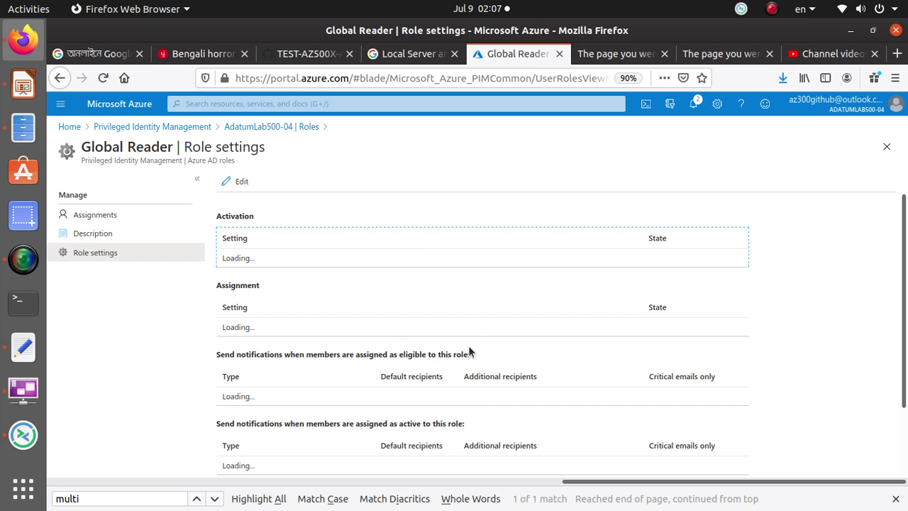
scroll(303, 345, down, 1)
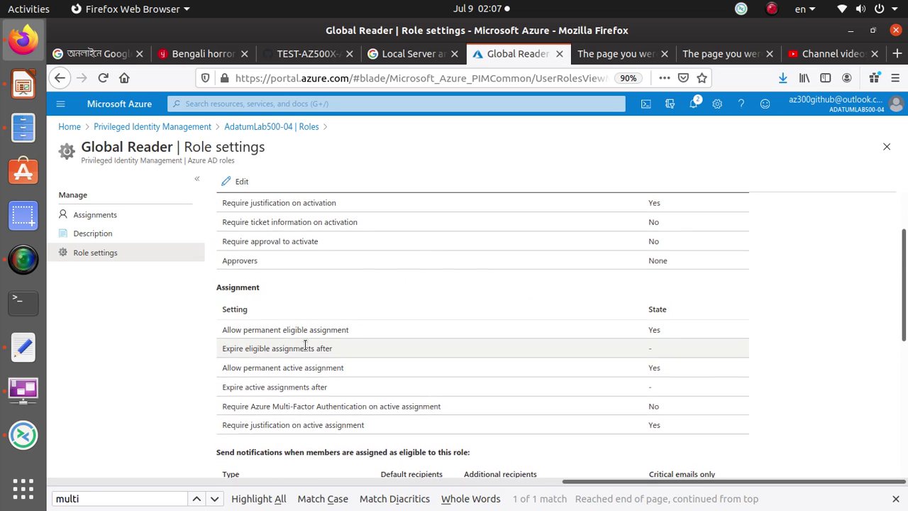
scroll(550, 361, up, 3)
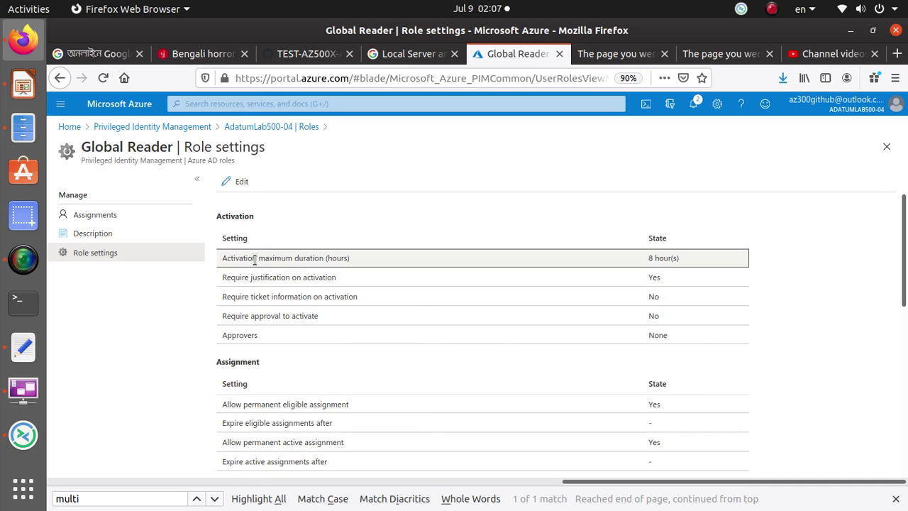
click(305, 54)
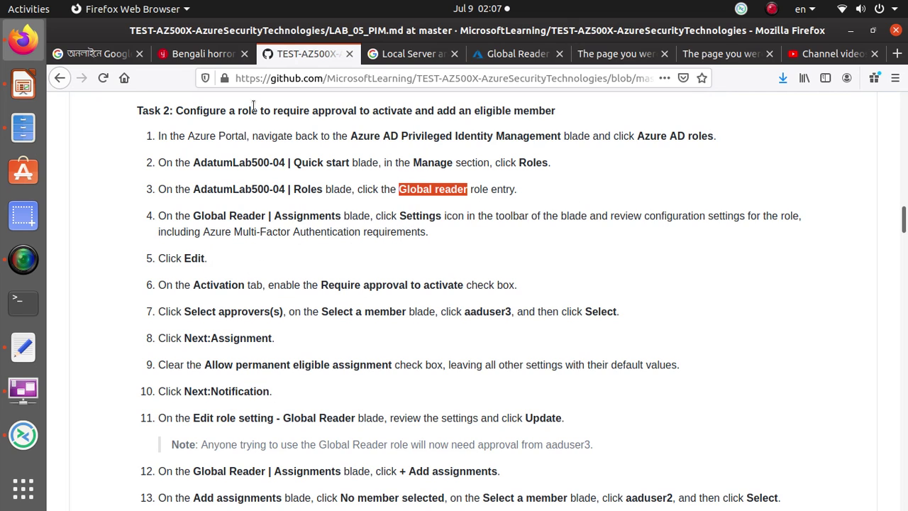
click(485, 55)
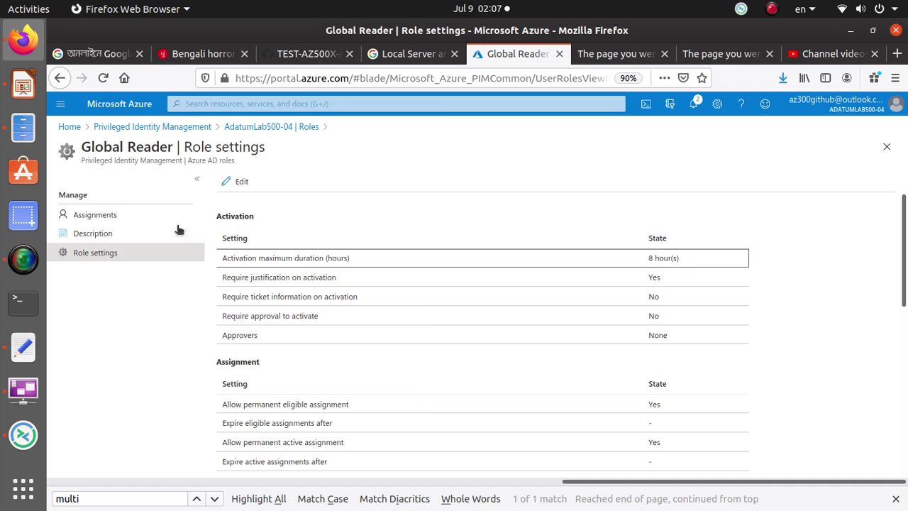
click(241, 182)
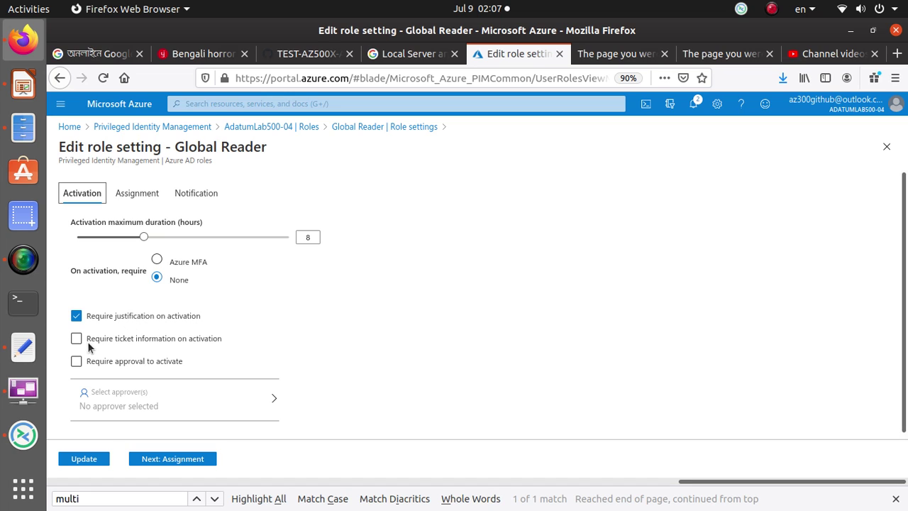
Tick Require approval to activate for Global Reader and check lab step 6.
click(83, 365)
scroll(388, 362, down, 1)
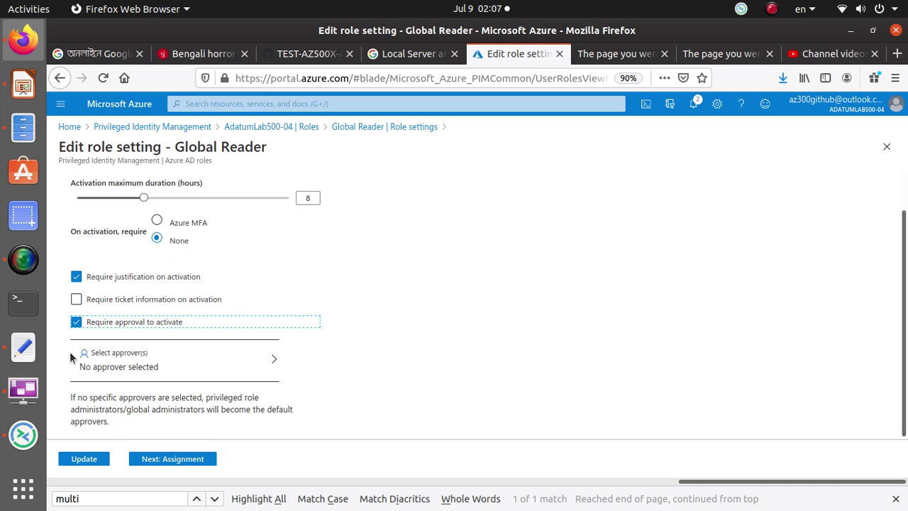
click(288, 59)
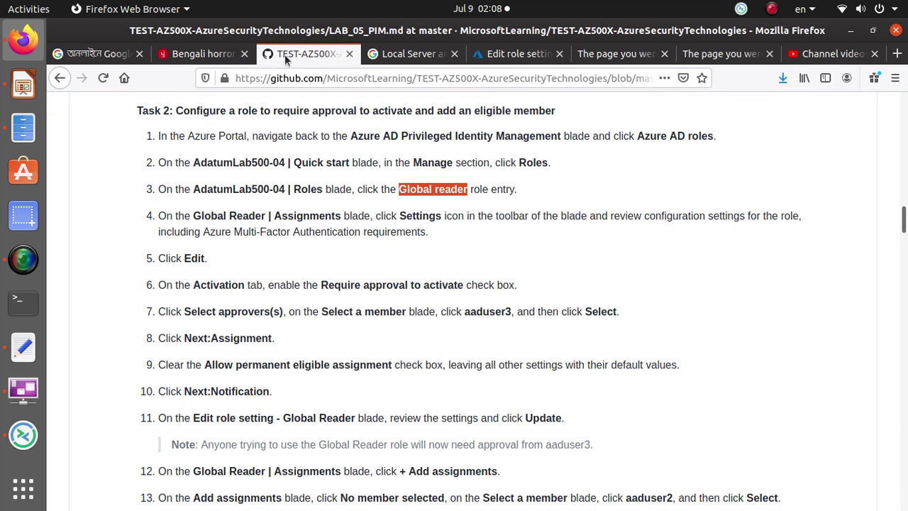
triple_click(408, 284)
scroll(173, 292, down, 2)
scroll(173, 292, down, 2)
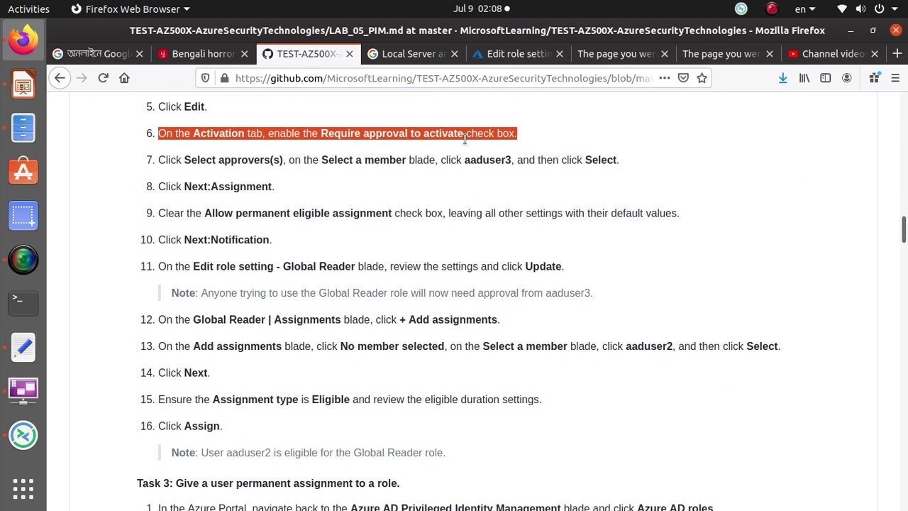
Copy the approver's user name from lab step 7 and open the Select a member approver picker.
double_click(488, 161)
right_click(489, 166)
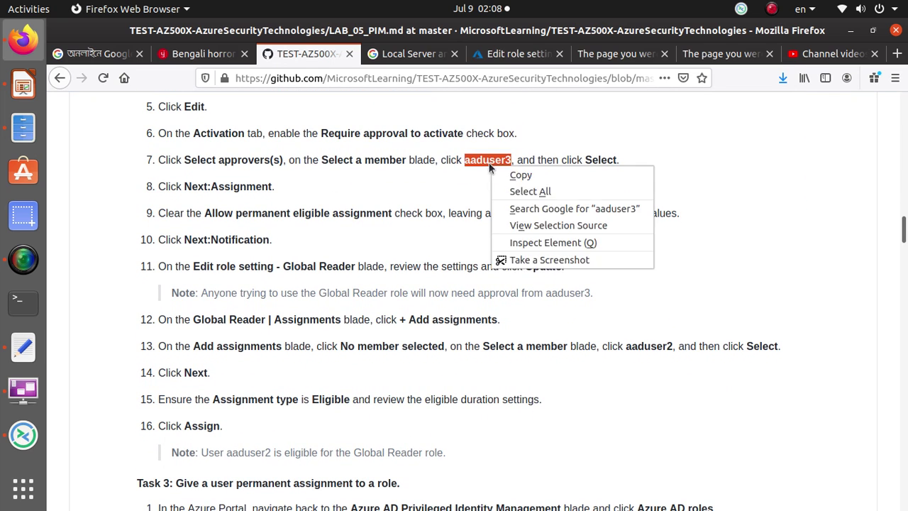
click(519, 173)
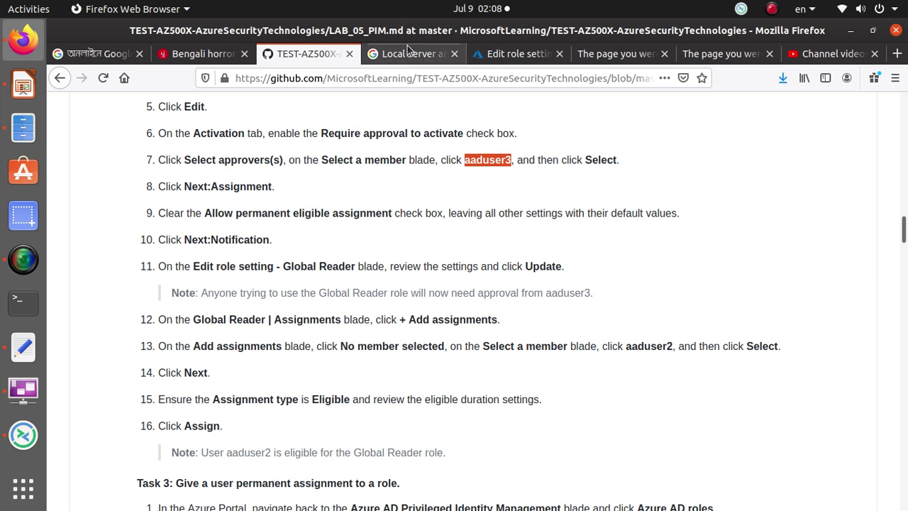
click(514, 56)
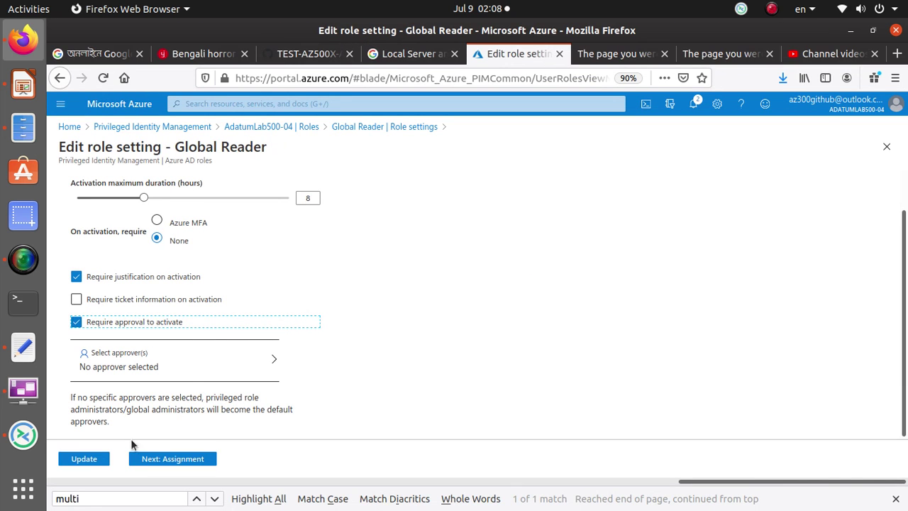
click(186, 372)
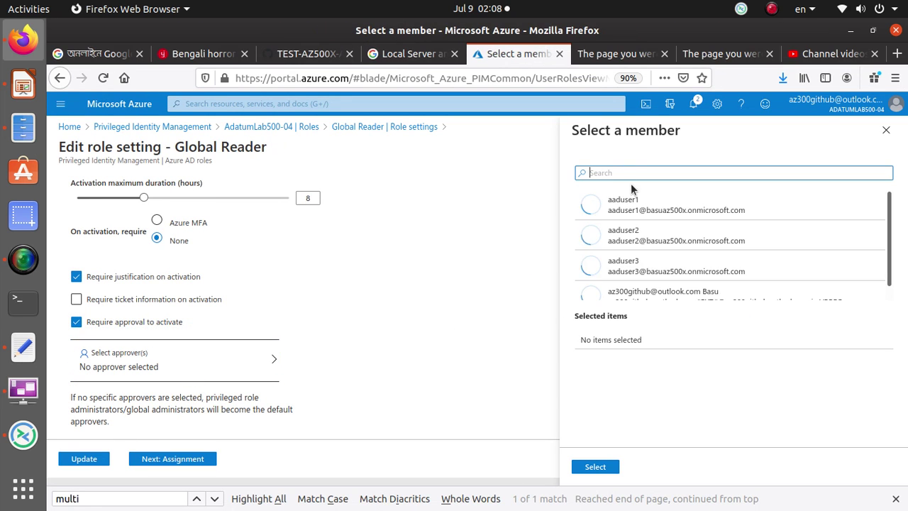
Choose the third lab user as the Global Reader activation approver and continue to Assignment settings.
click(651, 263)
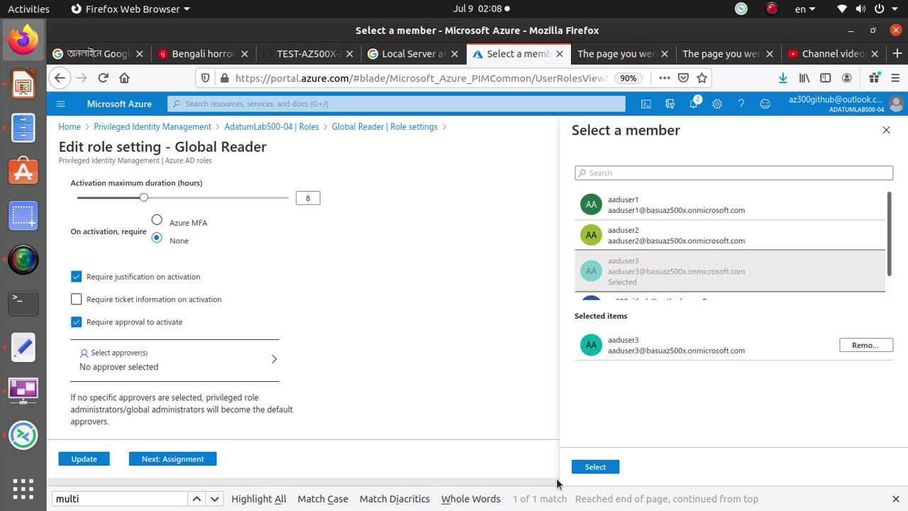
click(596, 467)
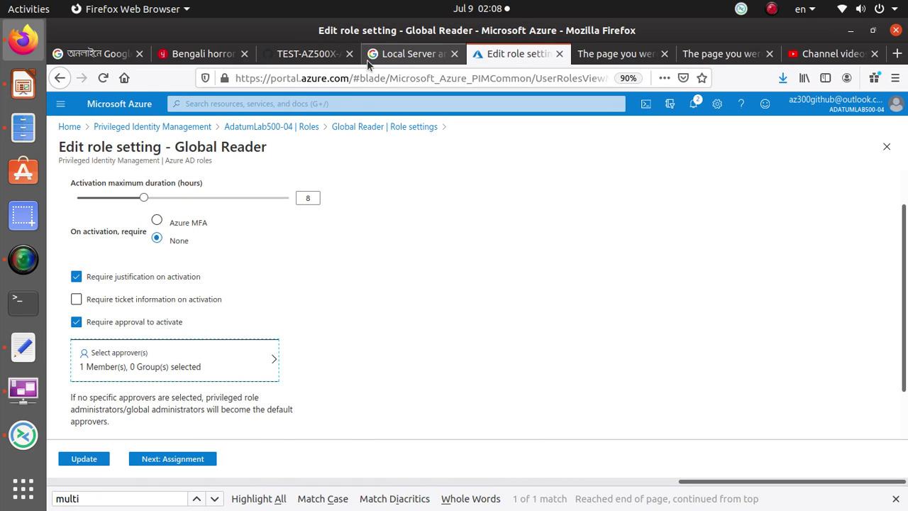
click(311, 56)
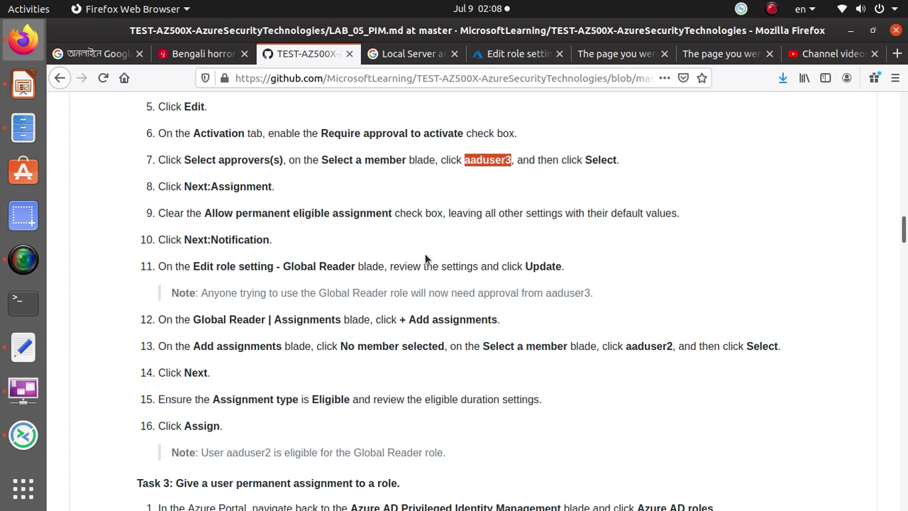
click(538, 60)
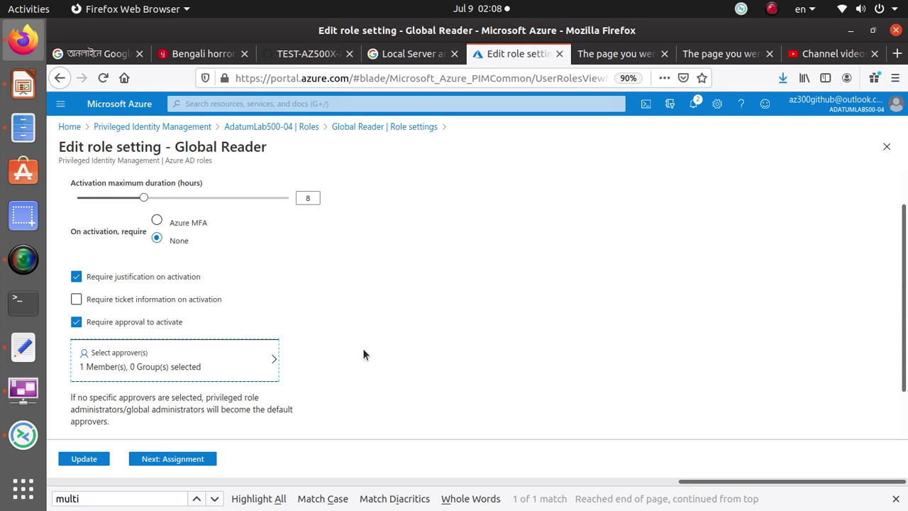
click(190, 462)
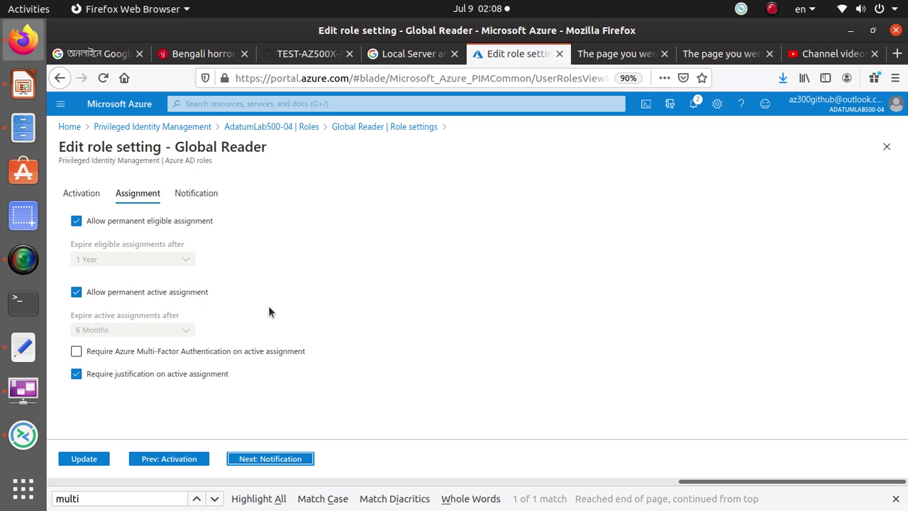
Clear 'Allow permanent active assignment' for Global Reader and continue to its Notification settings.
click(308, 53)
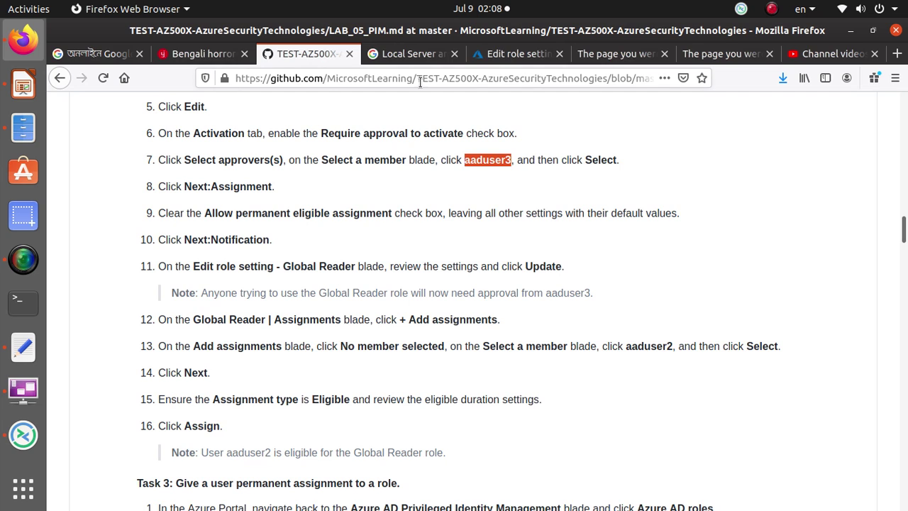
click(522, 55)
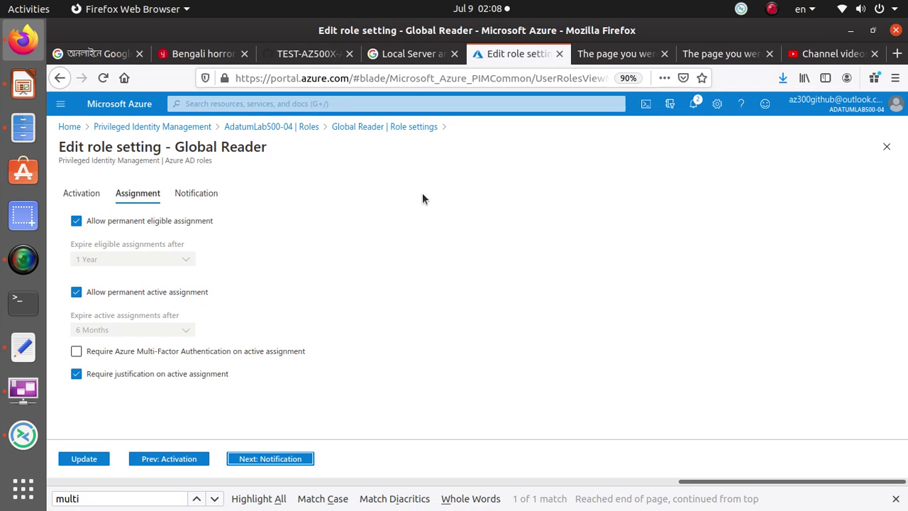
click(76, 293)
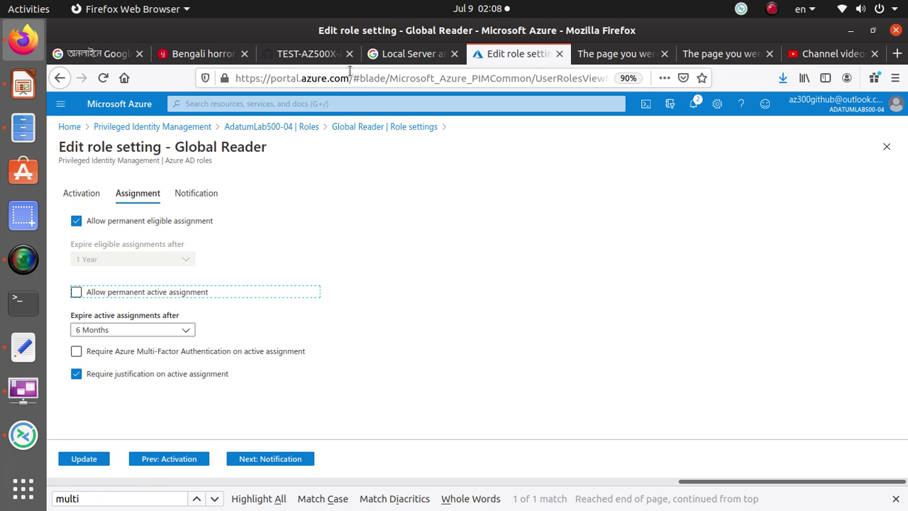
click(301, 55)
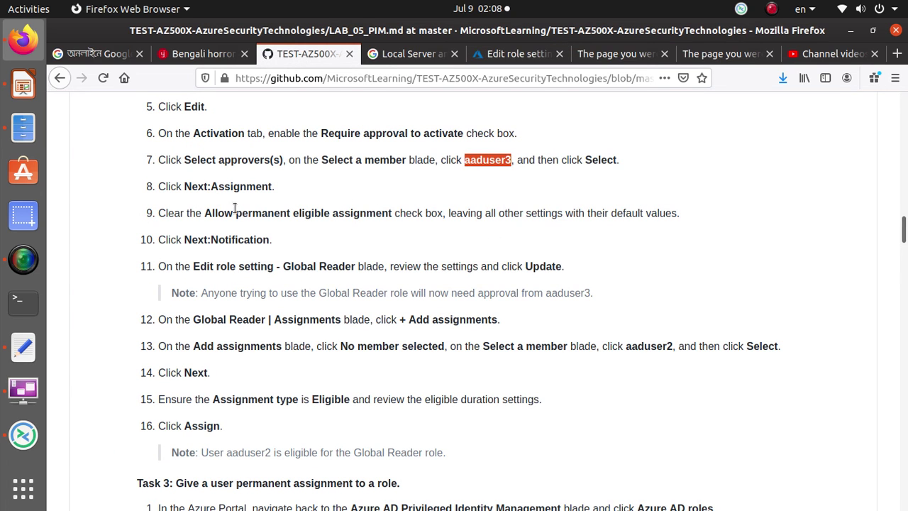
click(232, 238)
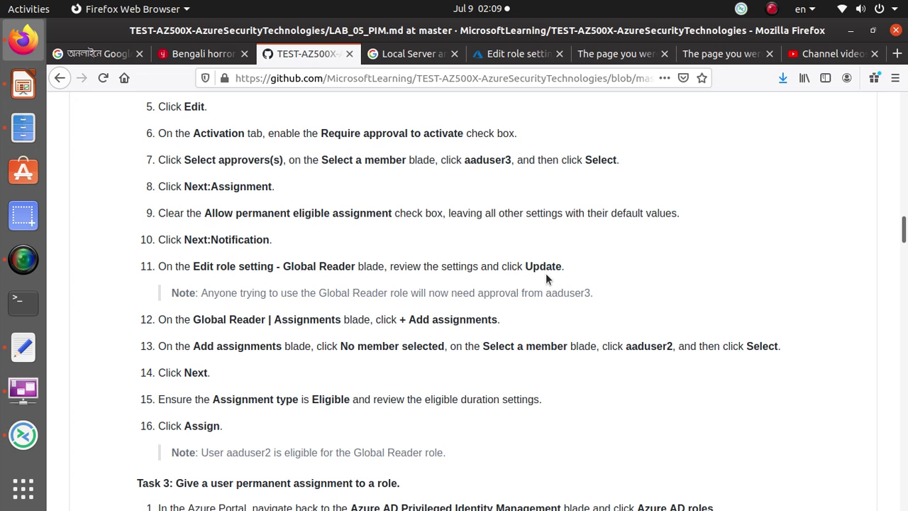
click(496, 60)
click(283, 460)
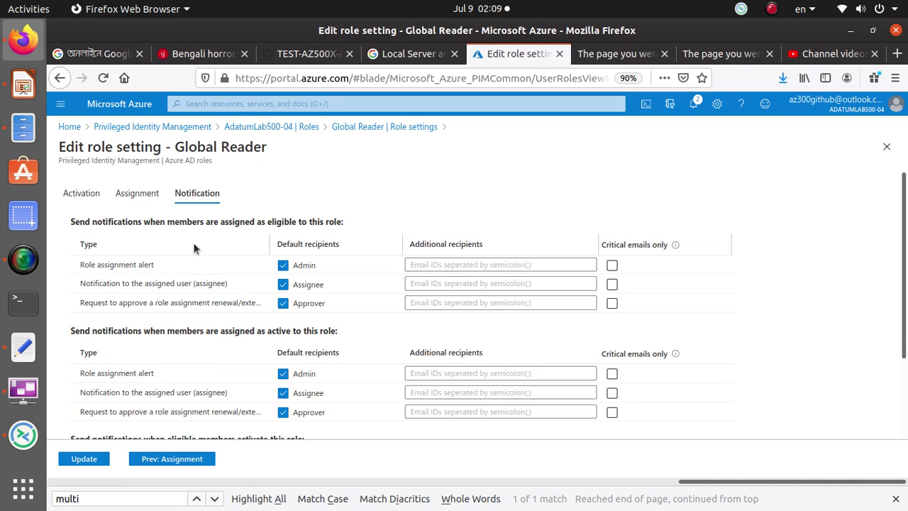
Review the Global Reader notification recipients and save the role settings with Update.
click(321, 56)
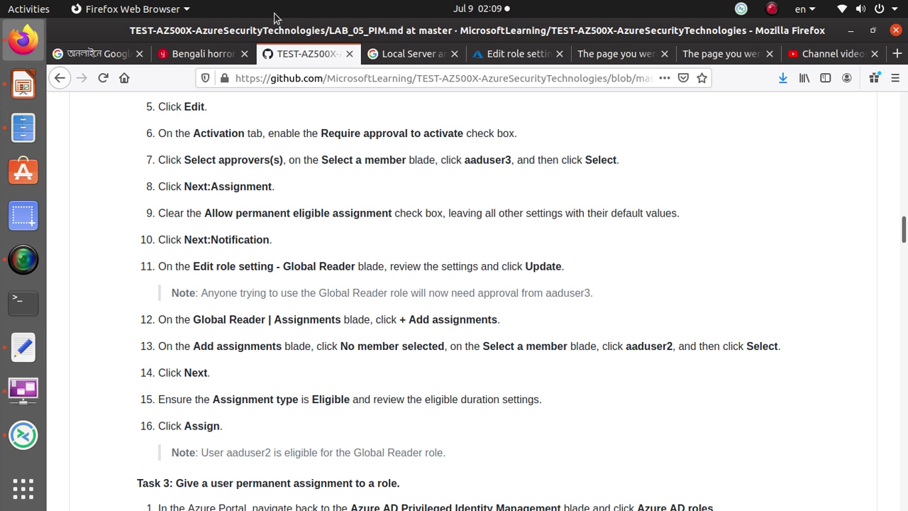
click(526, 54)
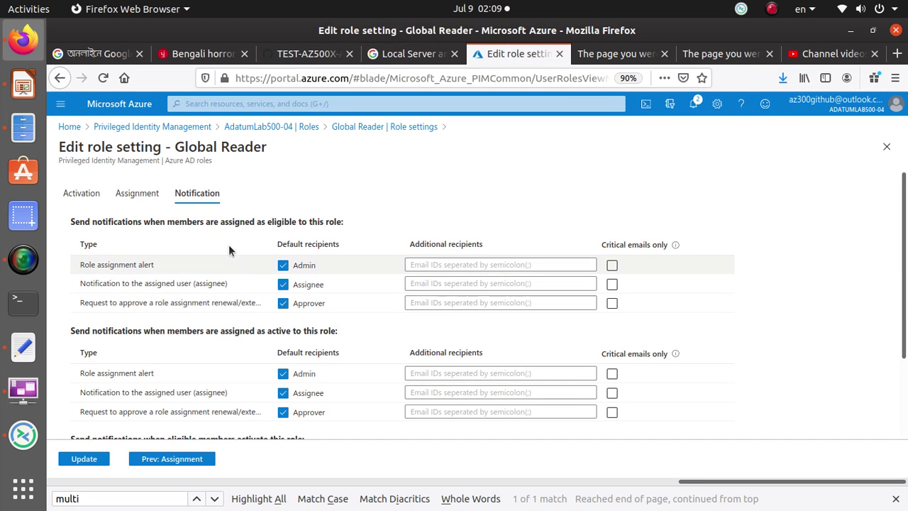
scroll(224, 266, down, 3)
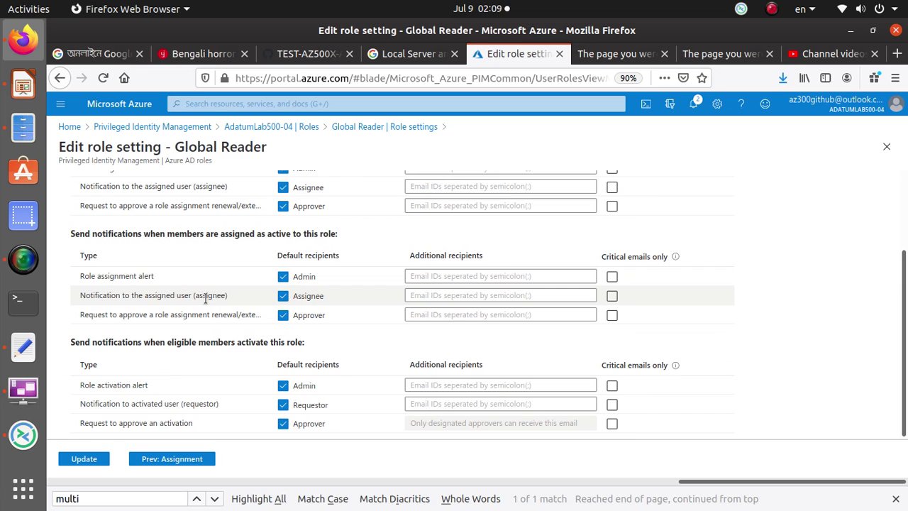
click(98, 460)
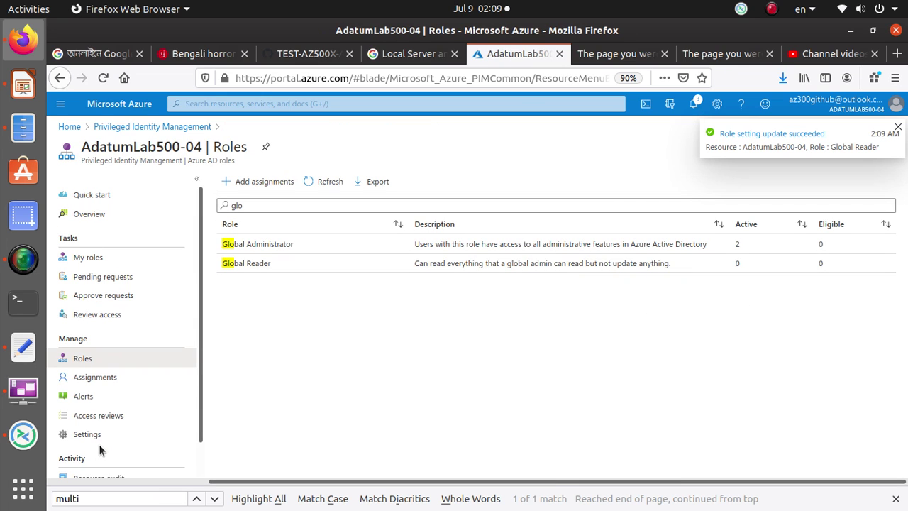
Open the Global Reader role settings for editing and switch off 'Require approval to activate'.
click(252, 263)
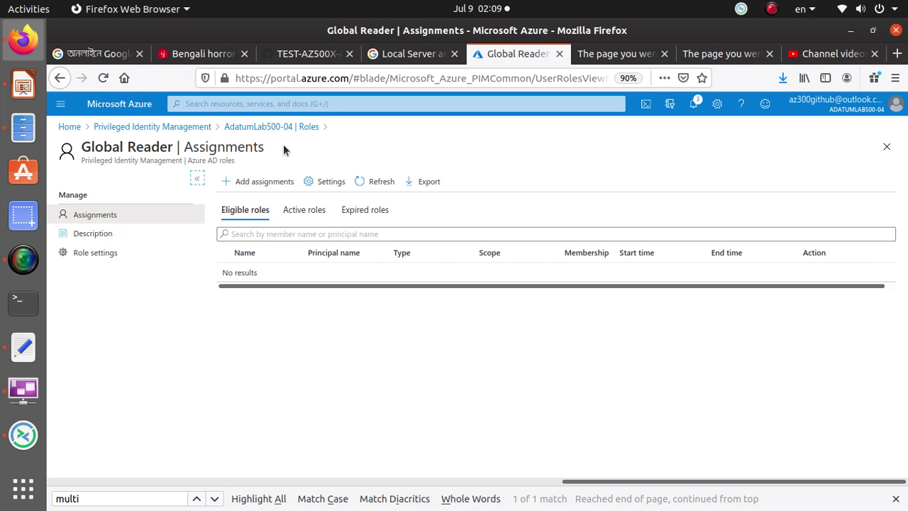
click(331, 182)
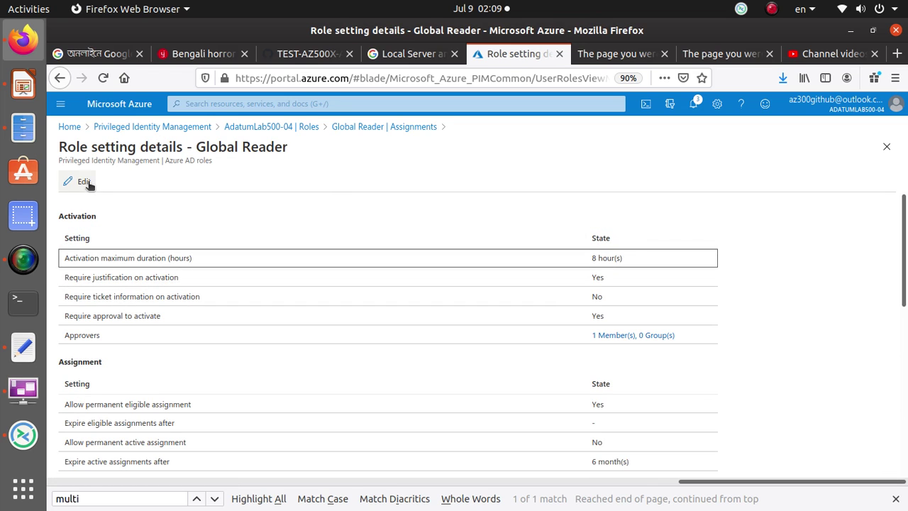
click(84, 181)
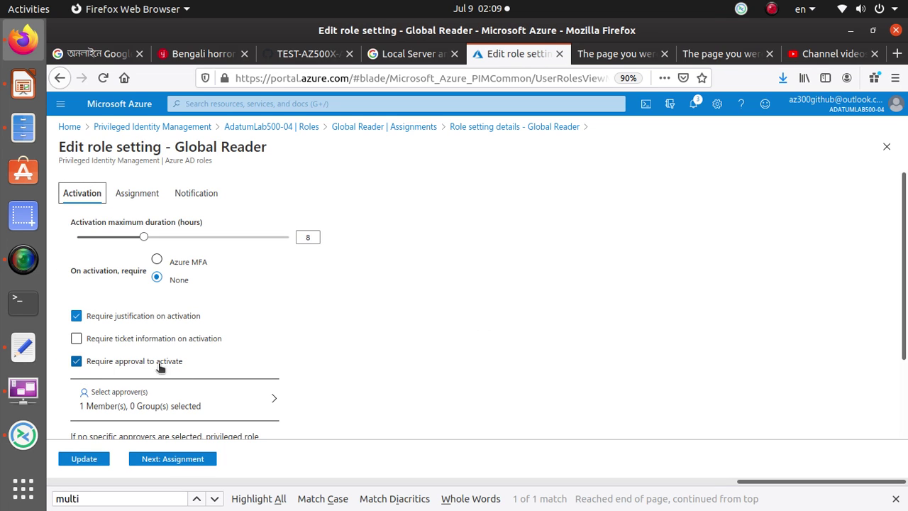
drag(186, 362, 82, 363)
click(77, 361)
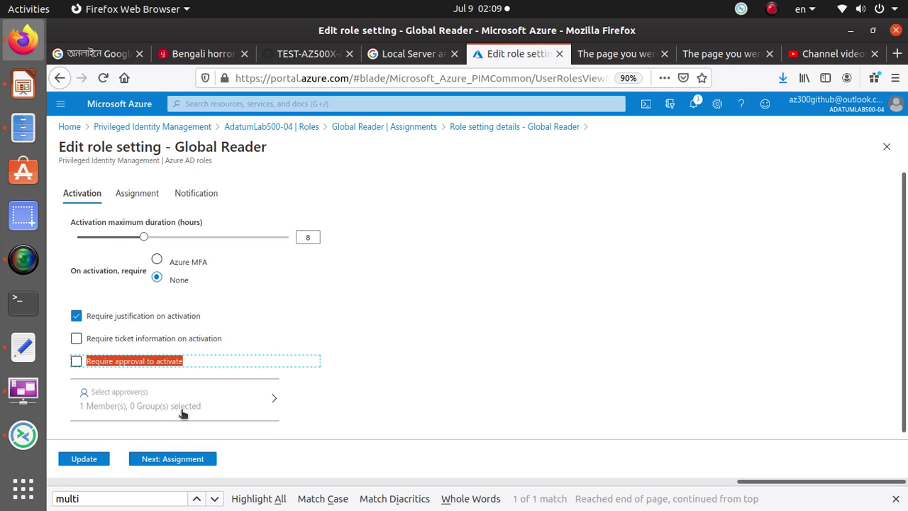
Highlight step 4 in the GitHub lab guide, then return to the Global Reader settings tab.
click(305, 56)
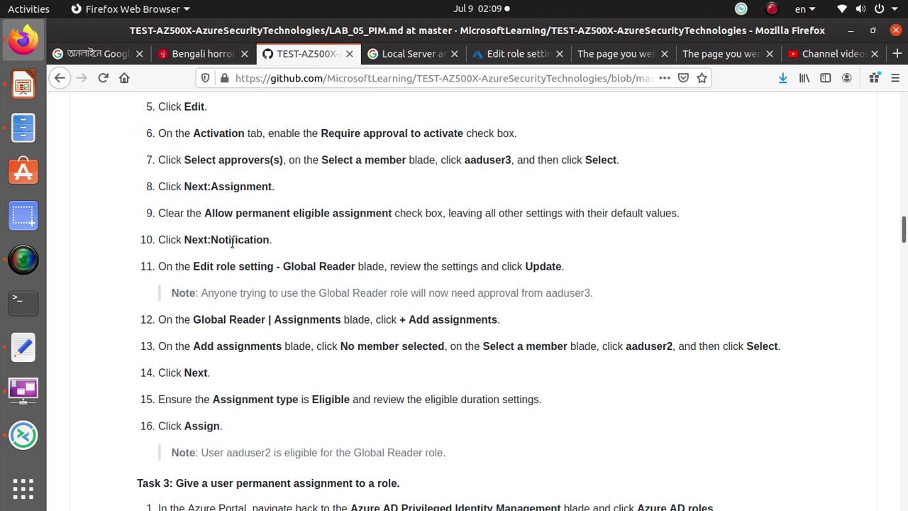
double_click(328, 266)
double_click(249, 319)
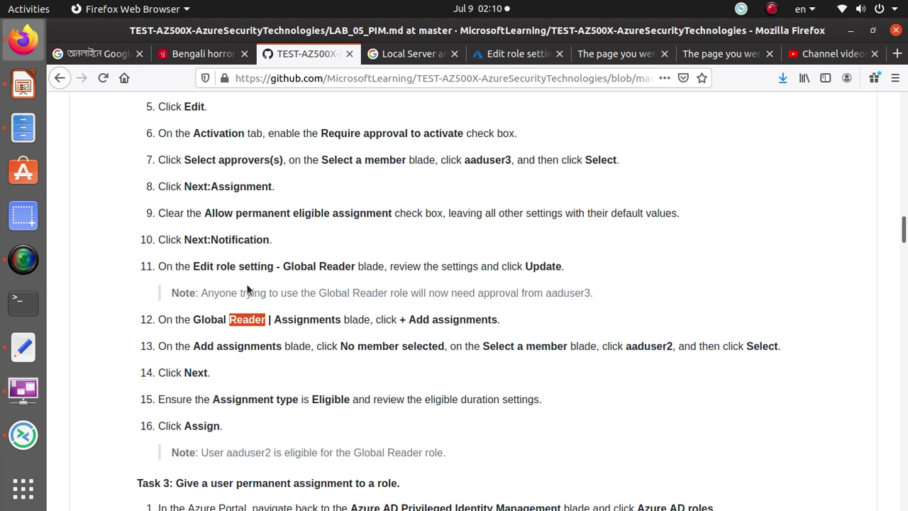
scroll(245, 288, up, 4)
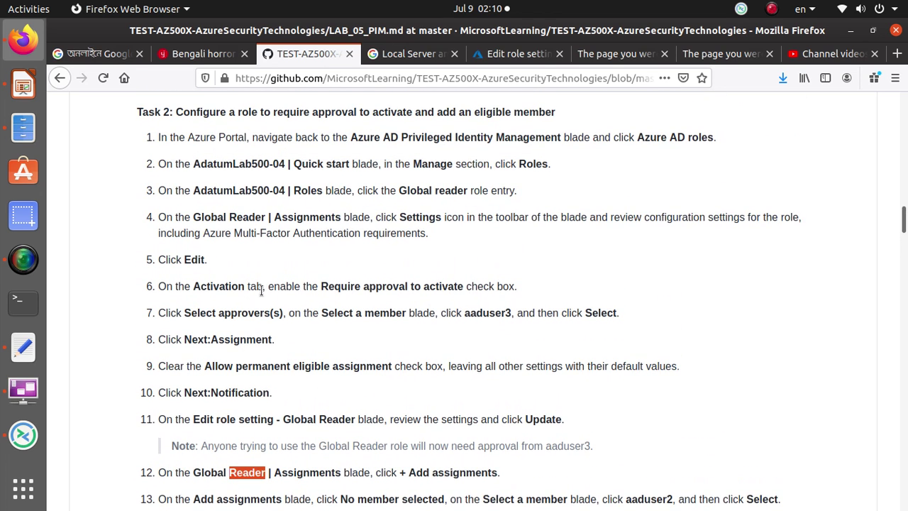
scroll(227, 295, up, 1)
drag(158, 253, 358, 267)
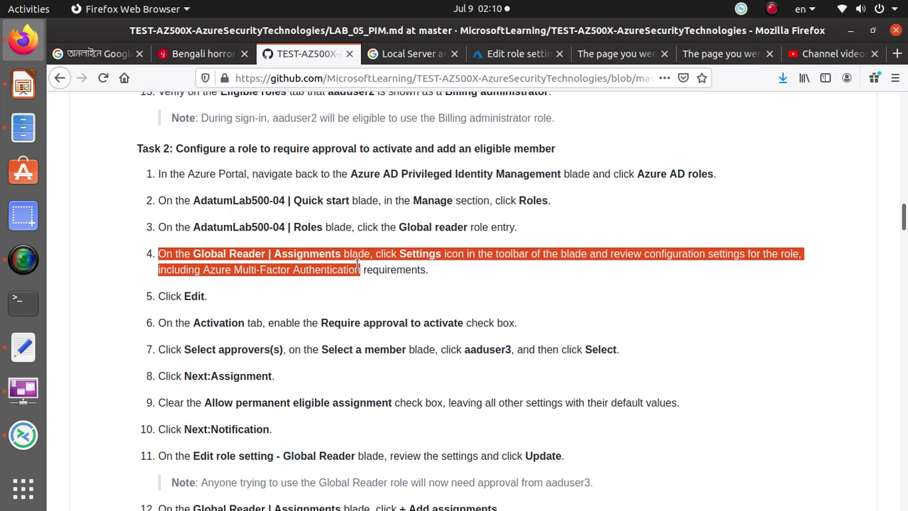
scroll(357, 268, up, 3)
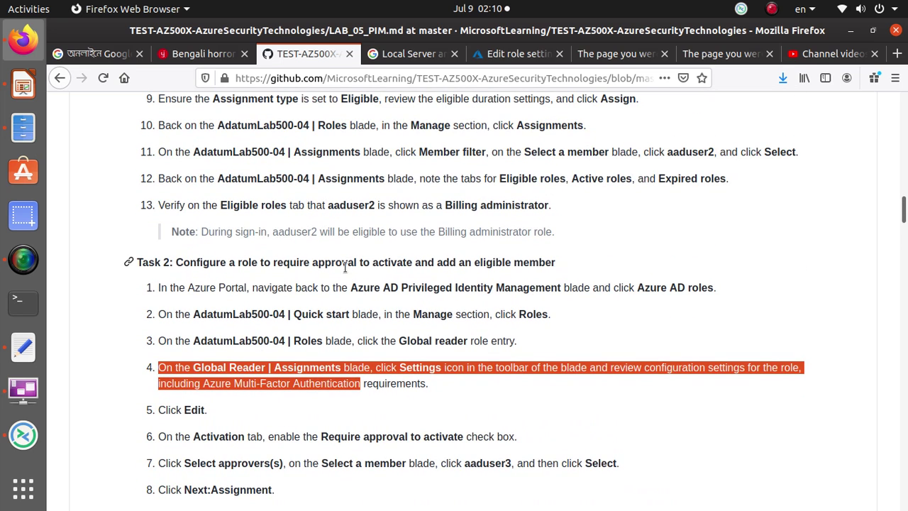
scroll(481, 369, down, 2)
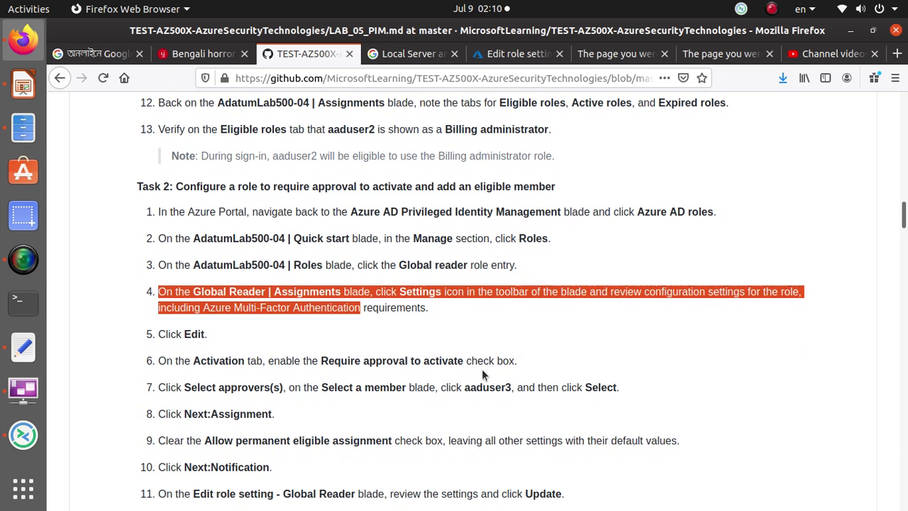
click(199, 304)
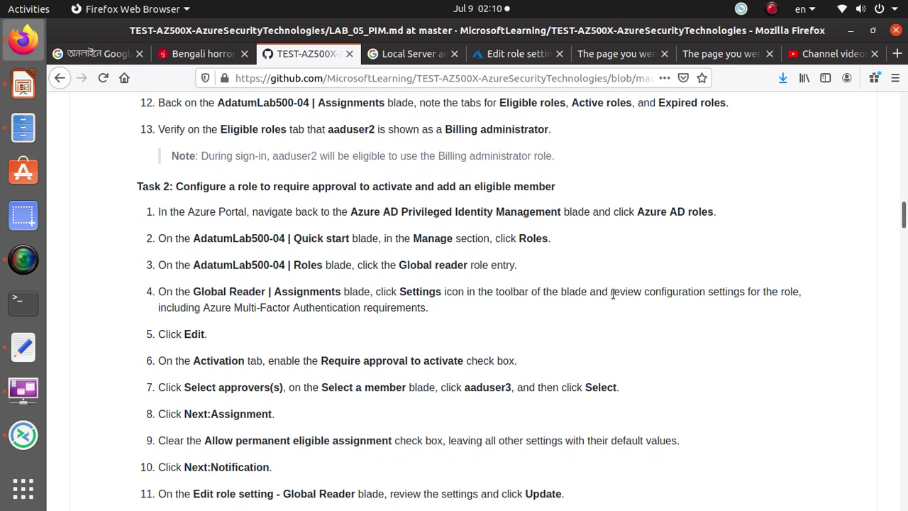
drag(447, 309, 139, 292)
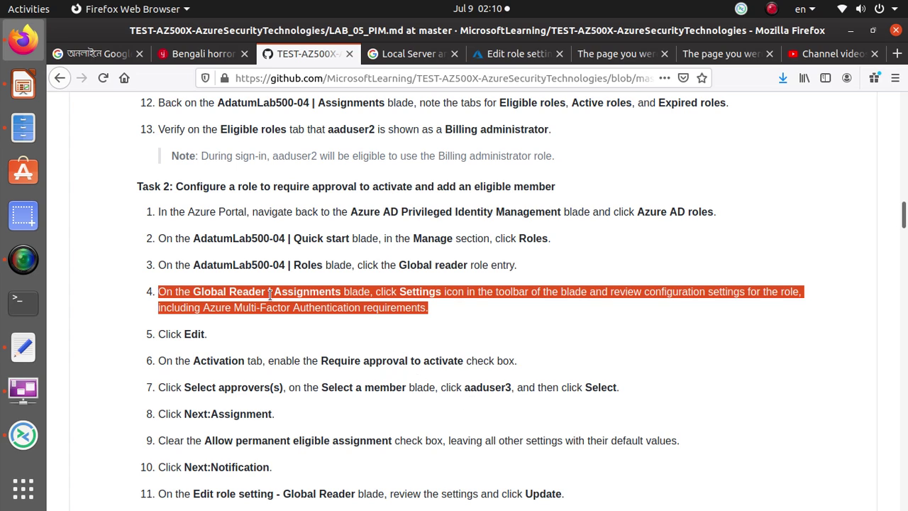
key(ctrl+Tab)
key(ctrl+Tab)
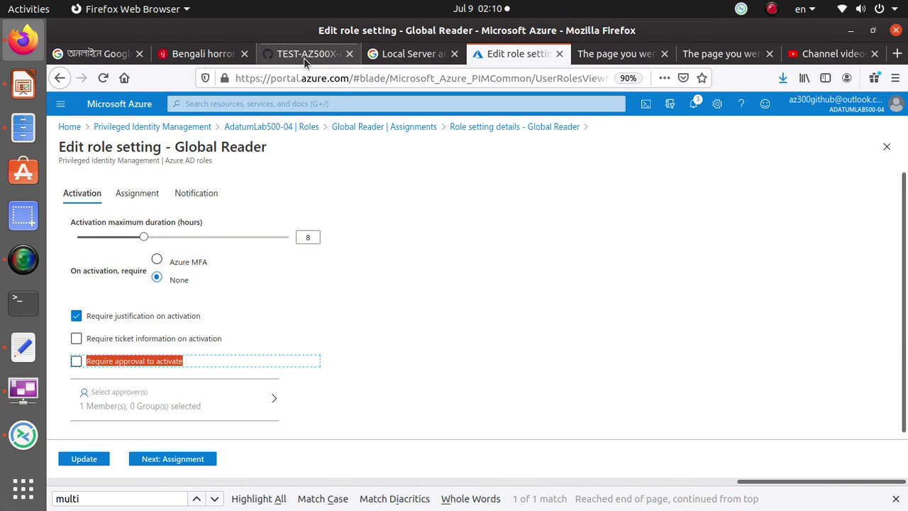
Check step 13 of the lab guide and save the edited Global Reader role settings.
click(357, 54)
scroll(379, 297, down, 3)
scroll(193, 339, down, 3)
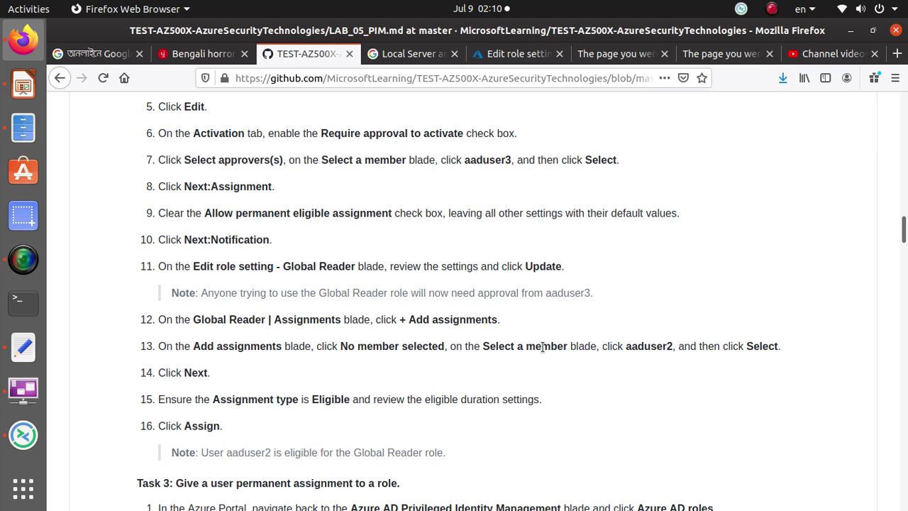
triple_click(660, 347)
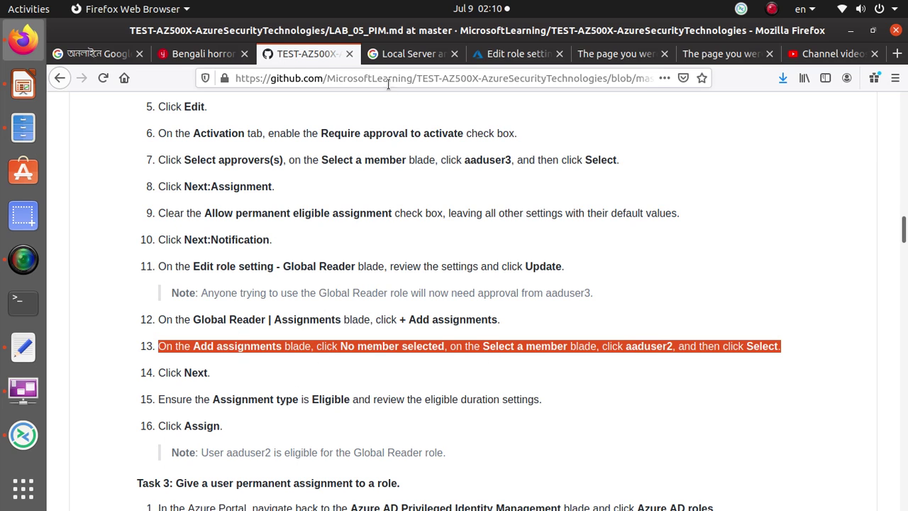
click(524, 54)
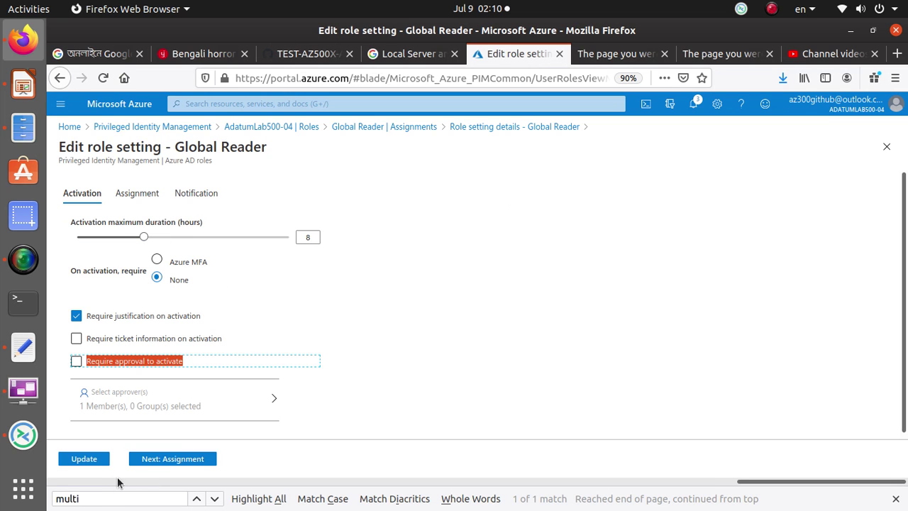
click(84, 462)
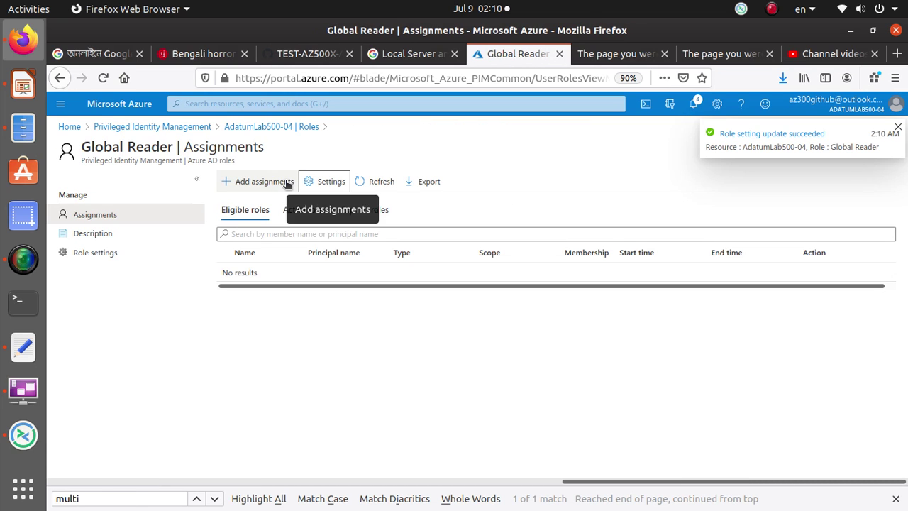
Add aaduser2 to Global Reader as an Eligible, permanently eligible assignment.
click(270, 182)
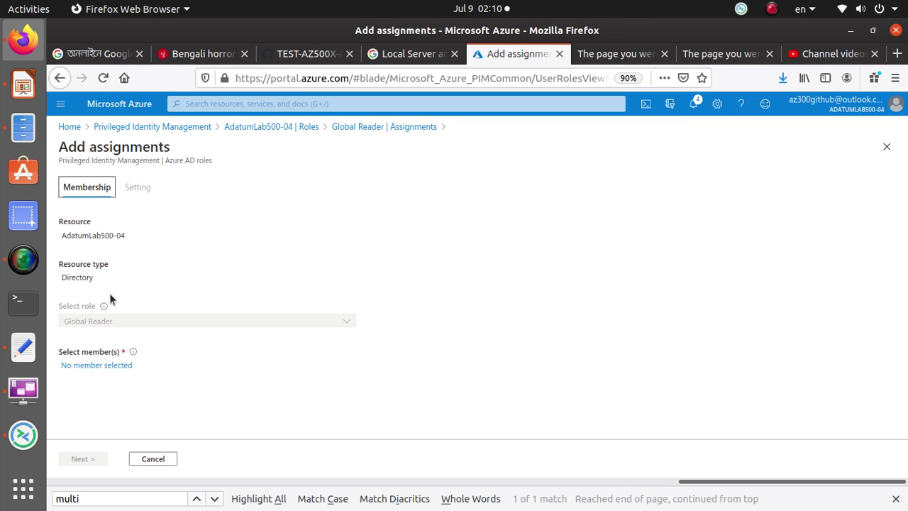
click(117, 366)
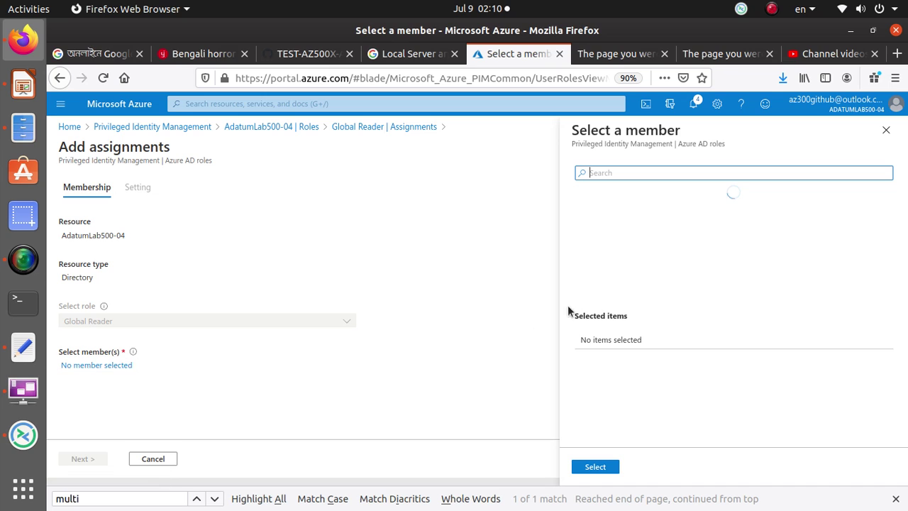
click(676, 234)
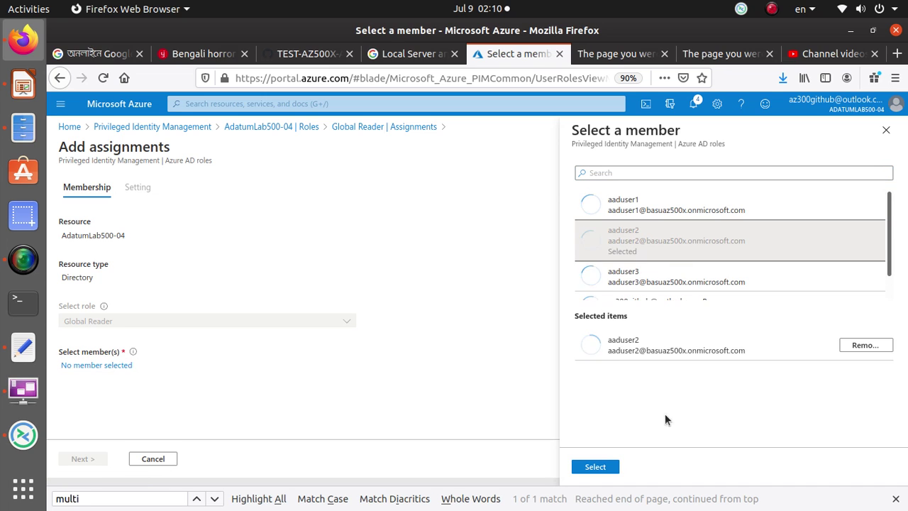
click(596, 467)
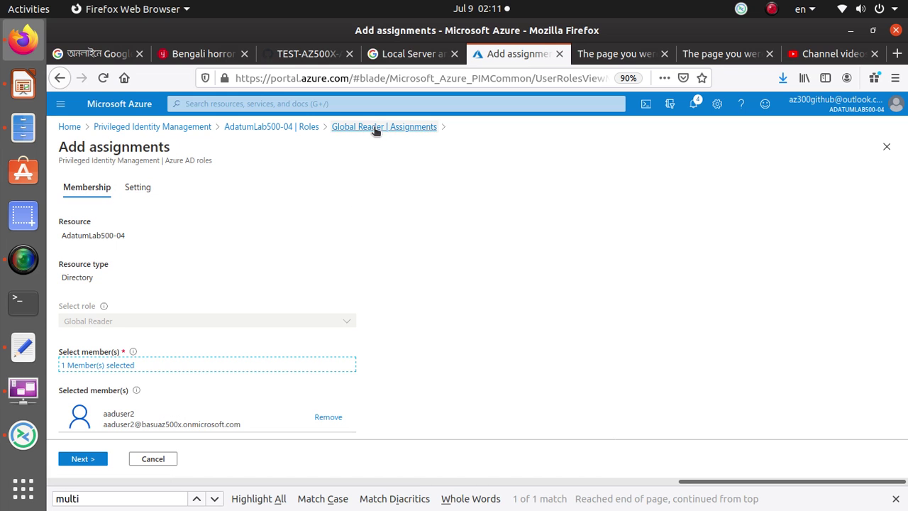
click(82, 458)
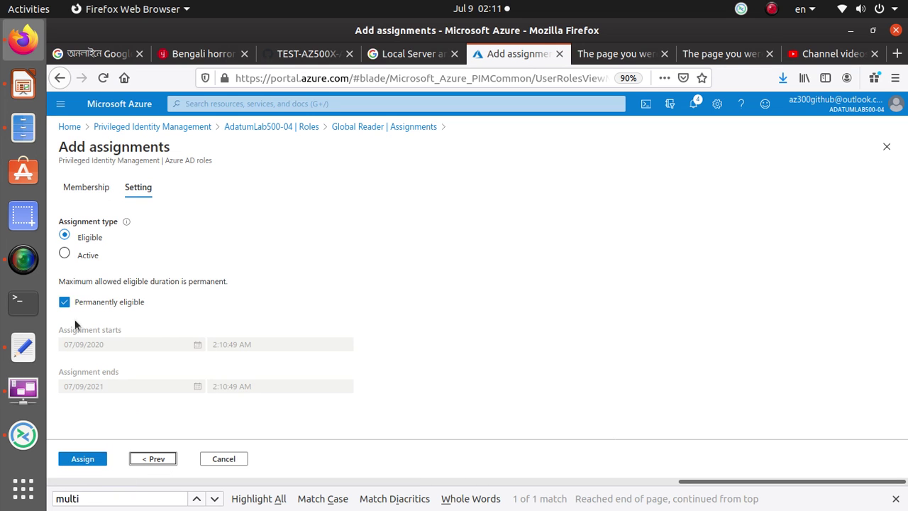
click(325, 60)
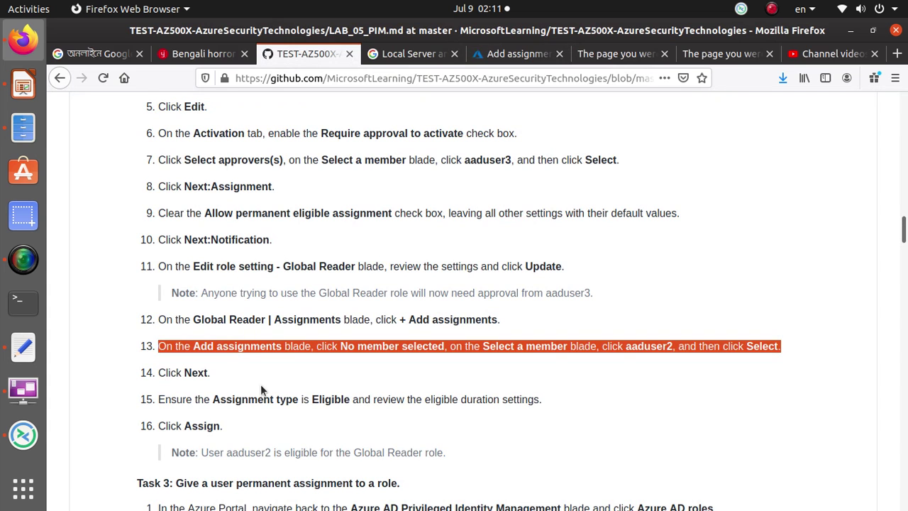
scroll(261, 389, down, 2)
scroll(339, 348, down, 1)
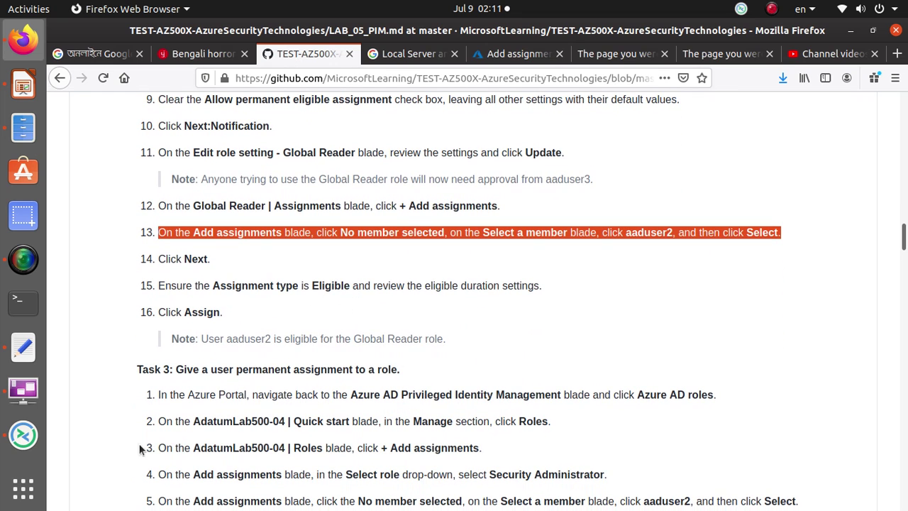
click(524, 57)
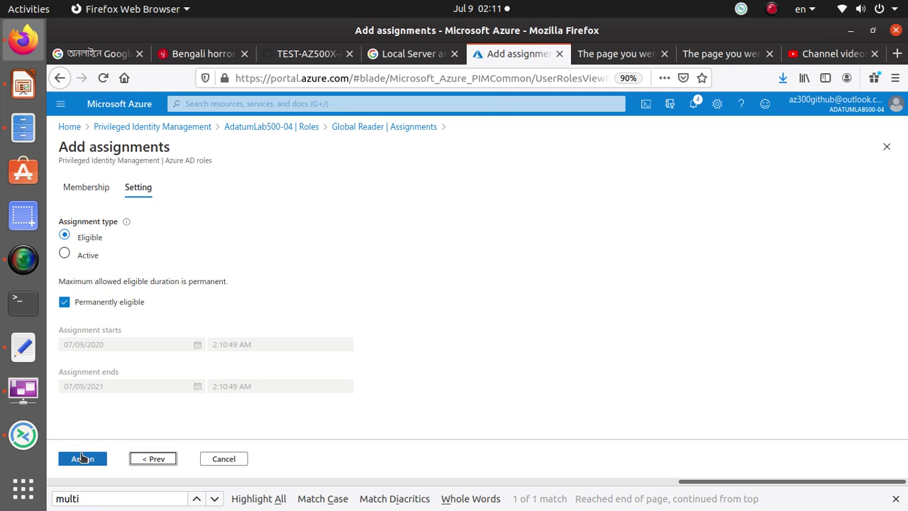
click(88, 459)
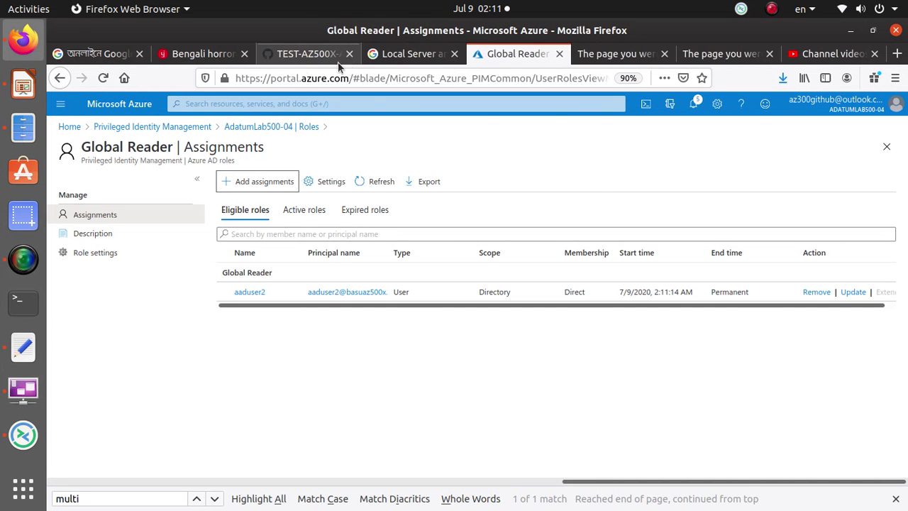
Highlight the Task 3 heading, the Roles step and the Security Administrator name in the lab guide.
click(321, 58)
scroll(341, 325, down, 5)
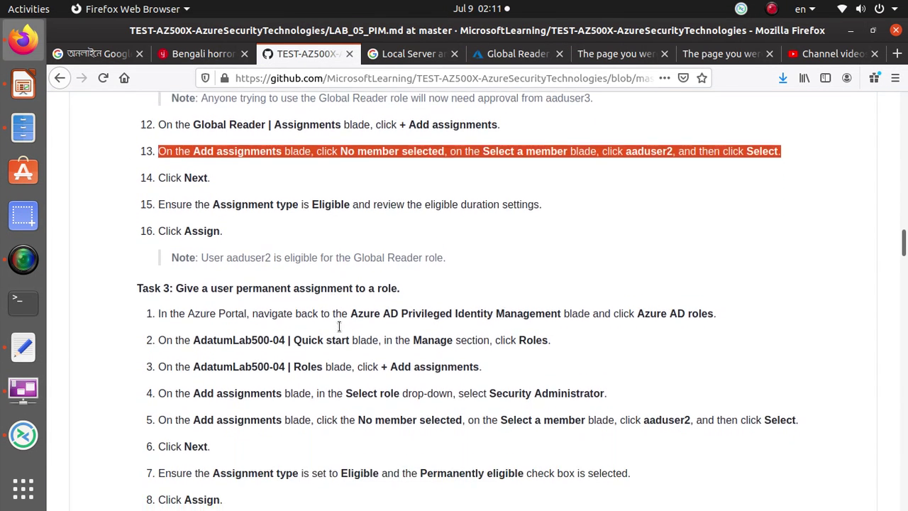
scroll(339, 330, down, 2)
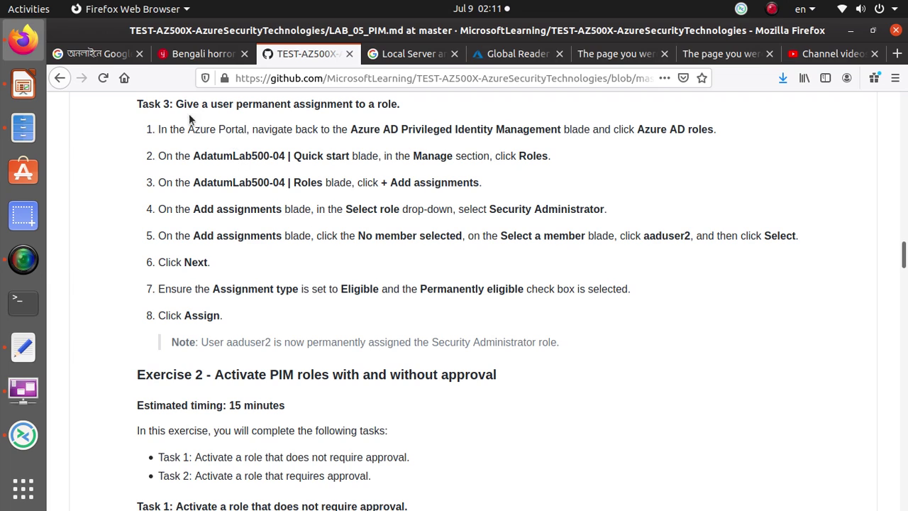
drag(177, 103, 407, 105)
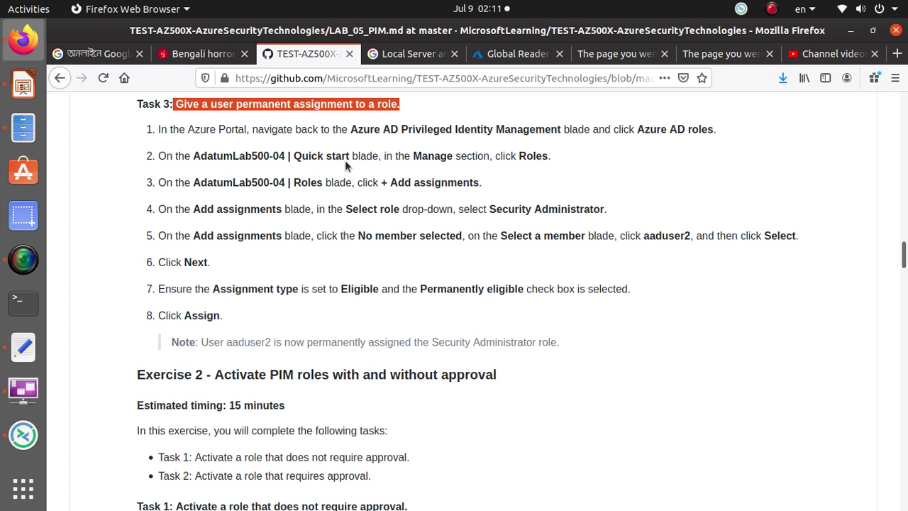
drag(413, 155, 543, 150)
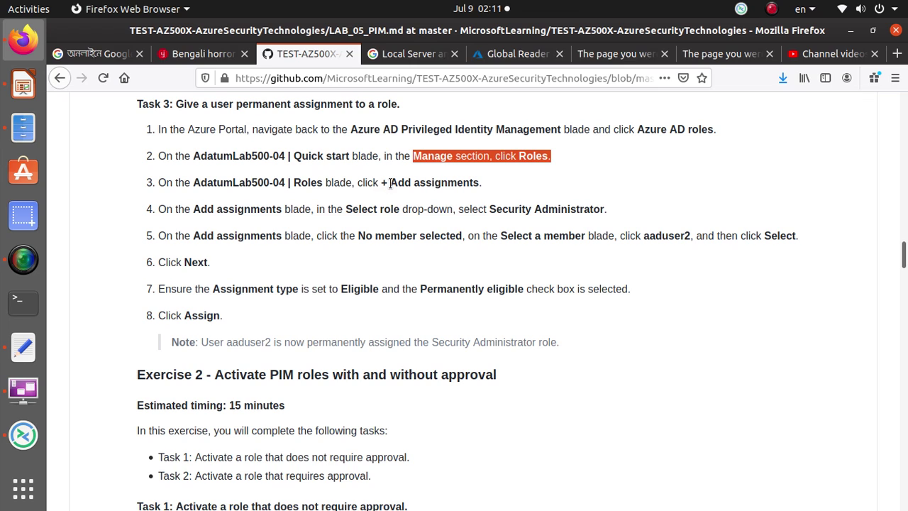
drag(388, 182, 596, 212)
key(ctrl+c)
right_click(596, 212)
click(621, 220)
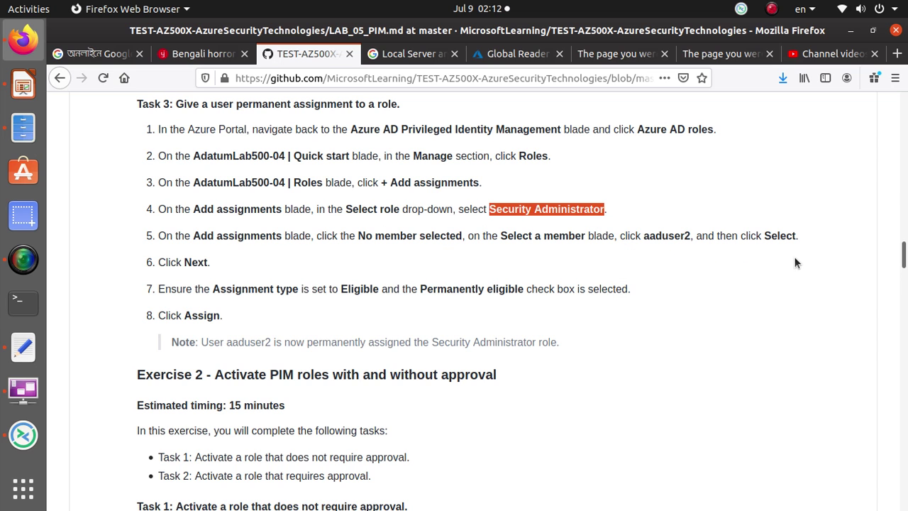
key(alt+Tab)
key(alt+Tab)
click(528, 56)
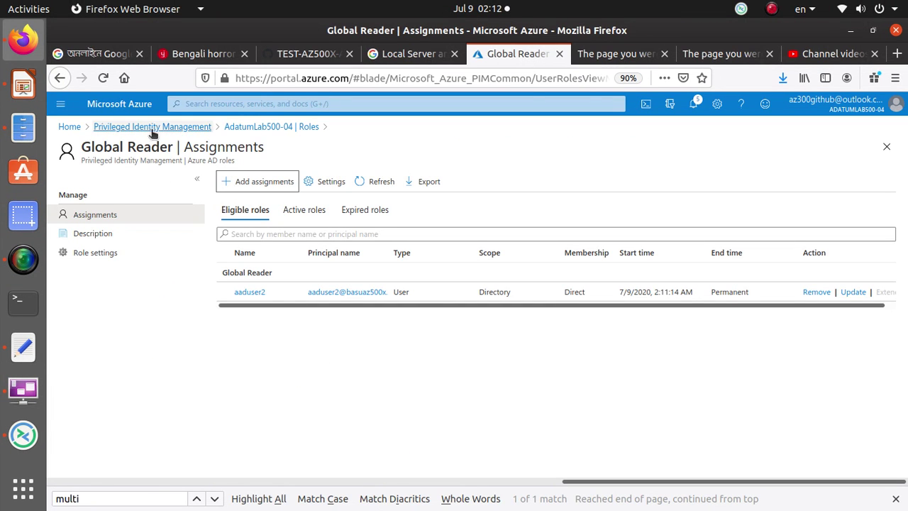
Go from Privileged Identity Management to Azure AD roles > Roles and start Add assignments.
click(174, 129)
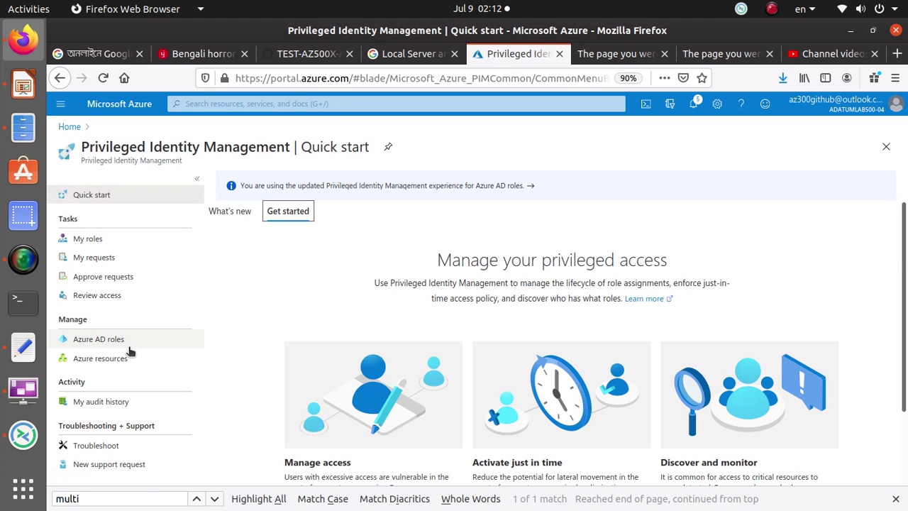
click(127, 341)
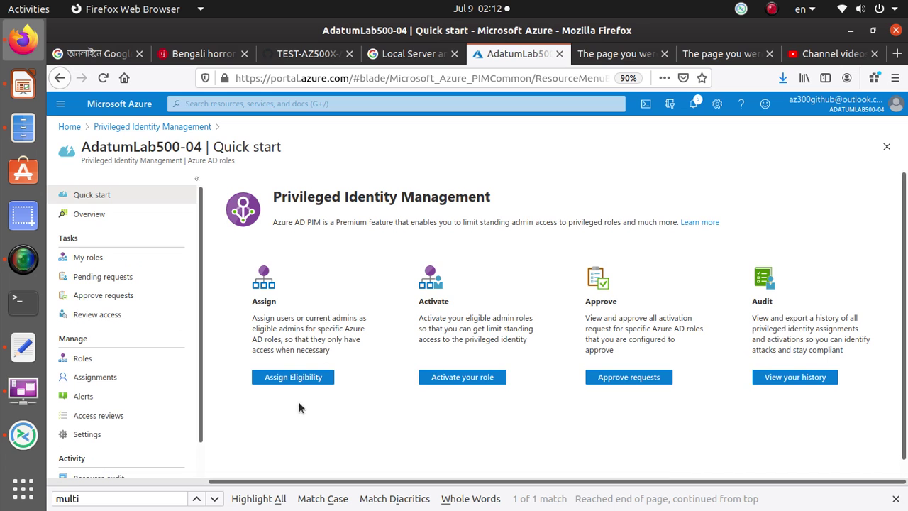
click(82, 358)
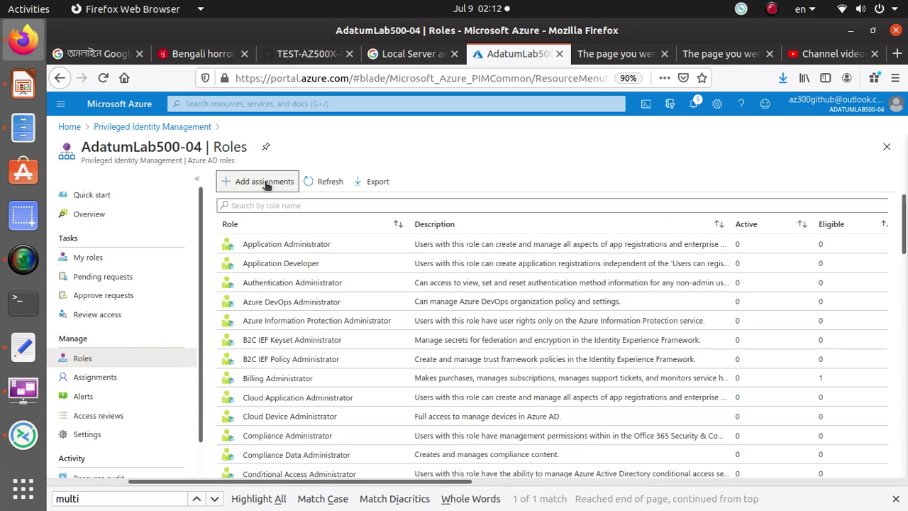
click(264, 181)
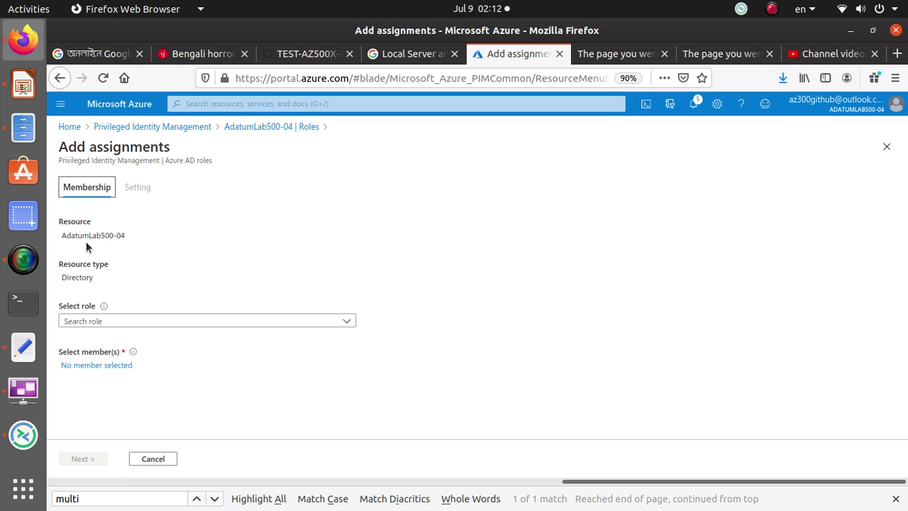
Pick Security Administrator as the role by pasting its name into the role search.
click(125, 321)
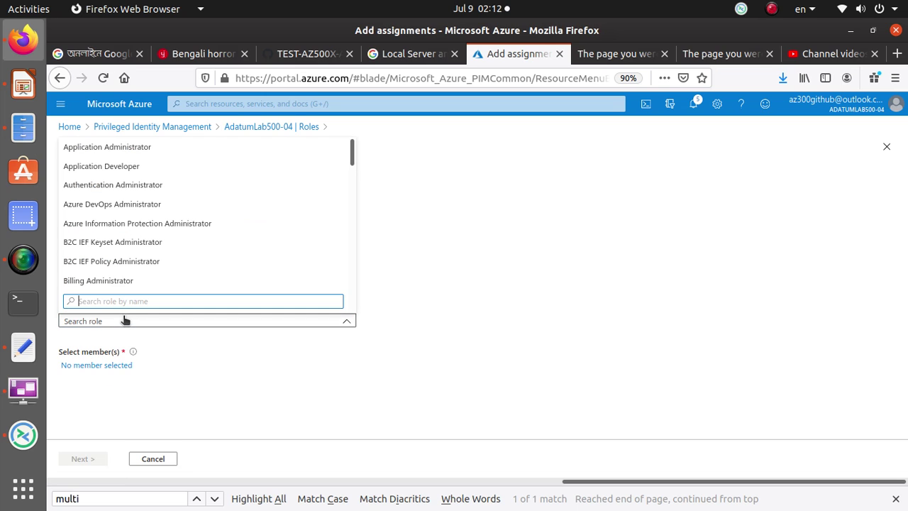
key(ctrl+v)
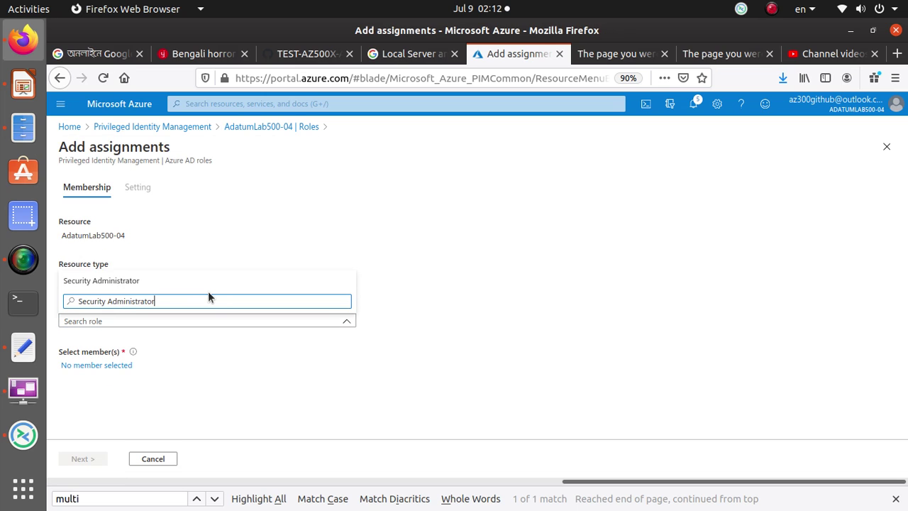
click(108, 281)
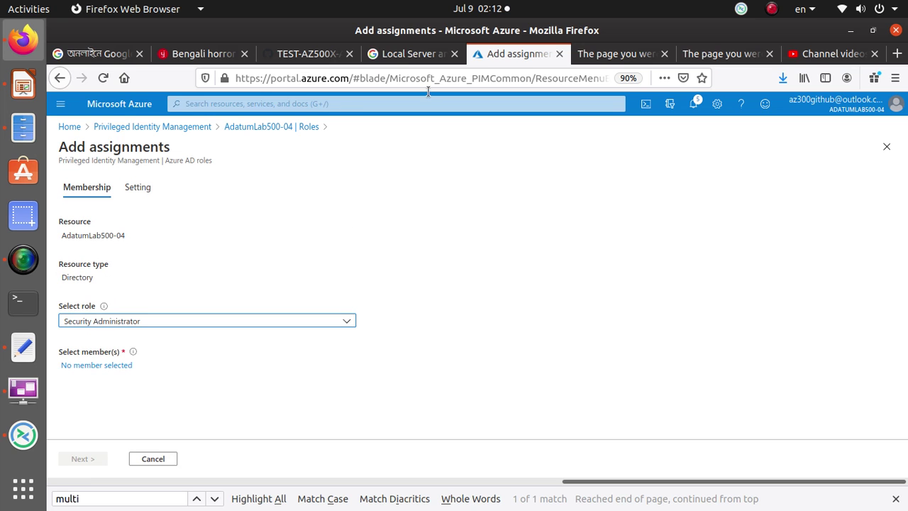
Copy the user name from the lab guide and select the second lab user as the member.
click(296, 55)
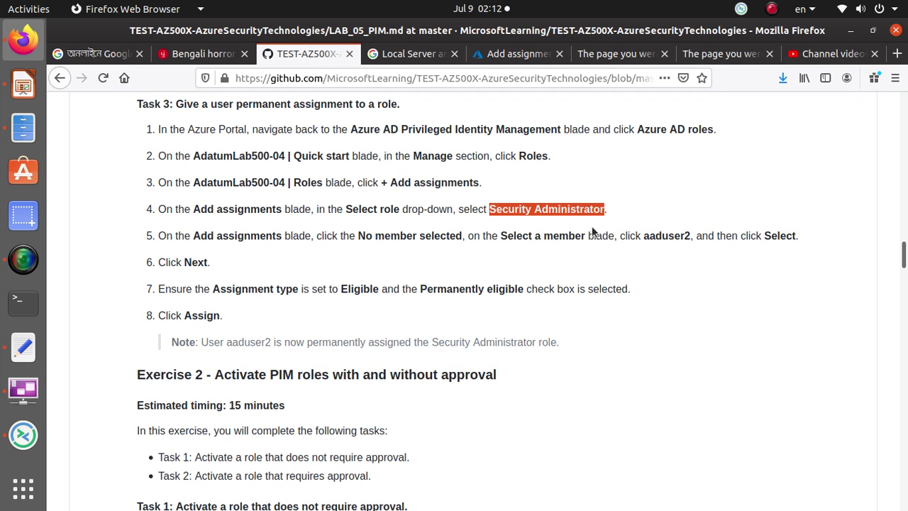
double_click(674, 238)
right_click(673, 234)
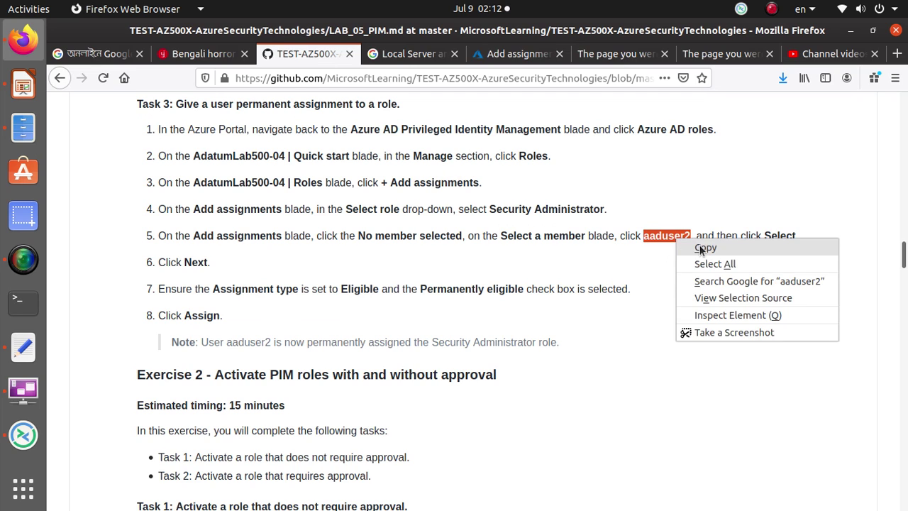
click(703, 247)
triple_click(447, 288)
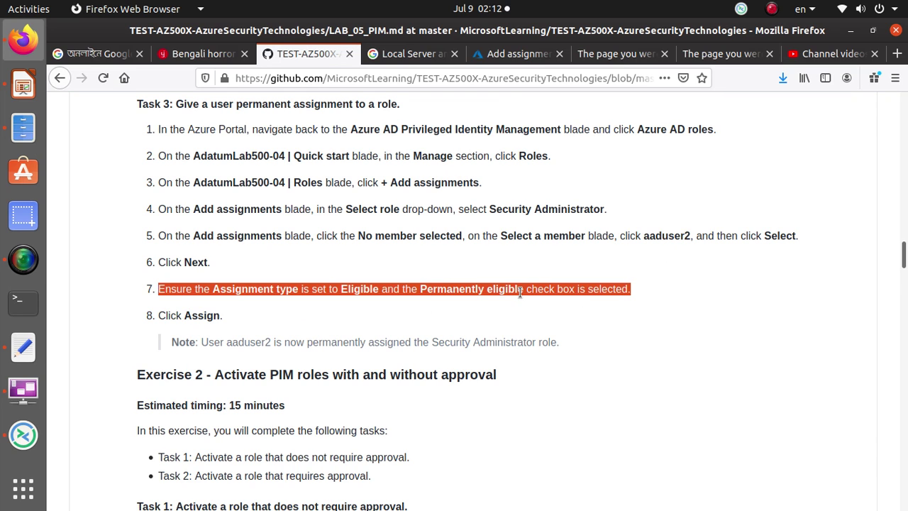
click(494, 56)
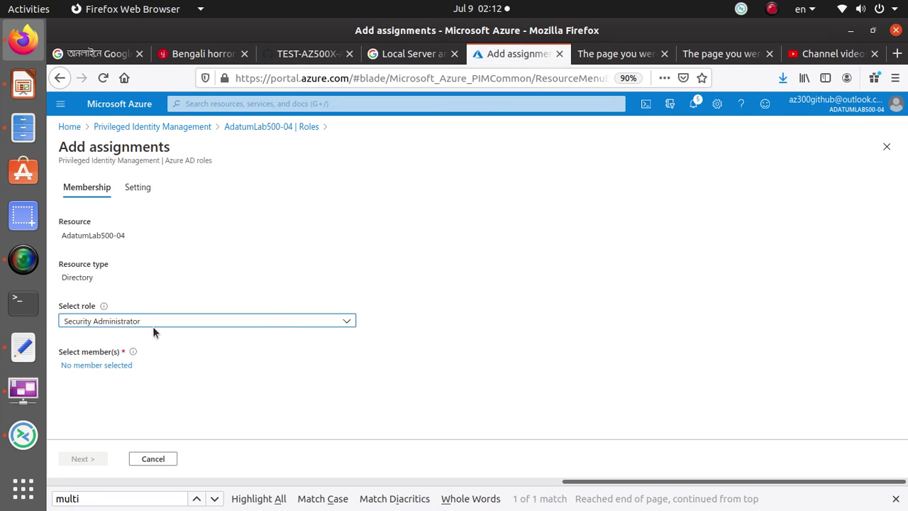
click(99, 365)
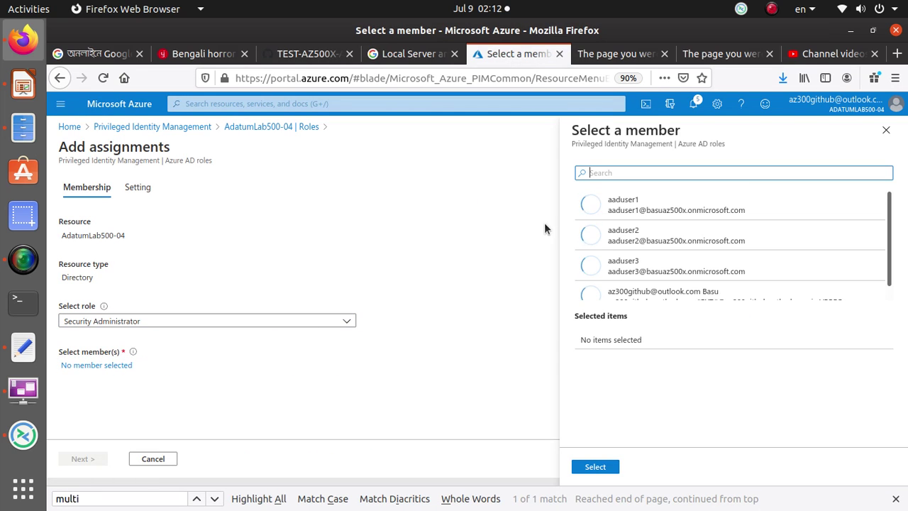
click(701, 236)
click(595, 465)
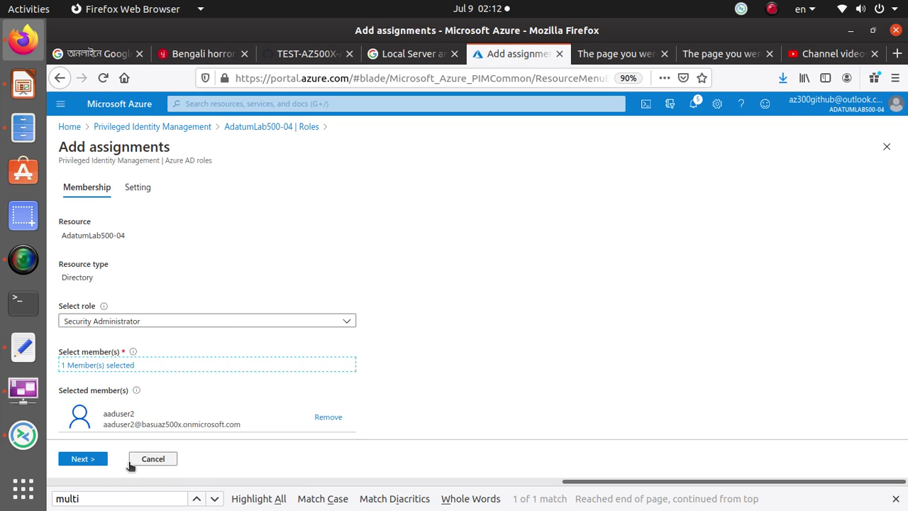
click(104, 462)
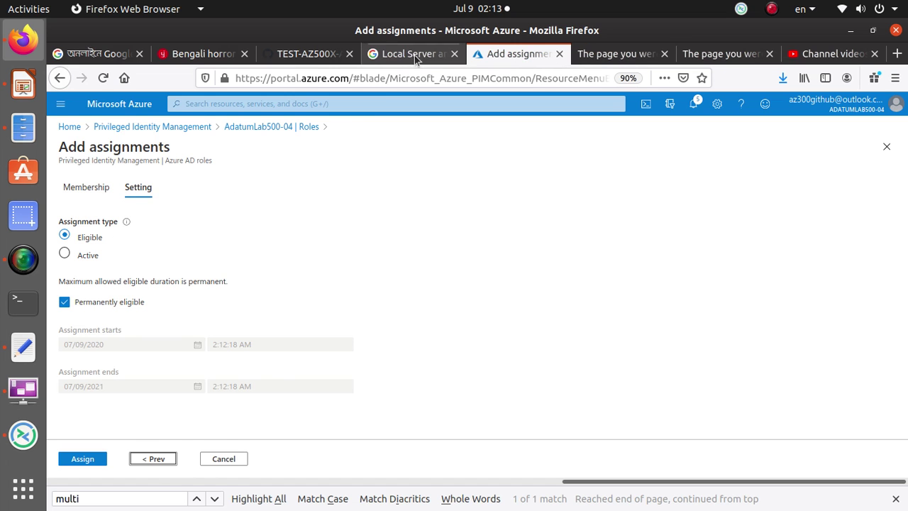
Keep Eligible and Permanently eligible and assign Security Administrator to the second lab user.
click(309, 54)
scroll(355, 333, down, 2)
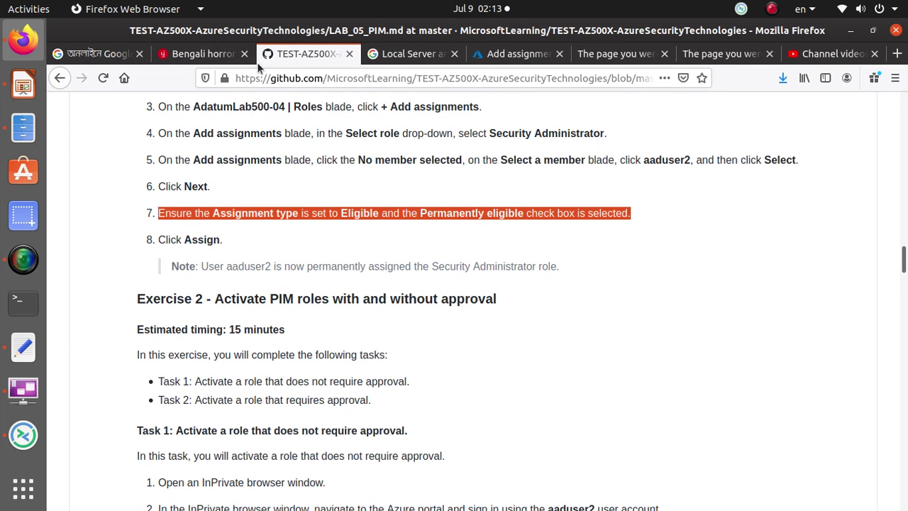
click(515, 54)
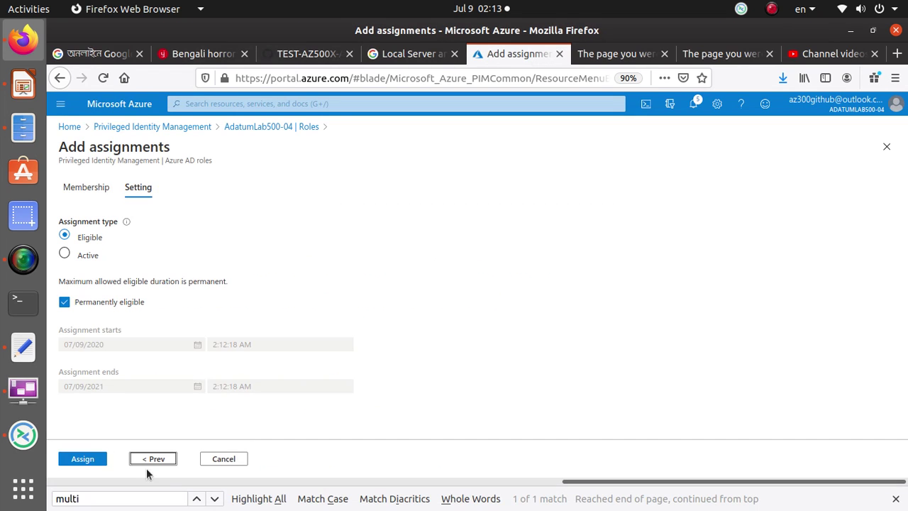
click(83, 459)
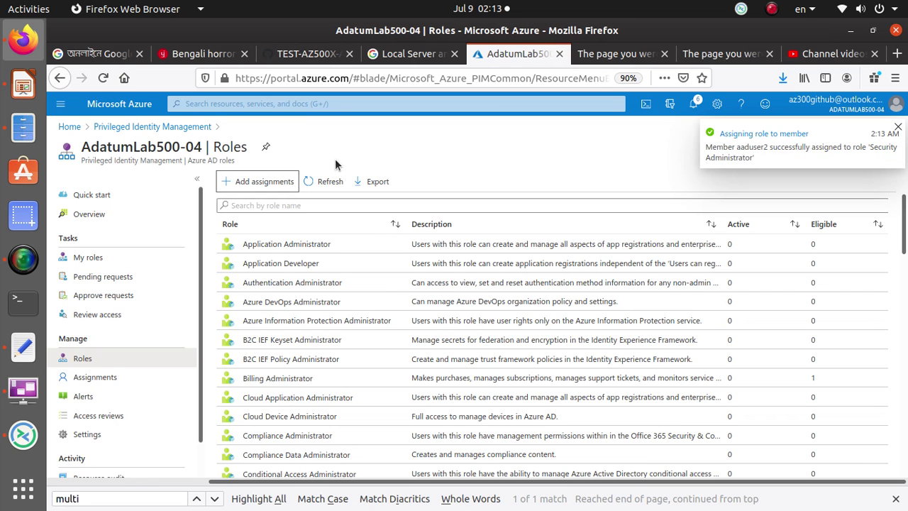
click(306, 54)
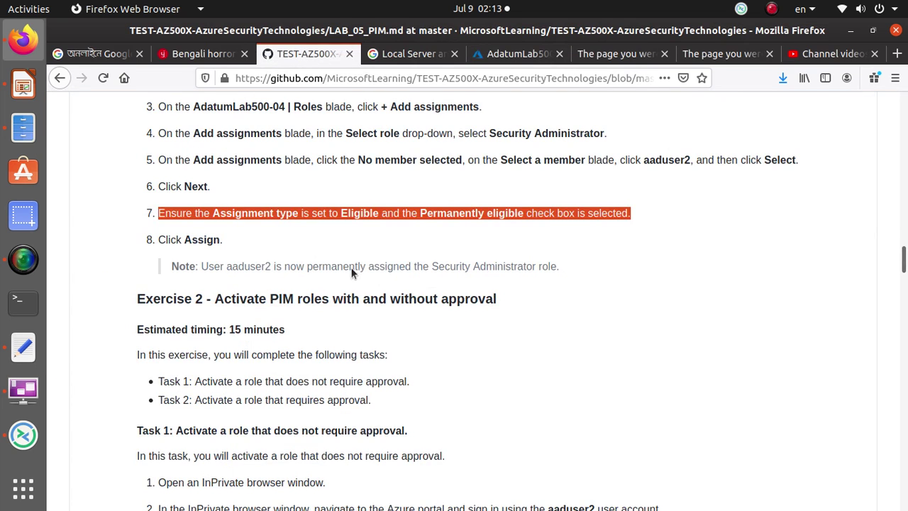
Scroll the lab guide to Exercise 2 Task 1, highlight its details, and open the Firefox menu.
scroll(355, 298, down, 3)
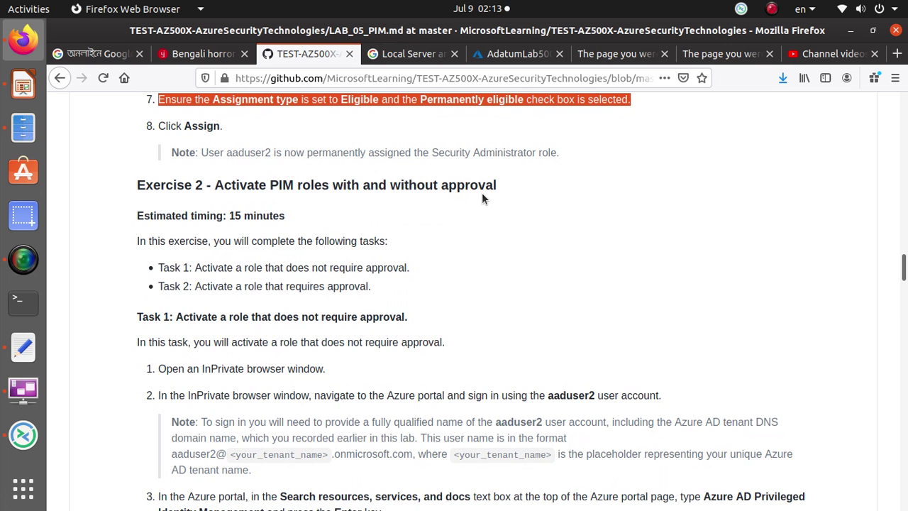
scroll(475, 228, down, 3)
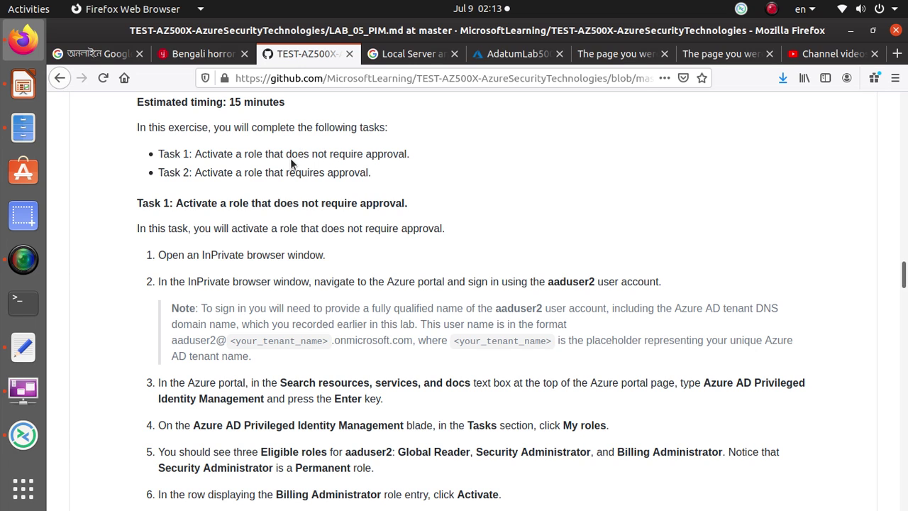
scroll(305, 149, down, 2)
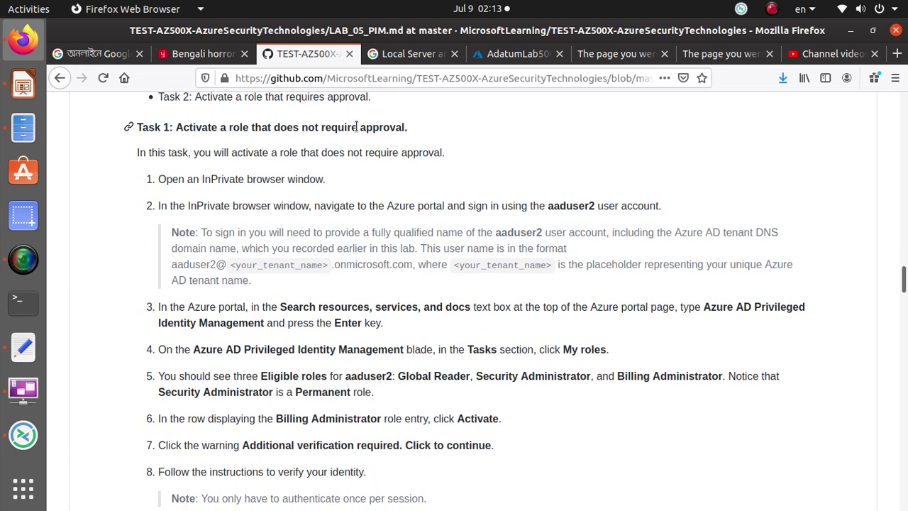
double_click(357, 127)
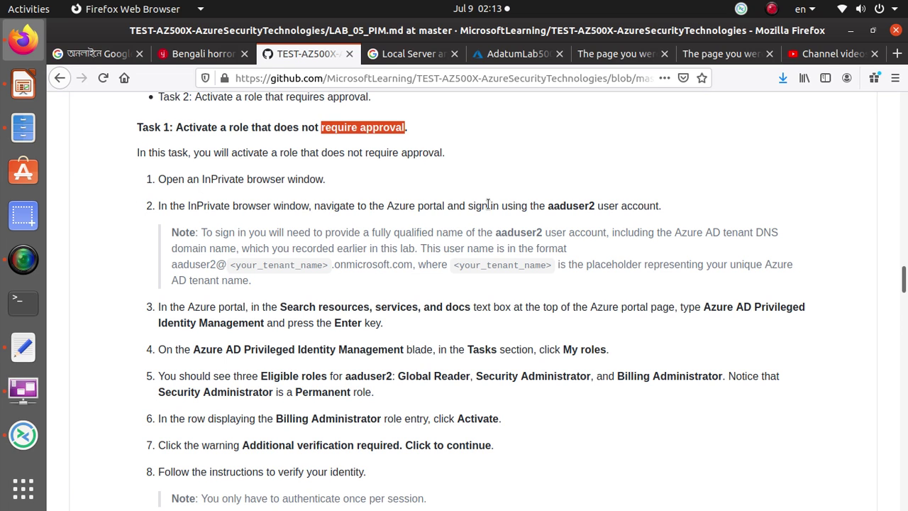
scroll(261, 210, down, 2)
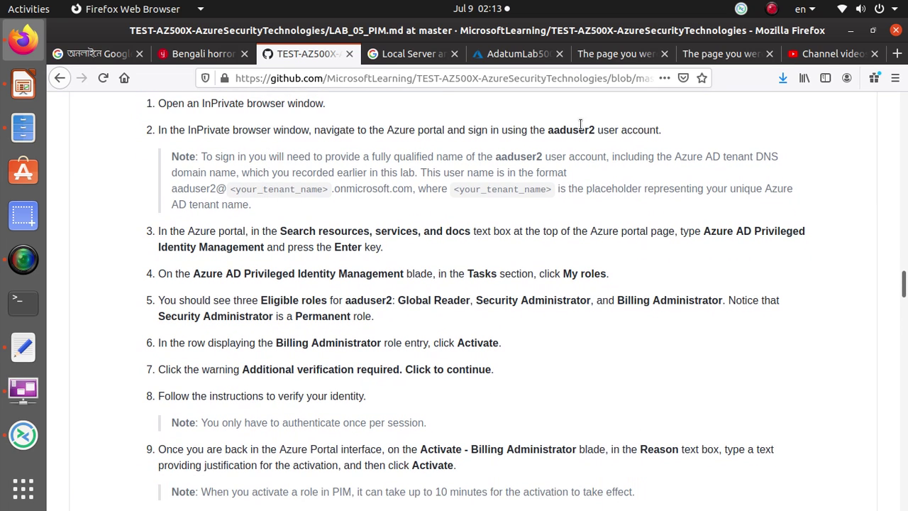
drag(598, 130, 548, 131)
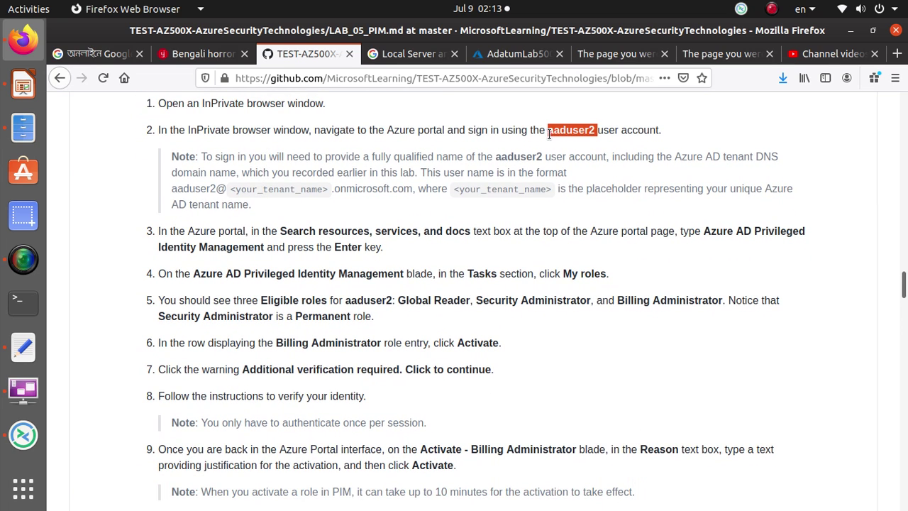
click(895, 78)
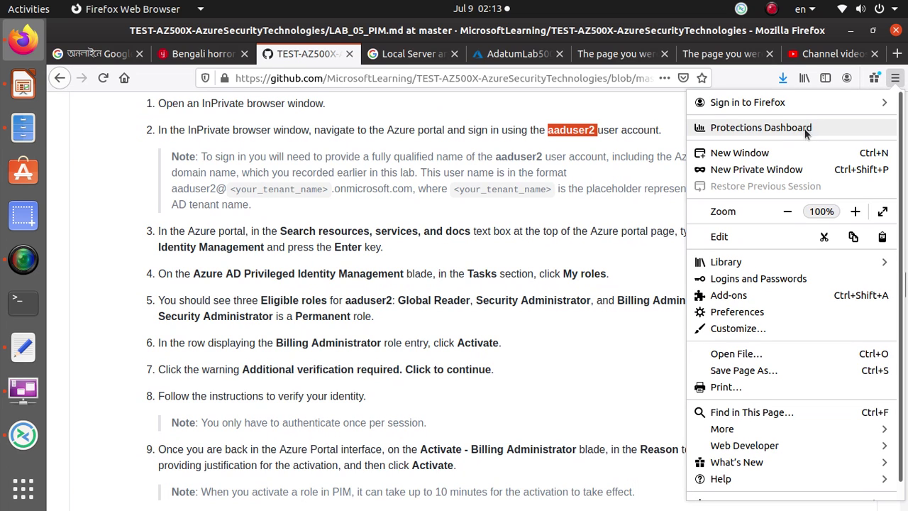
Open a Firefox private window and go to portal.azure.com to reach the Azure sign-in page.
click(794, 169)
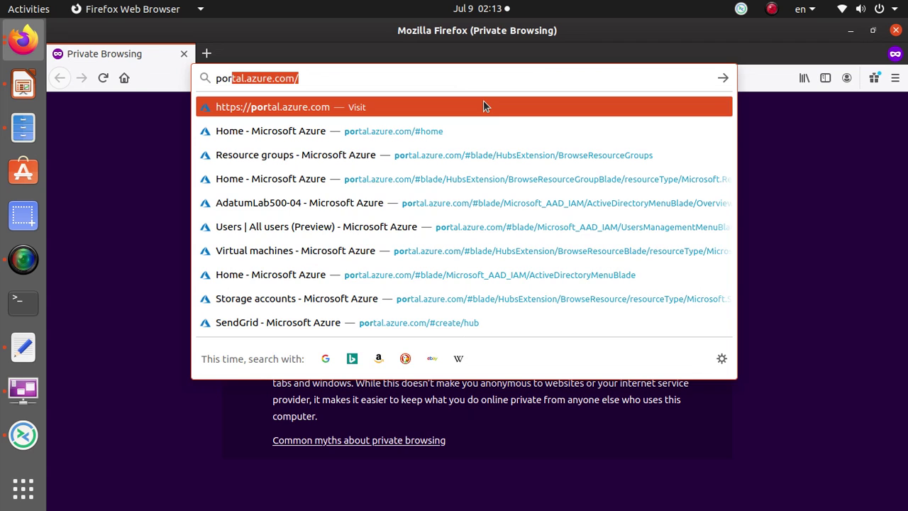
click(484, 101)
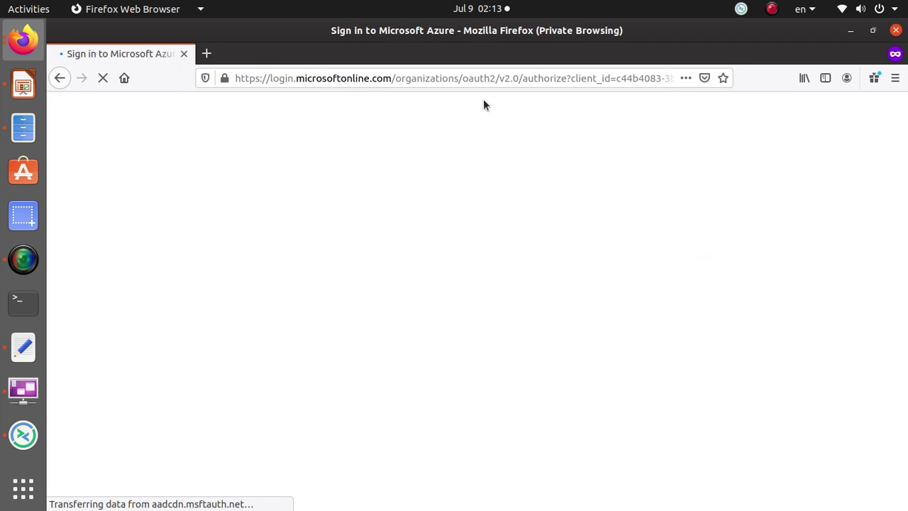
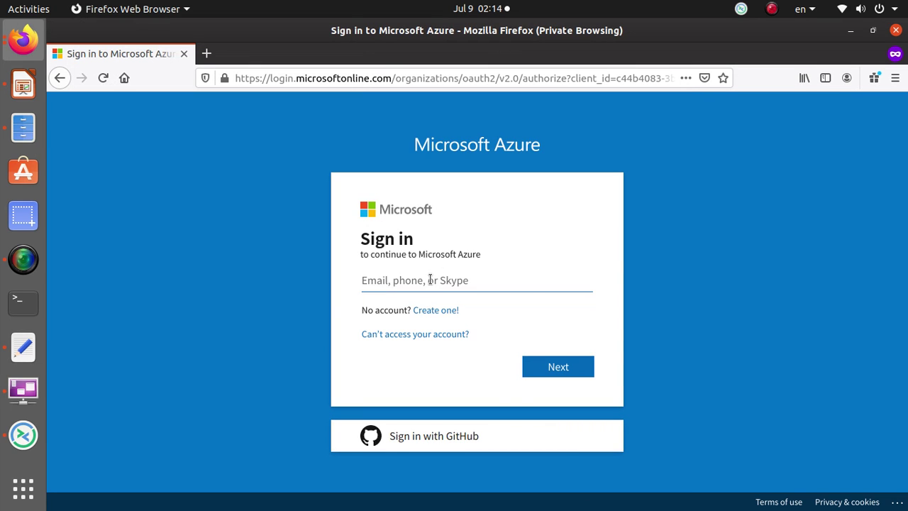
Enter the second test user's sign-in address and continue to the password page.
click(430, 280)
key(ctrl+v)
click(562, 367)
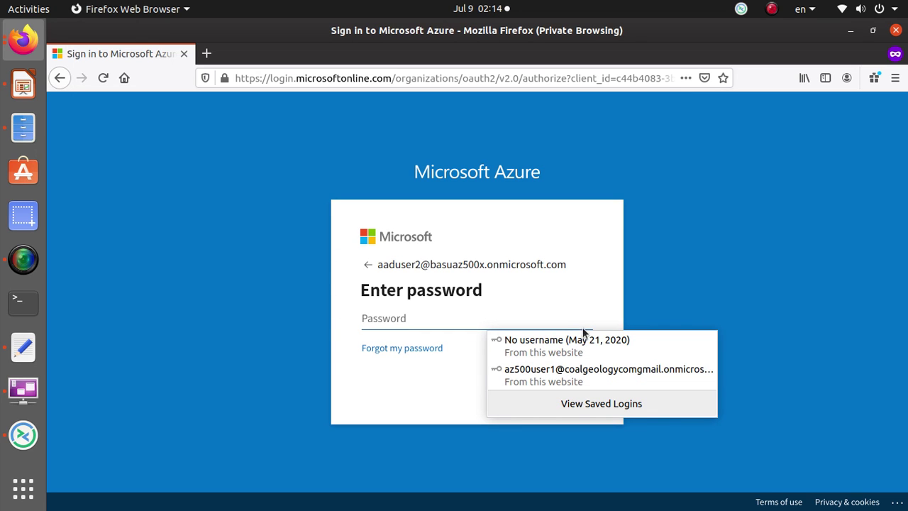
key(alt+Tab)
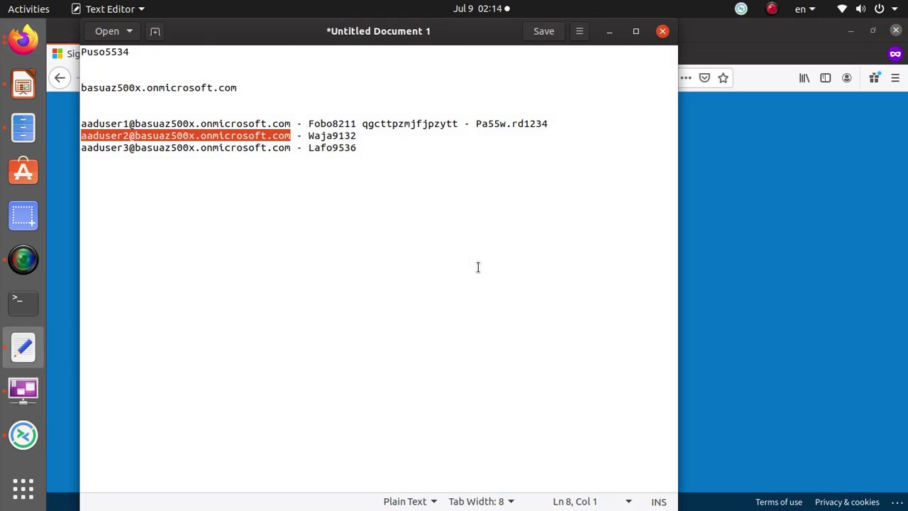
key(alt+Tab)
Sign in with the password, decline staying signed in, and dismiss the Advisor recommendations popup.
click(527, 320)
key(ctrl+v)
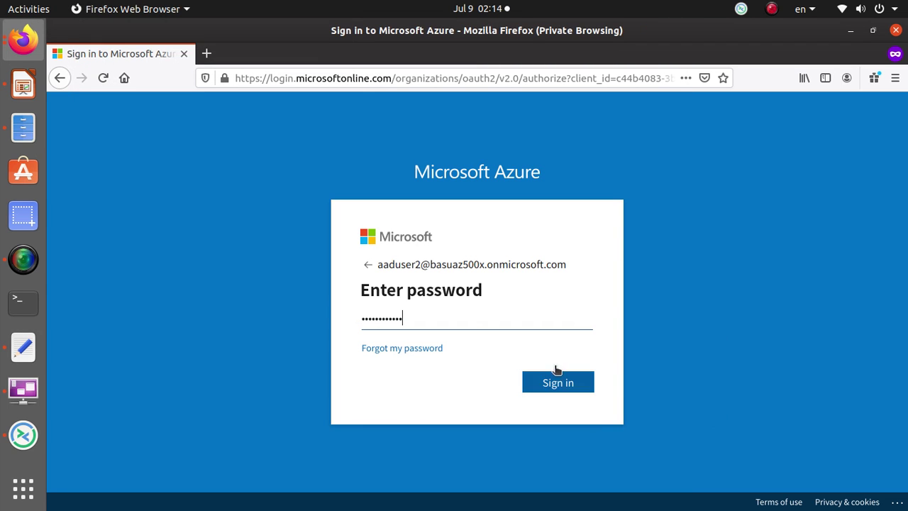
click(555, 374)
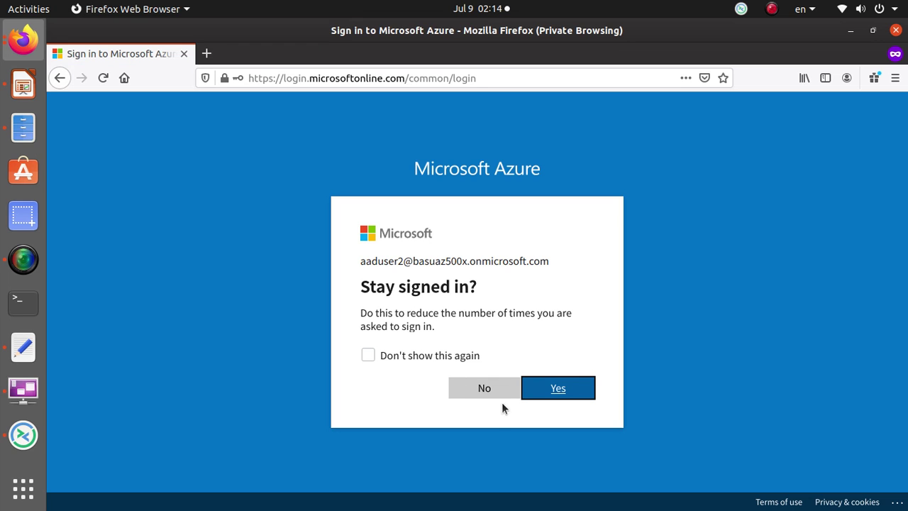
click(498, 389)
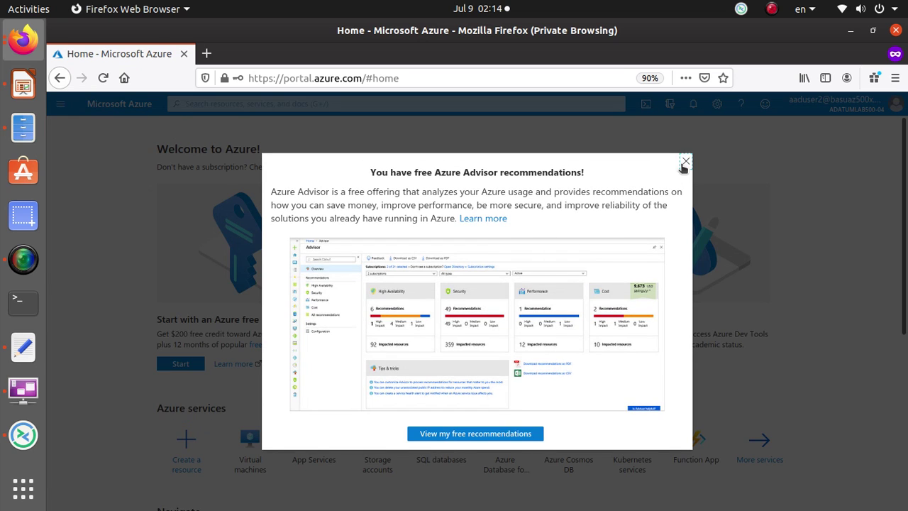
click(685, 163)
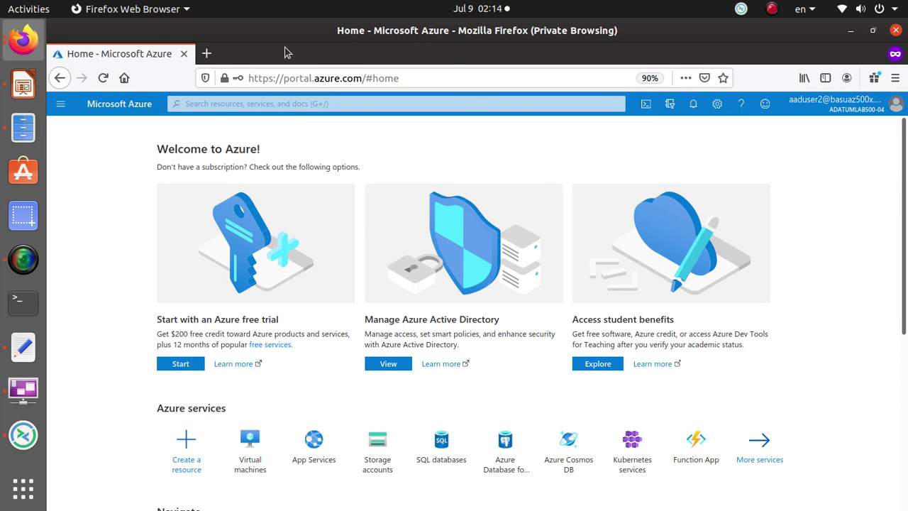
Copy 'Azure AD Privileged Identity Management' from the lab instructions.
key(alt+Tab)
key(alt+Tab)
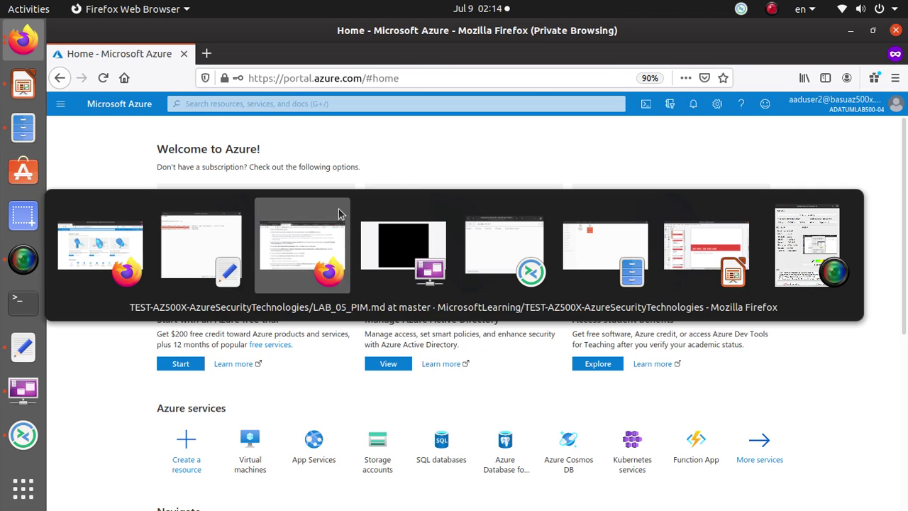
scroll(410, 166, down, 2)
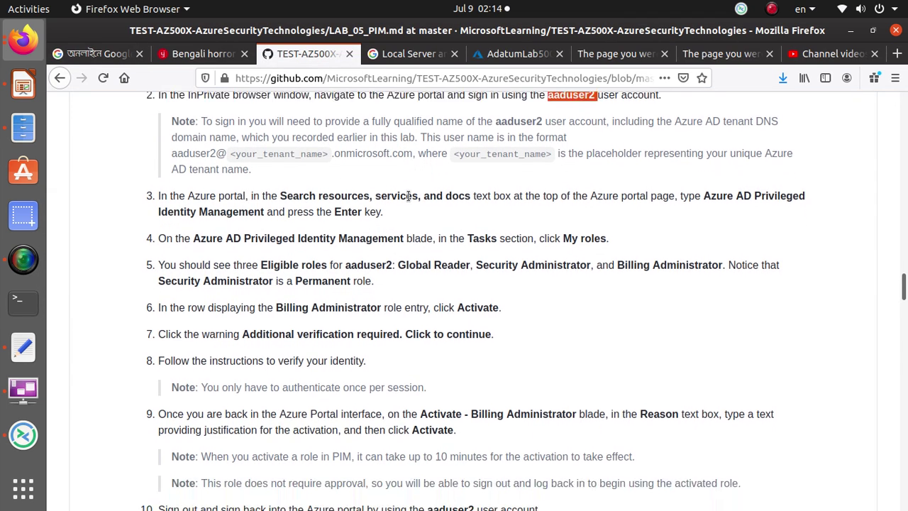
drag(705, 154, 266, 174)
right_click(262, 175)
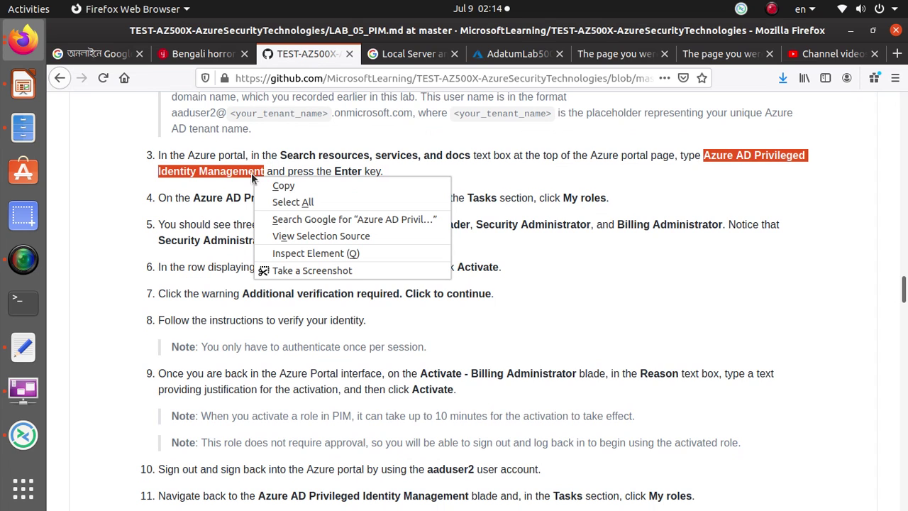
click(284, 186)
Search the portal for the copied name and open the Privileged Identity Management service.
key(alt+Tab)
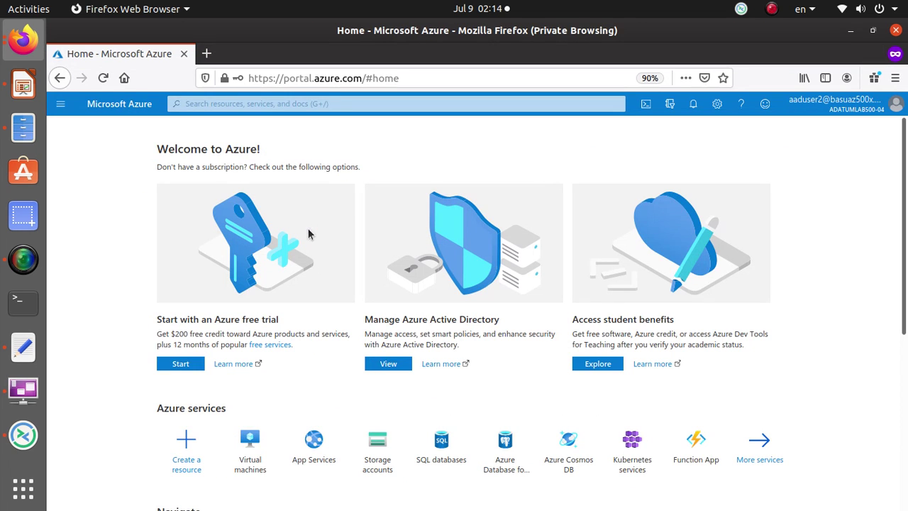
click(323, 103)
key(ctrl+v)
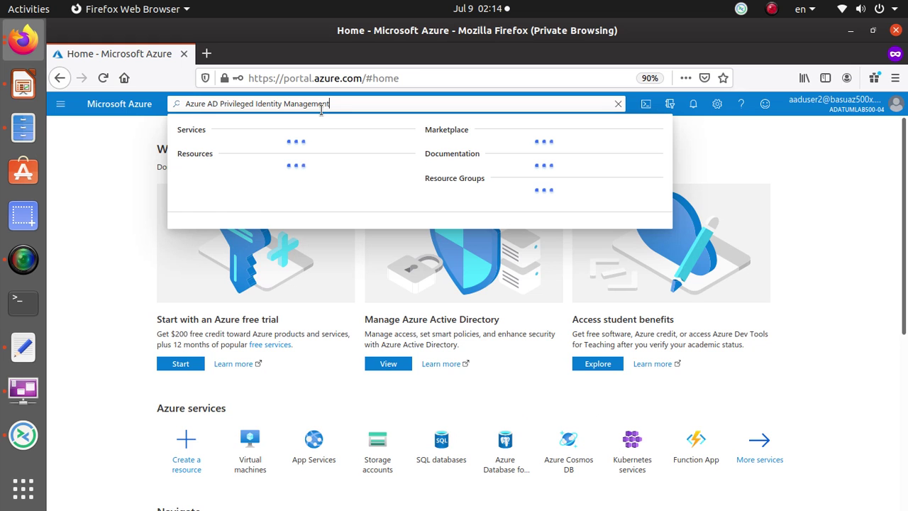
click(224, 147)
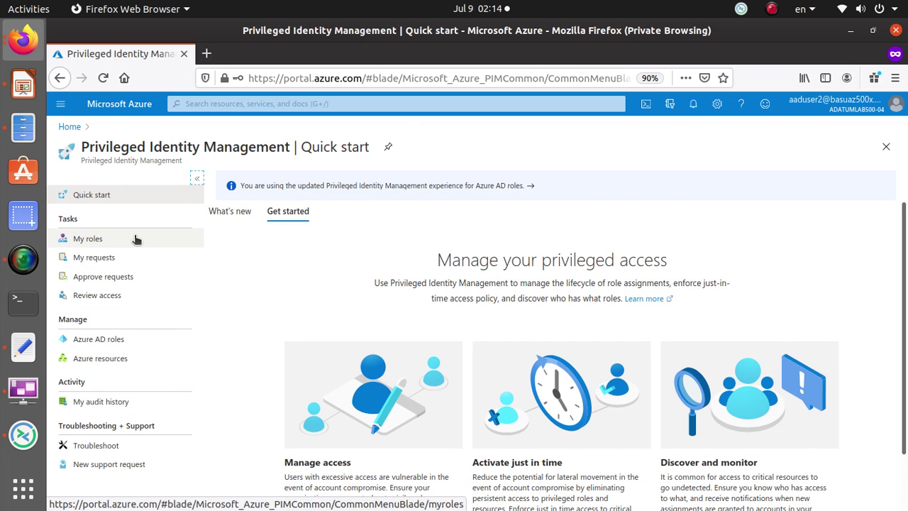
Check lab step 4, then open My roles to list the eligible roles.
key(alt+Tab)
double_click(582, 197)
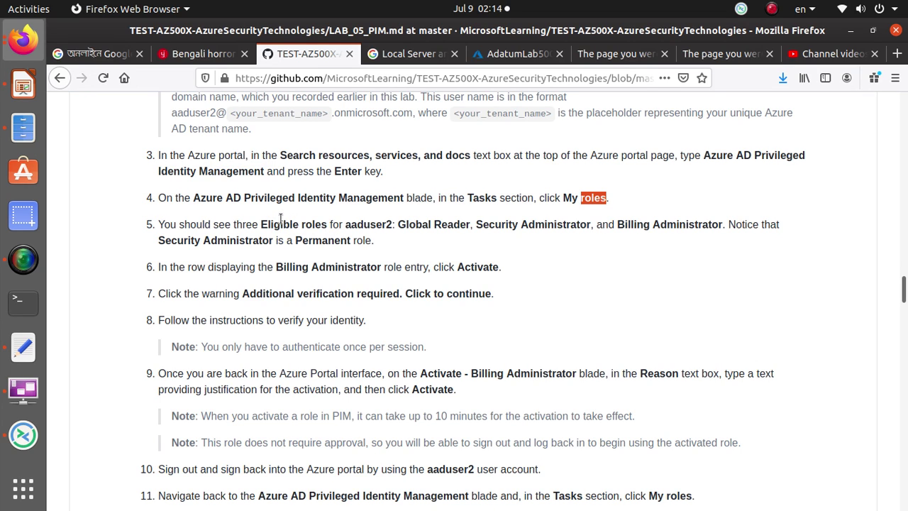
click(533, 226)
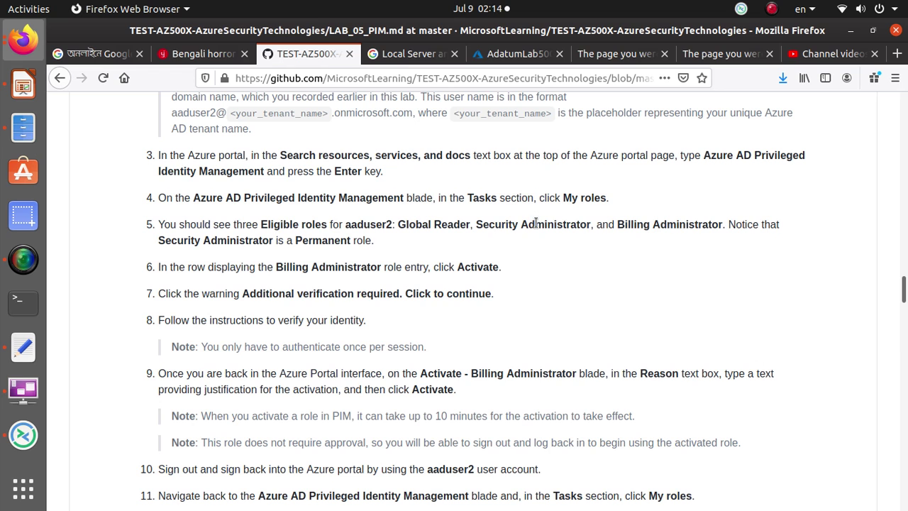
key(alt+Tab)
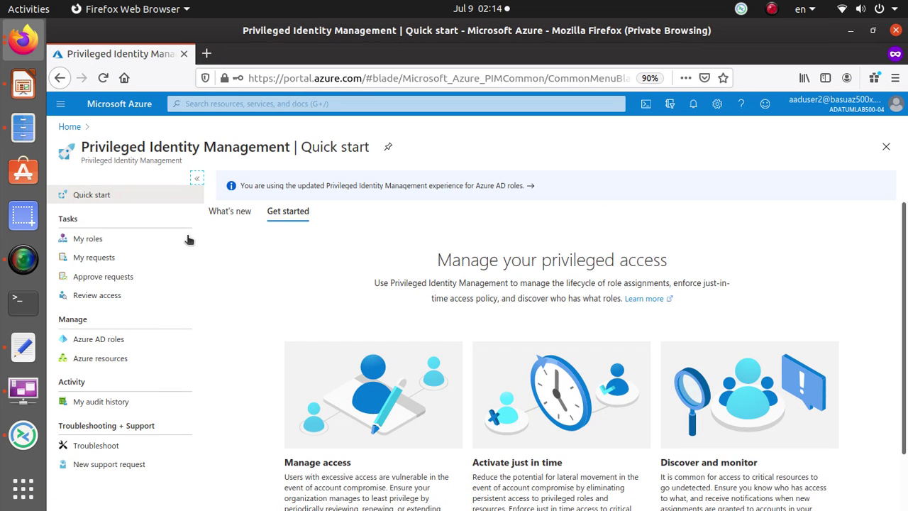
click(103, 241)
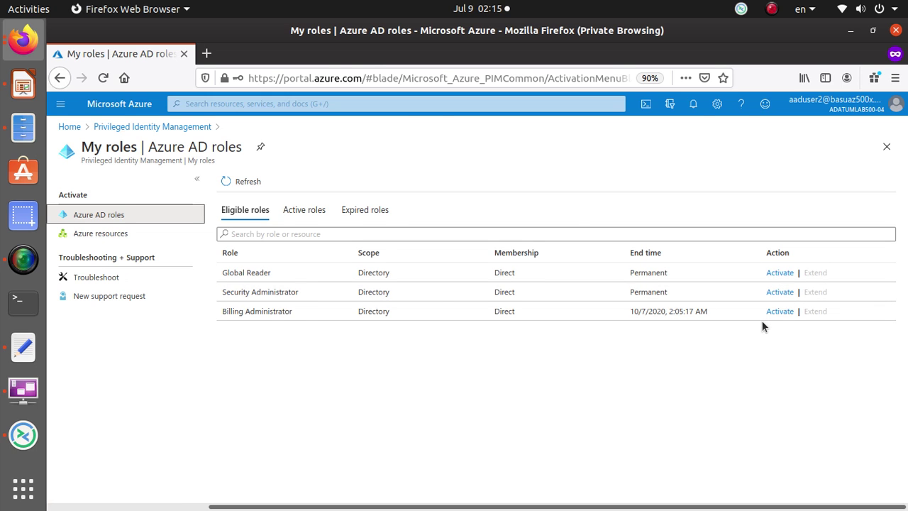
Review lab steps 5 and 6 on eligible roles and activating Billing Administrator.
key(alt+Tab)
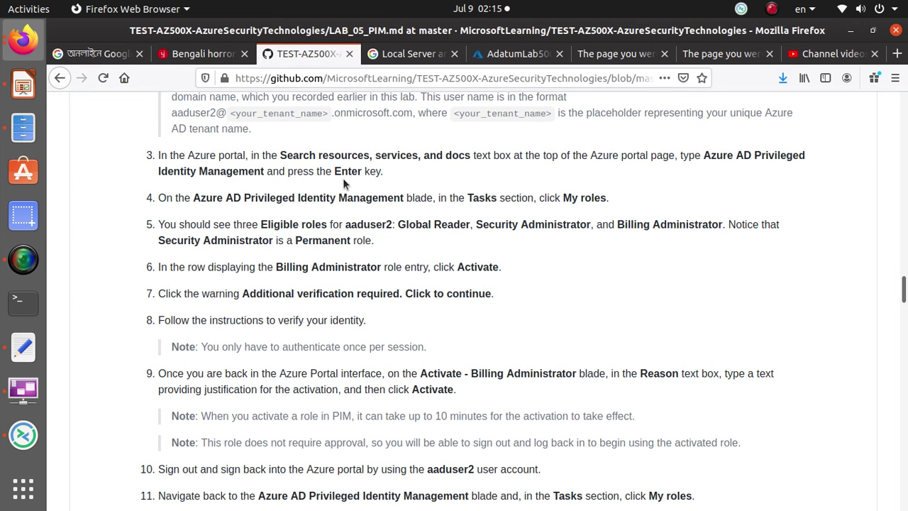
triple_click(280, 240)
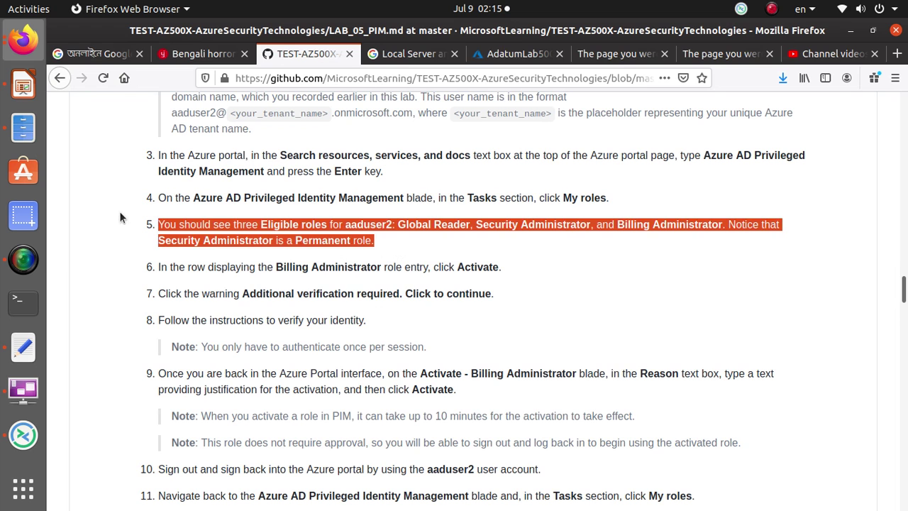
scroll(211, 267, down, 3)
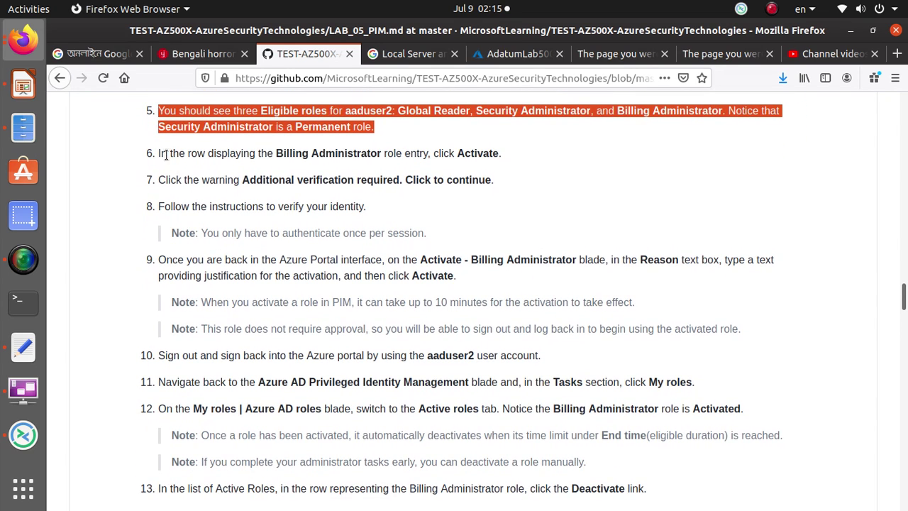
triple_click(349, 157)
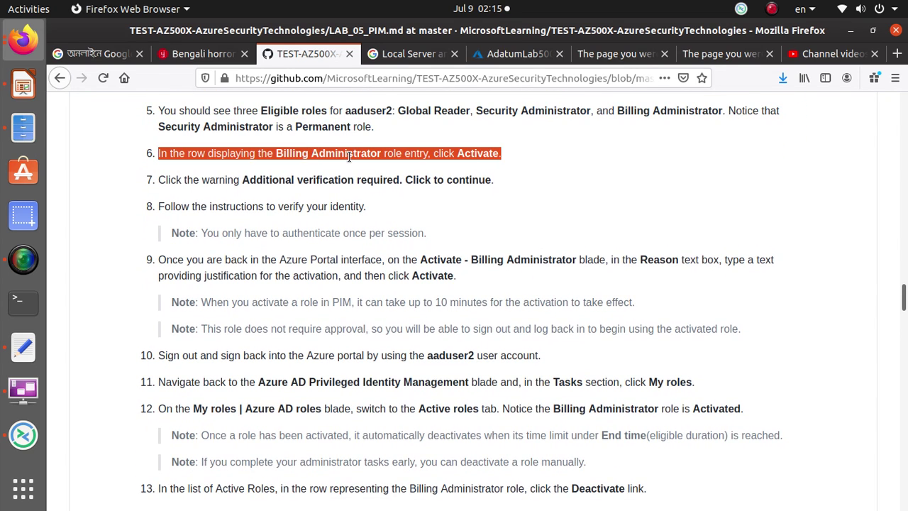
key(alt+Tab)
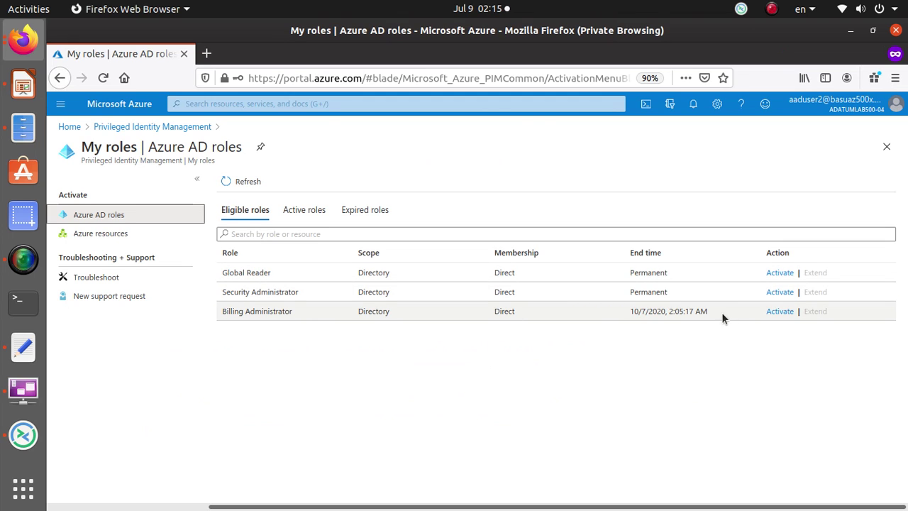
Start activating Billing Administrator and continue to the required additional verification.
click(777, 316)
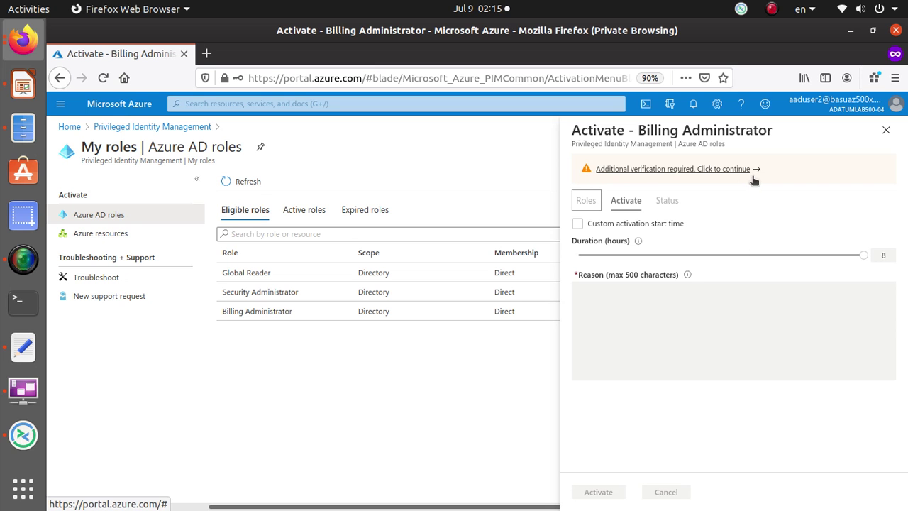
key(alt+Tab)
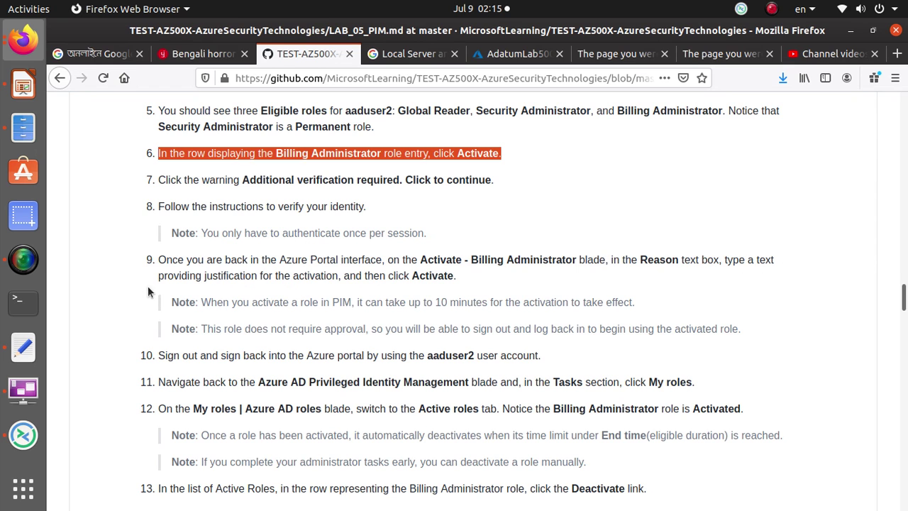
scroll(347, 282, down, 2)
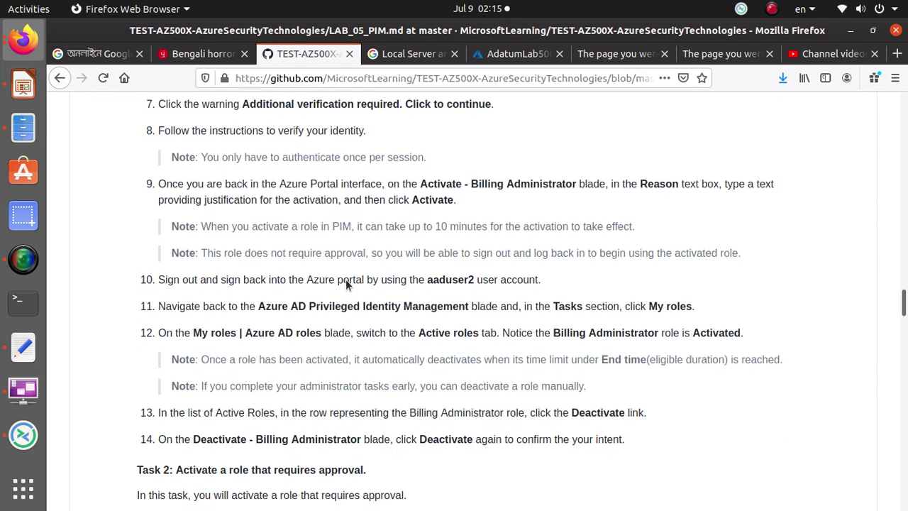
key(alt+Tab)
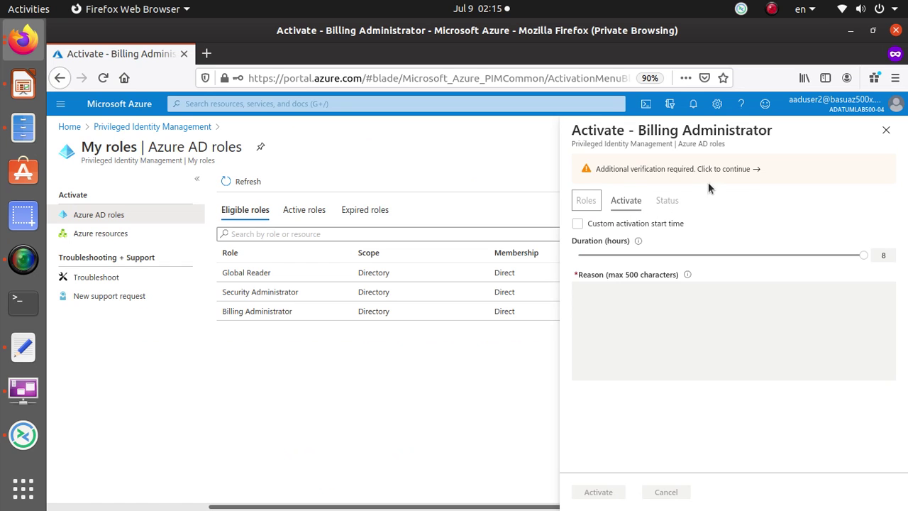
click(732, 169)
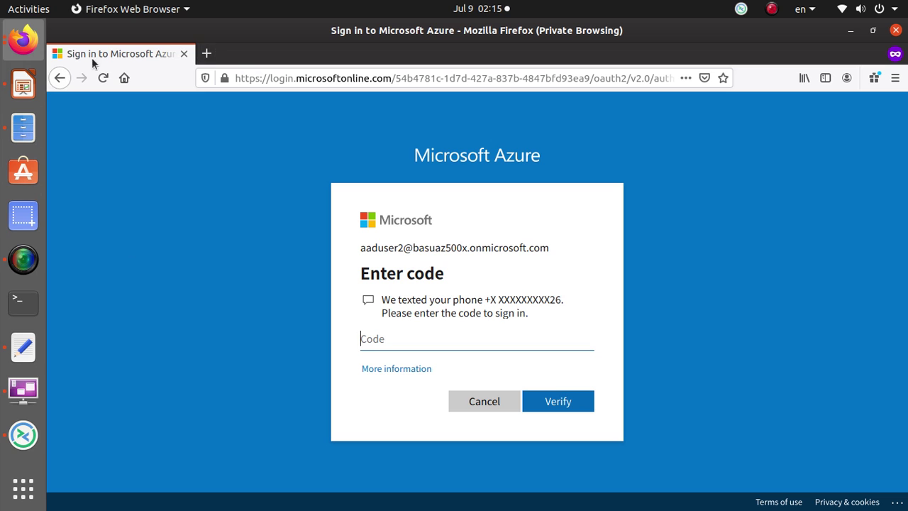
Open a new browser tab and search the web for 'gmail'.
click(23, 41)
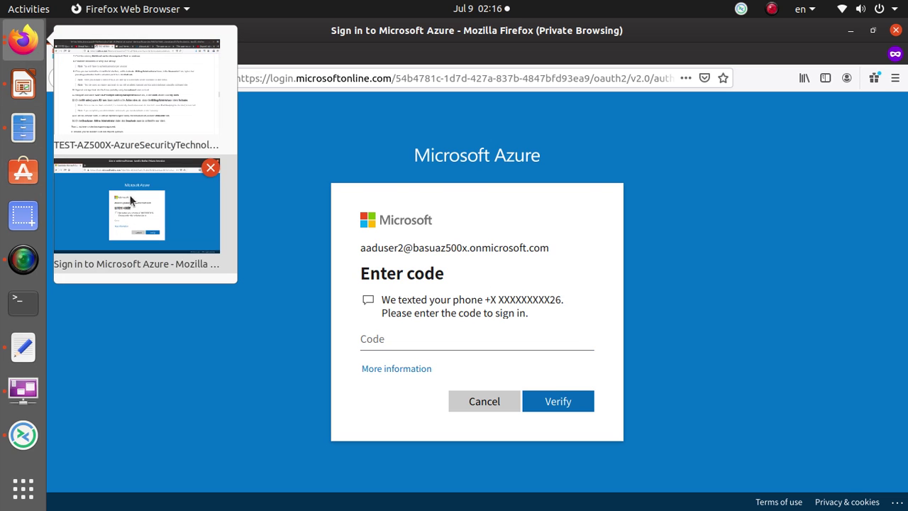
click(136, 85)
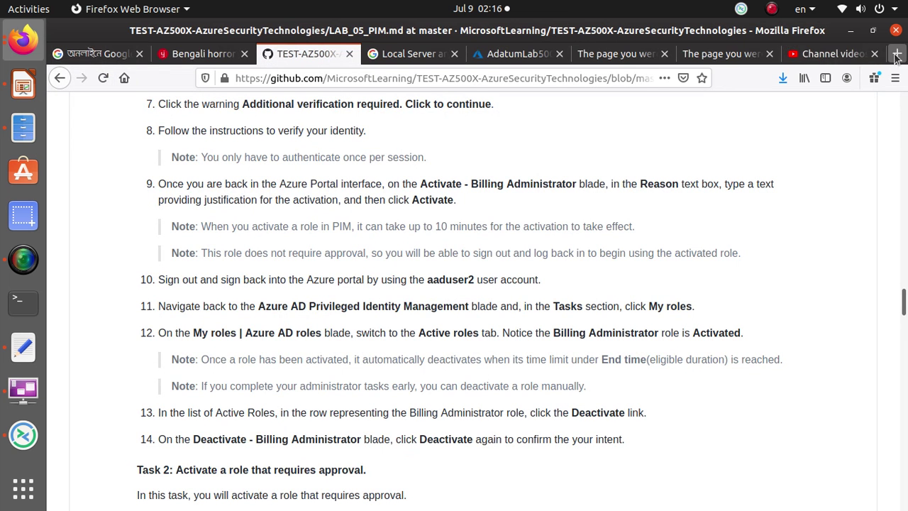
click(897, 54)
click(526, 75)
text(gm)
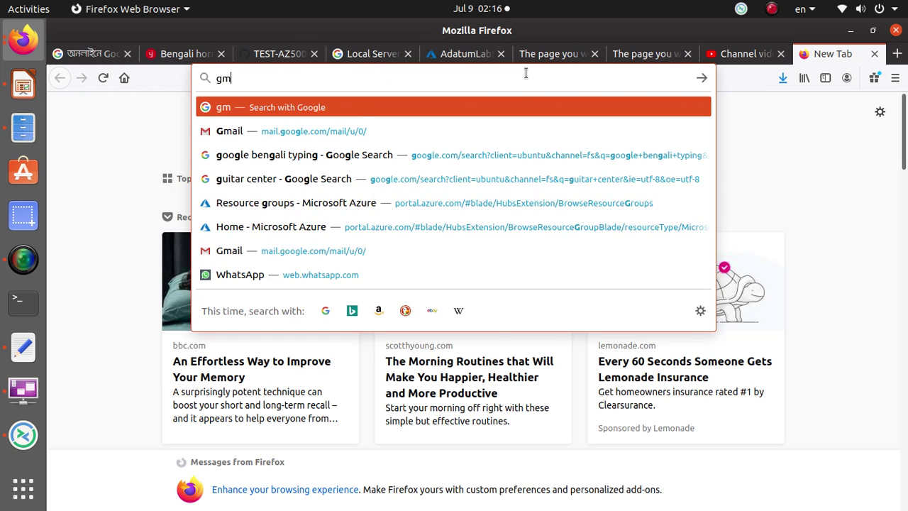
text(ail)
key(Return)
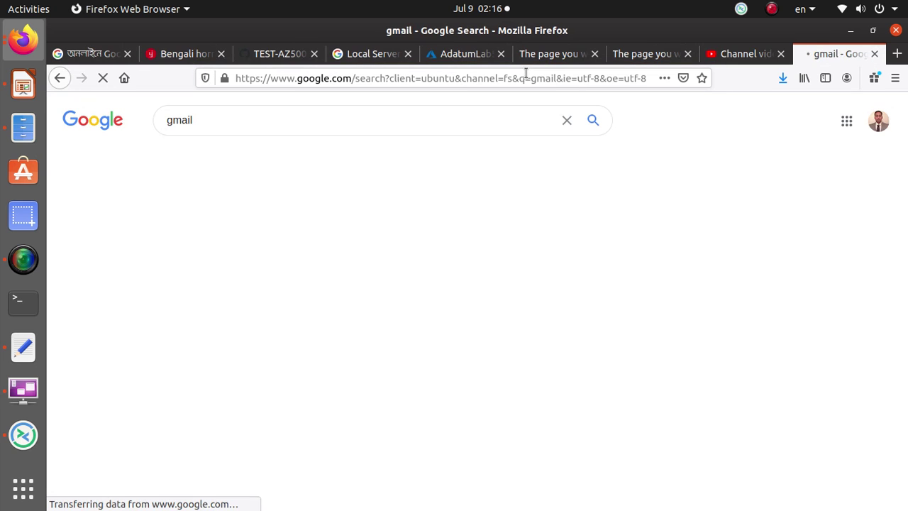
Go to gmail.com and read the Microsoft verification code in the SMS chat.
click(262, 78)
text(gmail.com)
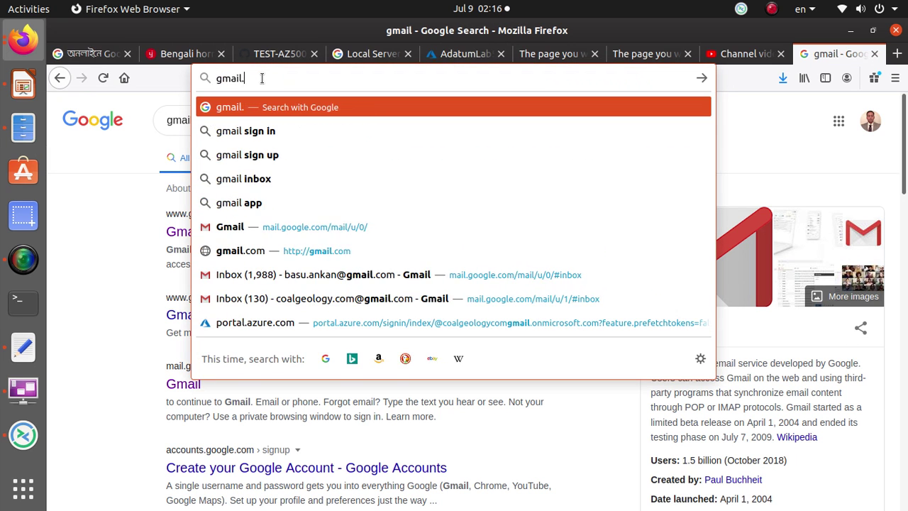
key(Return)
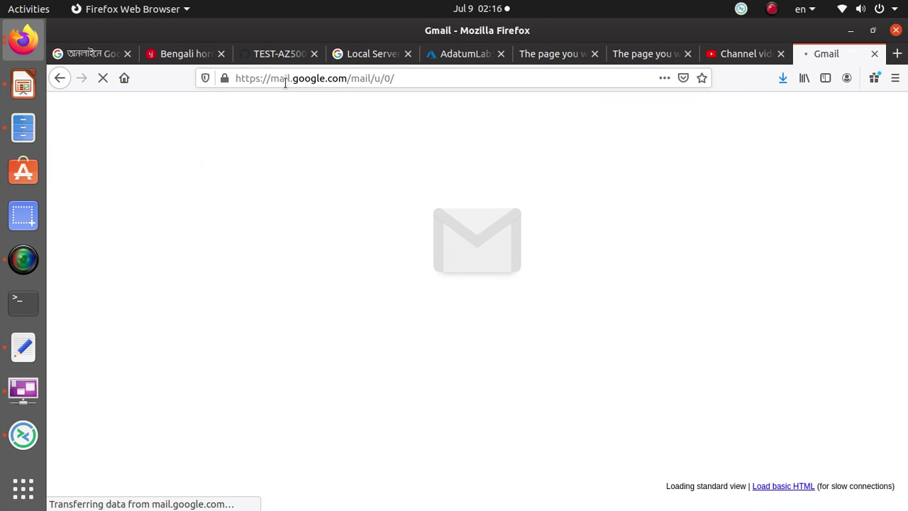
click(23, 259)
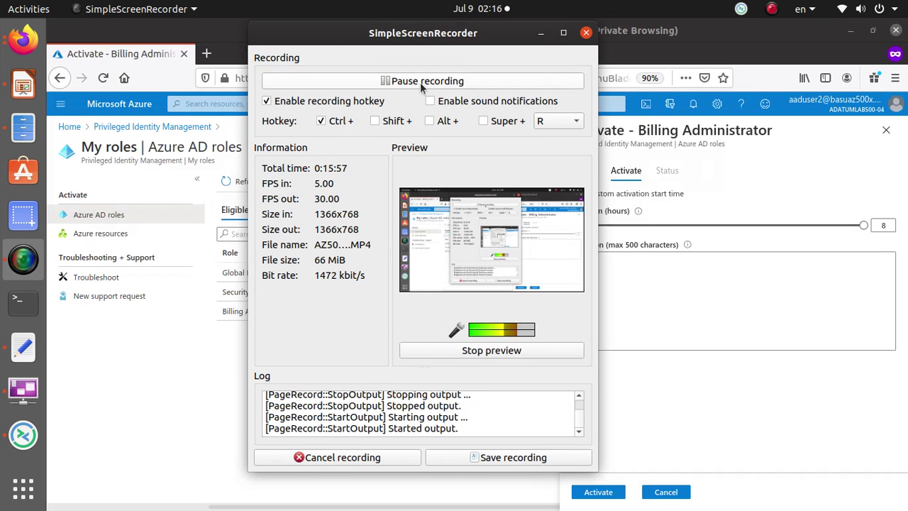
click(540, 33)
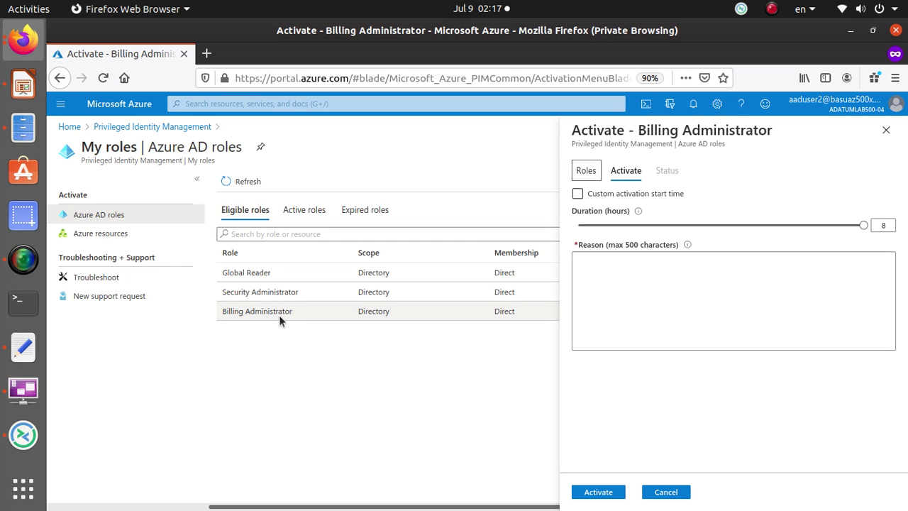
key(alt+Tab)
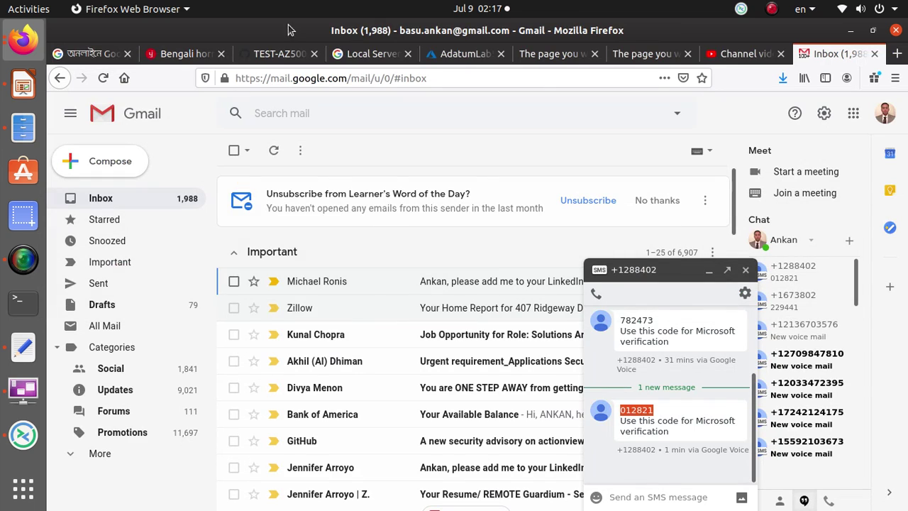
click(288, 57)
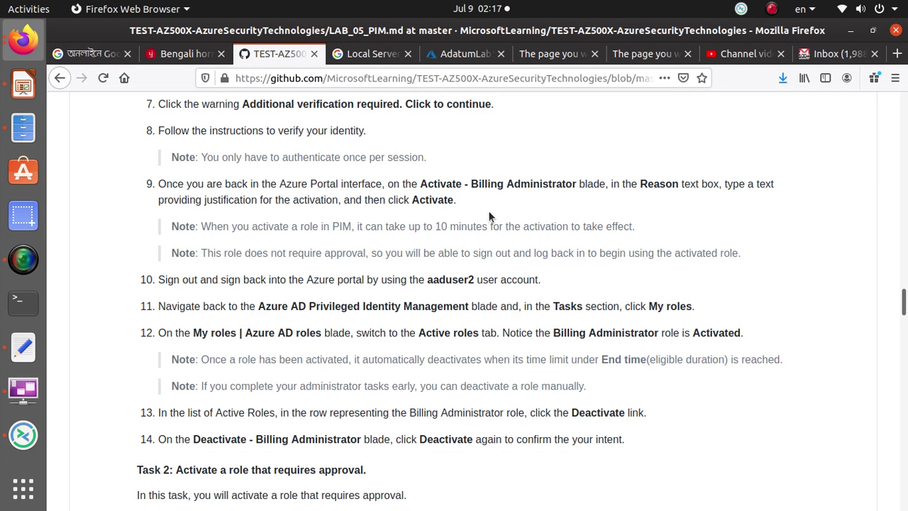
Review lab steps 6 through 9 on the verification warning and identity check.
drag(468, 186, 167, 186)
scroll(268, 227, up, 1)
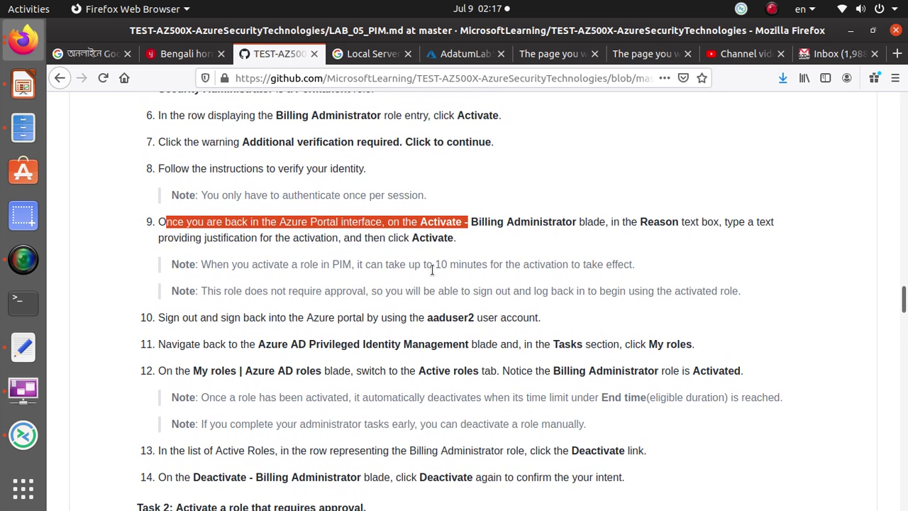
scroll(433, 269, up, 1)
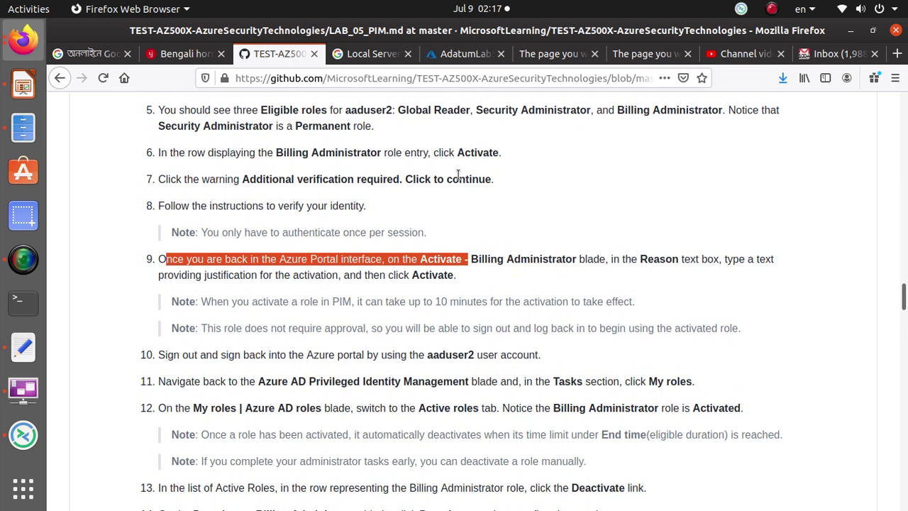
triple_click(490, 150)
click(490, 150)
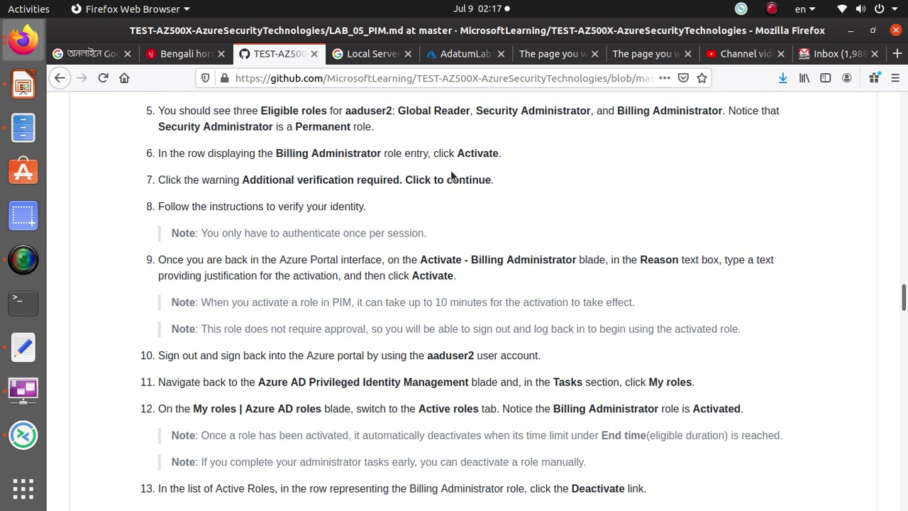
triple_click(350, 180)
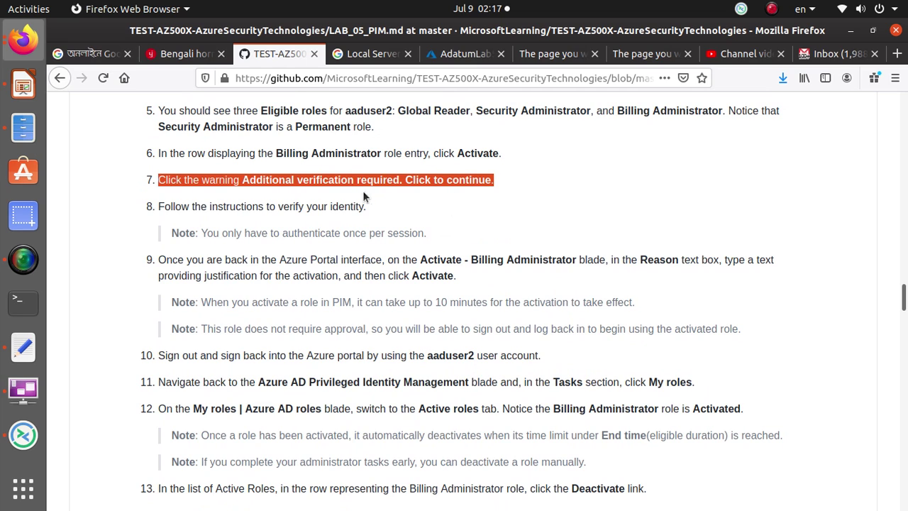
triple_click(252, 207)
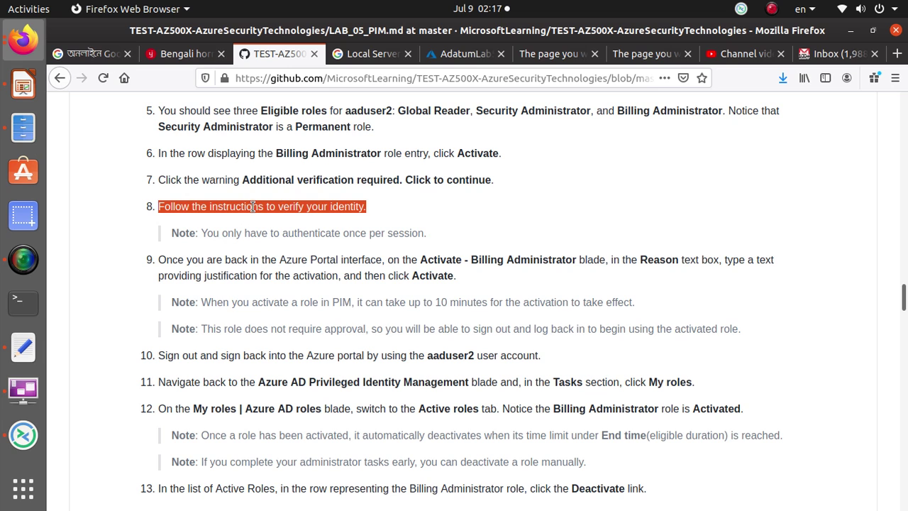
double_click(325, 233)
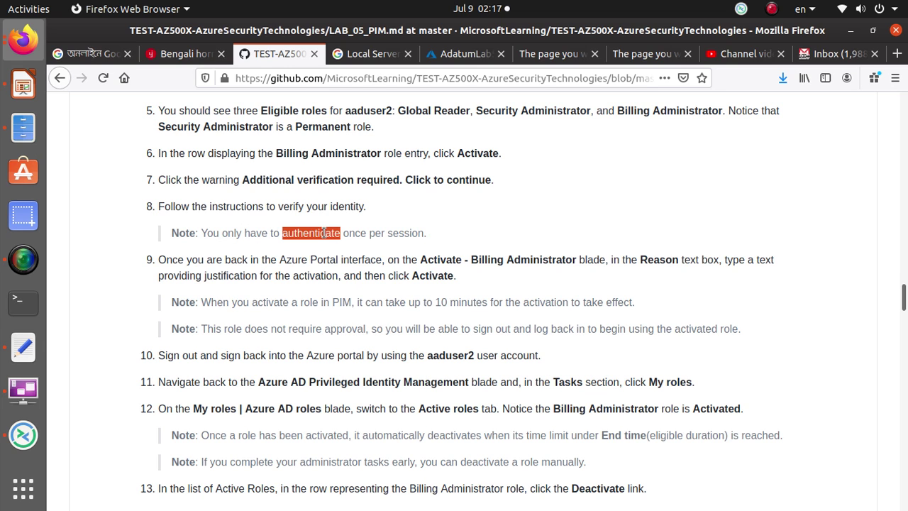
scroll(323, 233, down, 1)
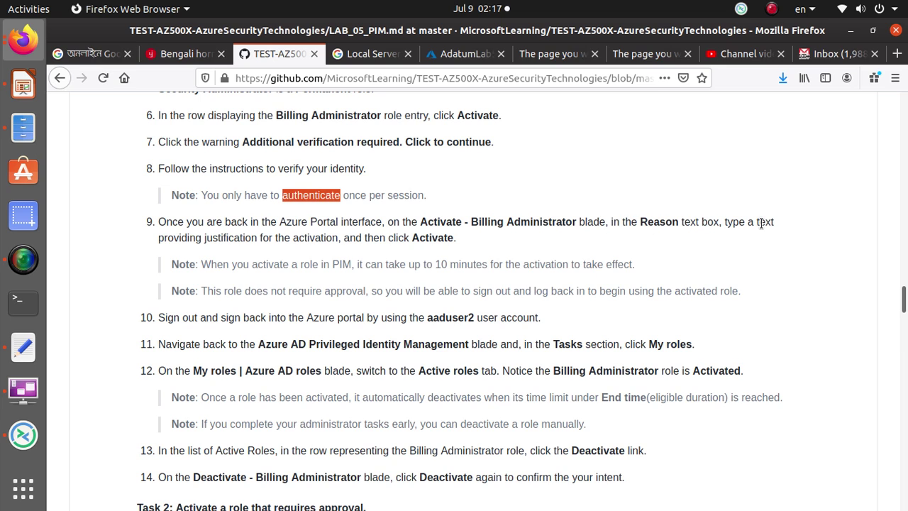
Fill the activation form with reason 'need to perform some task.' and 8-hour duration.
key(alt+Tab)
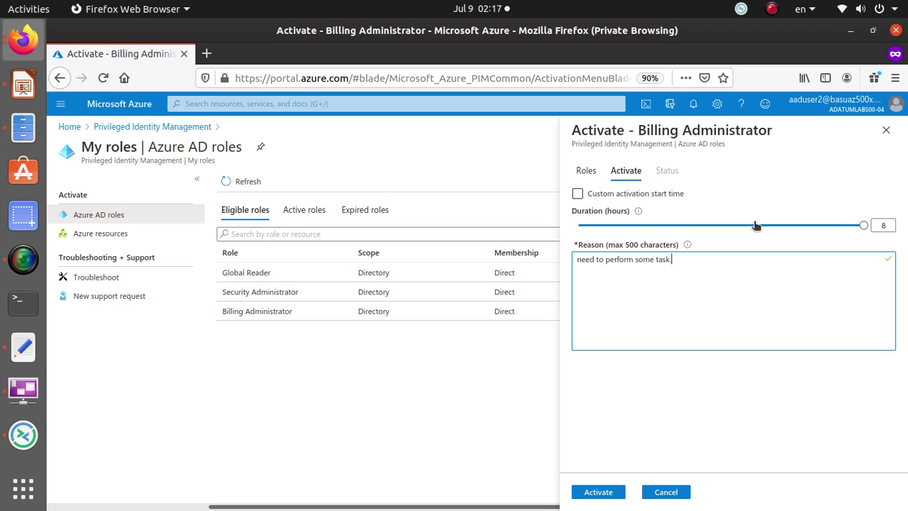
mouse_move(864, 225)
mouse_down()
mouse_move(557, 235)
mouse_move(864, 225)
mouse_up()
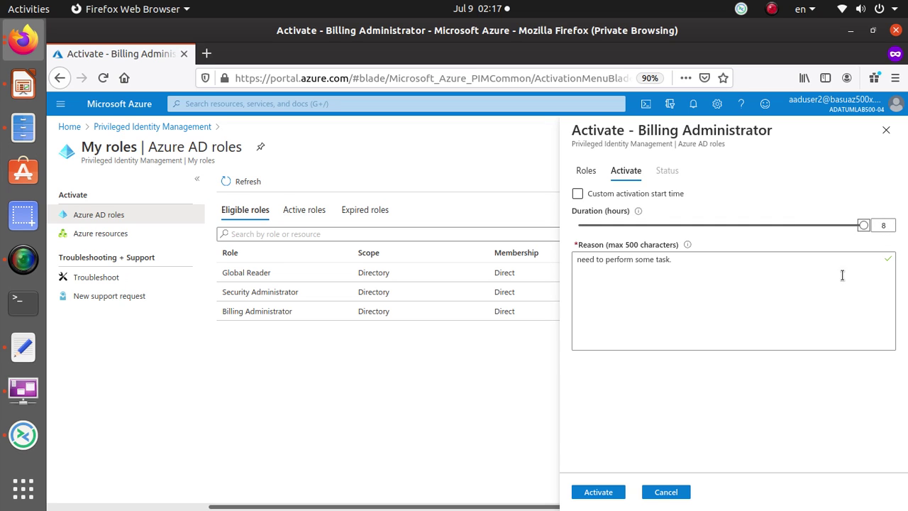
click(696, 272)
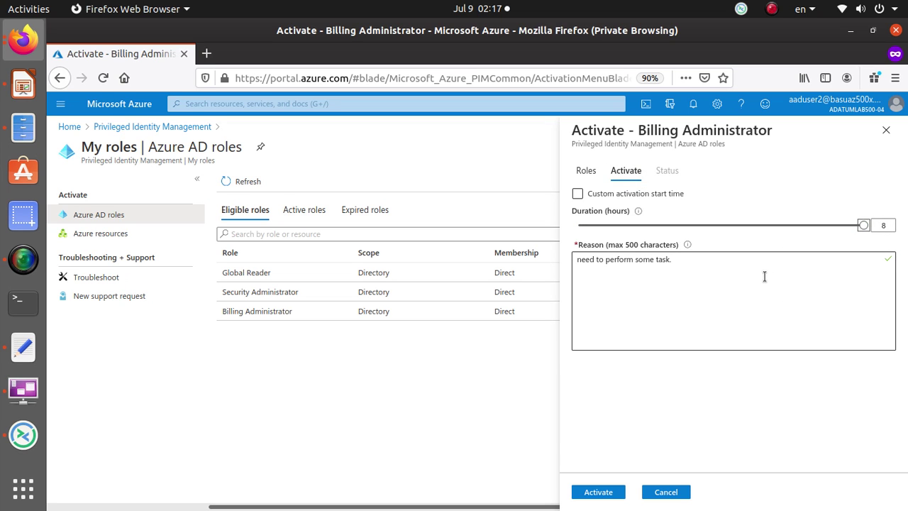
key(alt+Tab)
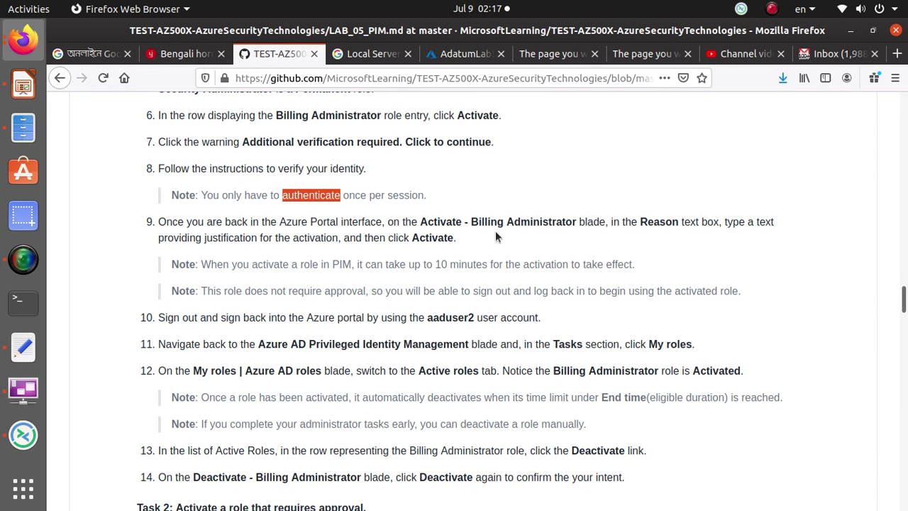
scroll(260, 278, down, 3)
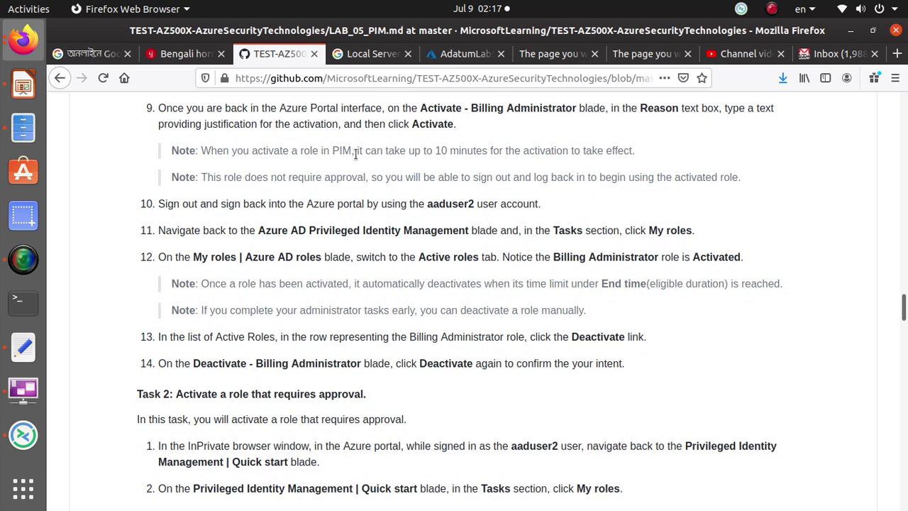
Read the lab note that role activation can take up to 10 minutes.
triple_click(530, 156)
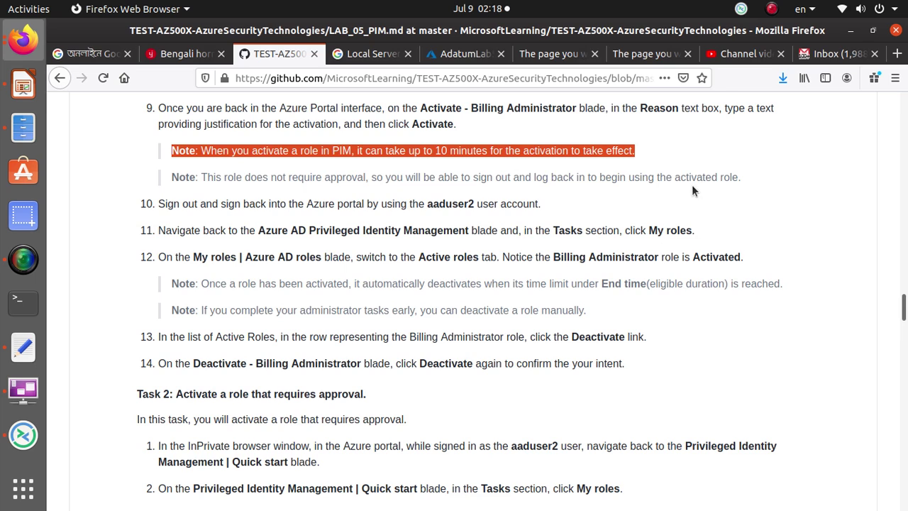
key(alt+Tab)
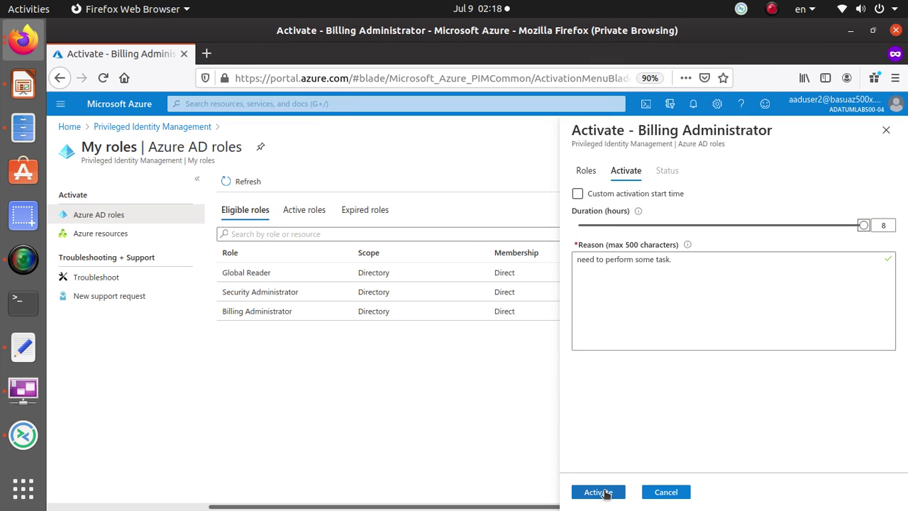
Activate Billing Administrator and confirm under Active roles it ends 7/9/2020 10:18:14 AM.
click(605, 494)
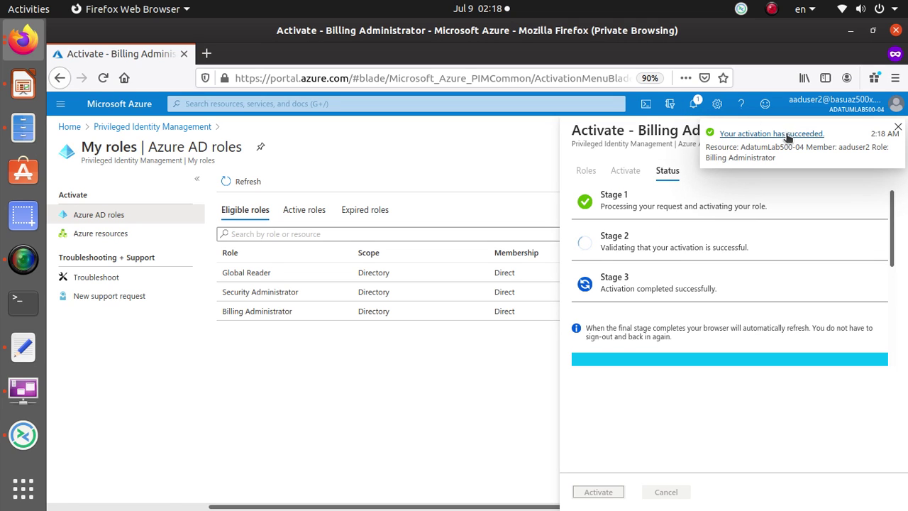
click(898, 127)
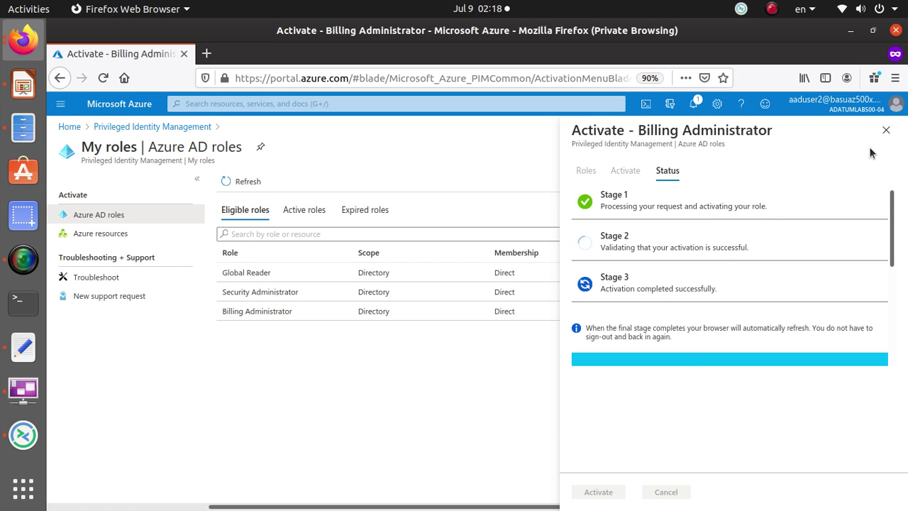
click(886, 130)
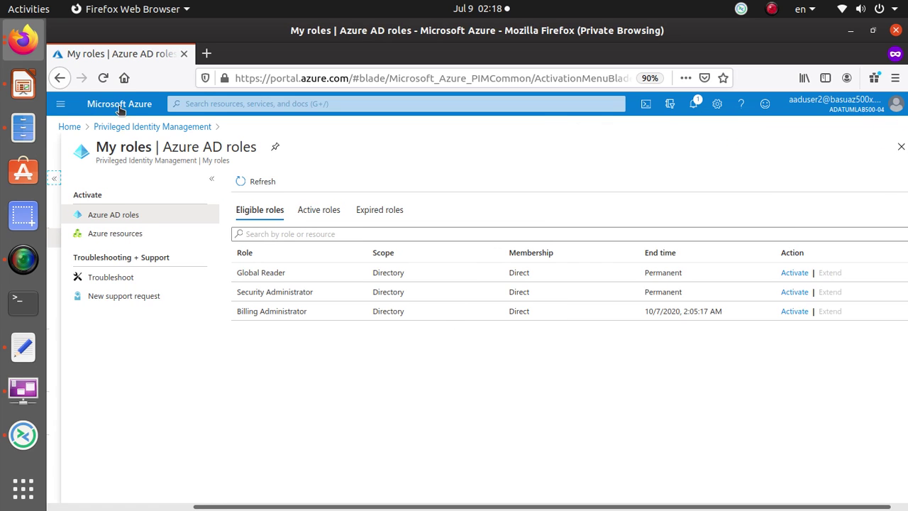
click(103, 78)
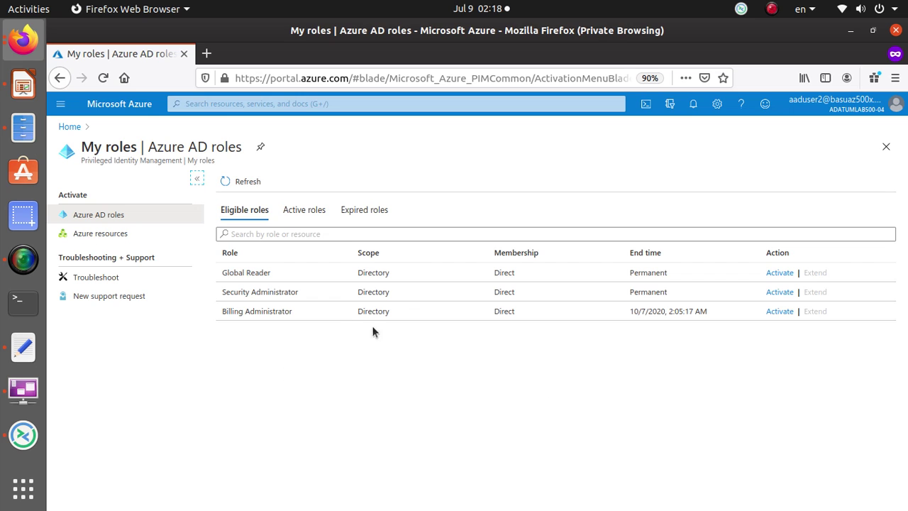
click(306, 212)
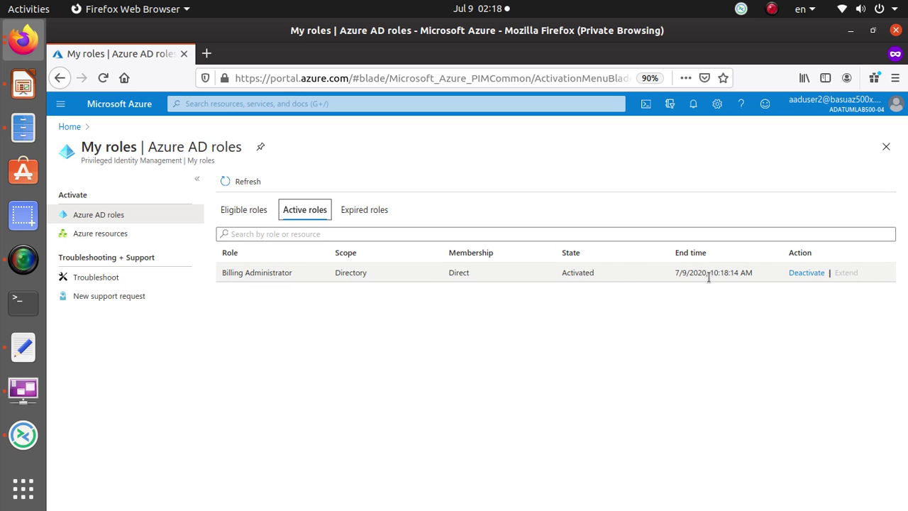
drag(678, 272, 747, 270)
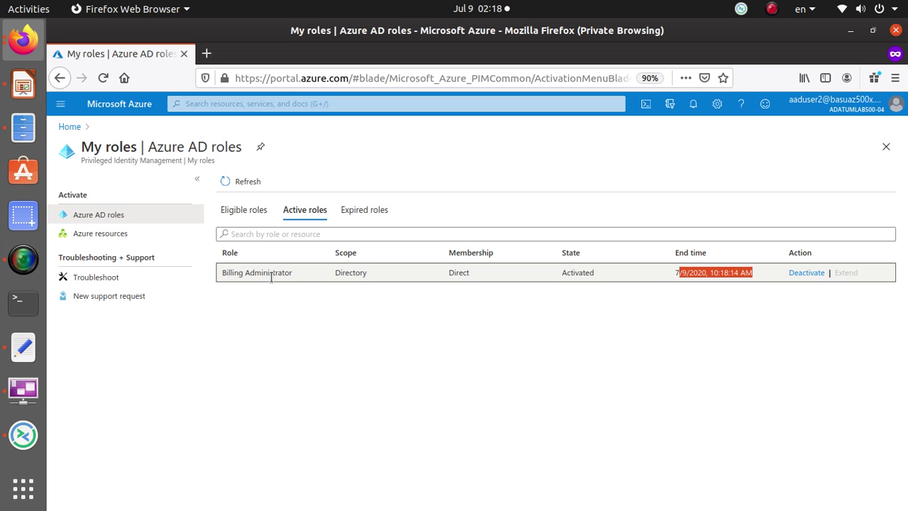
key(alt+Tab)
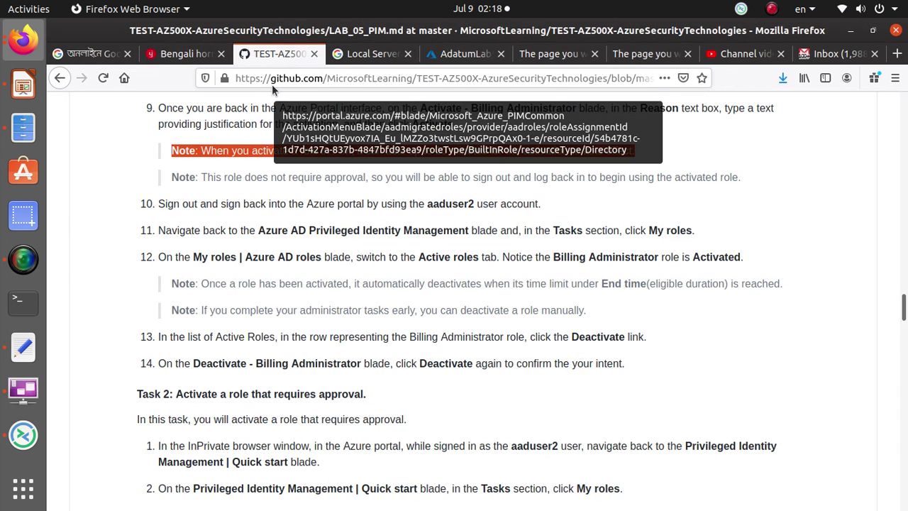
Read the Task 2 lab steps, then bring up the AdatumLab500-04 Roles tab.
key(alt+Tab)
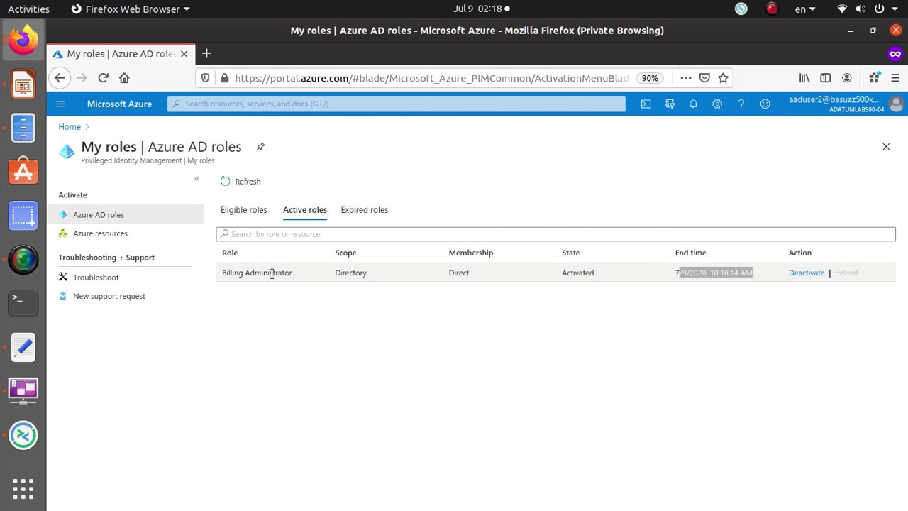
key(alt+Tab)
scroll(194, 217, down, 2)
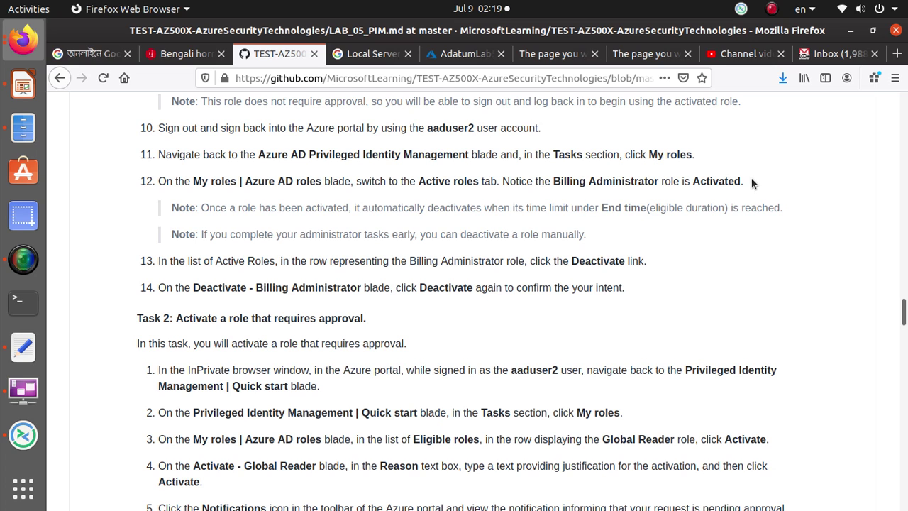
scroll(135, 209, down, 1)
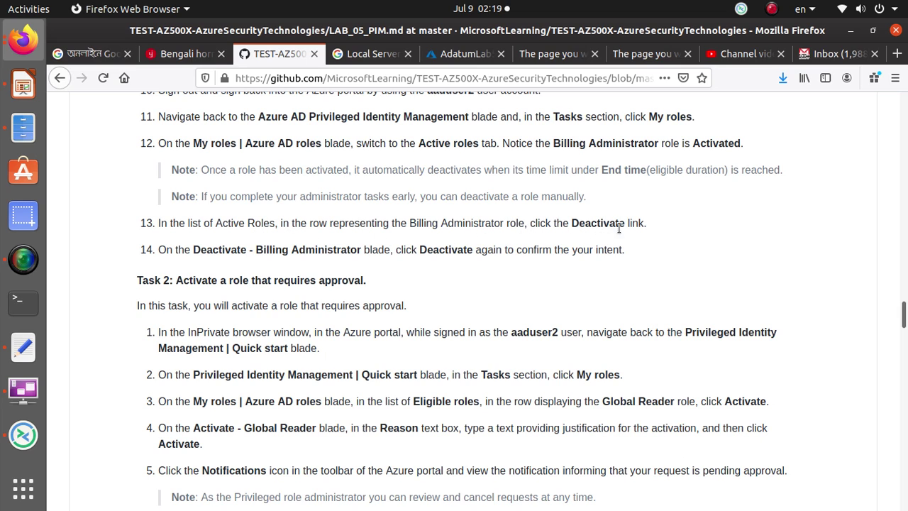
scroll(440, 265, down, 2)
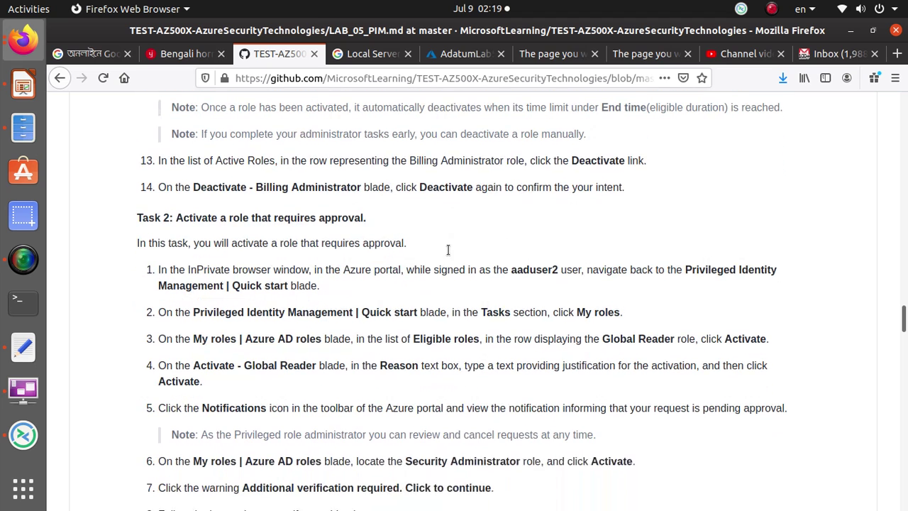
drag(645, 177, 236, 122)
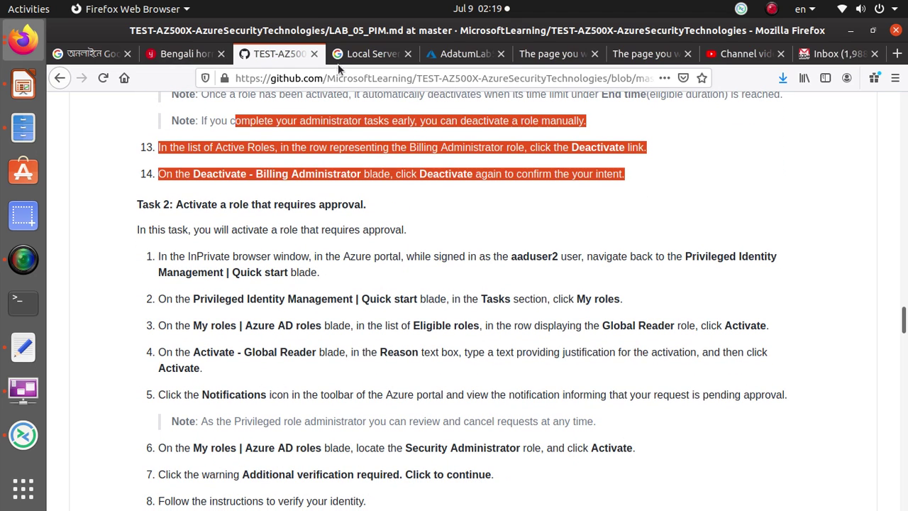
click(455, 57)
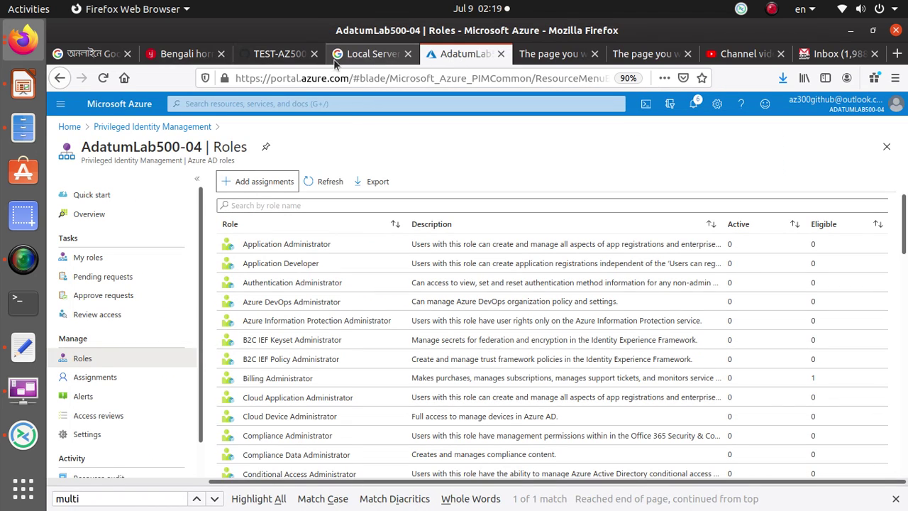
Open the administrator's My roles list, then return to the test user's Active roles view.
click(291, 57)
click(455, 57)
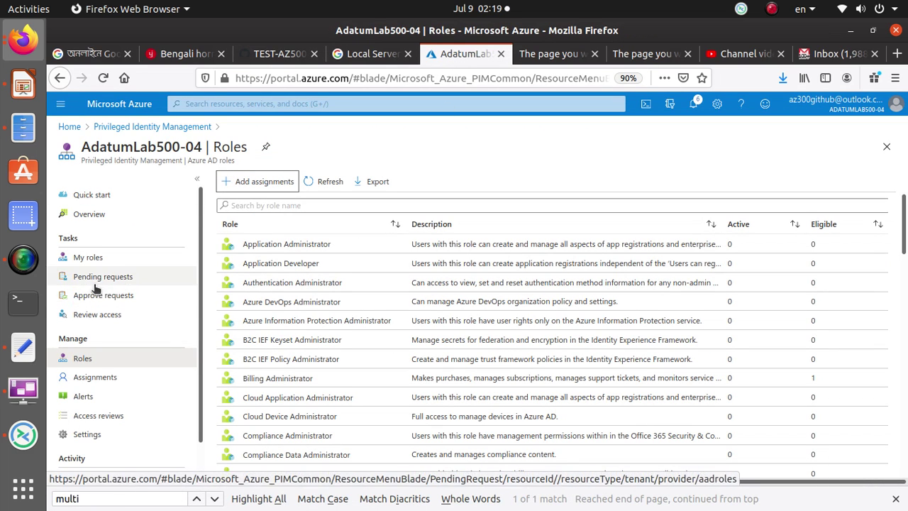
click(100, 260)
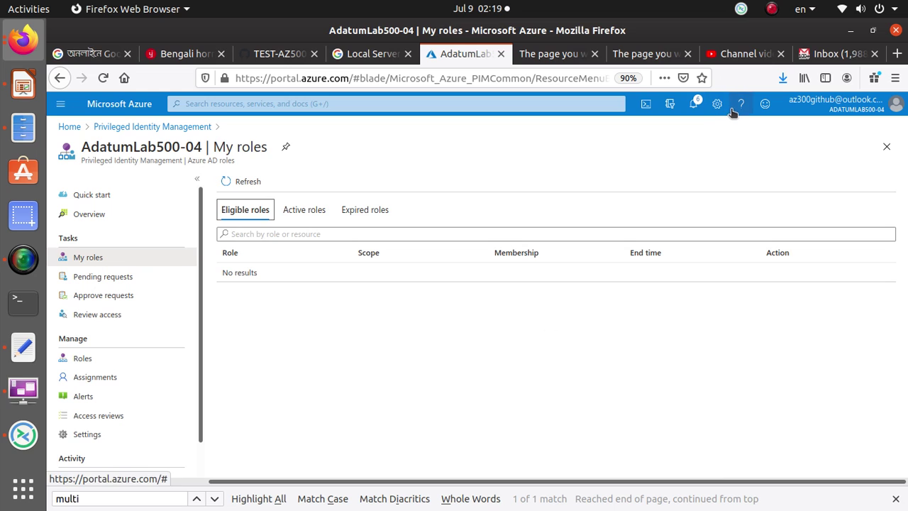
key(alt+Tab)
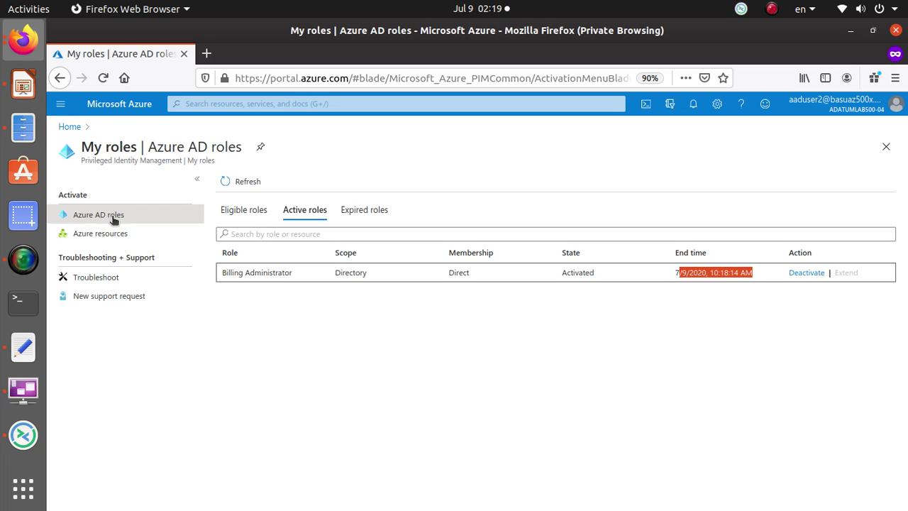
In PIM My roles > Active roles, deactivate the test user's Billing Administrator role.
click(69, 127)
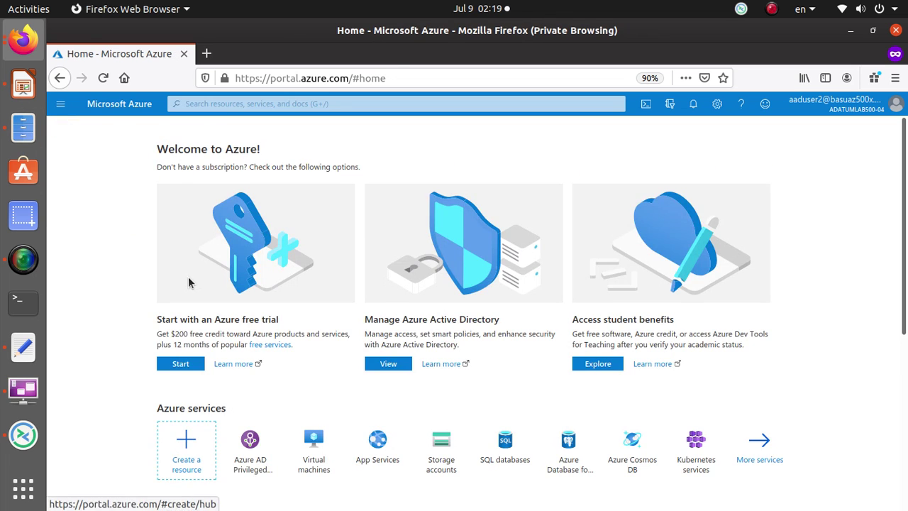
scroll(283, 403, down, 3)
click(258, 370)
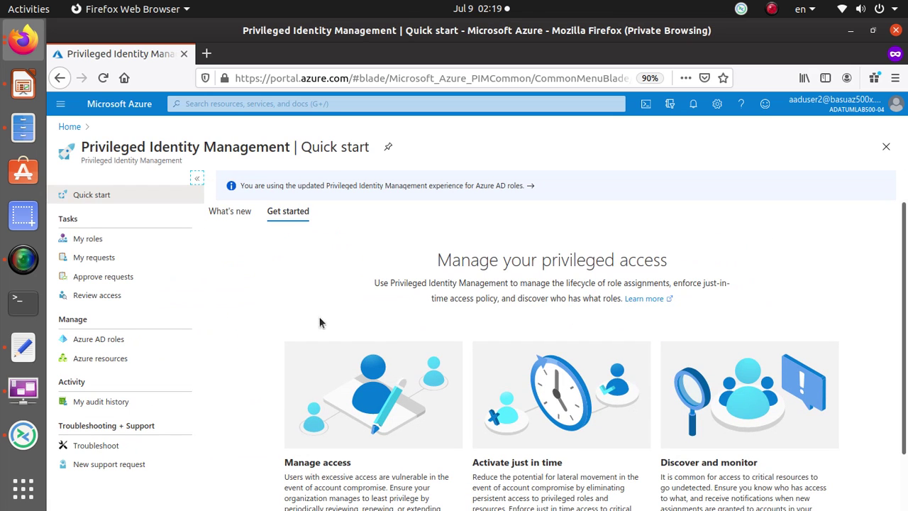
click(113, 239)
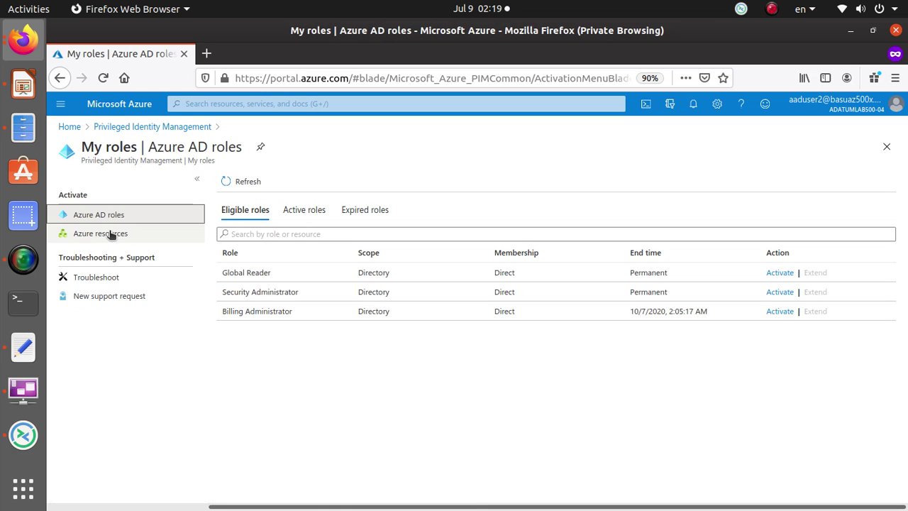
click(310, 215)
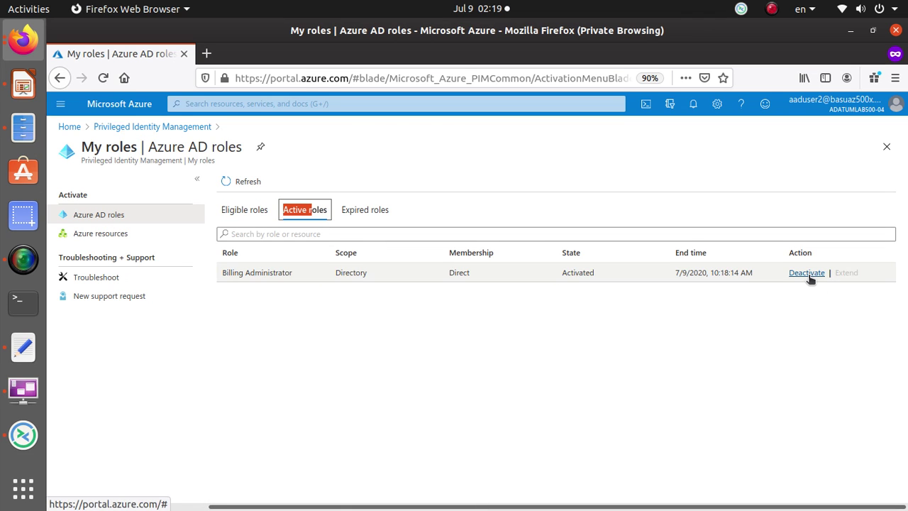
click(807, 273)
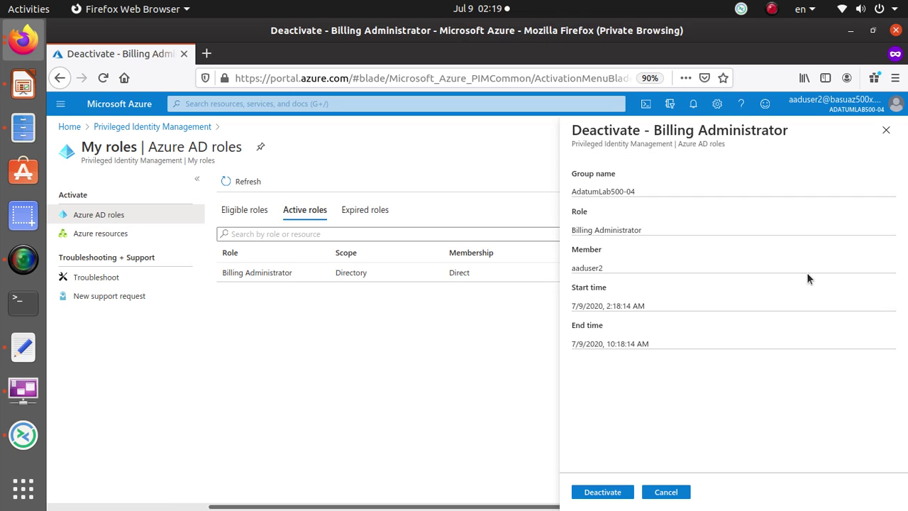
click(616, 493)
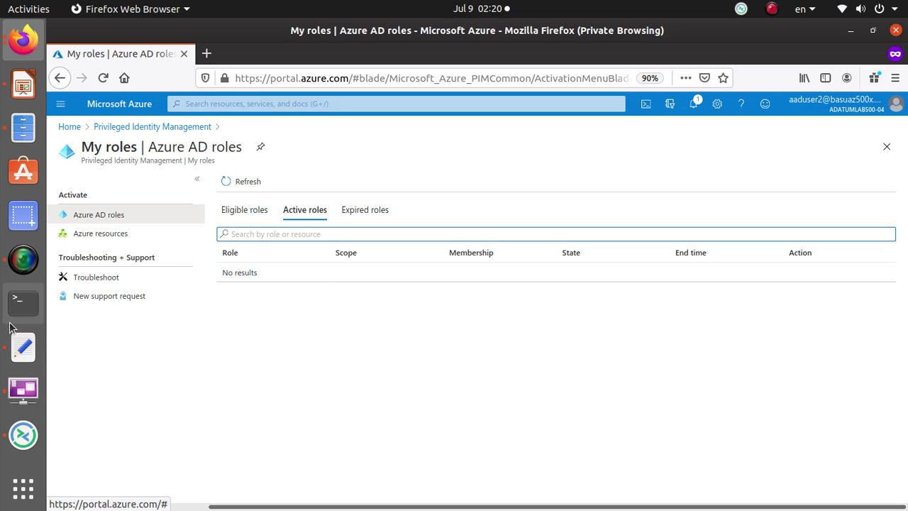
click(51, 202)
key(alt+Tab)
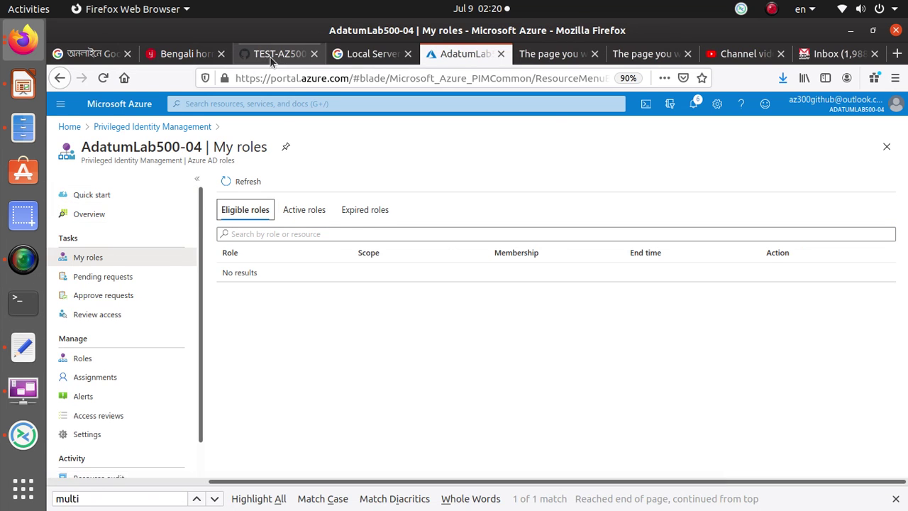
Read the GitHub lab's Task 2 heading and step 3 on activating Global Reader.
click(266, 53)
scroll(363, 348, down, 2)
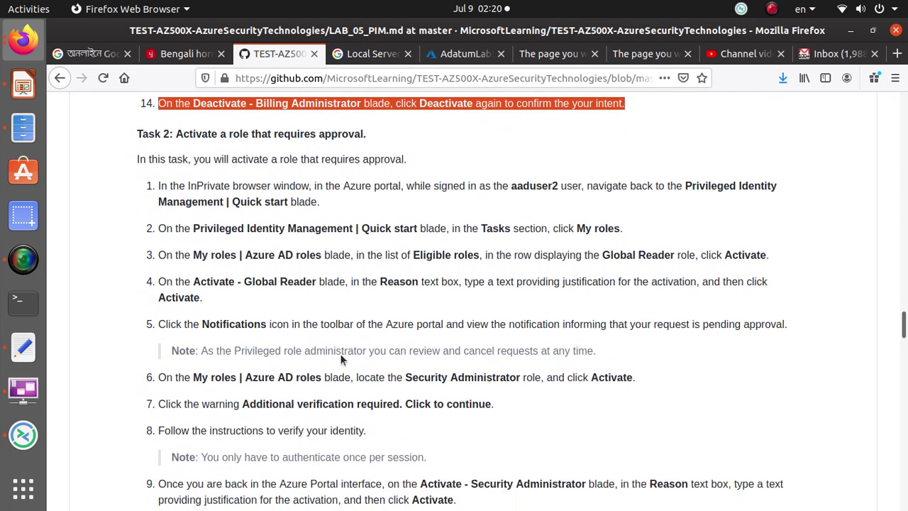
click(296, 132)
triple_click(297, 133)
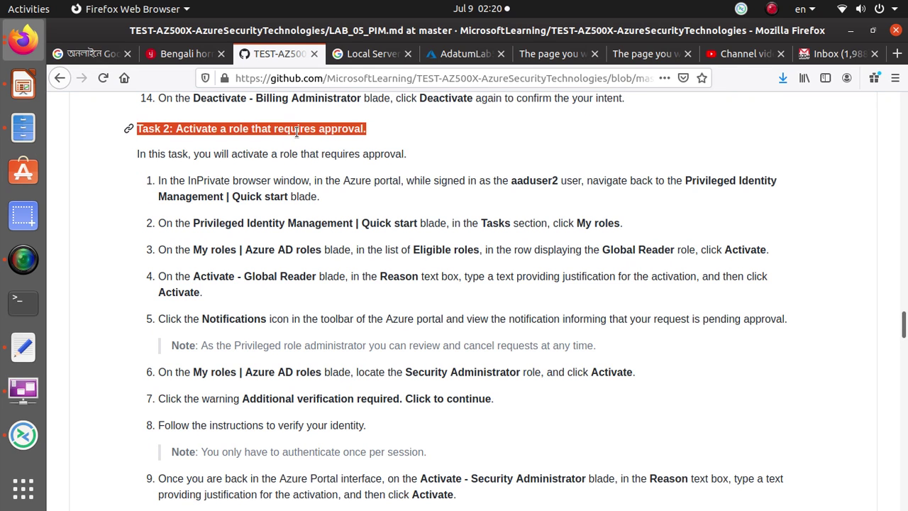
scroll(392, 235, down, 1)
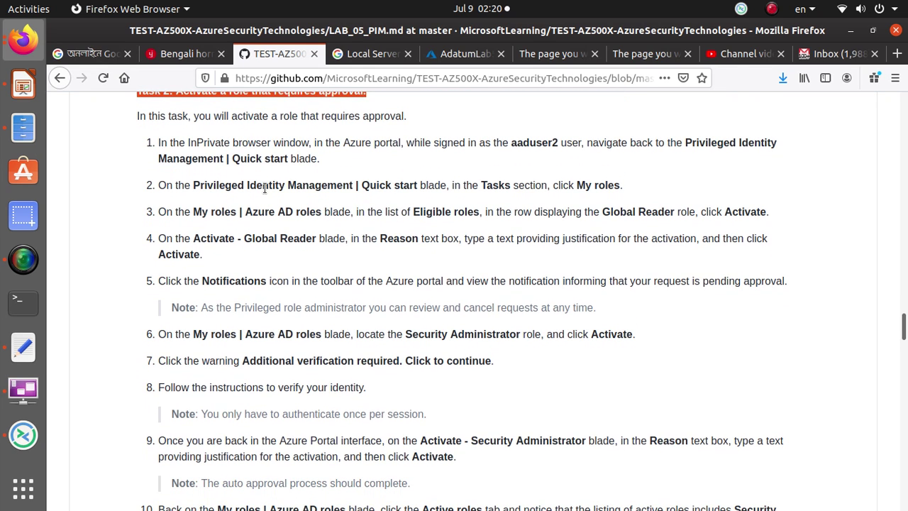
triple_click(628, 212)
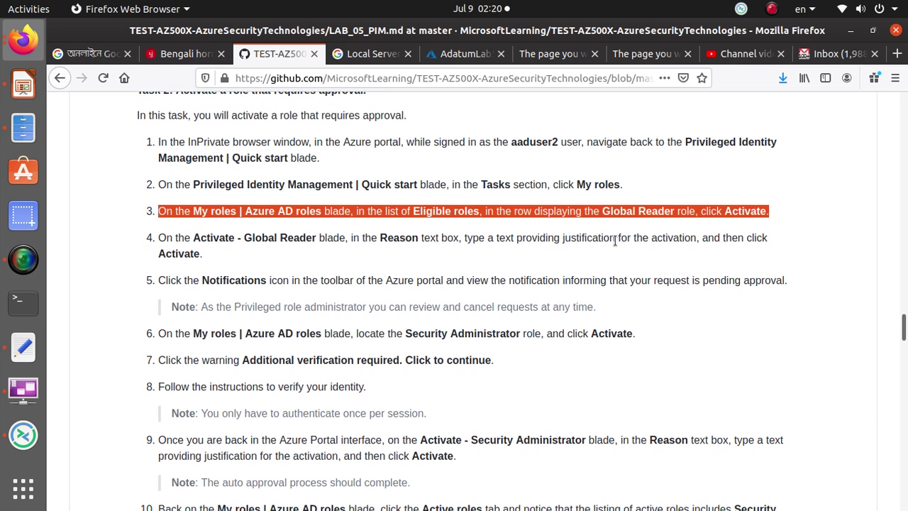
scroll(626, 219, down, 2)
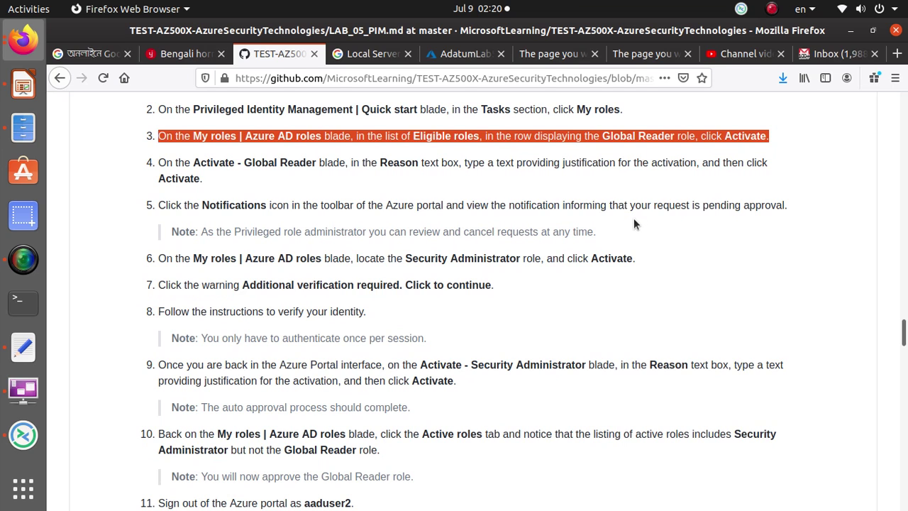
click(462, 54)
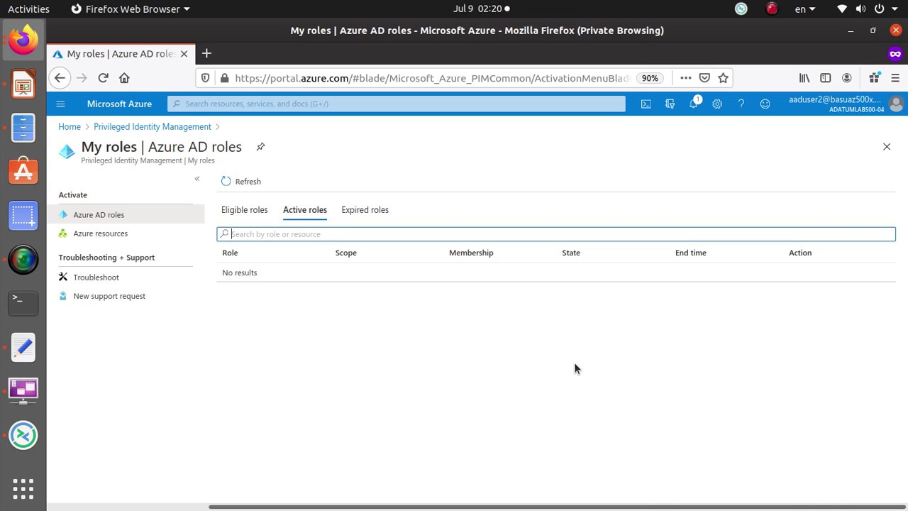
From Eligible roles, request Global Reader activation with the reason 'nee'.
click(253, 220)
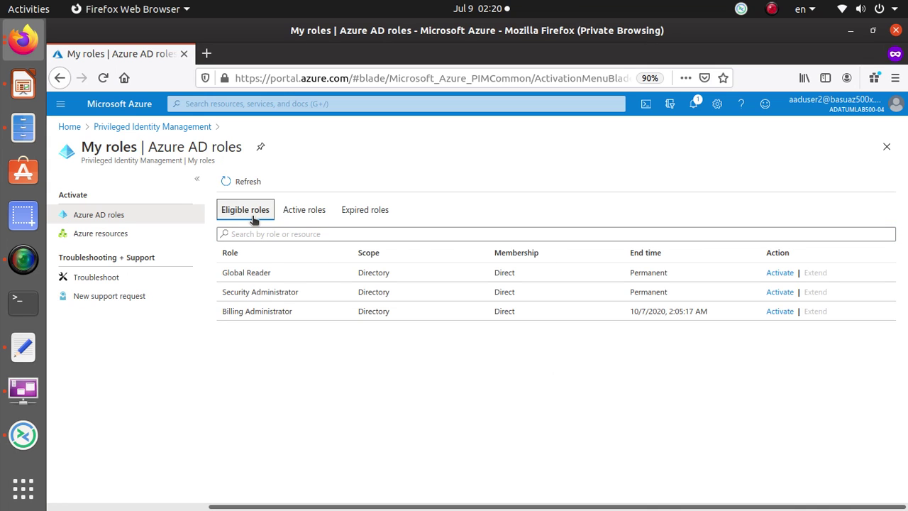
click(785, 274)
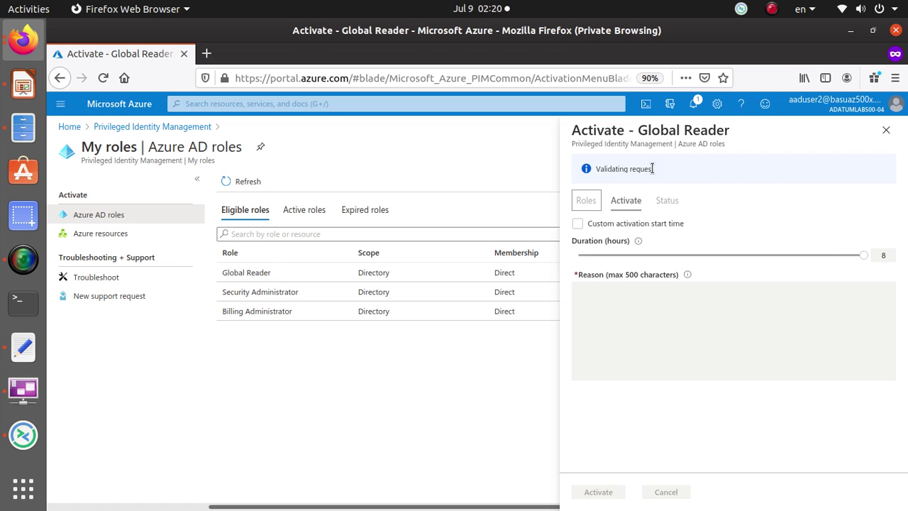
click(619, 292)
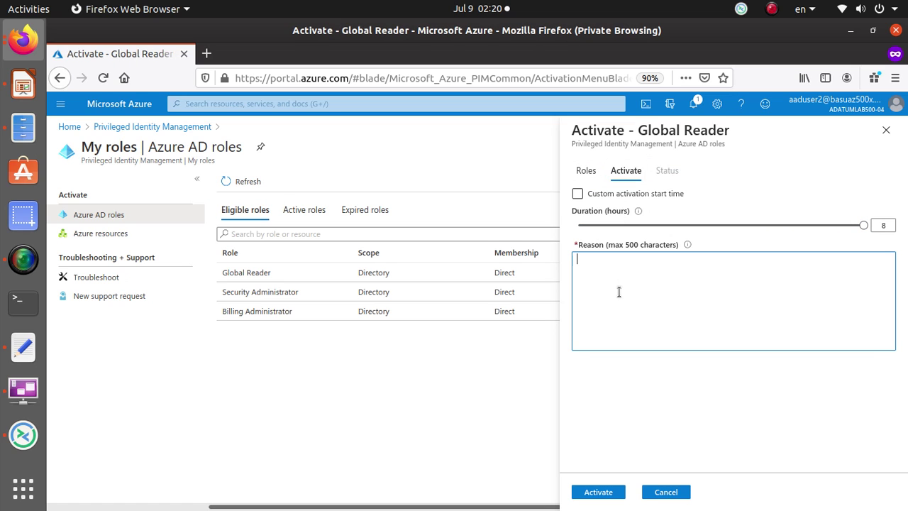
text(need it.)
click(608, 491)
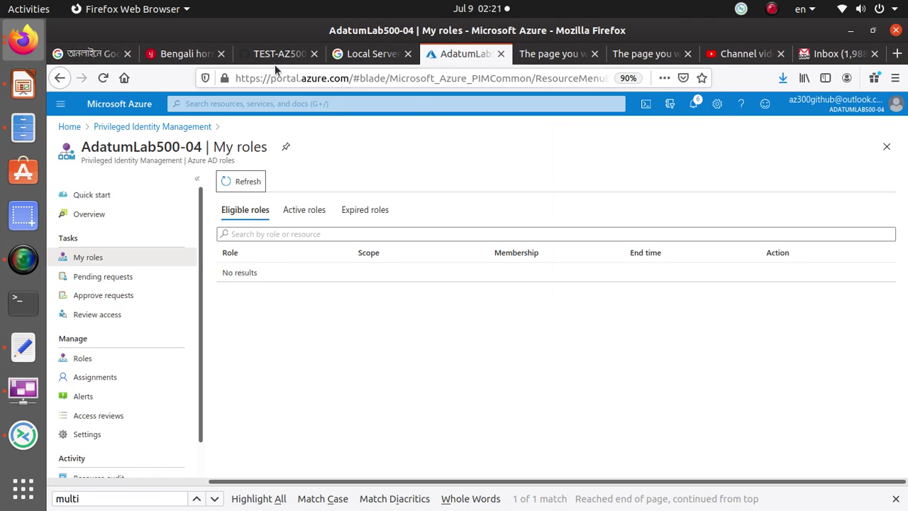
Glance at the GitHub lab instructions, then return to the user's private Azure session.
click(287, 59)
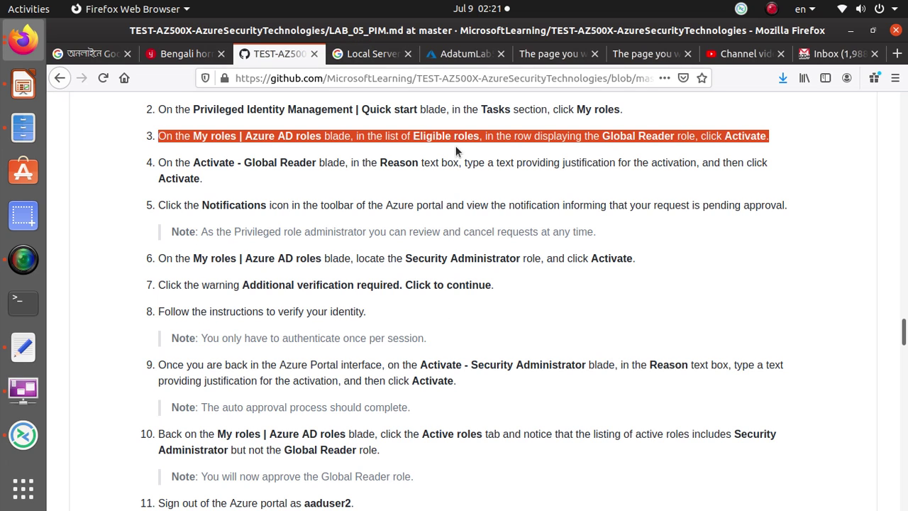
key(alt+Tab)
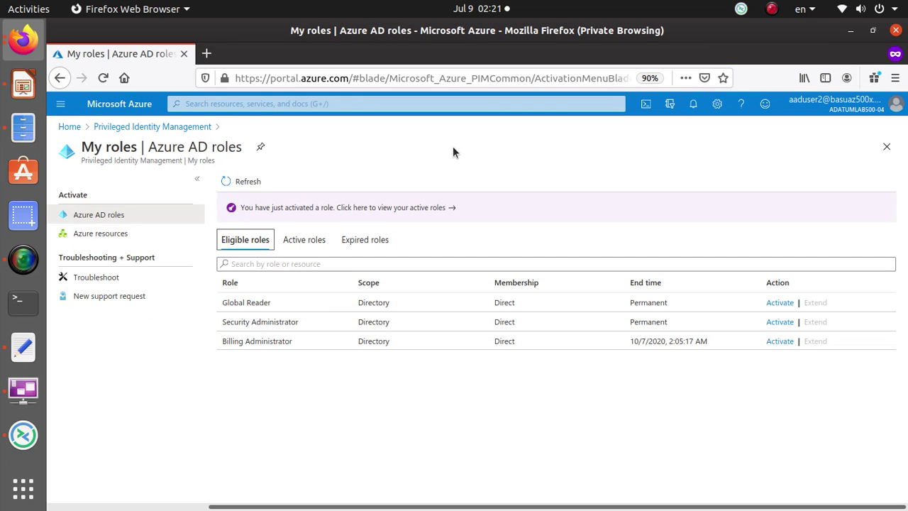
Check the user's notifications, then move to the administrator's AdatumLab500-04 Azure session.
click(692, 104)
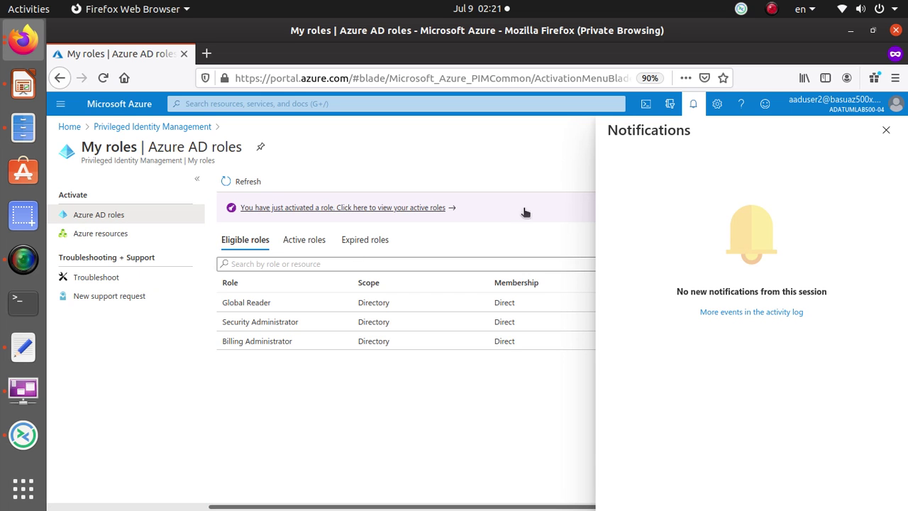
click(887, 130)
key(alt+Tab)
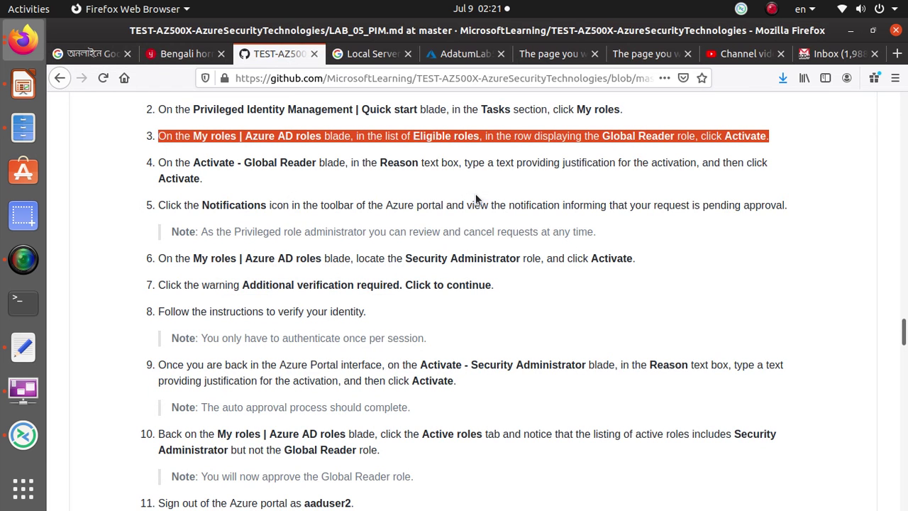
click(464, 54)
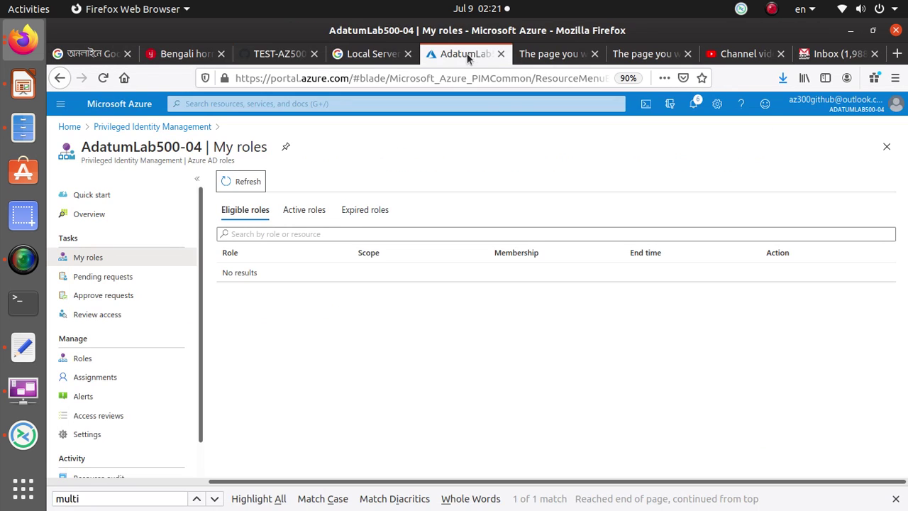
As administrator, check notifications, Approve requests and Pending requests for the Global Reader request.
click(695, 105)
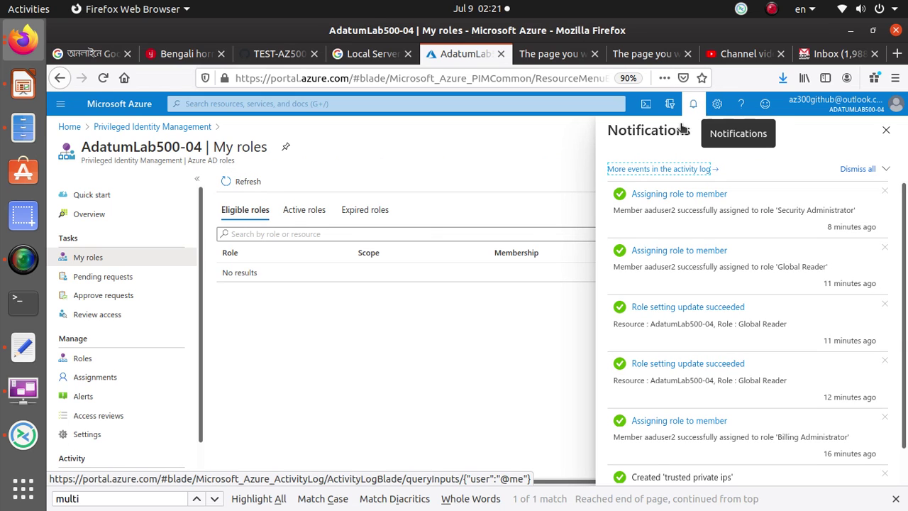
click(117, 301)
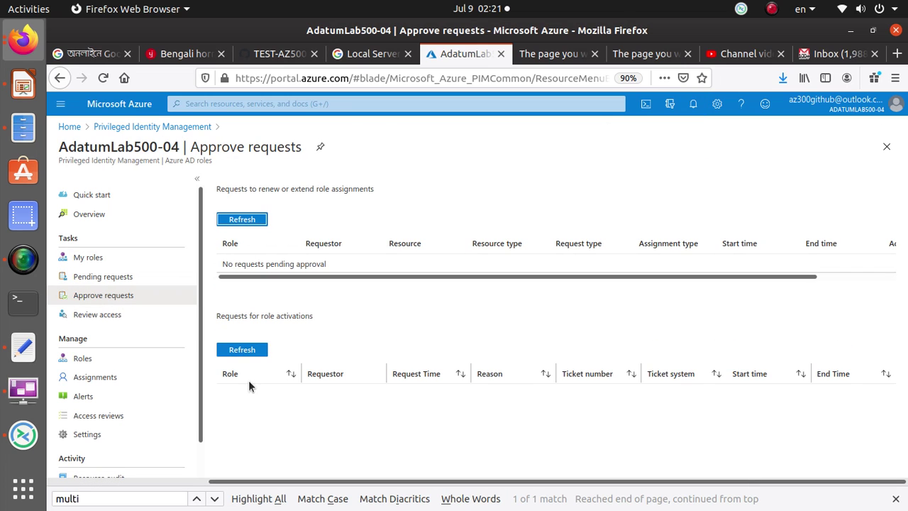
click(129, 282)
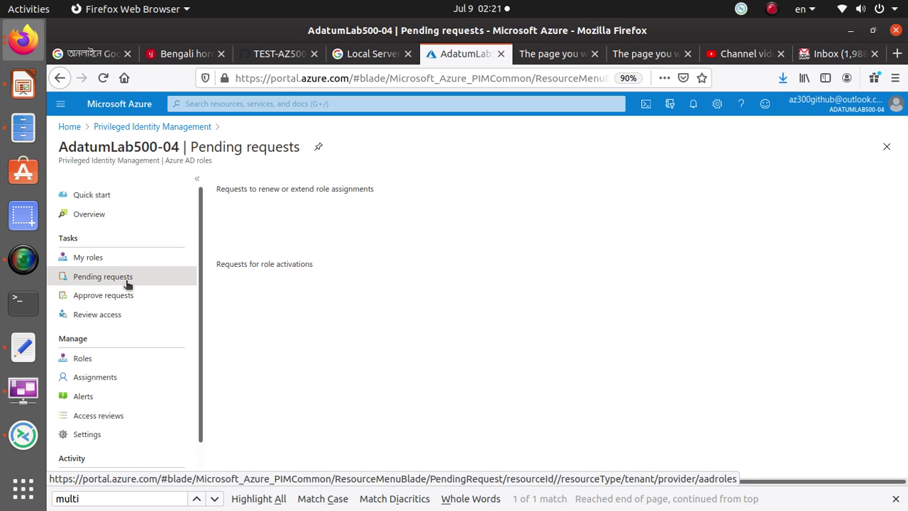
click(90, 258)
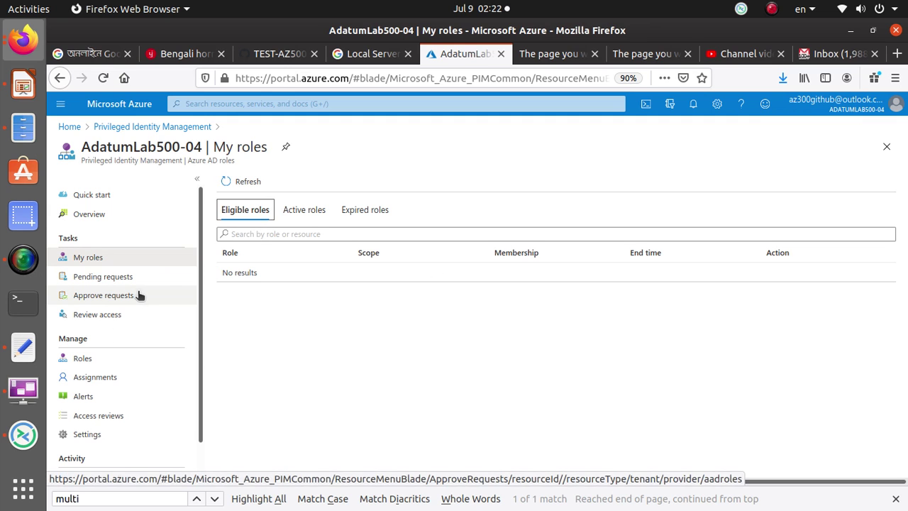
key(alt+Tab)
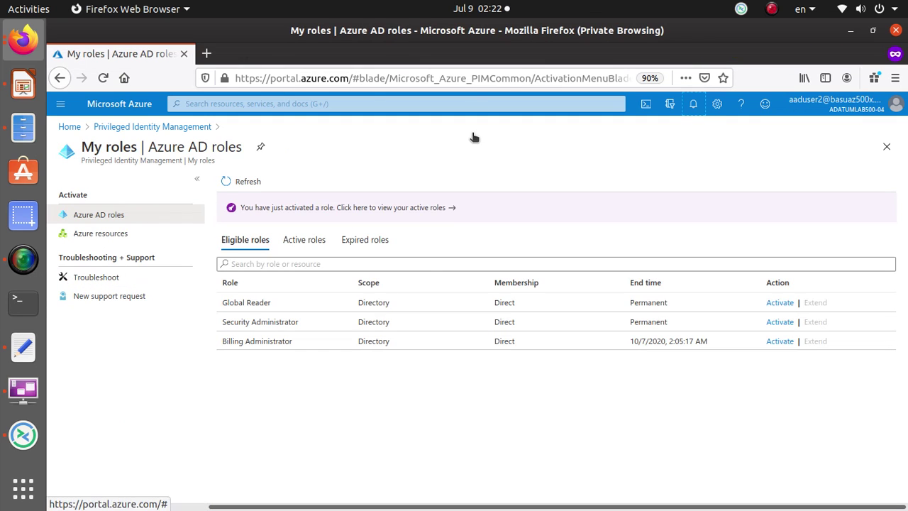
View the user's Active roles showing Global Reader and check their notifications.
click(311, 241)
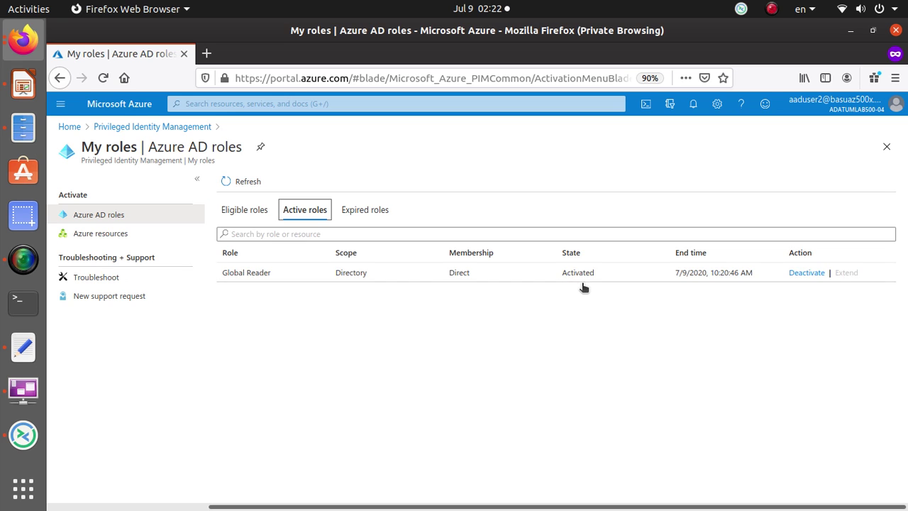
click(697, 105)
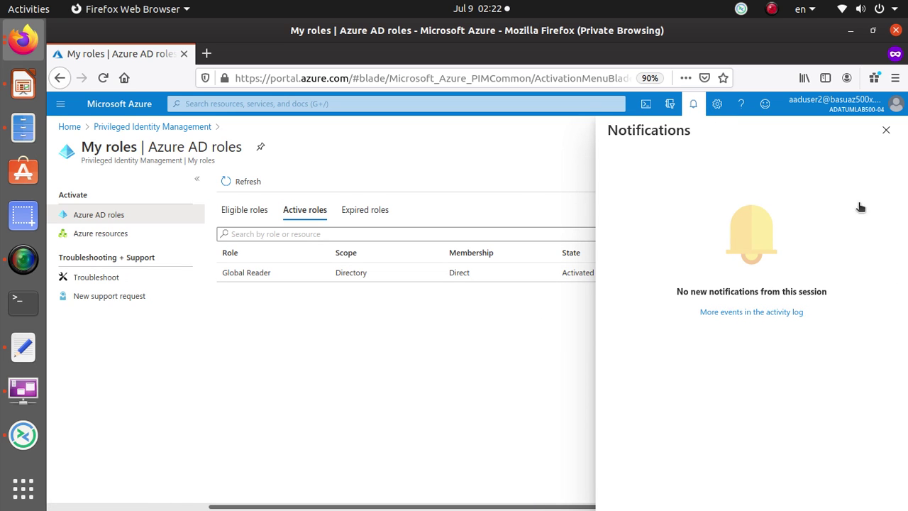
click(888, 134)
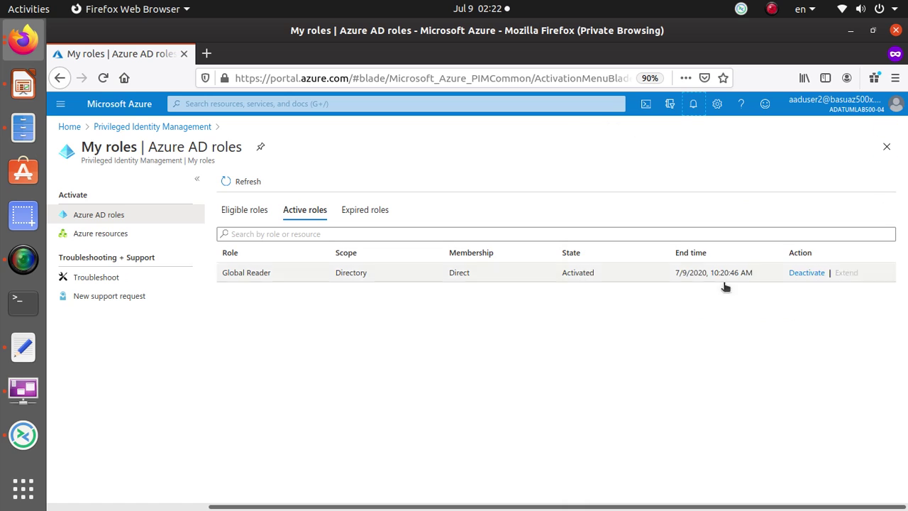
Deactivate the active Global Reader role and show the Eligible roles list.
click(807, 273)
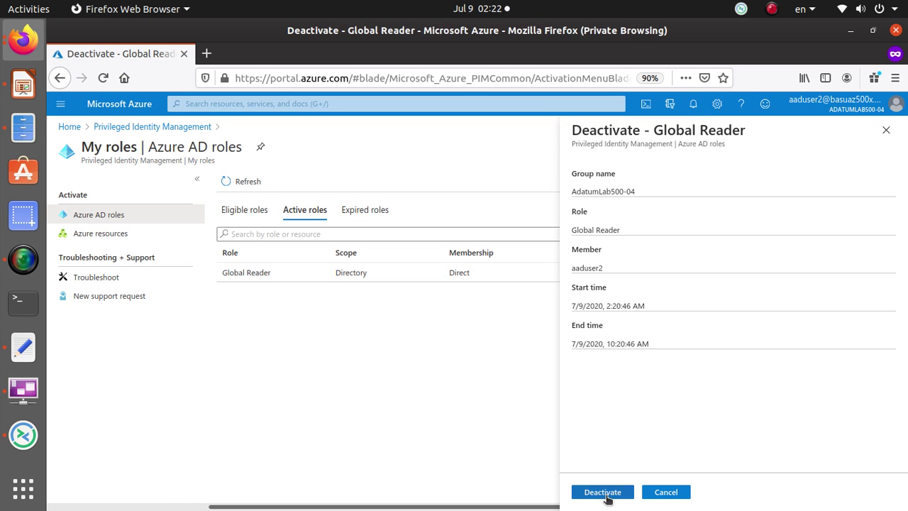
click(606, 498)
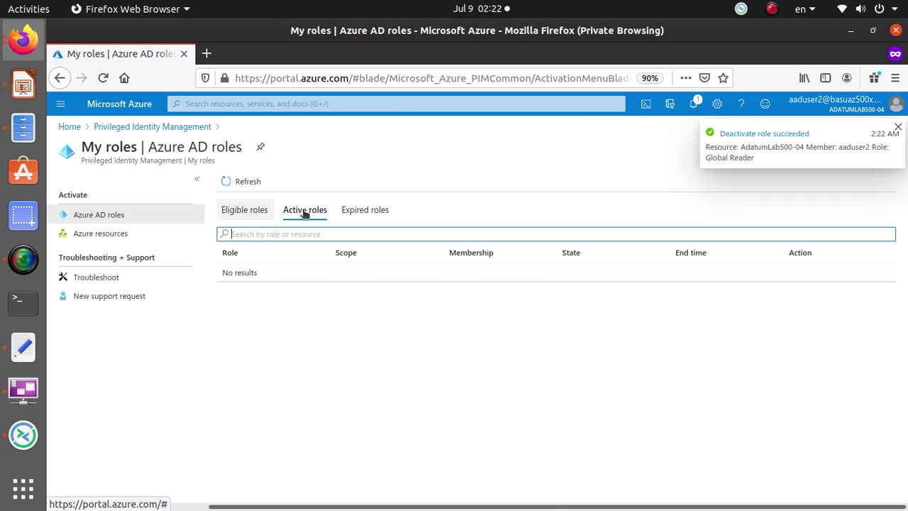
click(898, 129)
click(262, 217)
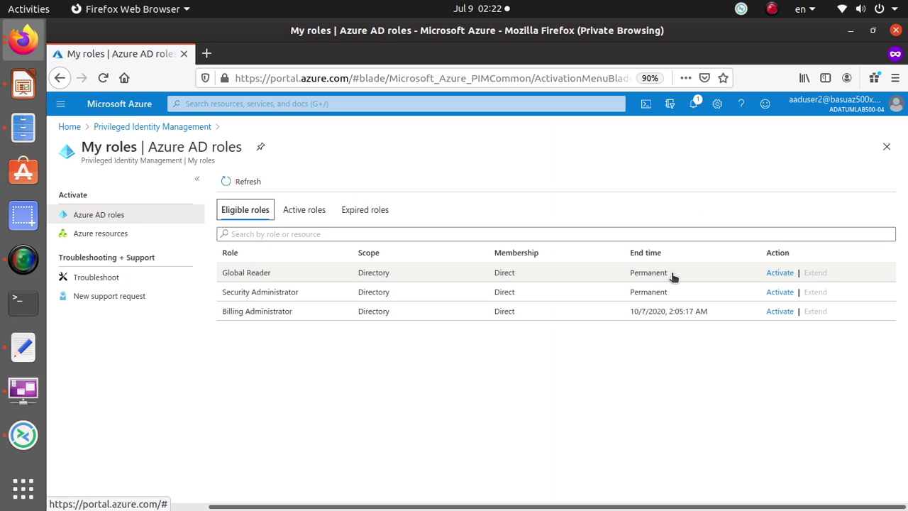
Reactivate Global Reader for 8 hours with reason 'test' and confirm it under Active roles.
click(781, 273)
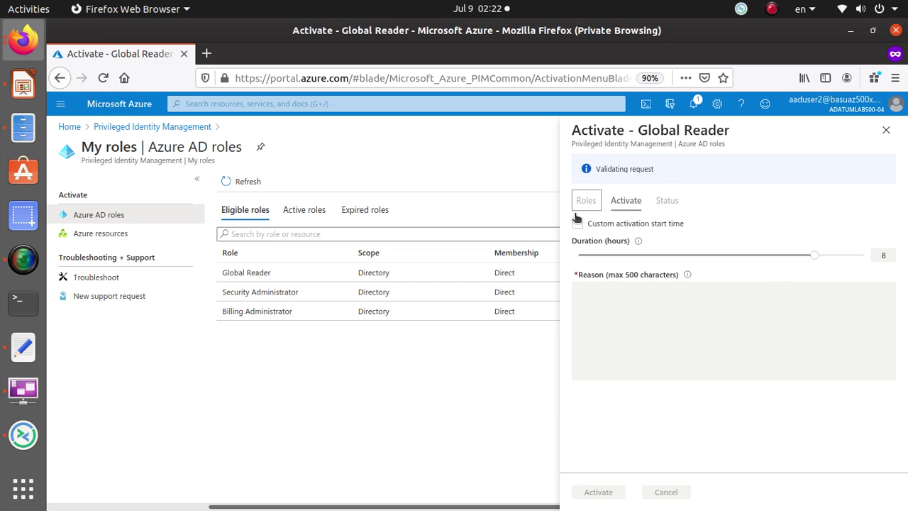
click(653, 289)
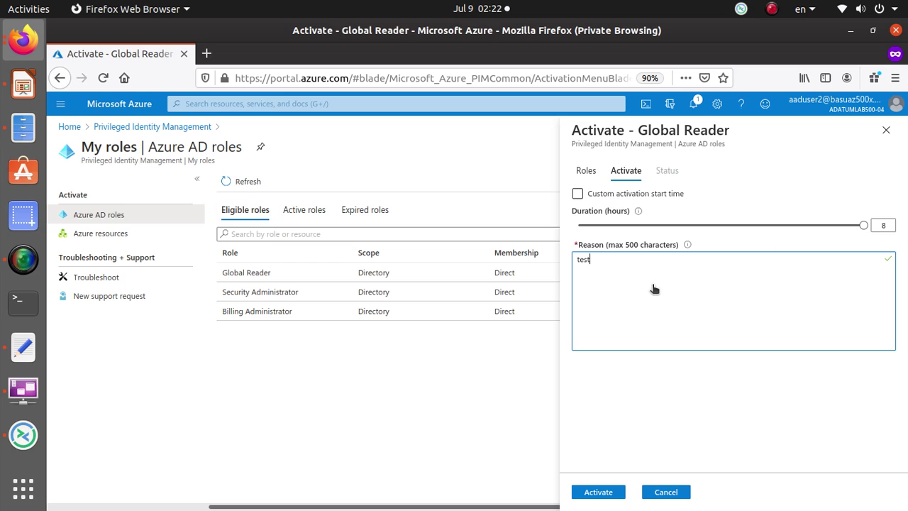
click(613, 499)
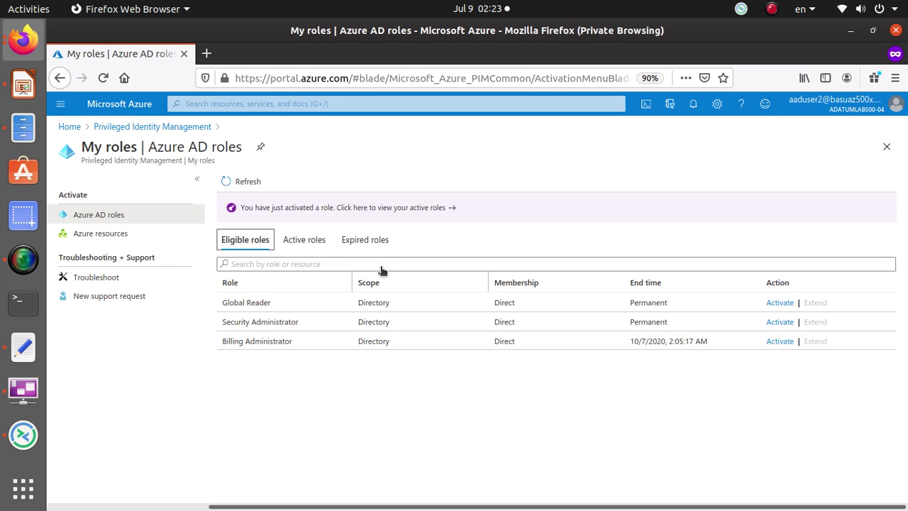
triple_click(313, 240)
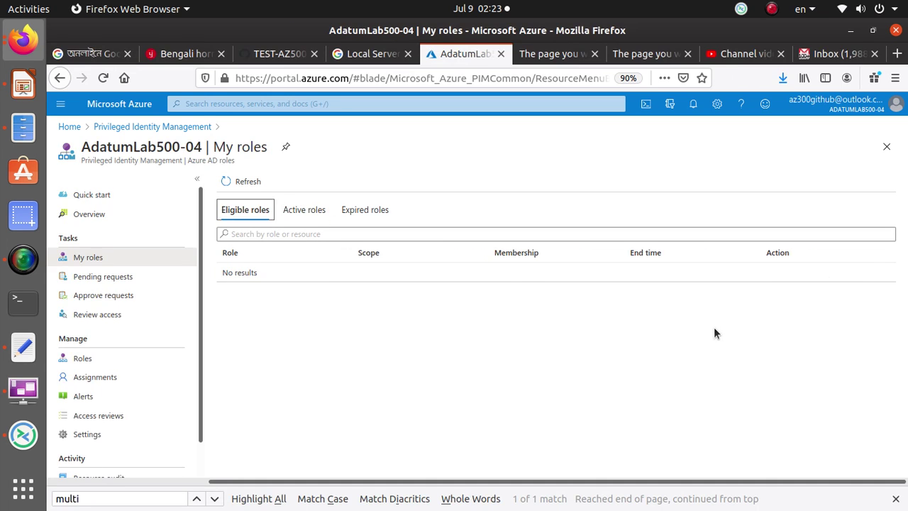
key(alt+Tab)
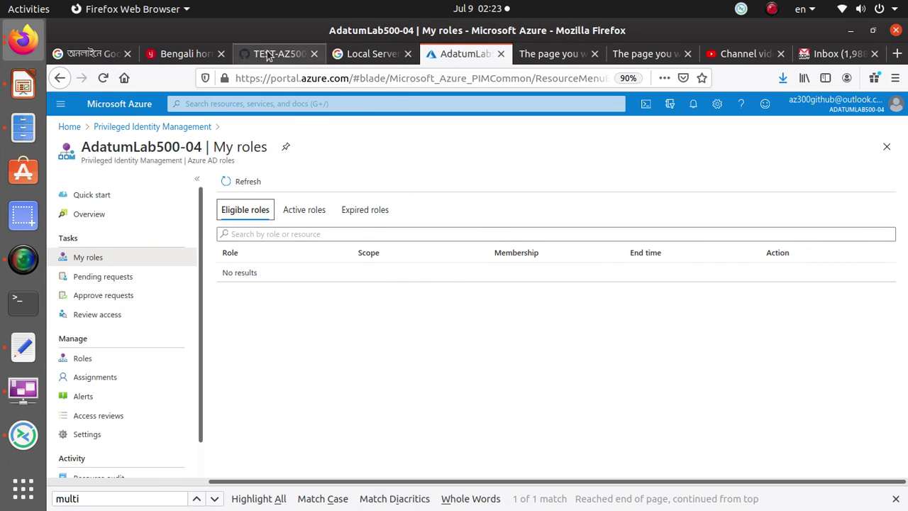
Read lab step 6 about activating Security Administrator, then return to the private Azure window.
click(281, 53)
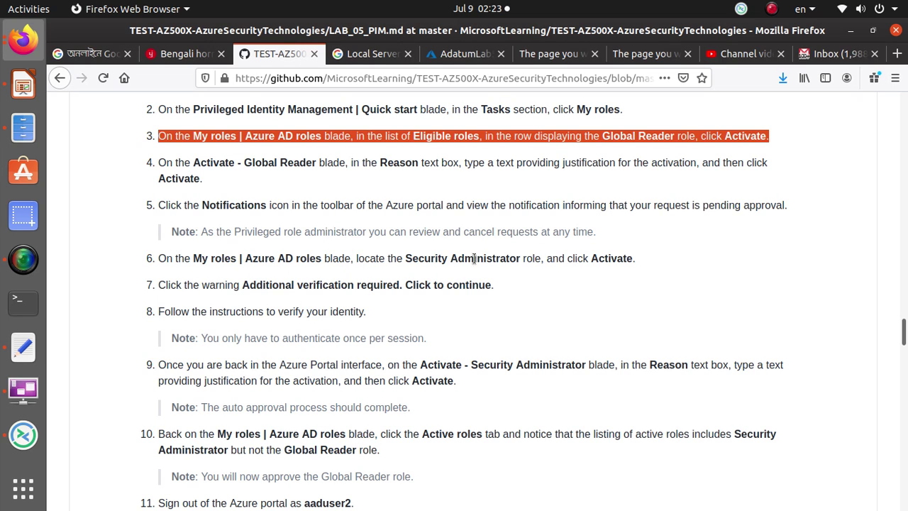
triple_click(624, 256)
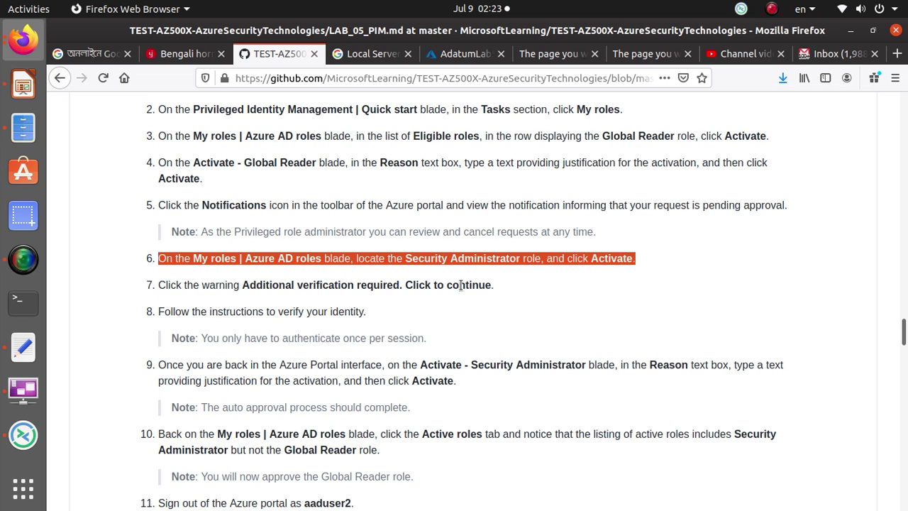
key(alt+Tab)
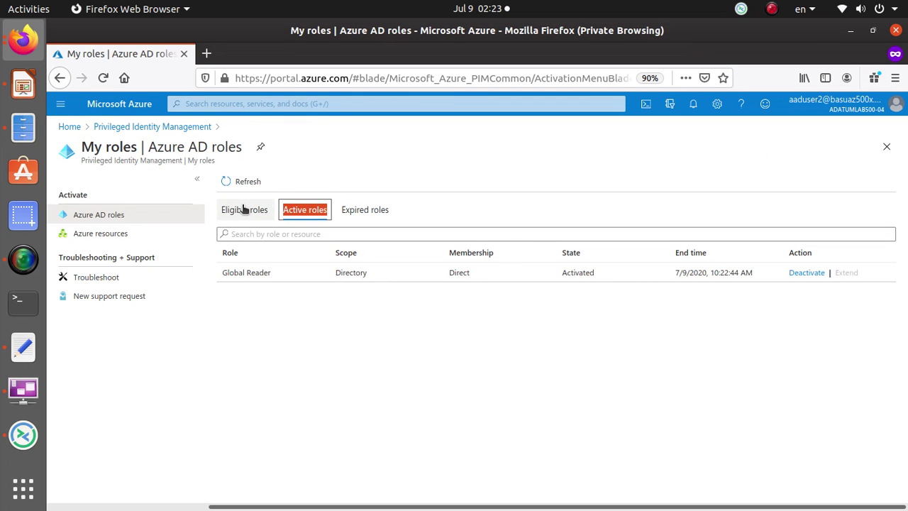
Start activating Security Administrator from Eligible roles and reach its additional verification warning.
click(243, 209)
click(779, 292)
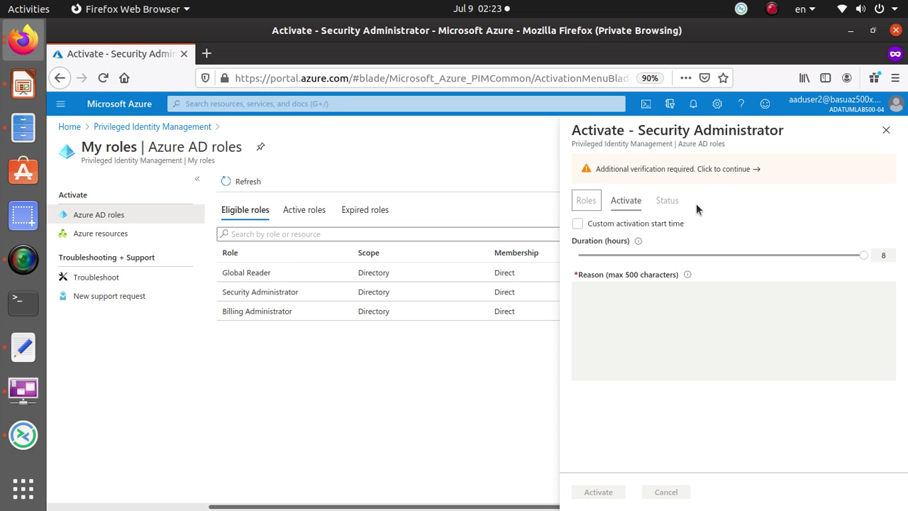
click(708, 170)
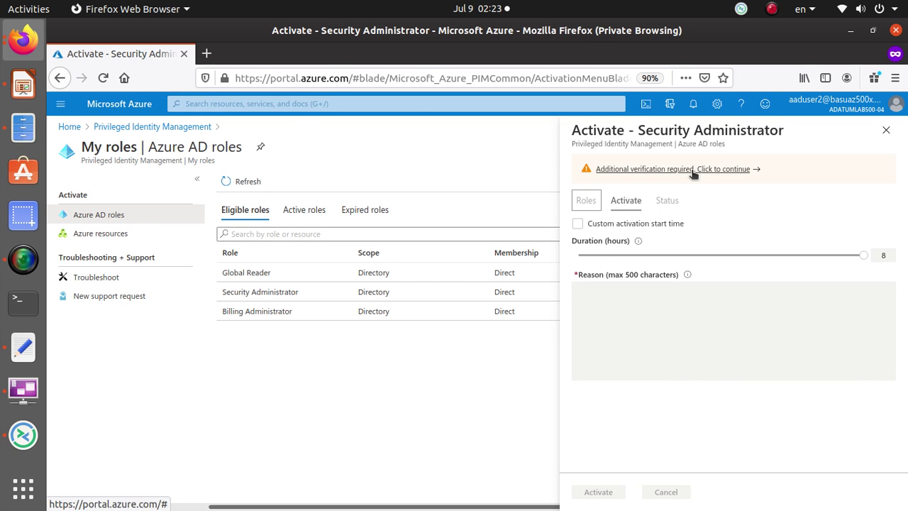
key(alt+Tab)
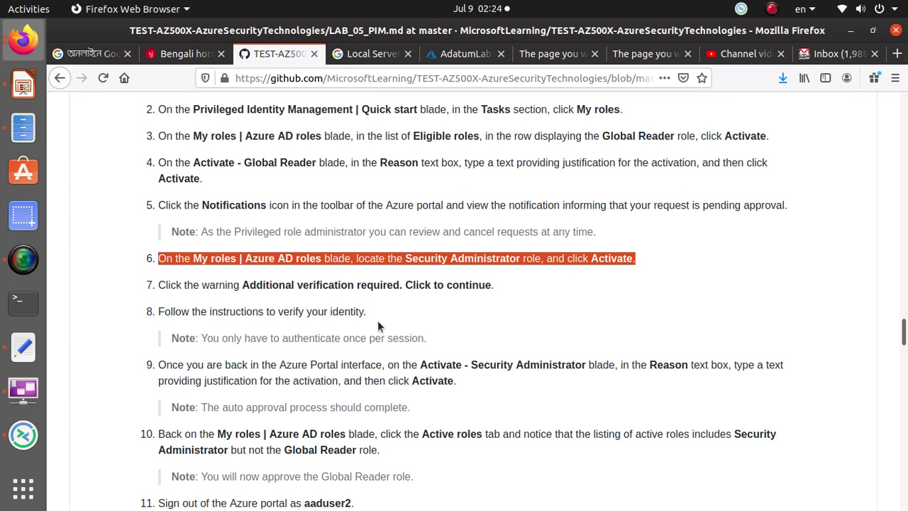
Read through the remaining GitHub lab steps, then return to the Azure Activate - Security Administrator panel.
scroll(377, 320, down, 2)
key(alt+Tab)
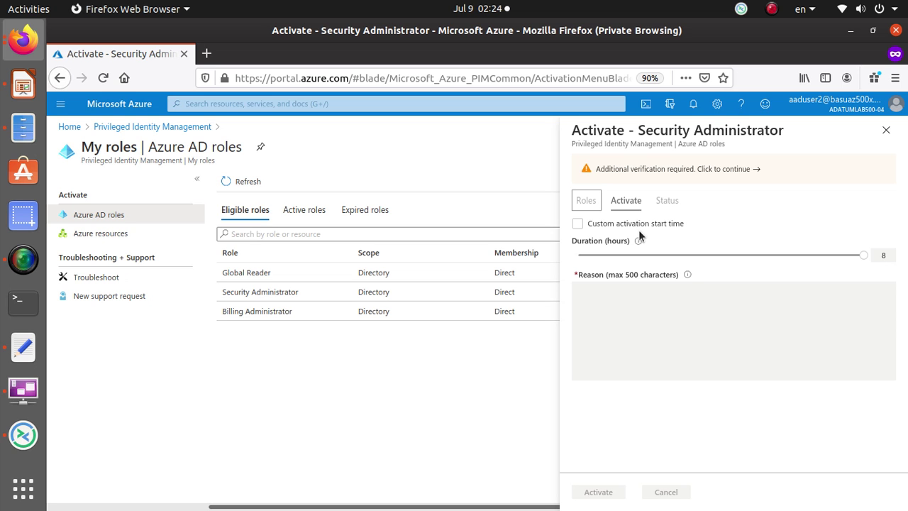
key(alt+Tab)
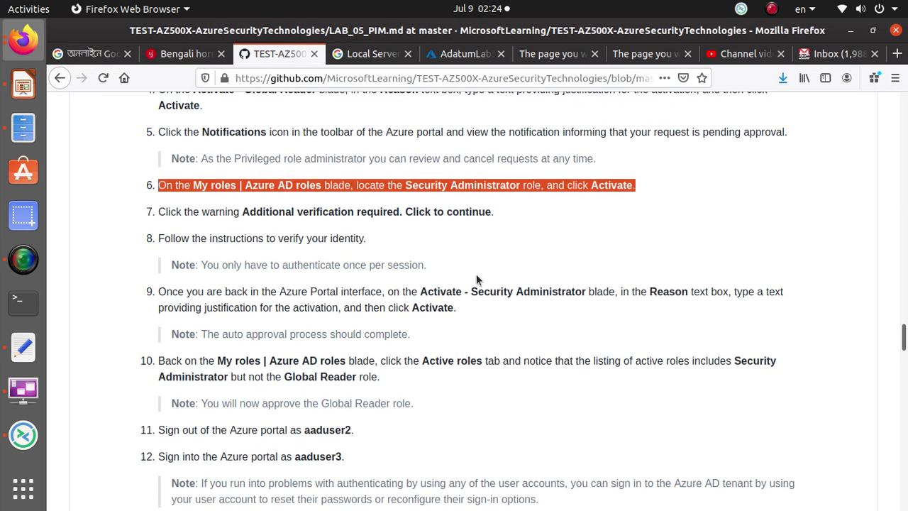
scroll(472, 273, up, 3)
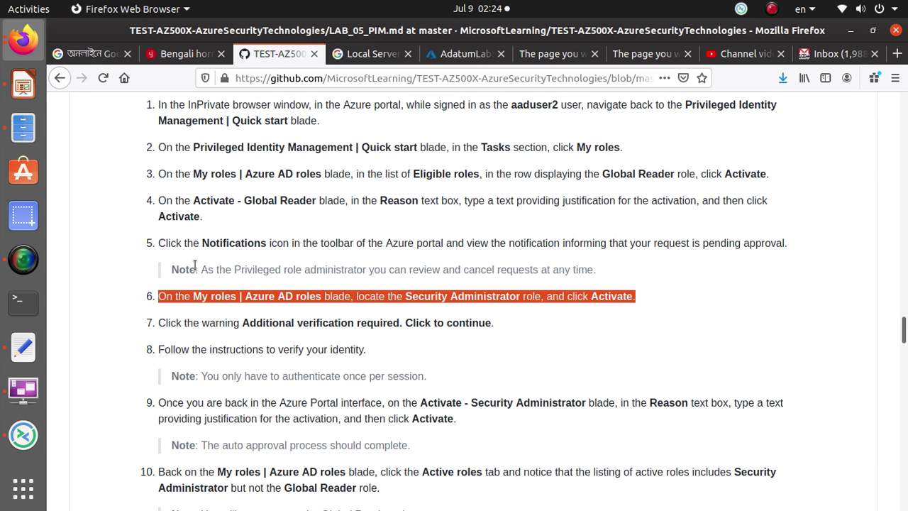
scroll(195, 264, down, 3)
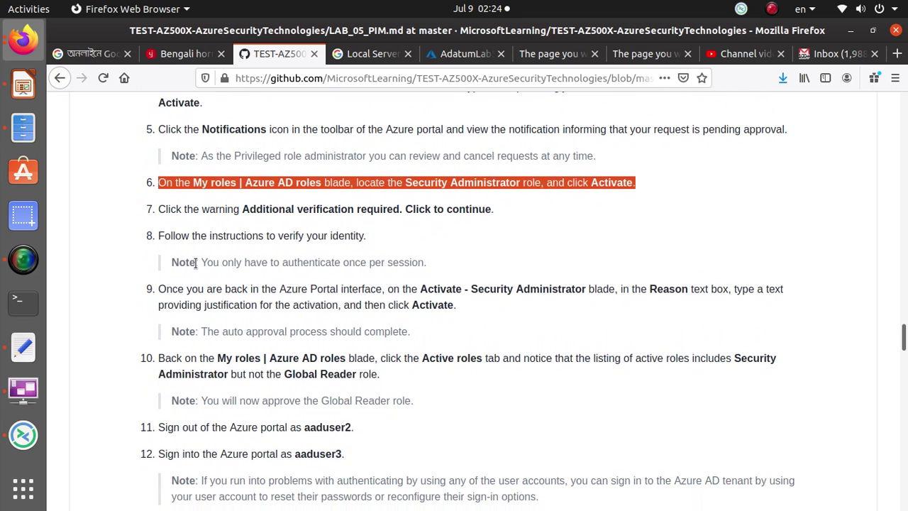
scroll(195, 264, down, 1)
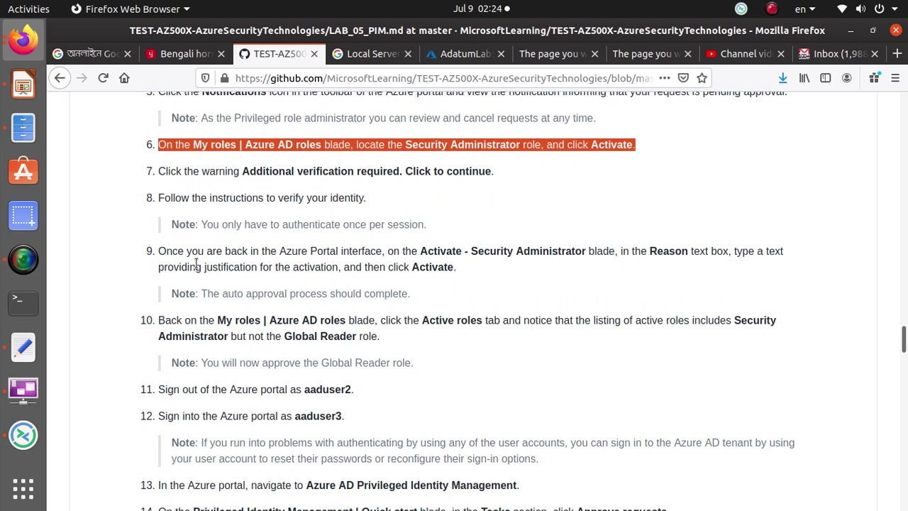
scroll(202, 266, down, 4)
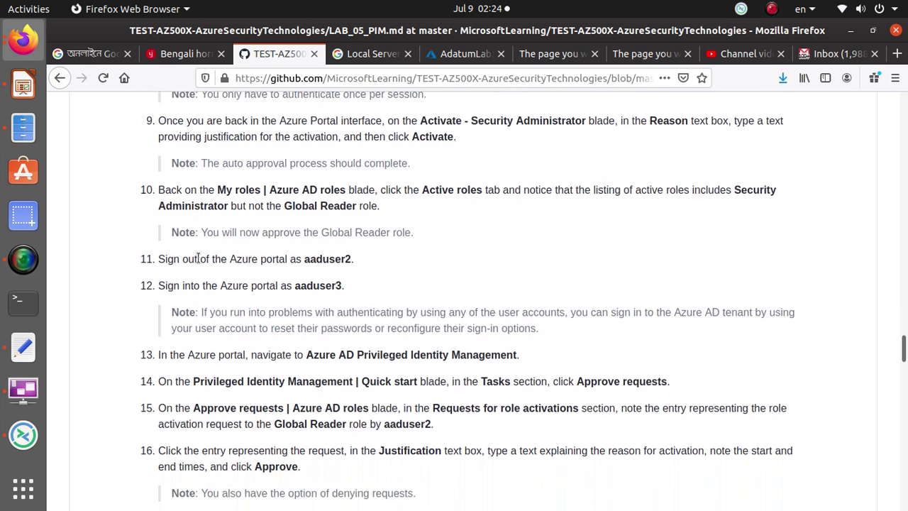
scroll(199, 260, up, 3)
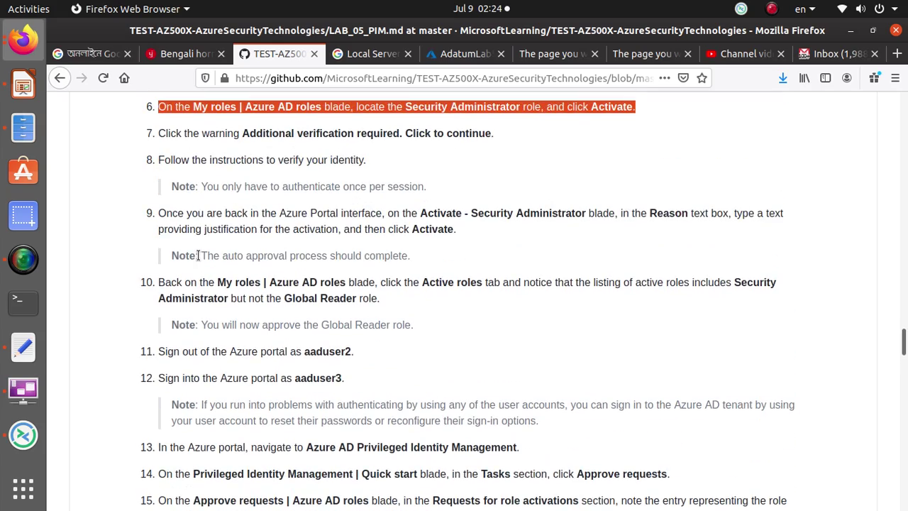
scroll(199, 259, down, 20)
scroll(203, 267, up, 8)
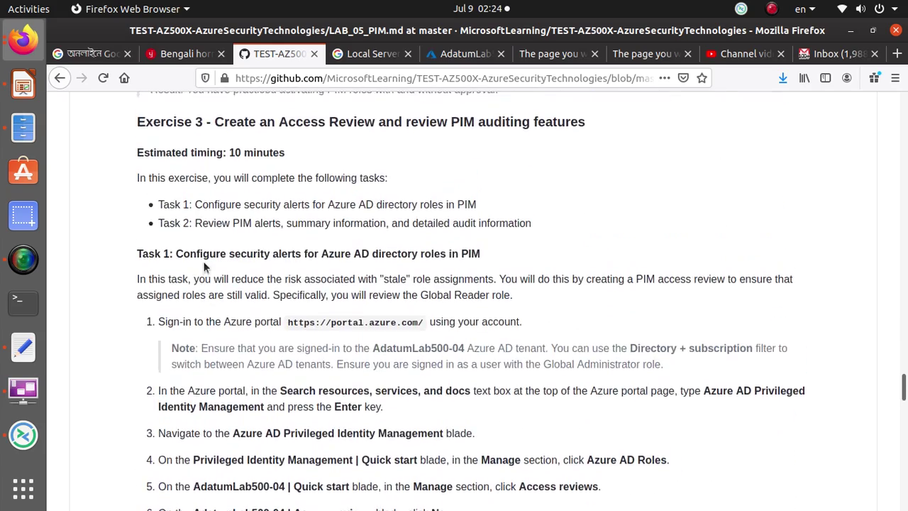
scroll(203, 267, up, 15)
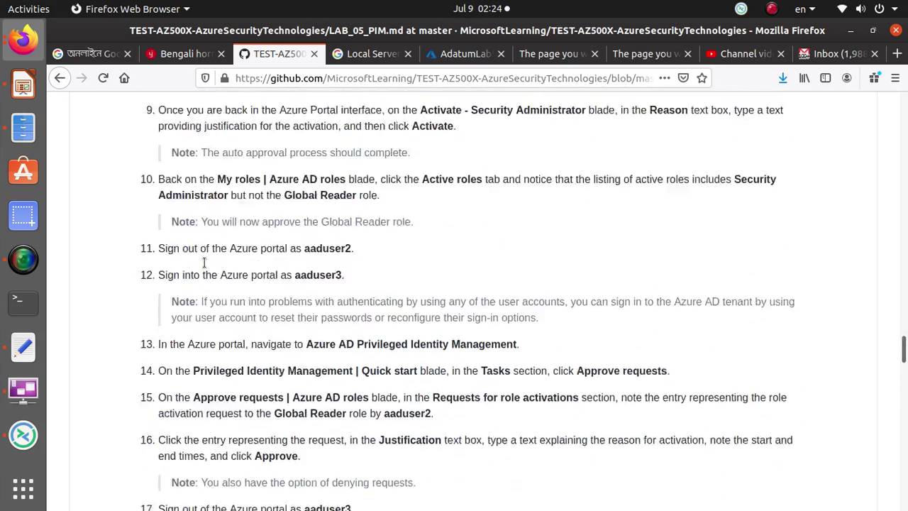
key(alt+Tab)
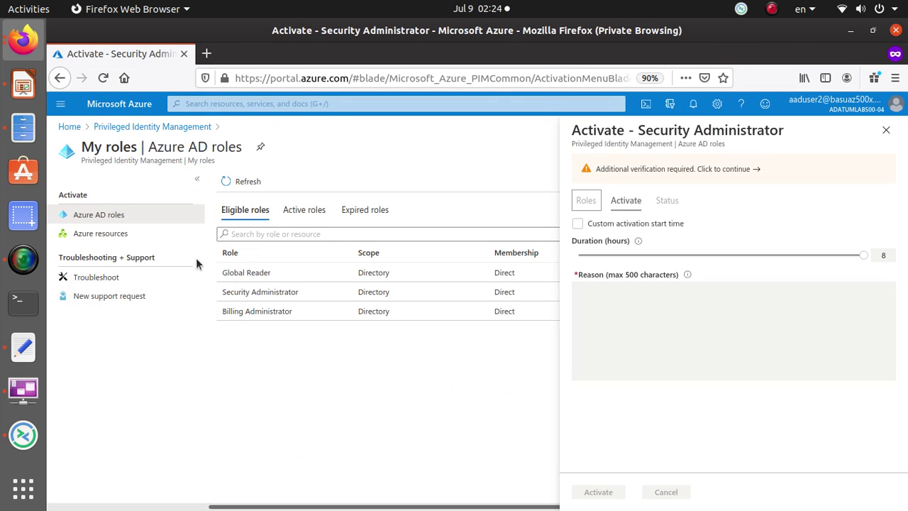
Follow the verification link, then sign out and sign back in with the same test account.
click(672, 168)
click(897, 104)
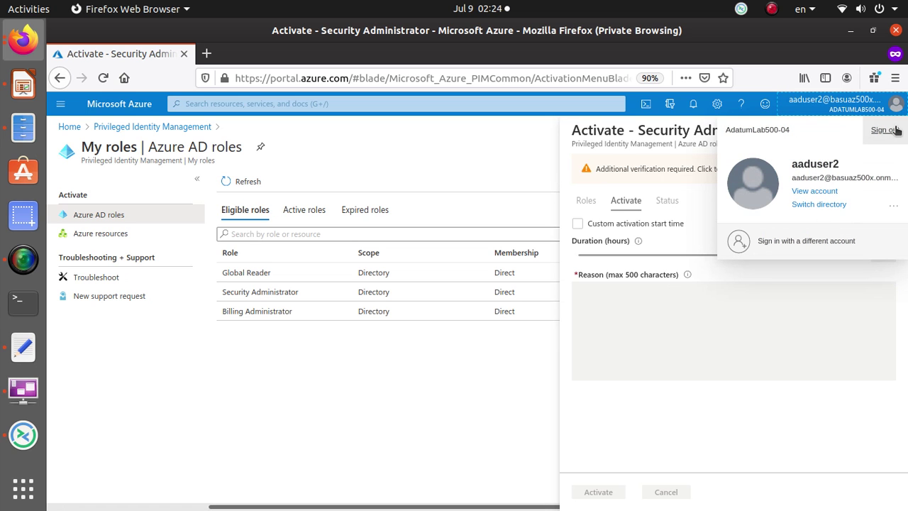
click(886, 129)
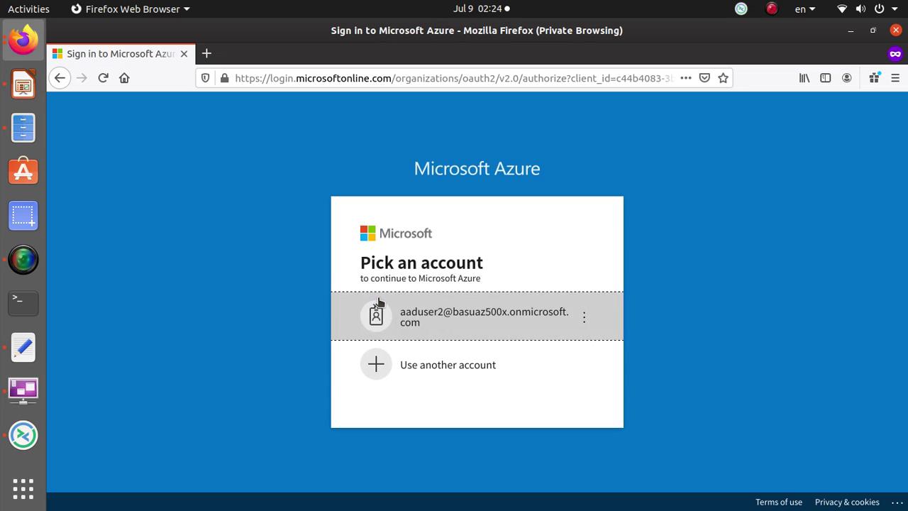
click(448, 318)
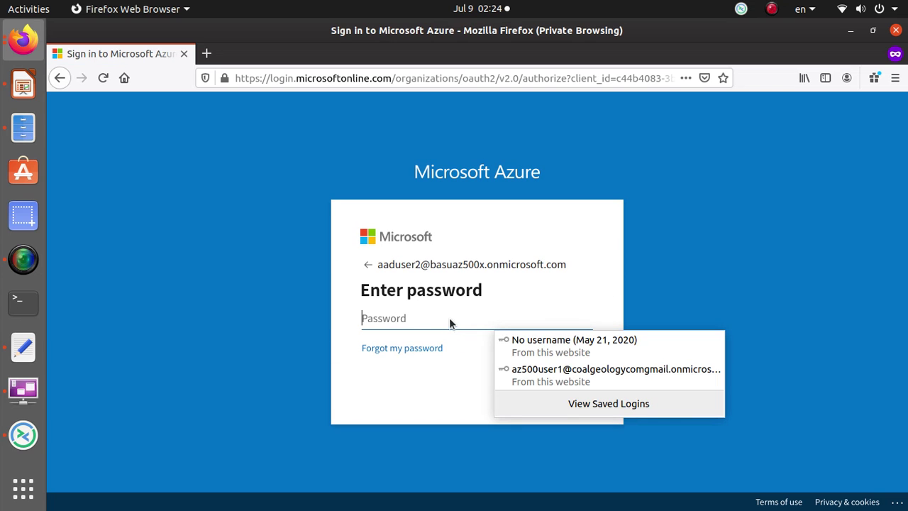
click(572, 372)
click(565, 385)
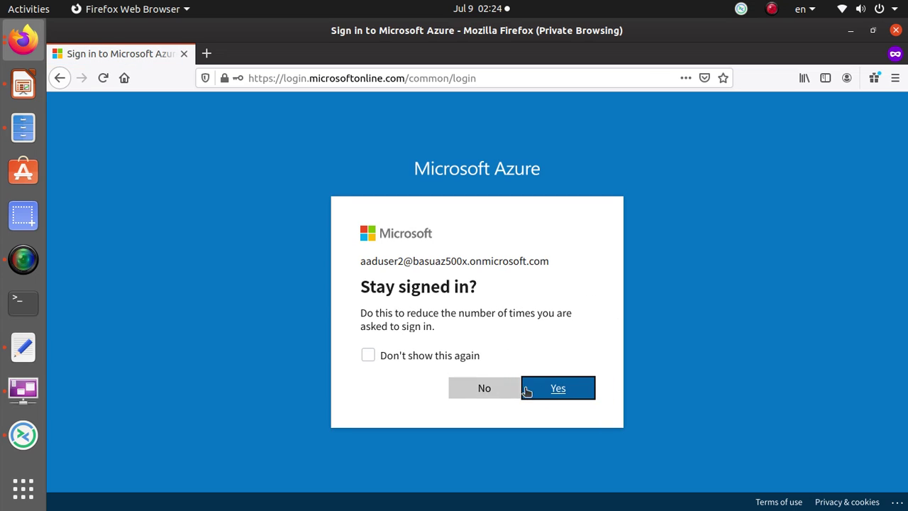
click(543, 397)
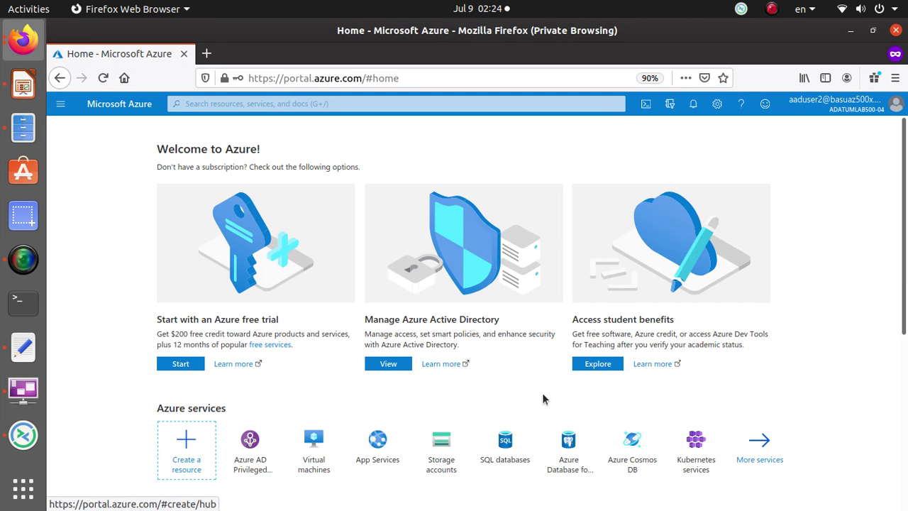
In PIM My roles, activate Security Administrator again and continue to the additional verification sign-in.
click(256, 458)
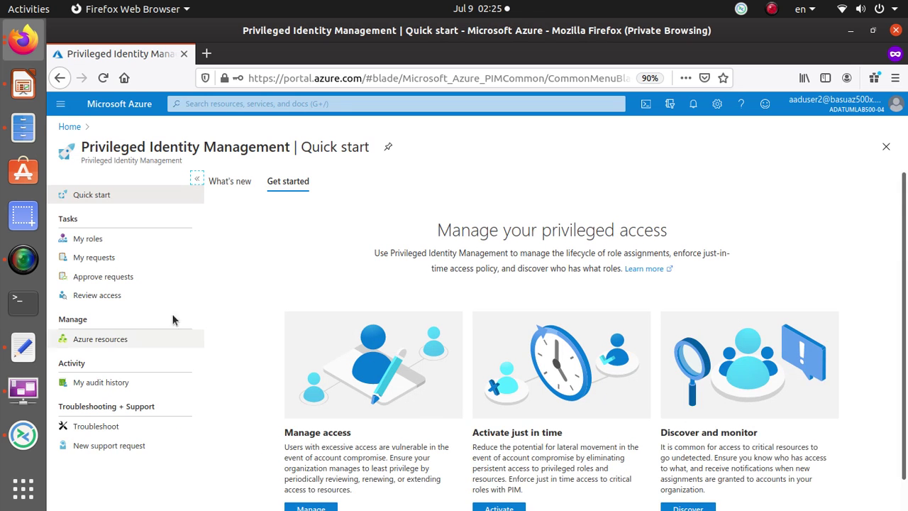
click(118, 239)
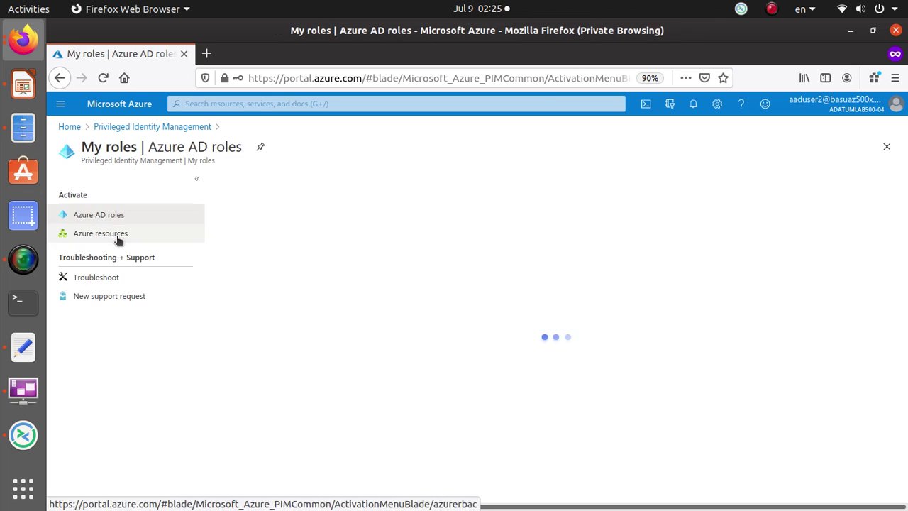
click(305, 211)
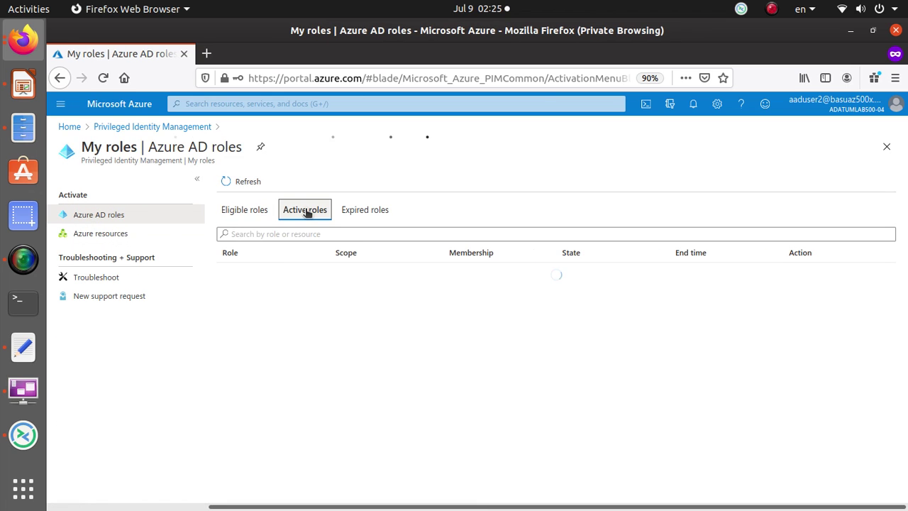
click(246, 211)
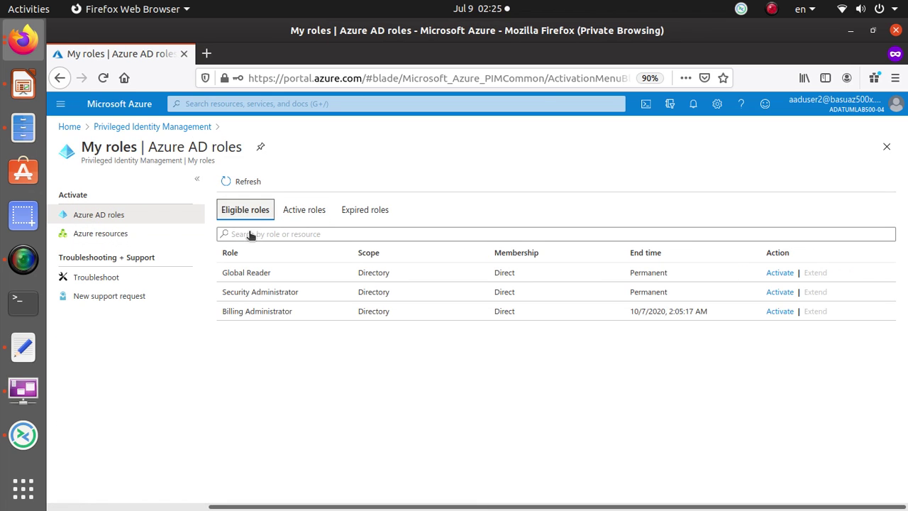
click(784, 292)
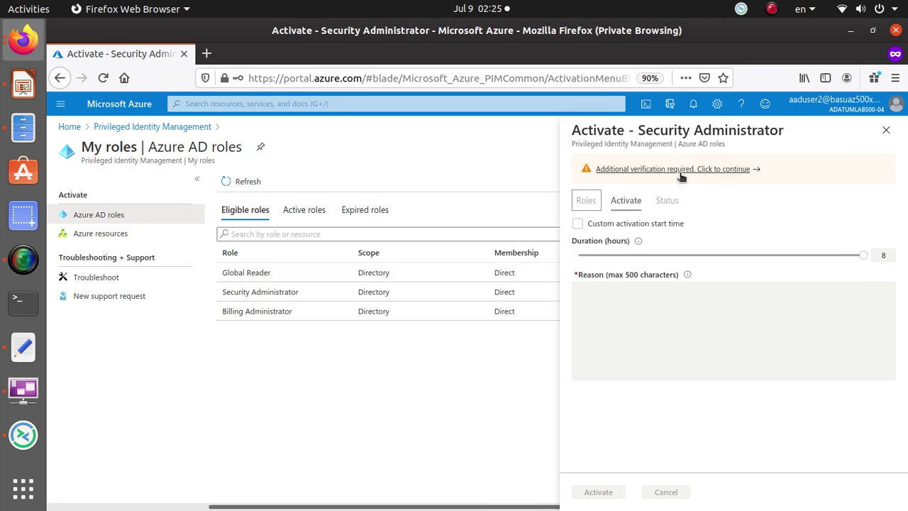
click(680, 169)
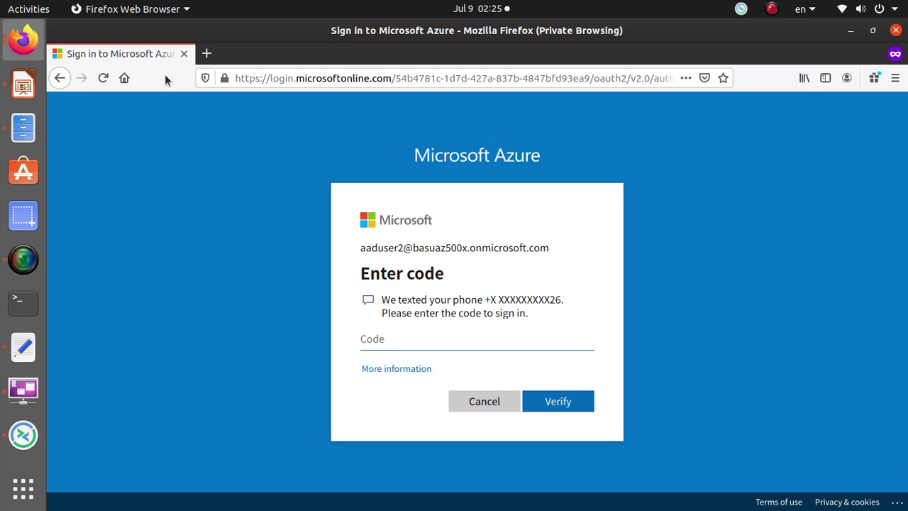
Copy the texted verification code from the mailbox and return to the Azure sign-in page.
key(alt+Tab)
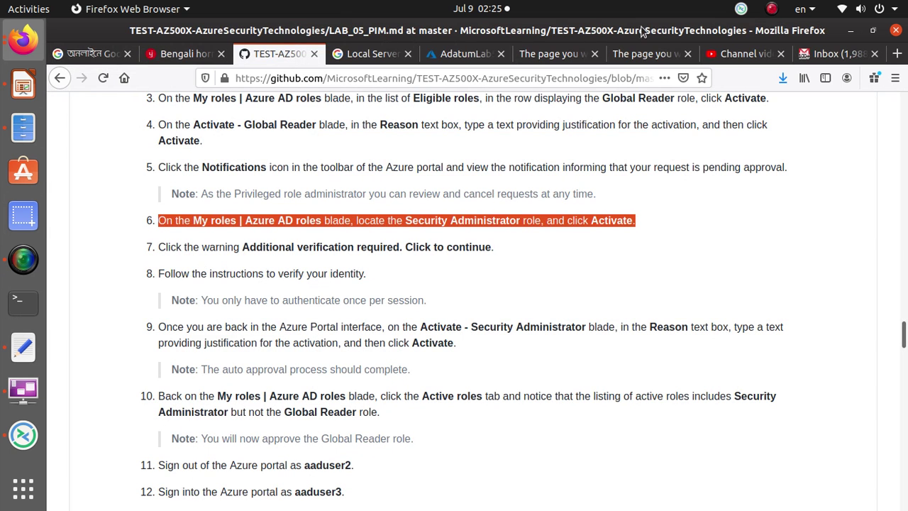
click(823, 55)
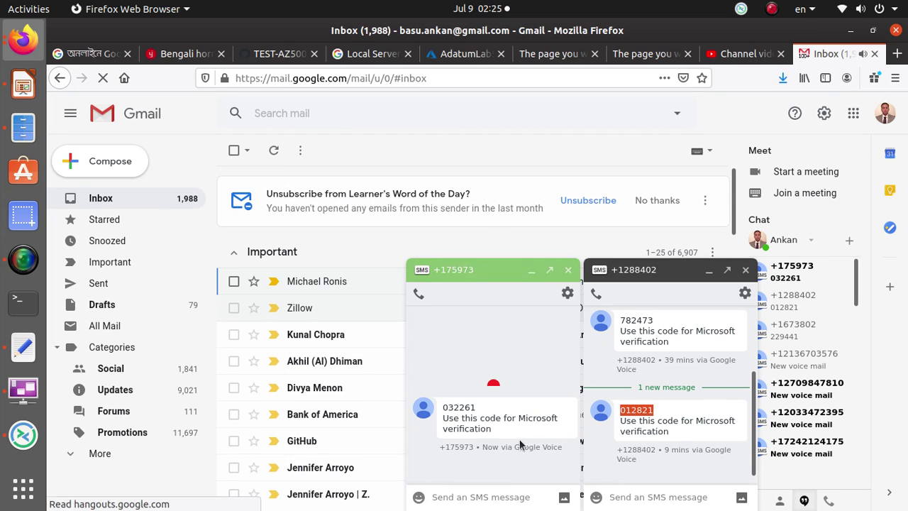
double_click(444, 407)
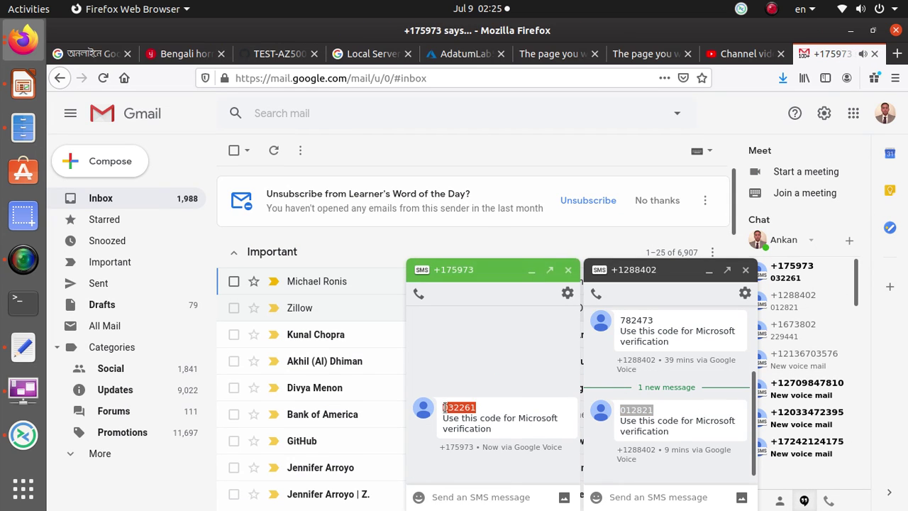
right_click(458, 407)
click(507, 296)
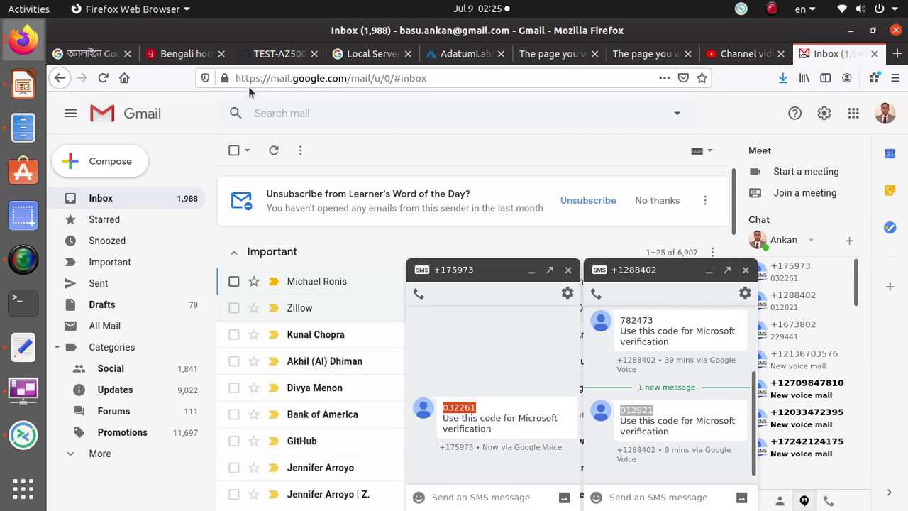
click(255, 57)
key(alt+Tab)
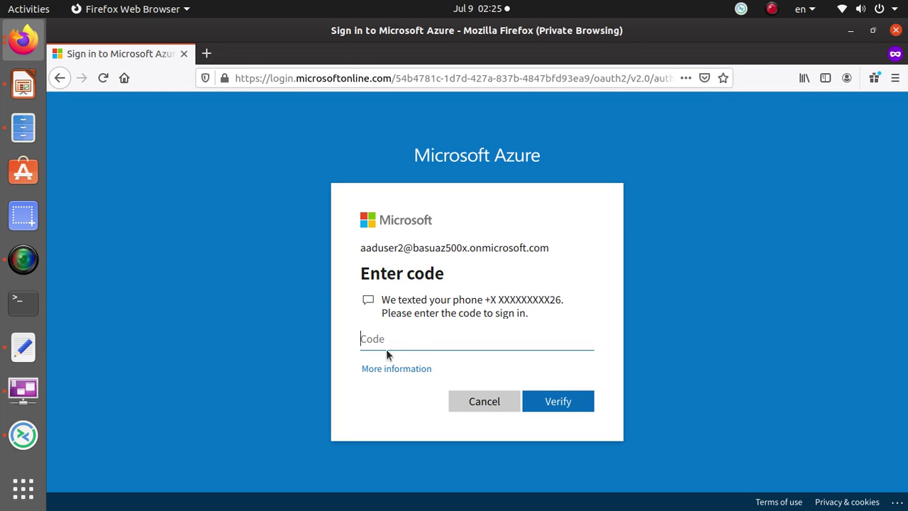
Paste the code to verify identity, then activate Security Administrator with reason 'let me in'.
key(ctrl+v)
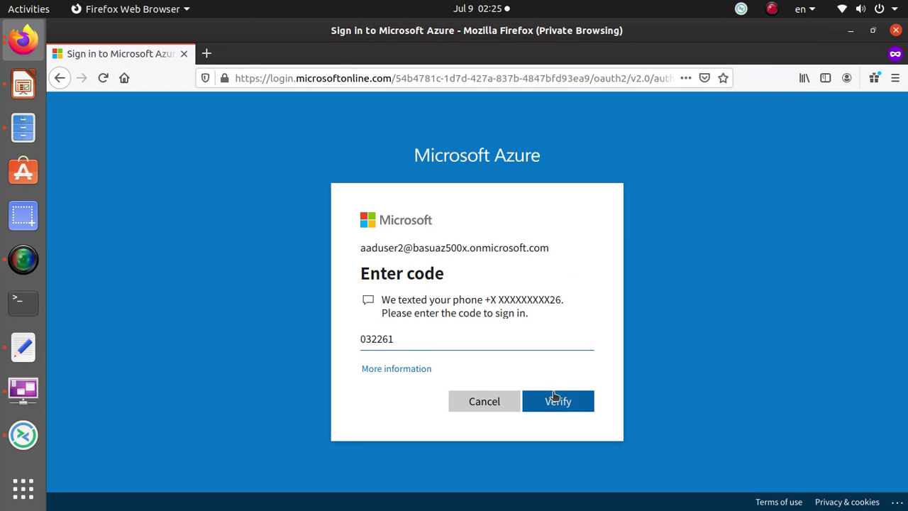
click(572, 403)
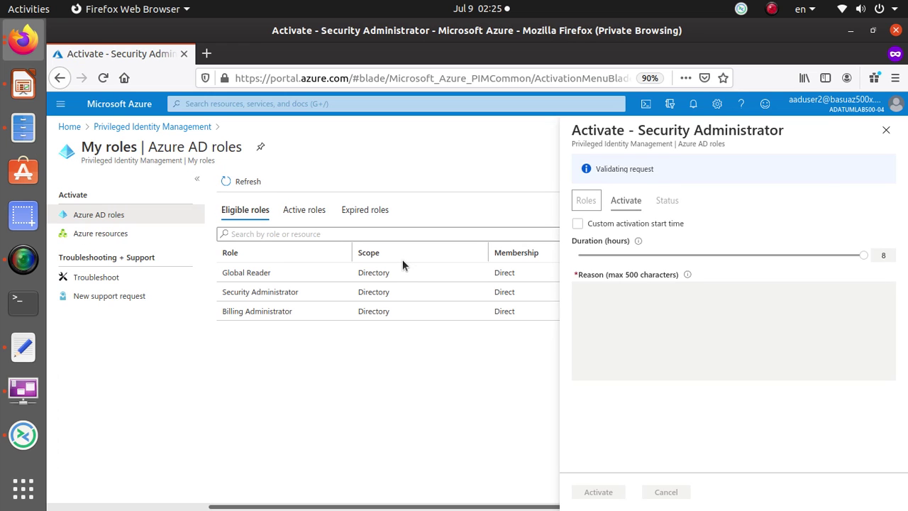
click(661, 293)
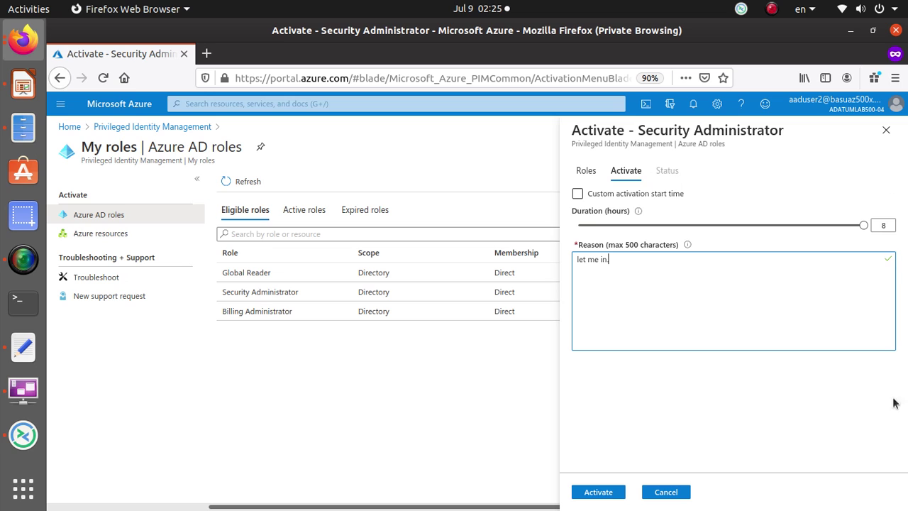
click(602, 496)
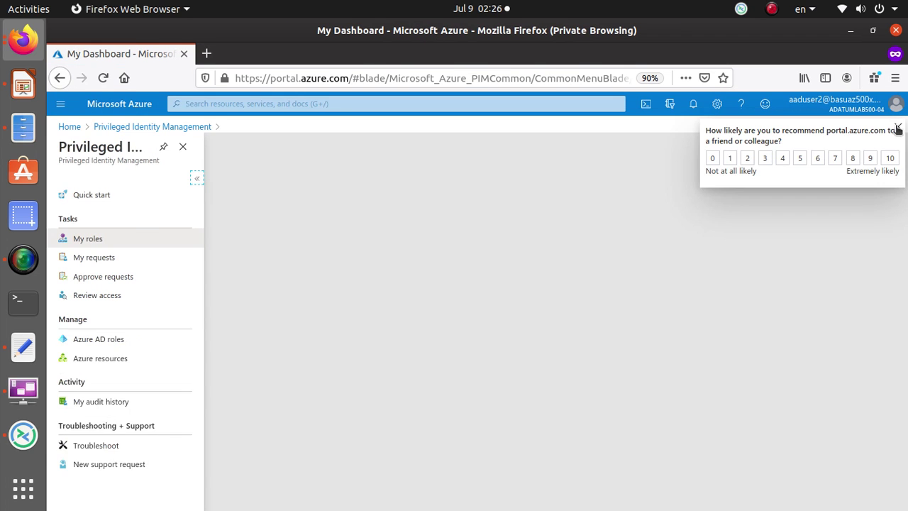
Close the feedback survey and confirm Security Administrator and Global Reader appear under Active roles.
click(897, 127)
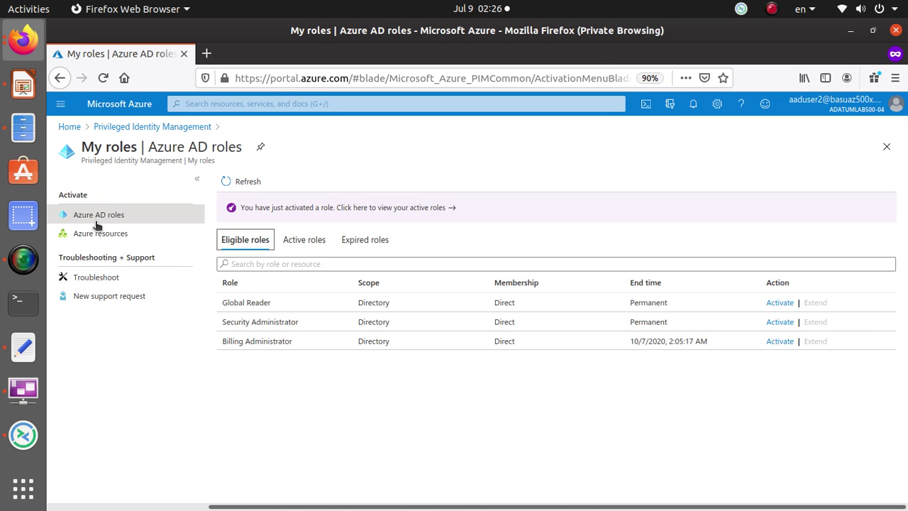
click(306, 241)
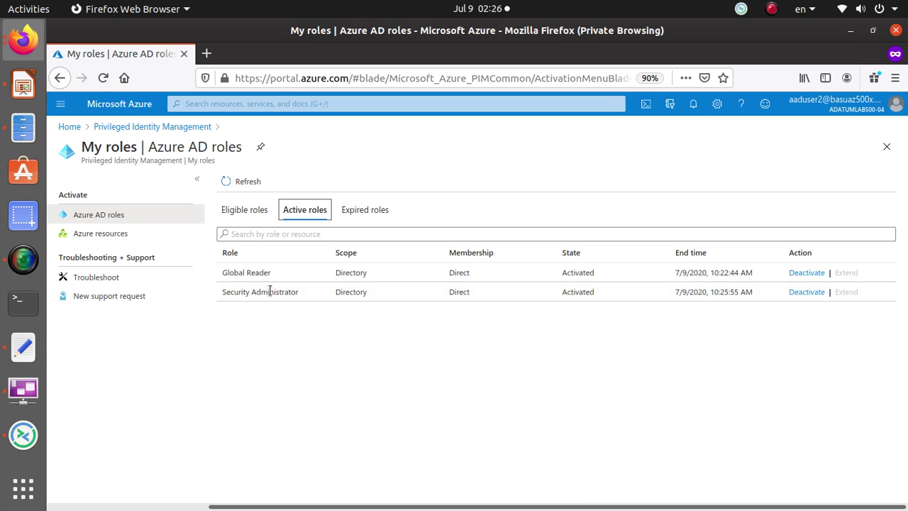
click(376, 210)
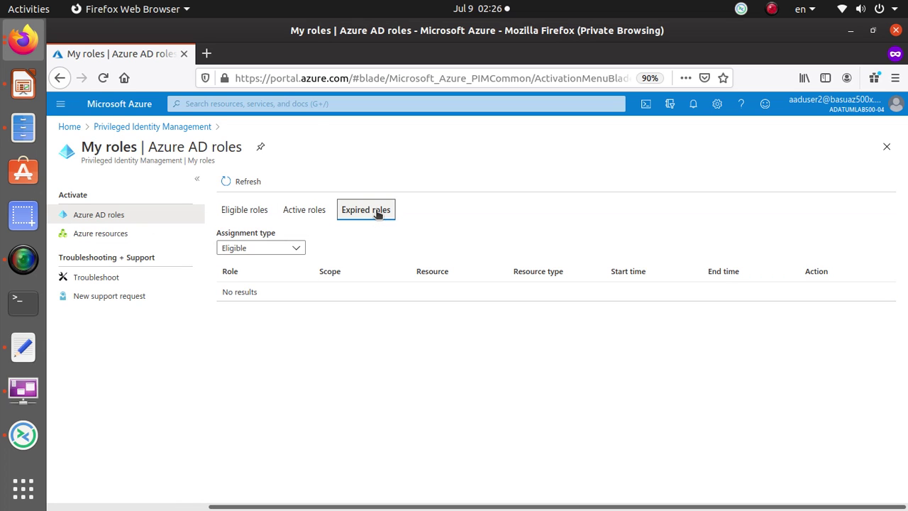
click(323, 212)
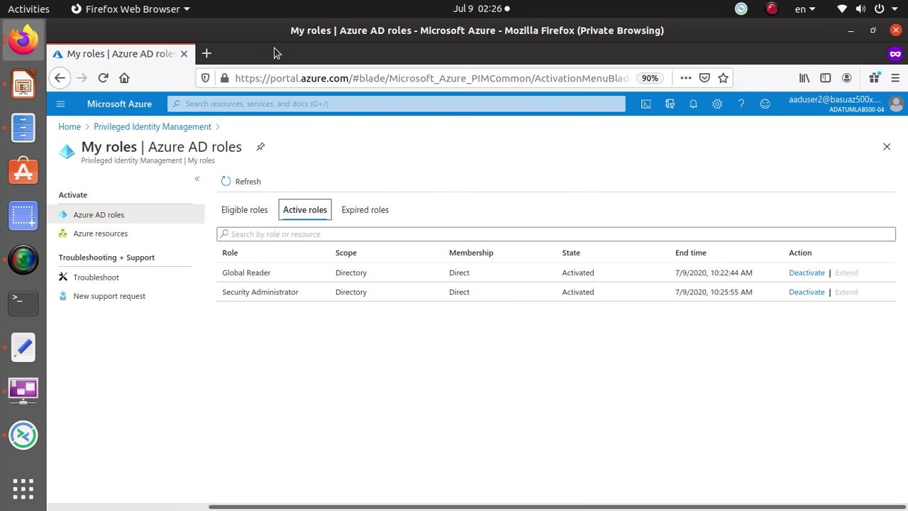
Scroll the GitHub LAB_05_PIM instructions down to steps 12–16.
key(alt+Tab)
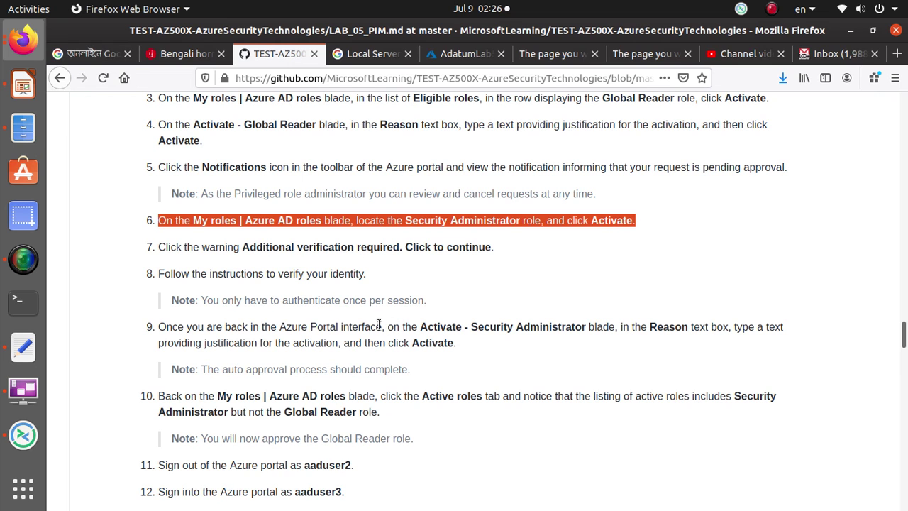
scroll(380, 324, down, 3)
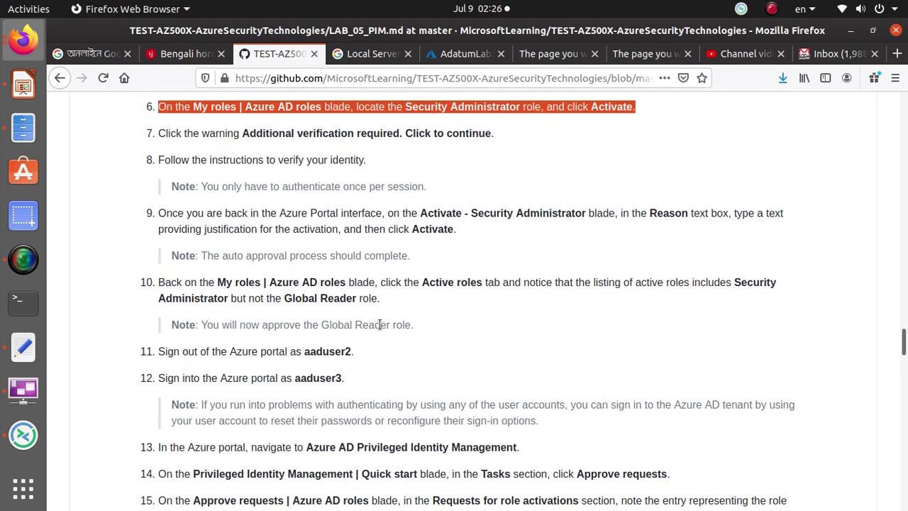
scroll(376, 326, down, 1)
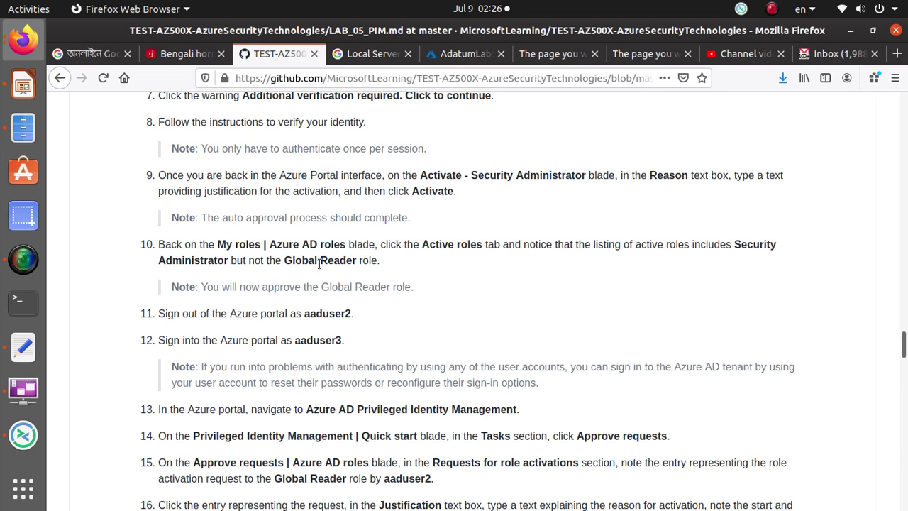
Check the AdatumLab500-04 administrator's Active and Eligible roles, then go back to the lab instructions.
click(457, 54)
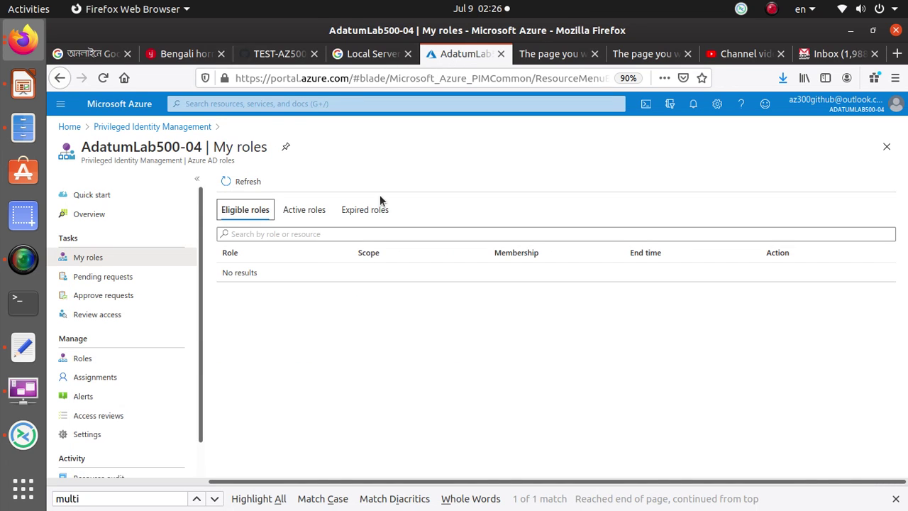
click(312, 210)
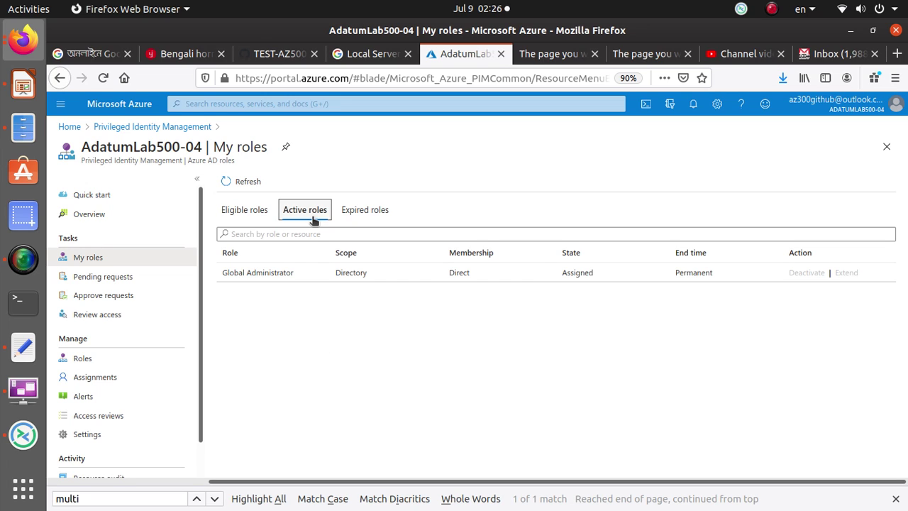
click(249, 217)
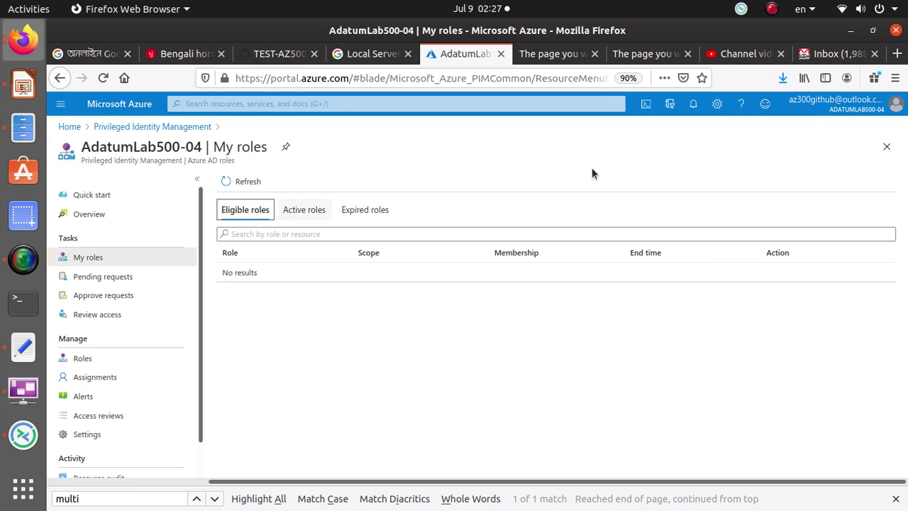
click(307, 212)
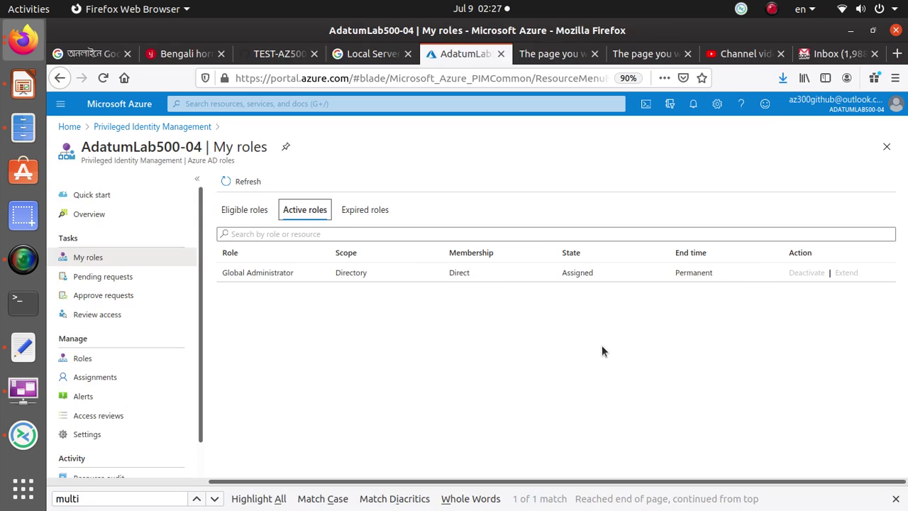
click(279, 54)
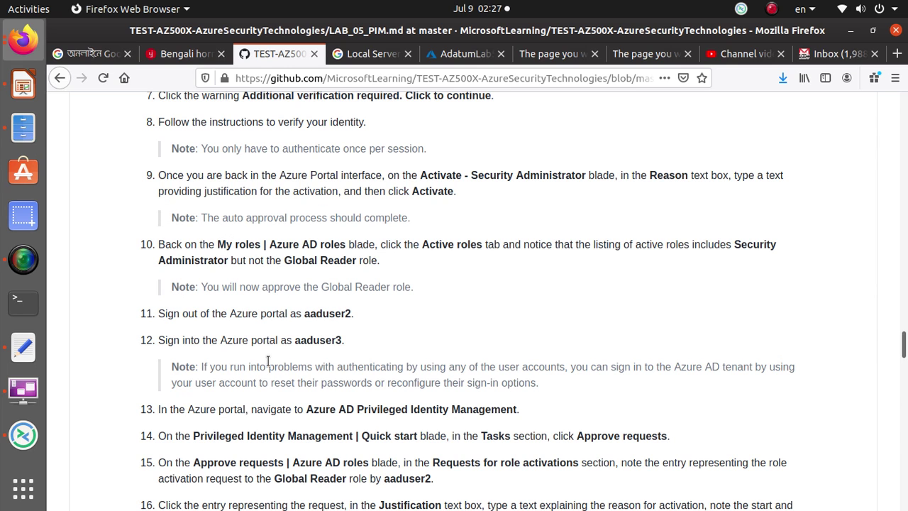
Compare lab step 10's My roles and Global Reader notes against Azure, then open the administrator's tab.
scroll(243, 235, up, 2)
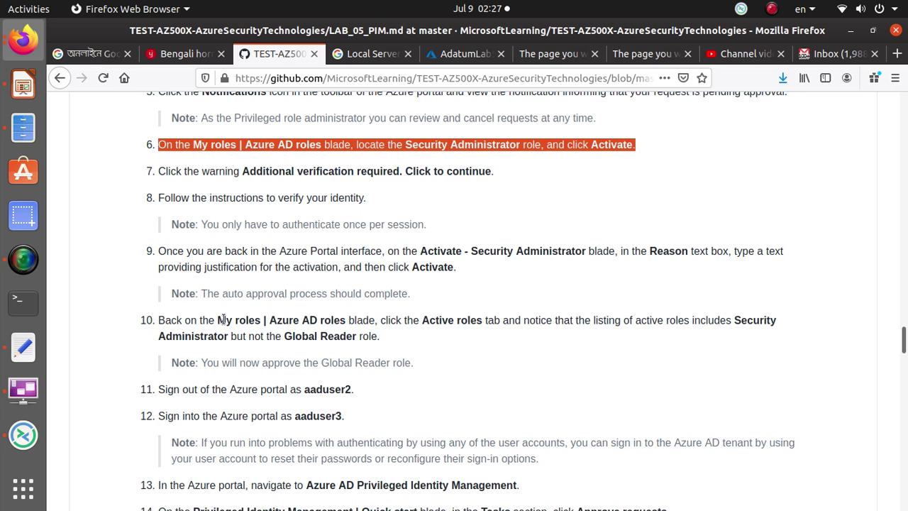
drag(217, 320, 379, 323)
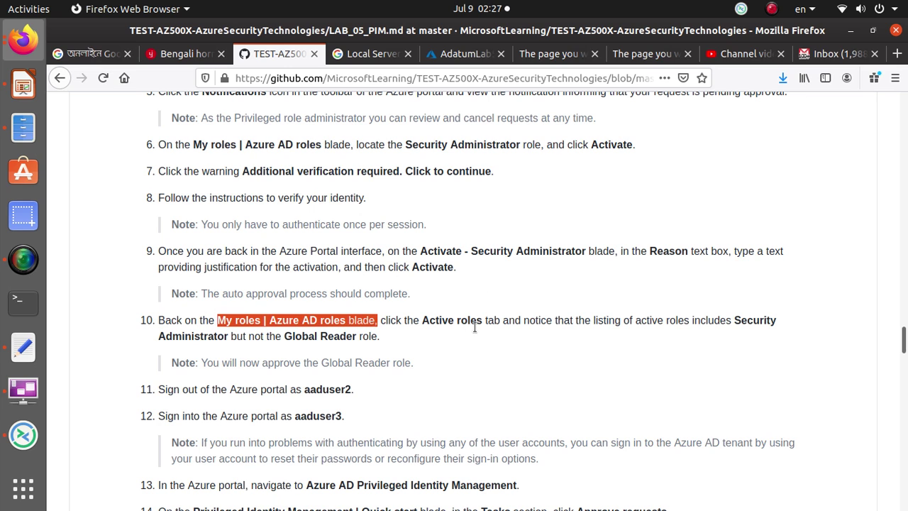
key(alt+Tab)
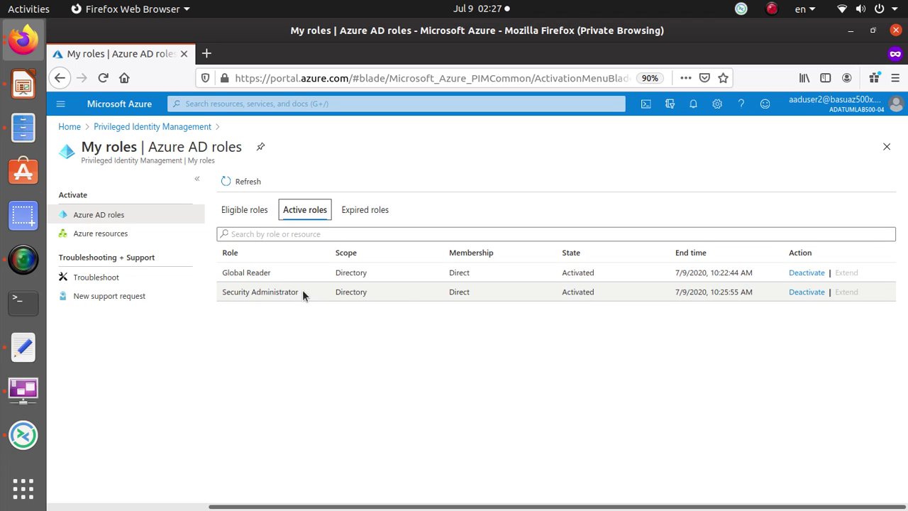
key(alt+Tab)
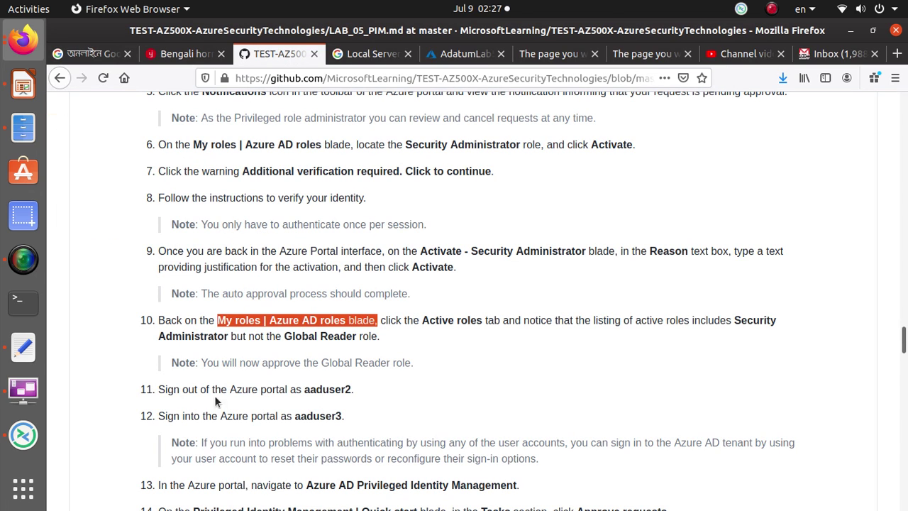
click(316, 336)
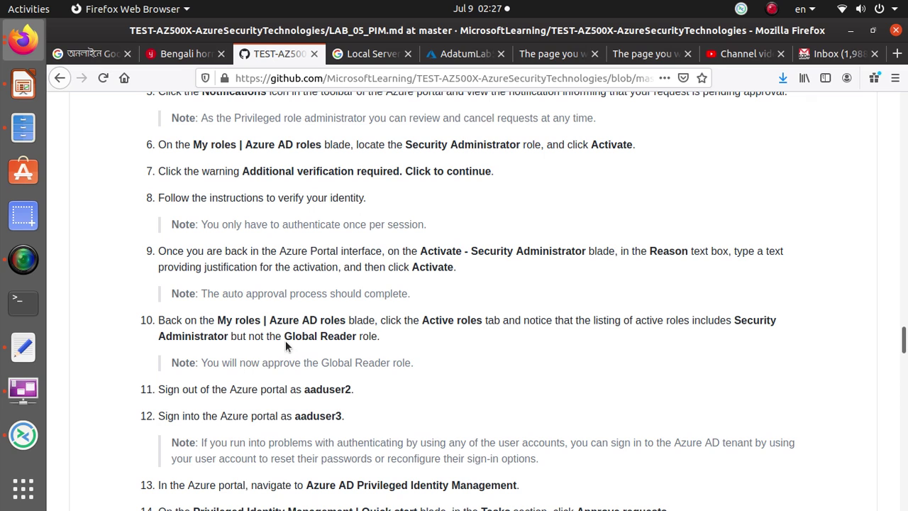
drag(284, 336, 389, 339)
key(alt+Tab)
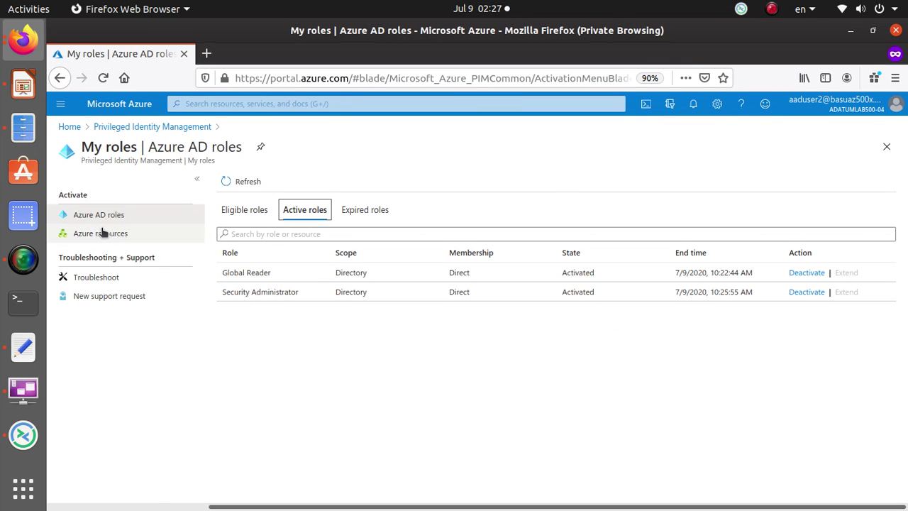
key(alt+Tab)
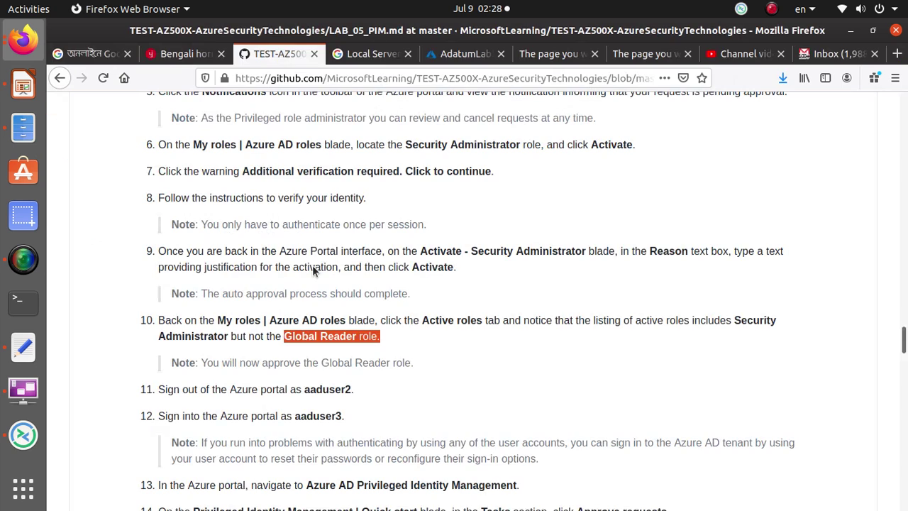
click(450, 56)
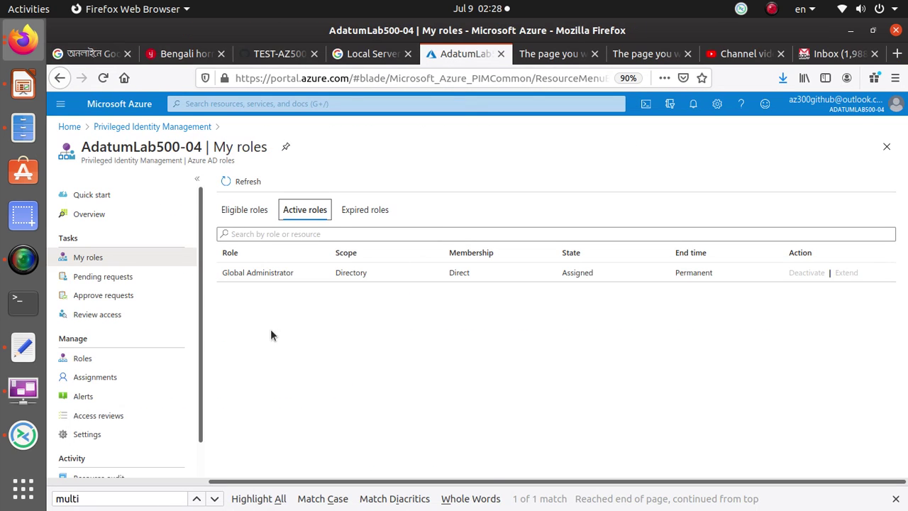
Find Global Reader by searching 'global' and set its role settings to require approval to activate.
click(94, 358)
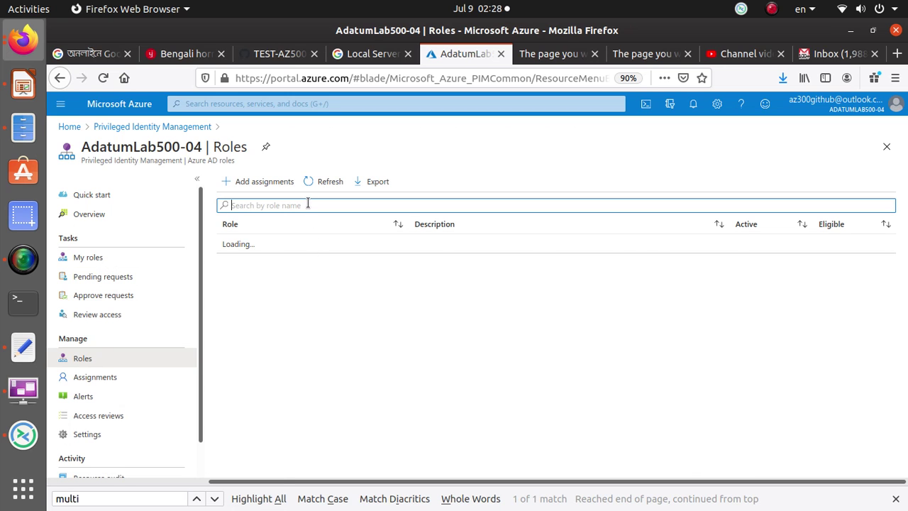
text(glo)
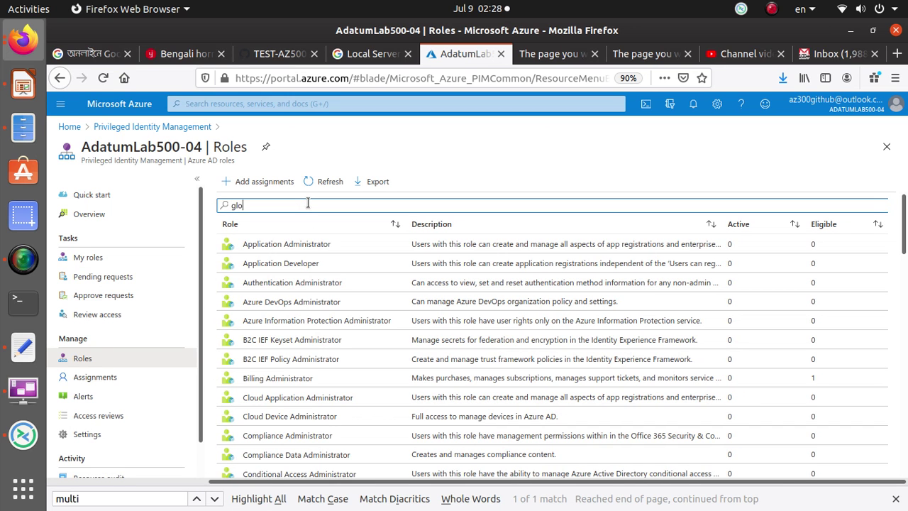
text(bal)
click(270, 264)
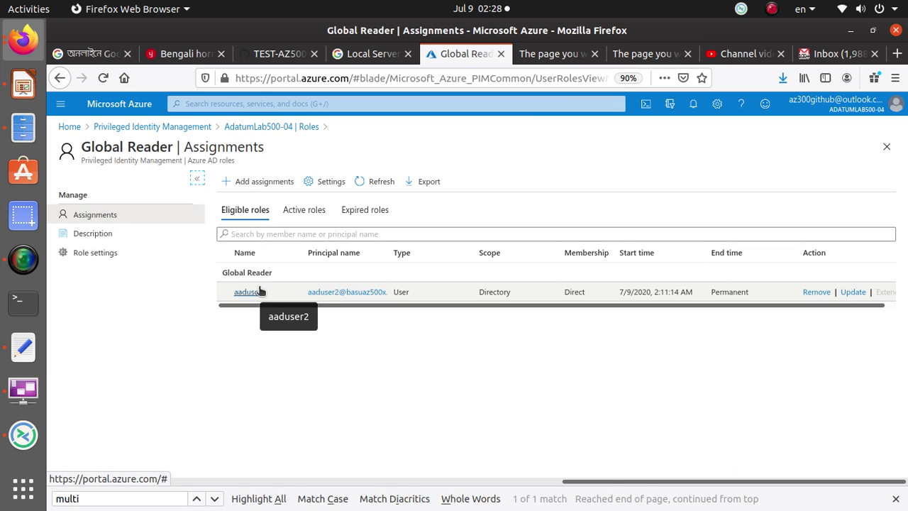
click(95, 253)
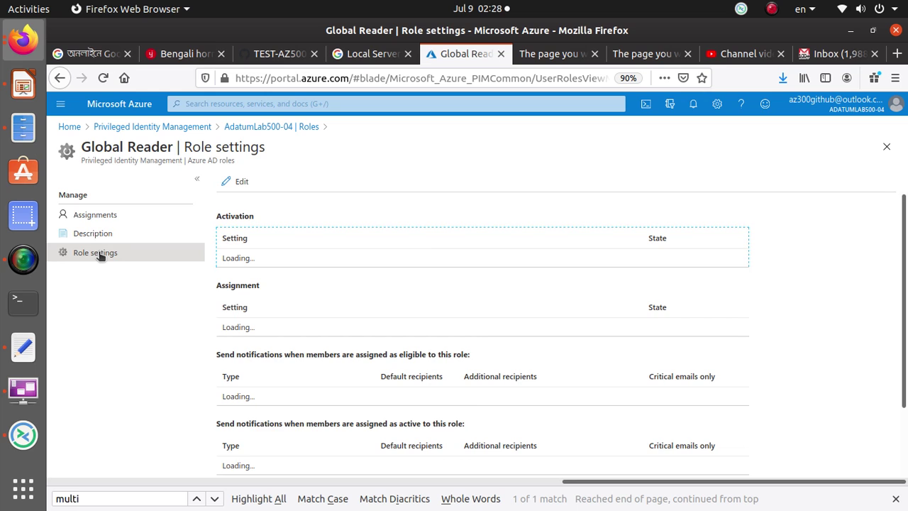
click(241, 181)
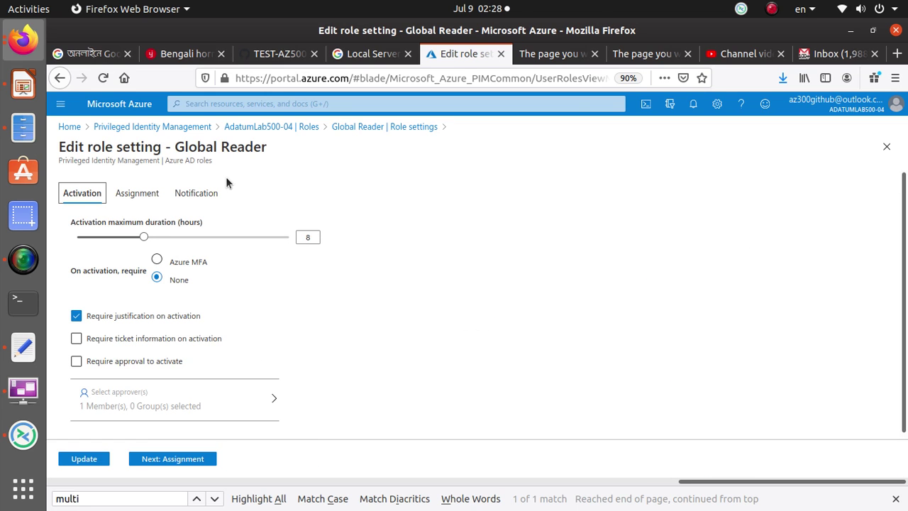
click(77, 363)
scroll(105, 356, down, 3)
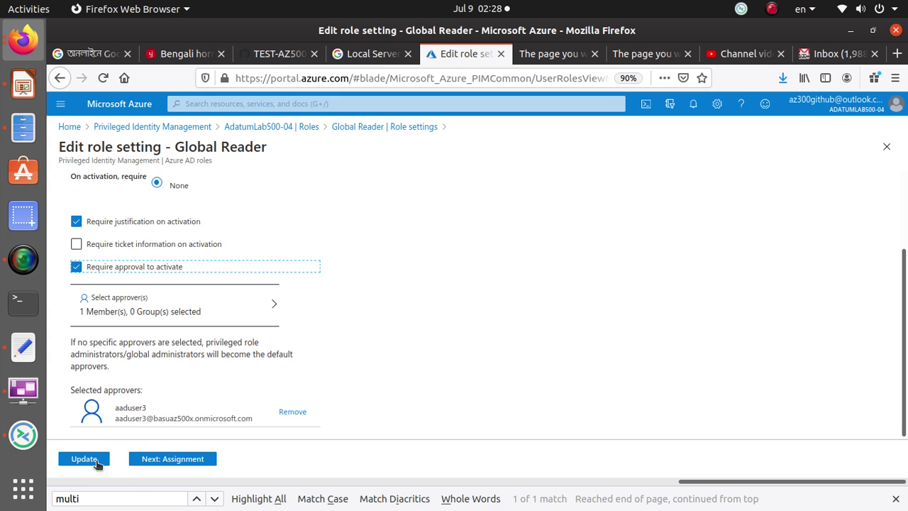
click(95, 460)
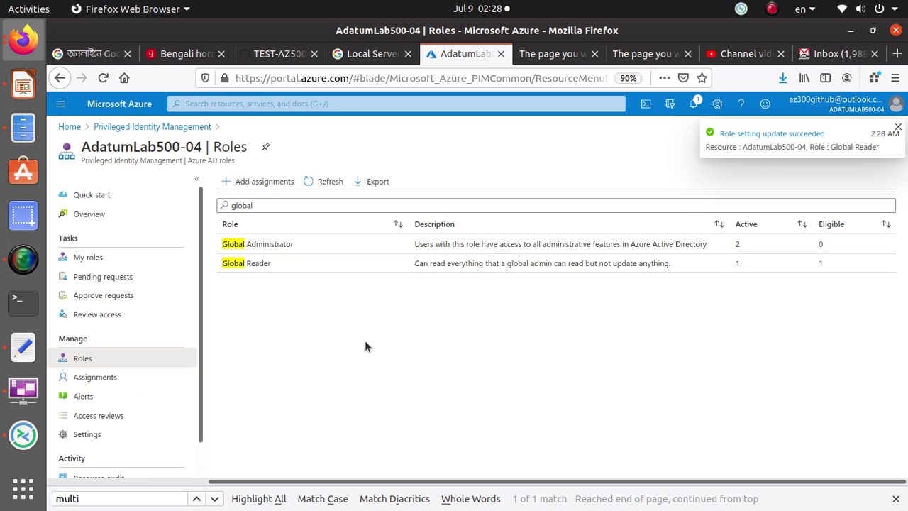
In the second user's private window, deactivate the active Global Reader role.
key(alt+Tab)
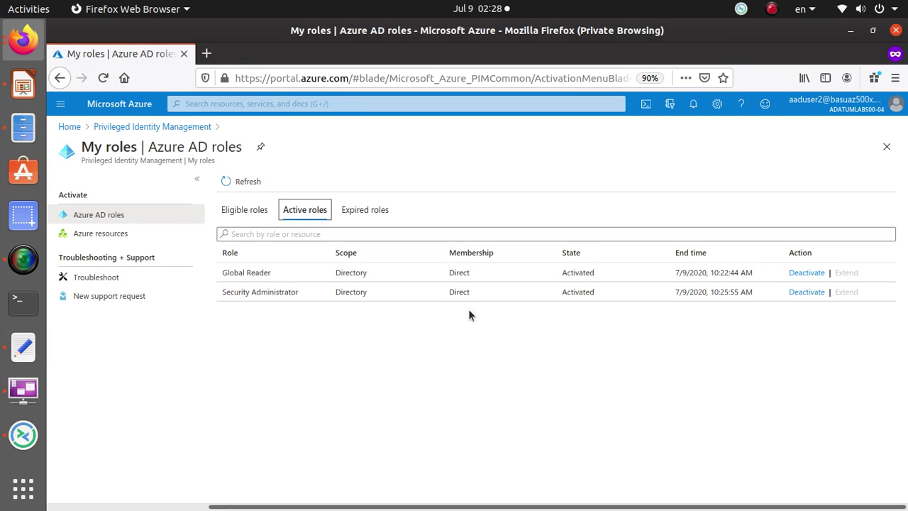
click(810, 273)
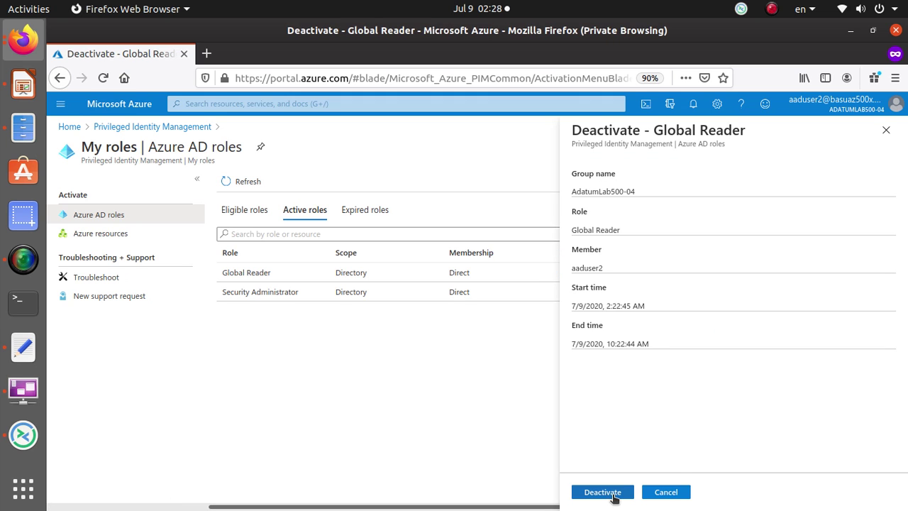
click(612, 495)
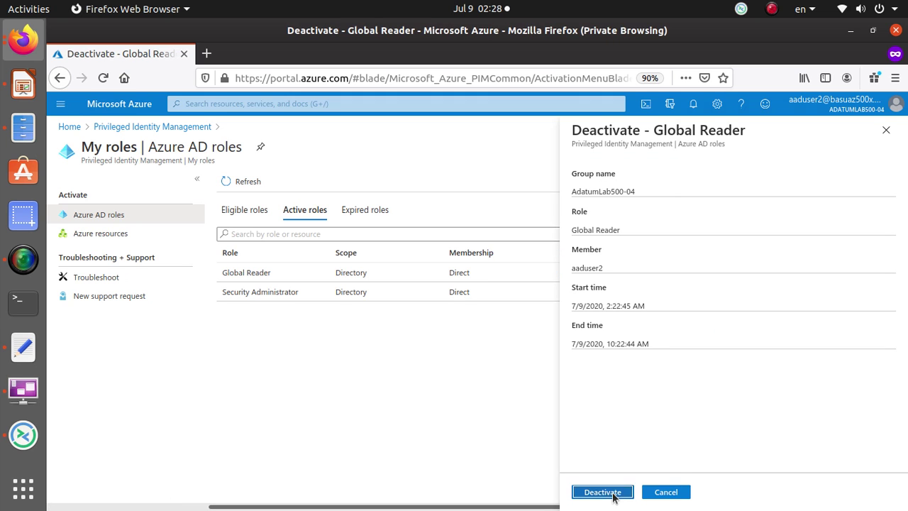
Request Global Reader activation again from Eligible roles with the reason 'test'.
click(244, 213)
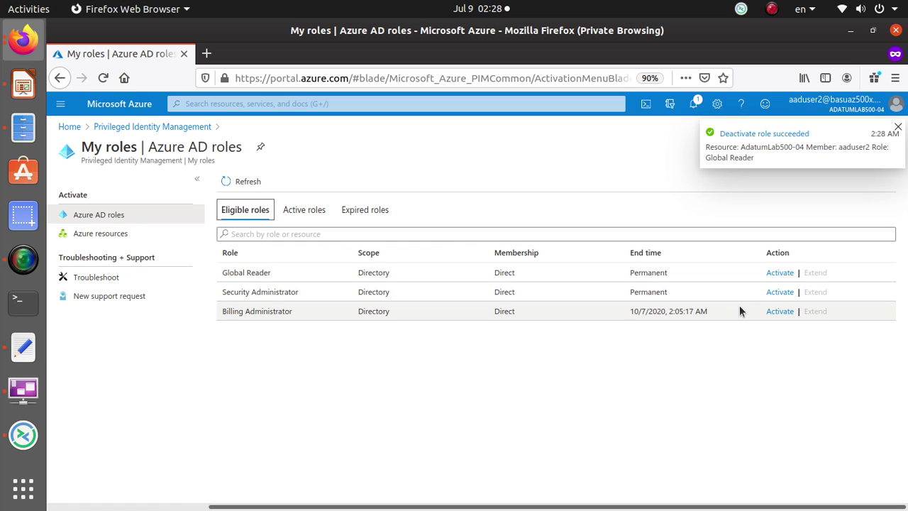
click(788, 274)
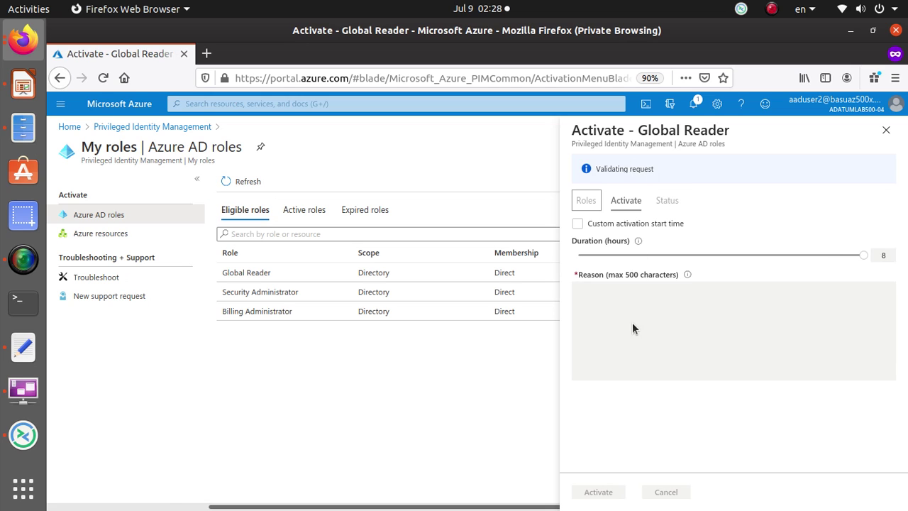
click(638, 294)
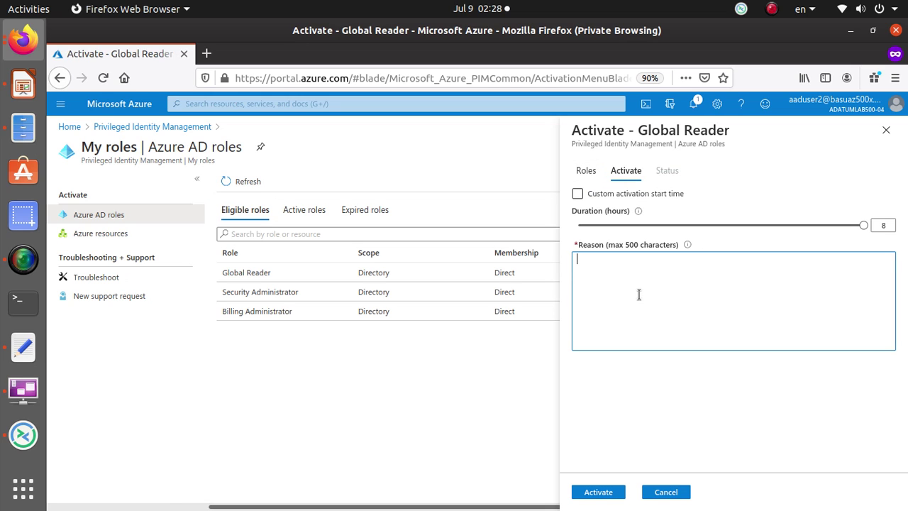
click(599, 492)
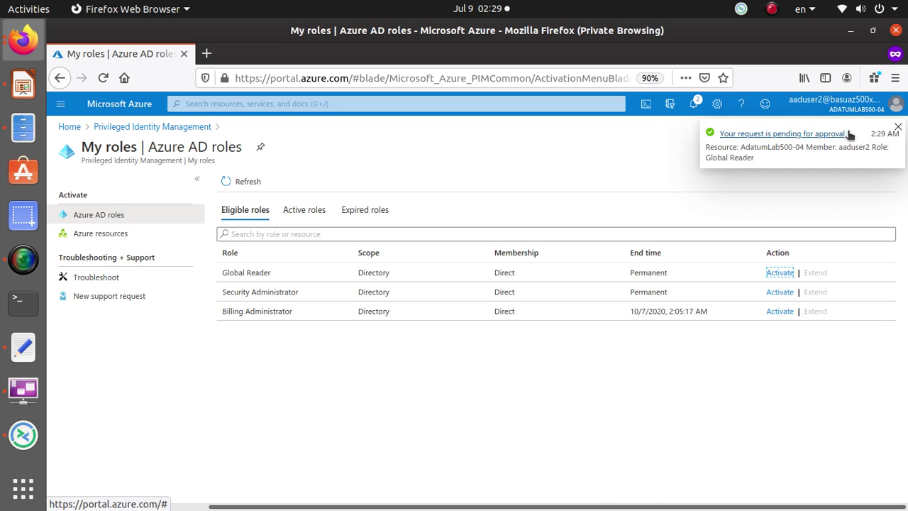
drag(790, 134, 720, 142)
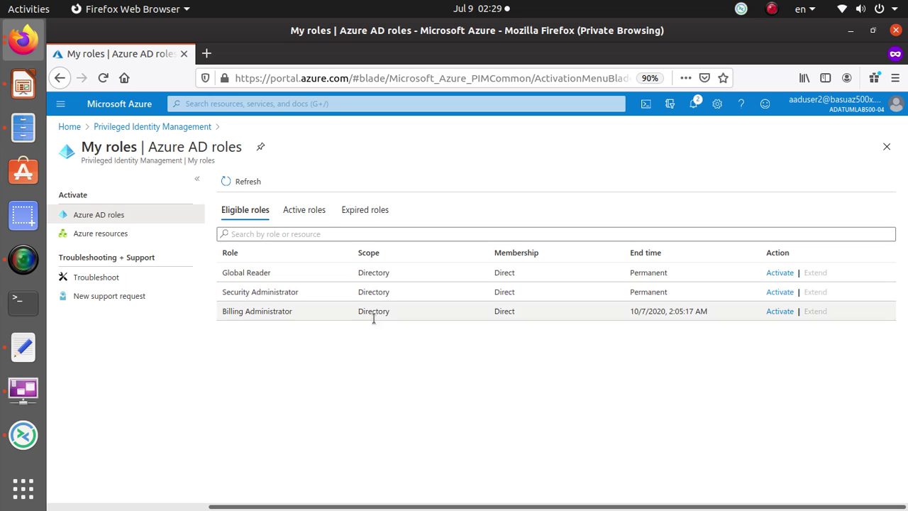
Confirm only Security Administrator remains active, and read the lab note on approving Global Reader.
click(305, 209)
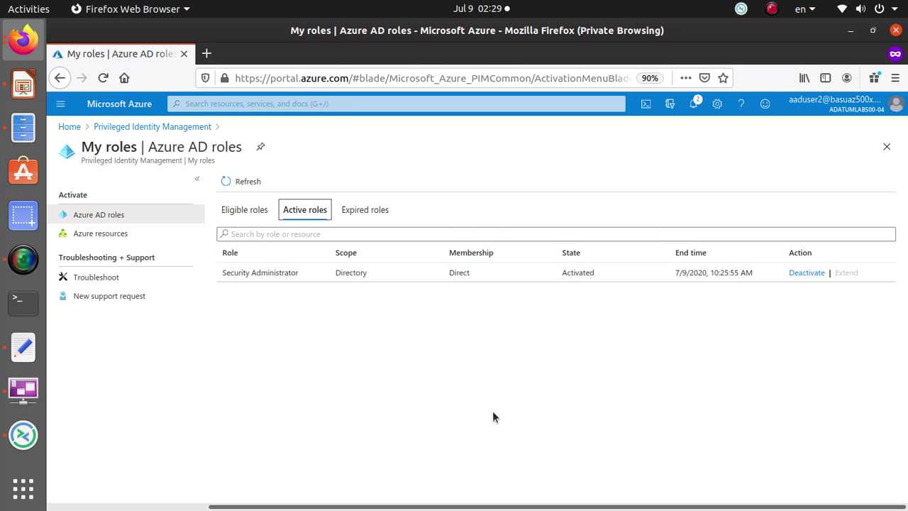
key(alt+Tab)
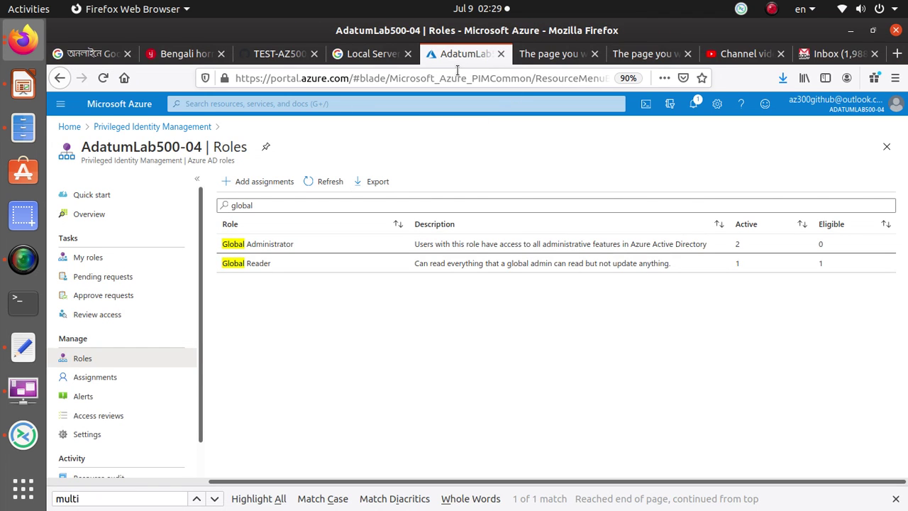
click(275, 54)
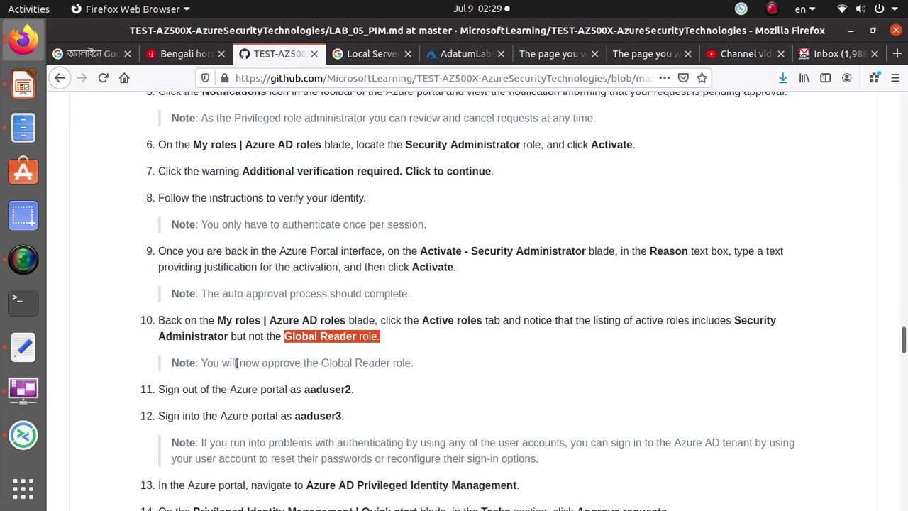
triple_click(312, 362)
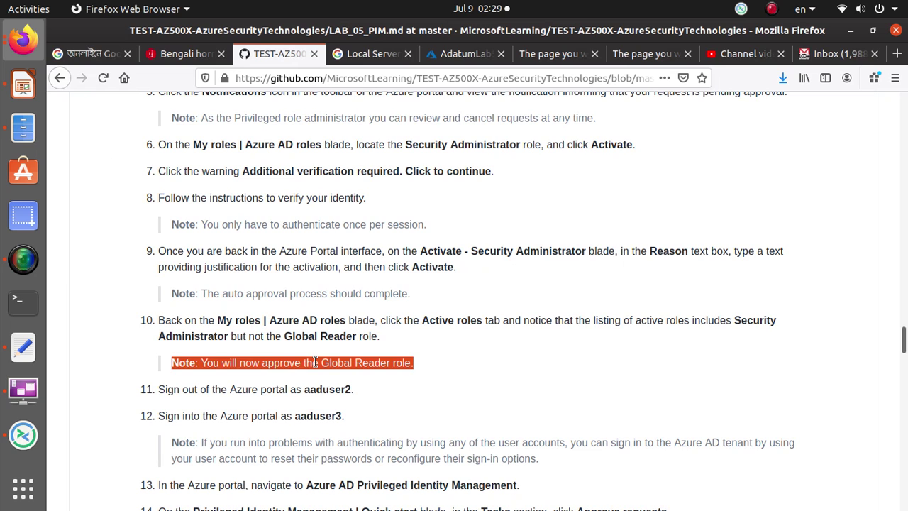
scroll(315, 363, down, 3)
Copy the approver account name from lab step 12.
triple_click(289, 277)
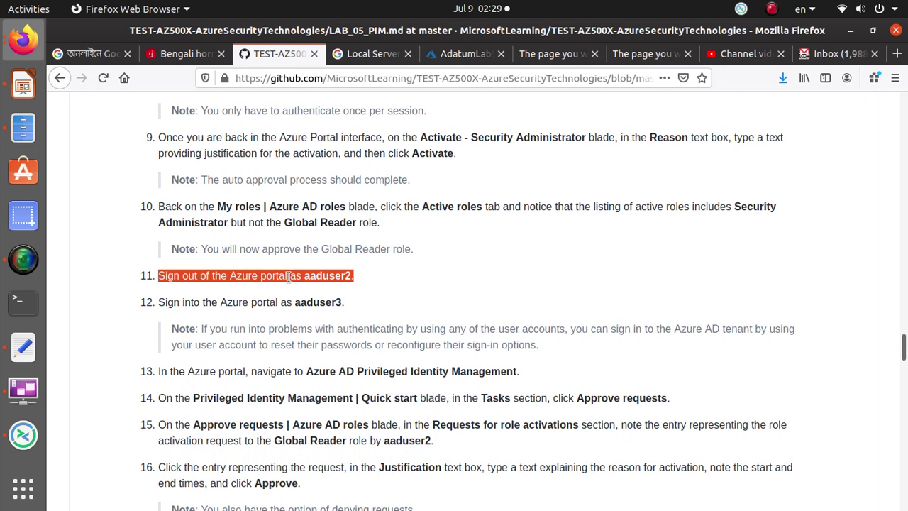
triple_click(334, 303)
drag(344, 303, 299, 304)
right_click(299, 303)
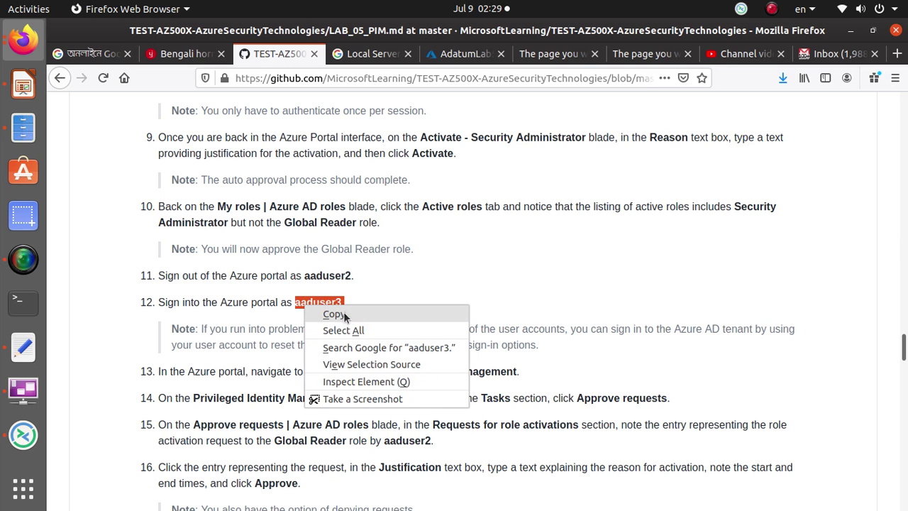
click(332, 313)
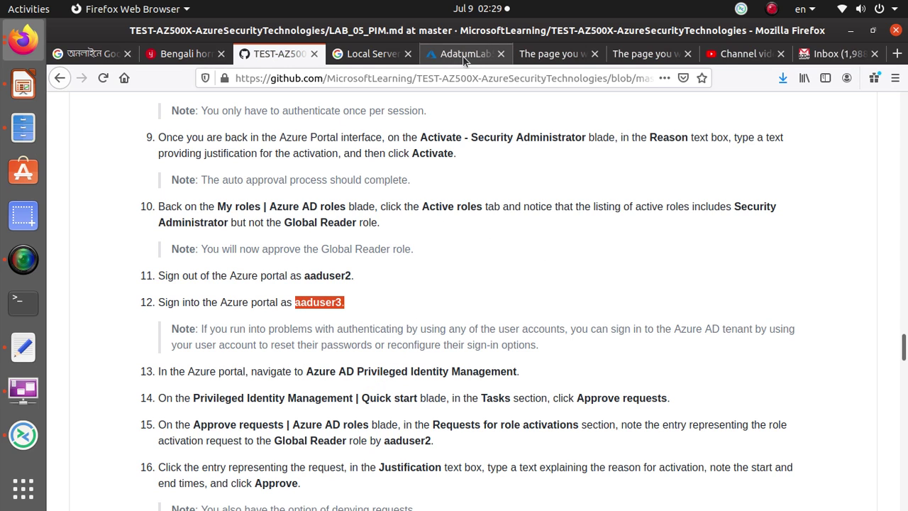
key(alt+Tab)
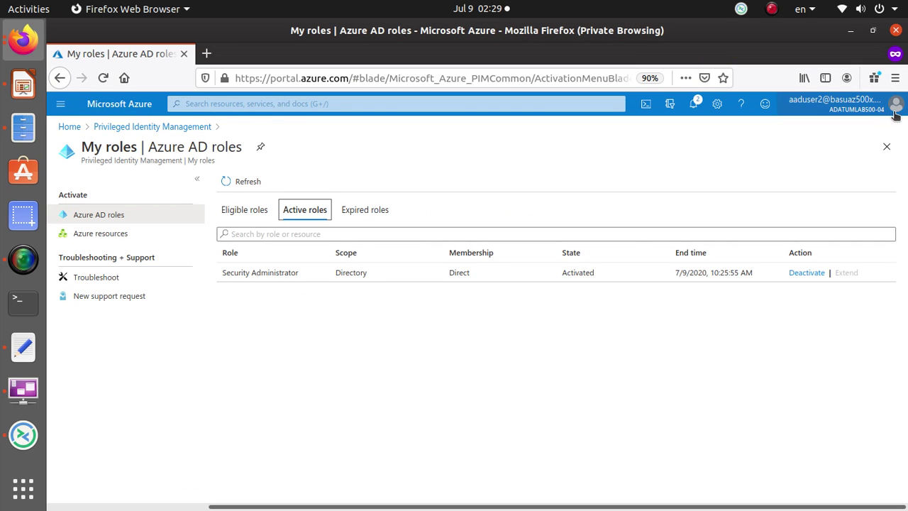
Sign out the second user and sign in as the approver with the address copied from the notes.
click(896, 104)
click(884, 130)
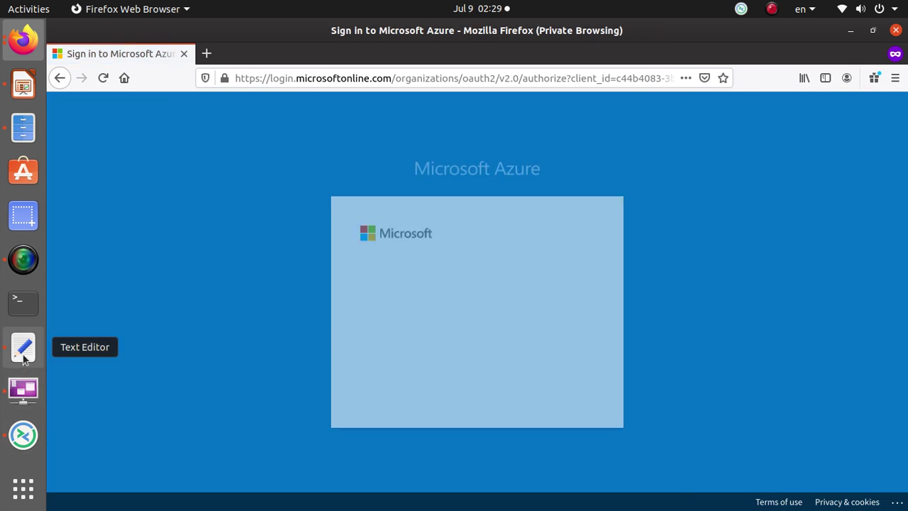
click(23, 347)
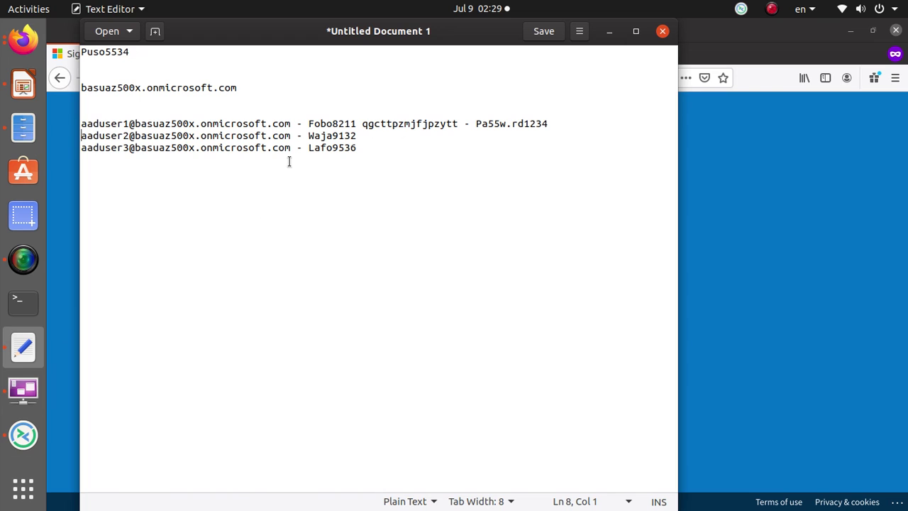
drag(291, 148, 71, 146)
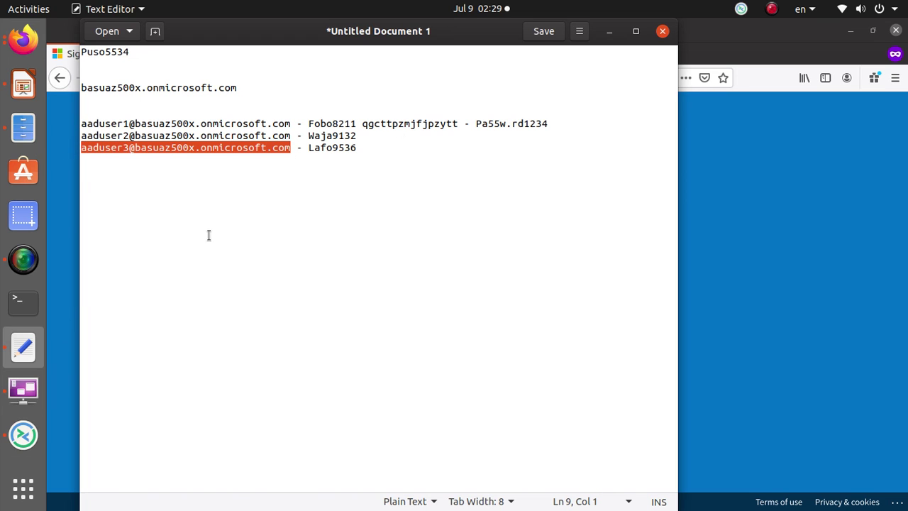
key(alt+Tab)
click(441, 366)
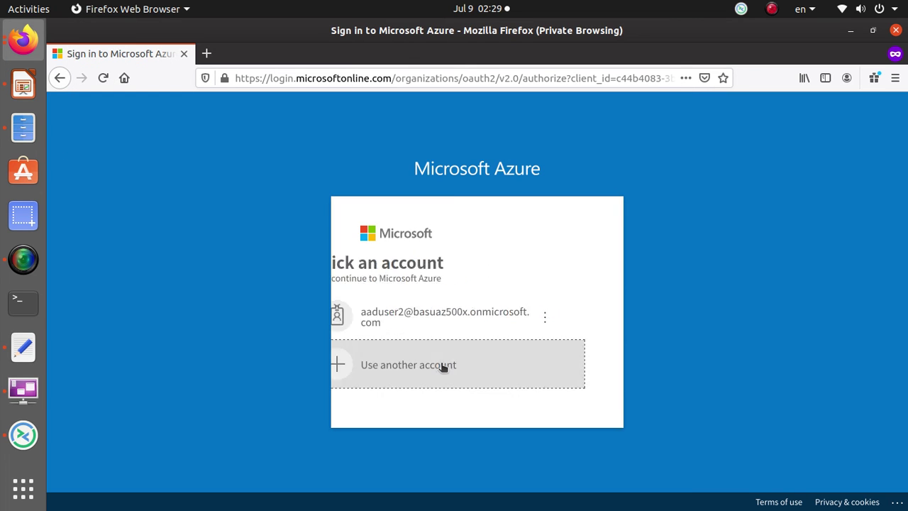
key(ctrl+v)
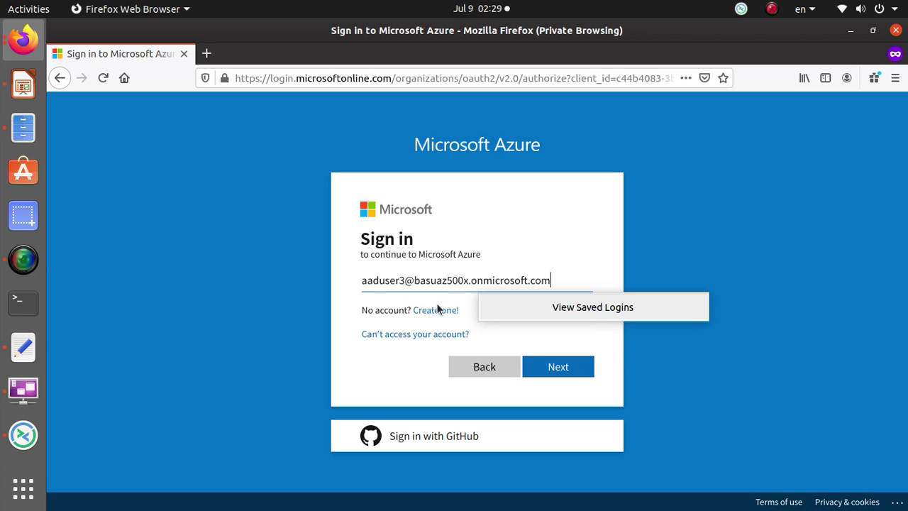
click(555, 364)
key(alt+Tab)
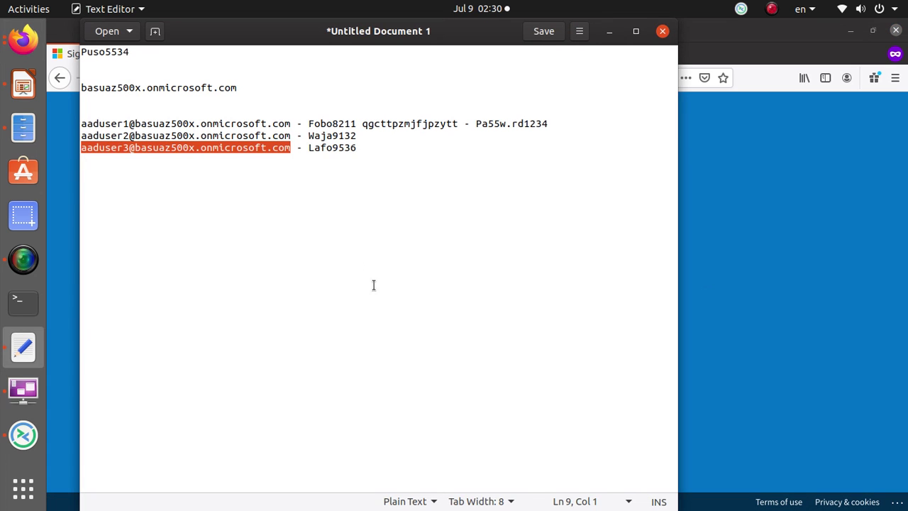
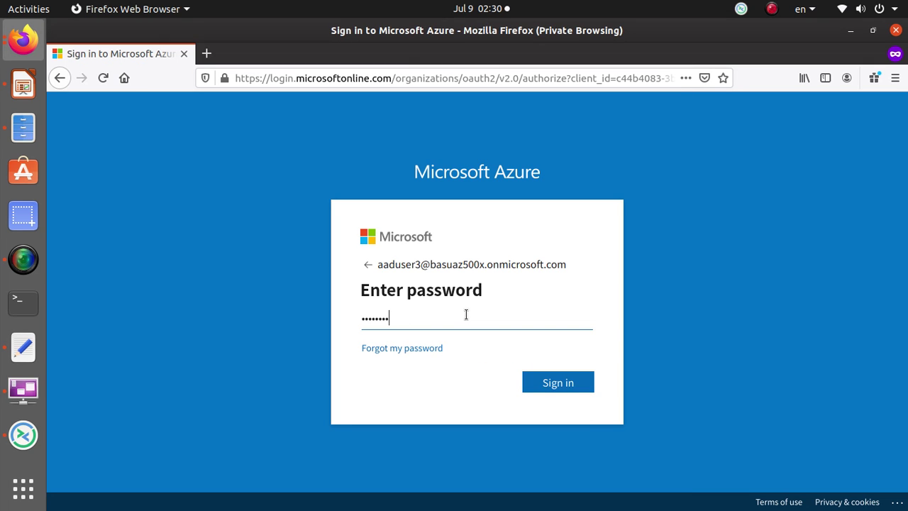
Submit the third lab user's password, then bring the GitHub lab instructions to the front.
click(566, 381)
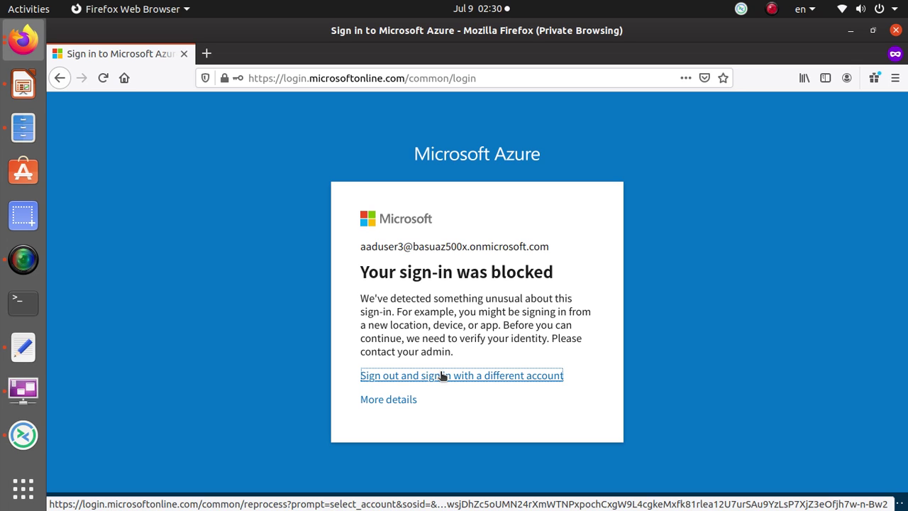
key(alt+Tab)
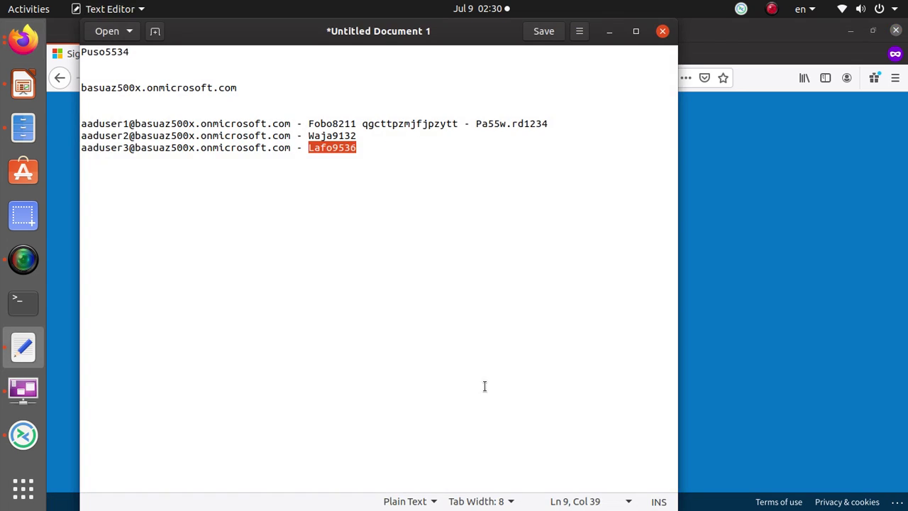
key(alt+Tab)
key(alt+Tab)
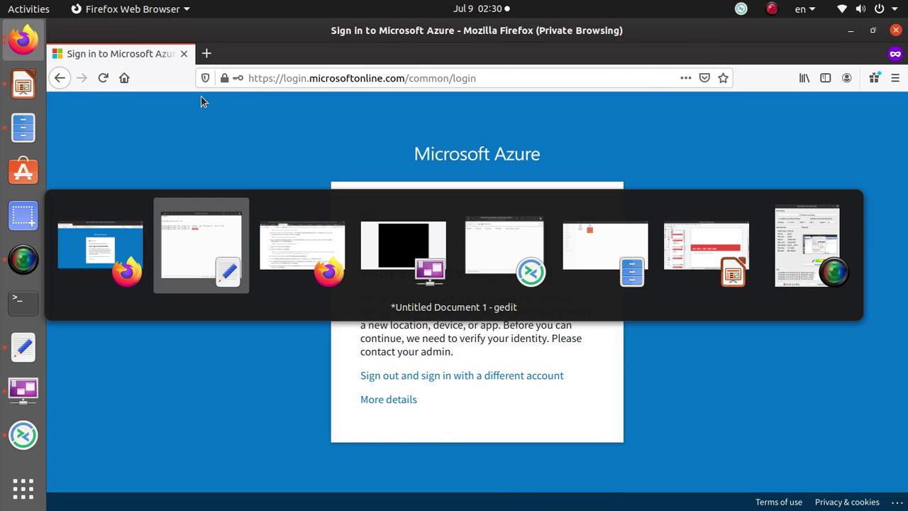
key(alt+Tab)
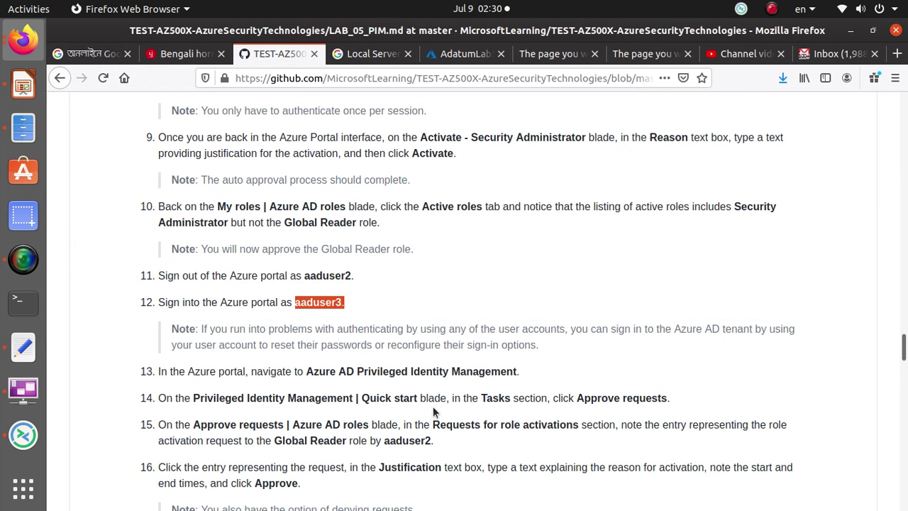
Highlight step 12's note on fixing sign-in problems, then return to the AdatumLab Azure portal tab.
drag(201, 328, 530, 343)
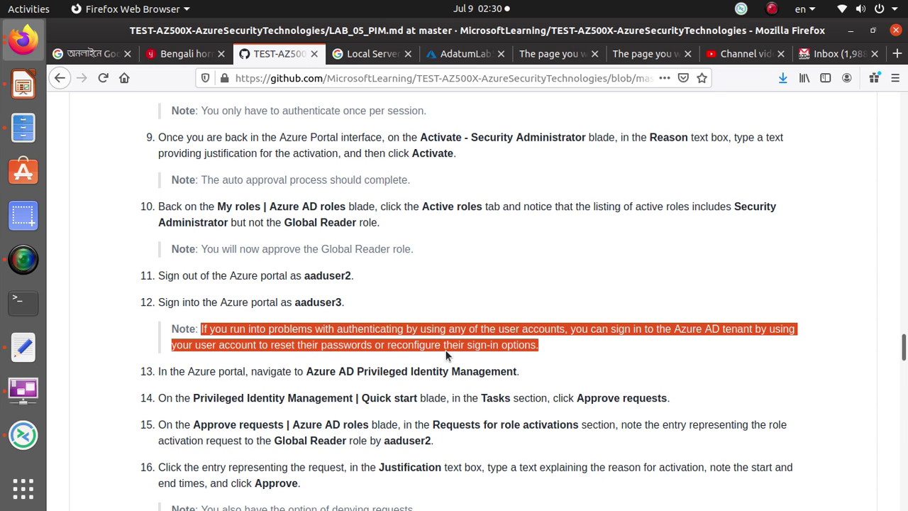
key(alt+Tab)
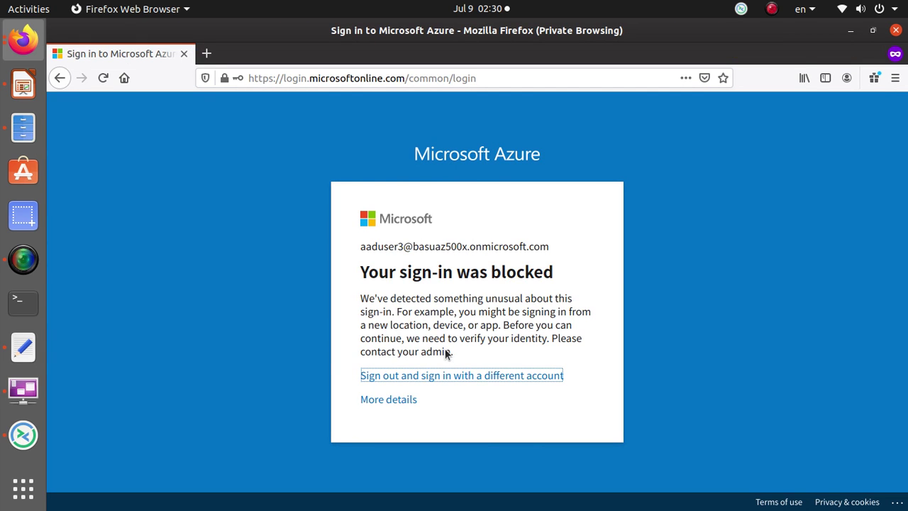
key(alt+Tab)
key(alt+Tab)
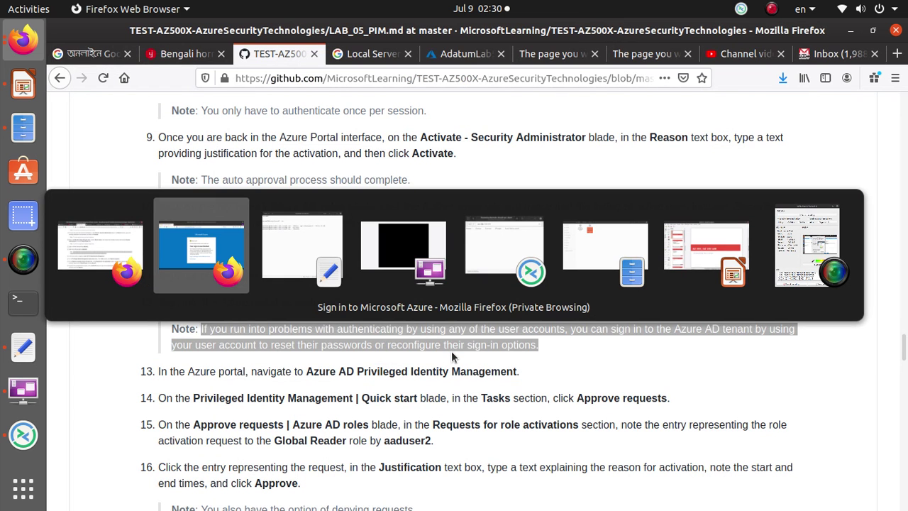
key(alt+shift+Tab)
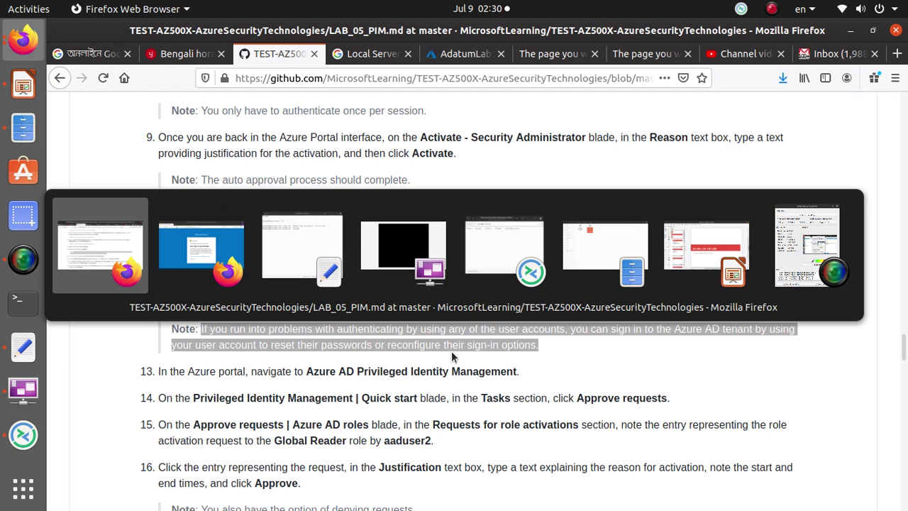
key(alt+Tab)
key(alt+Tab)
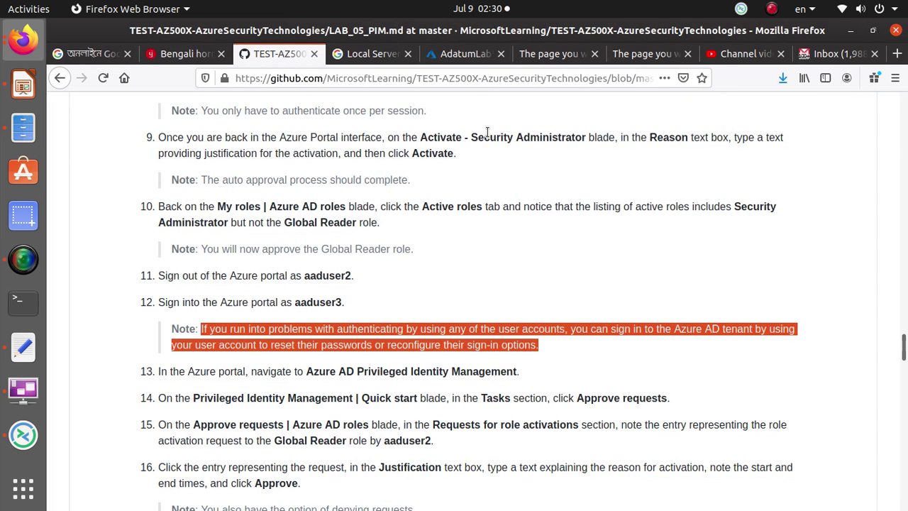
click(461, 57)
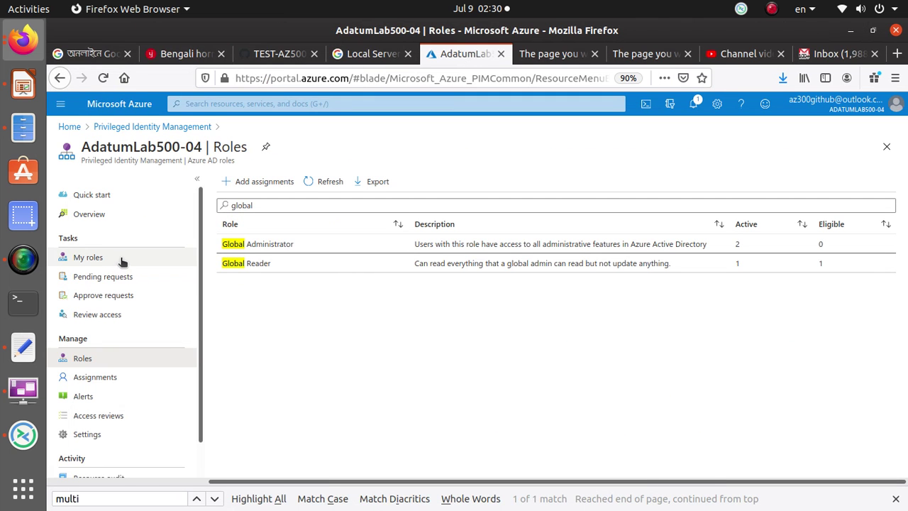
Switch to the AdatumLab500-04 directory and open its Azure Active Directory.
click(71, 128)
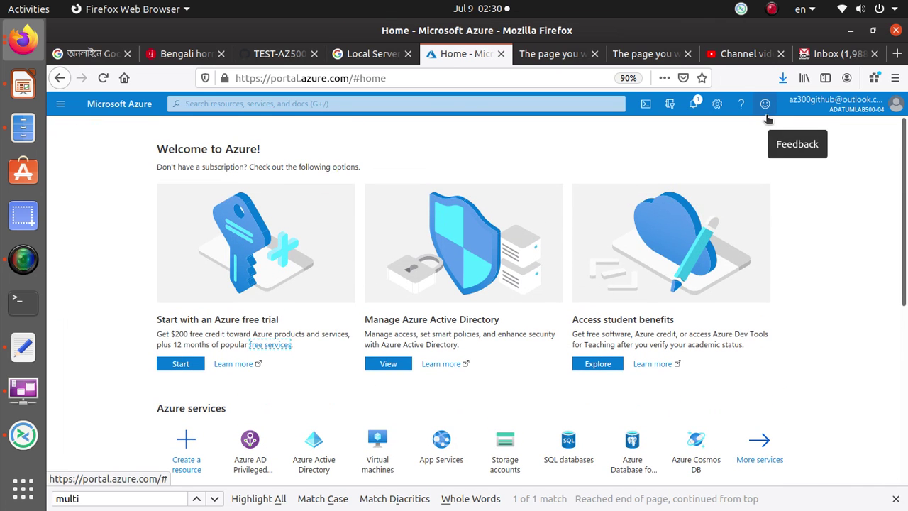
click(878, 107)
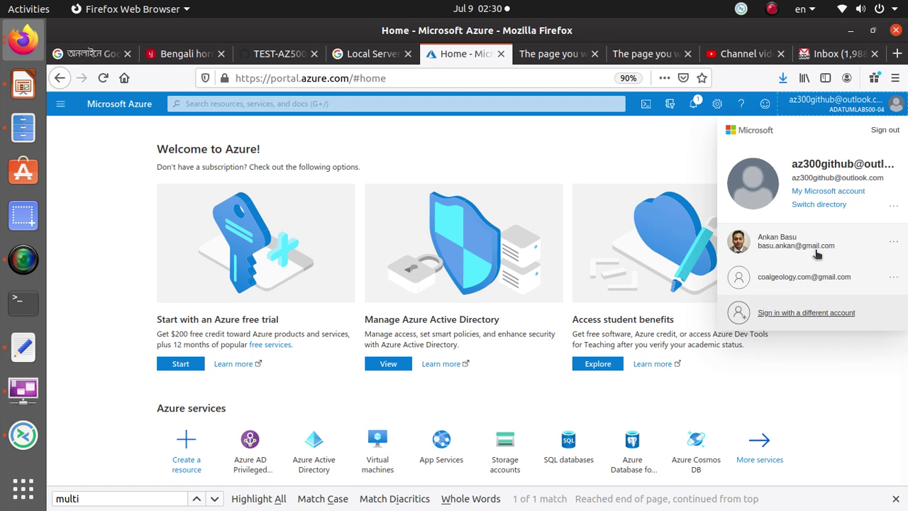
click(669, 104)
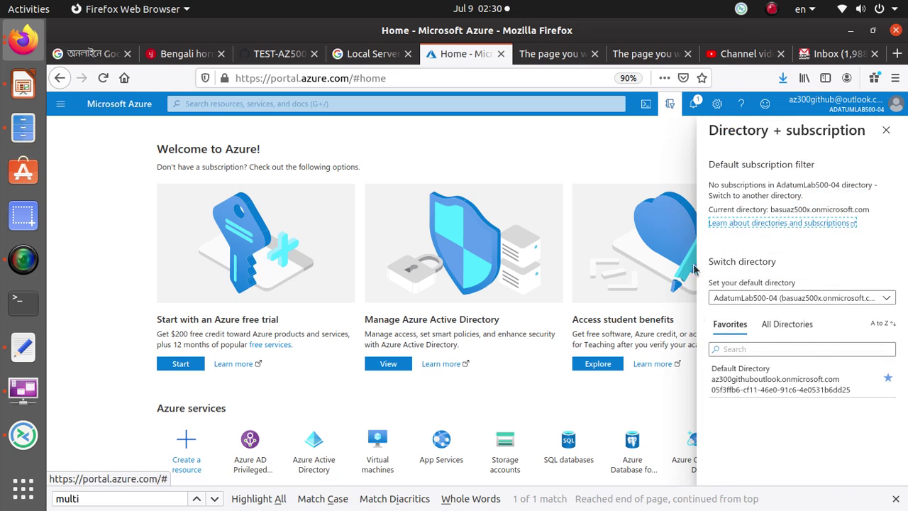
click(787, 324)
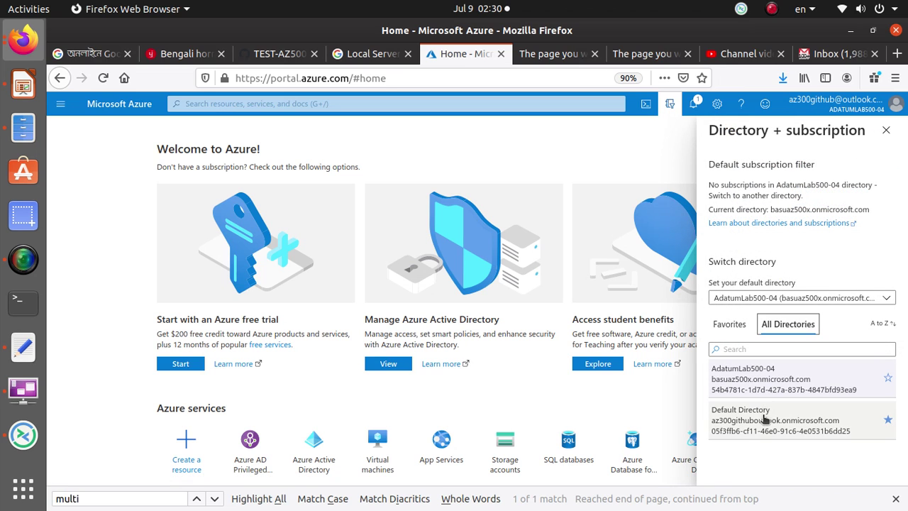
click(758, 370)
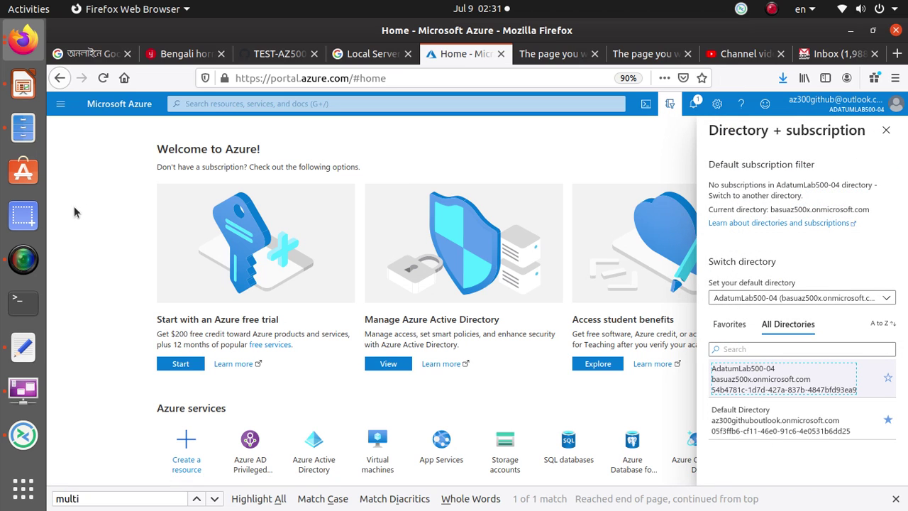
click(321, 465)
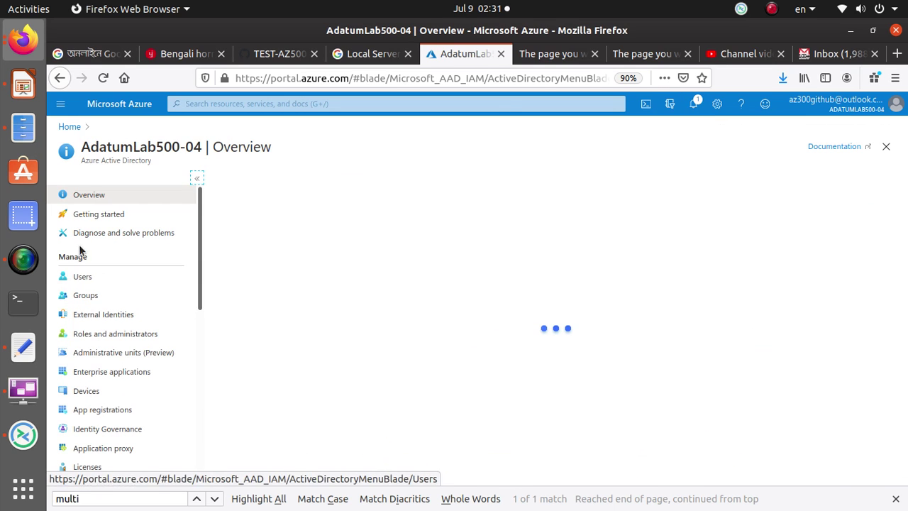
Go through Security and MFA settings to the per-user multi-factor authentication list.
scroll(135, 408, down, 1)
scroll(140, 418, down, 1)
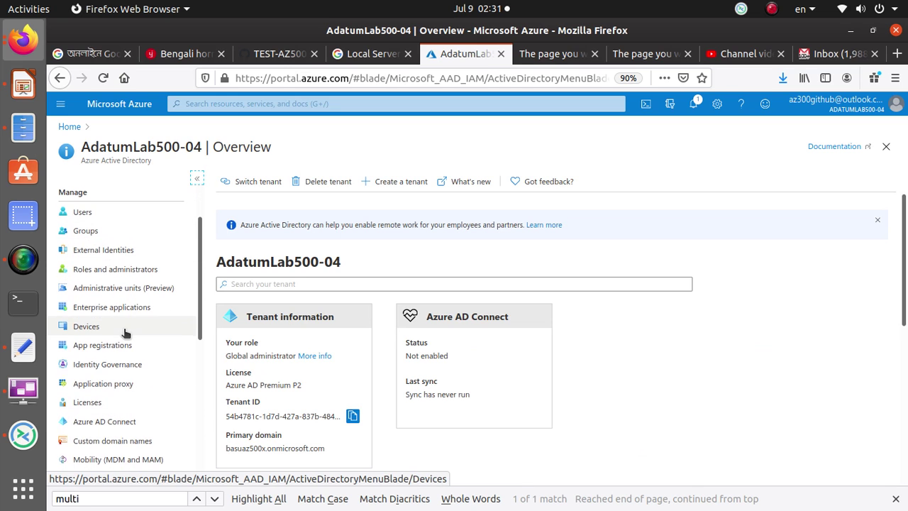
scroll(126, 326, down, 5)
click(112, 401)
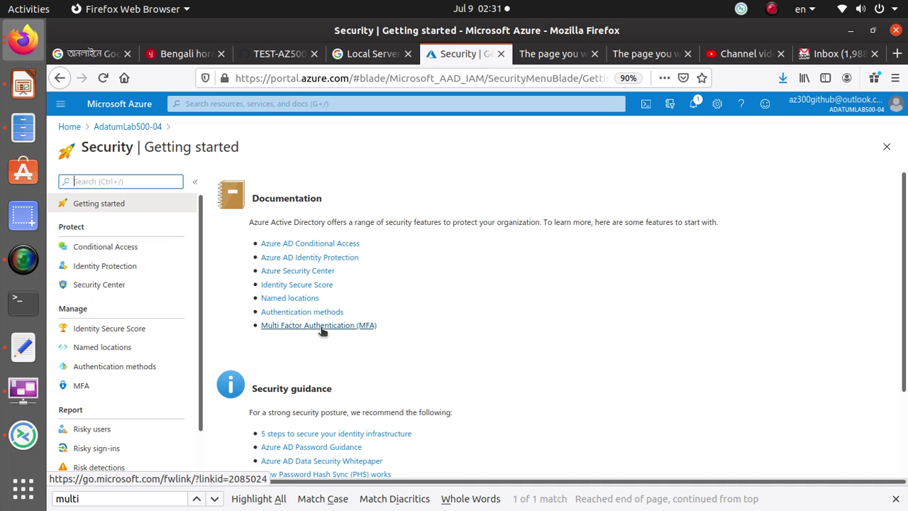
click(80, 385)
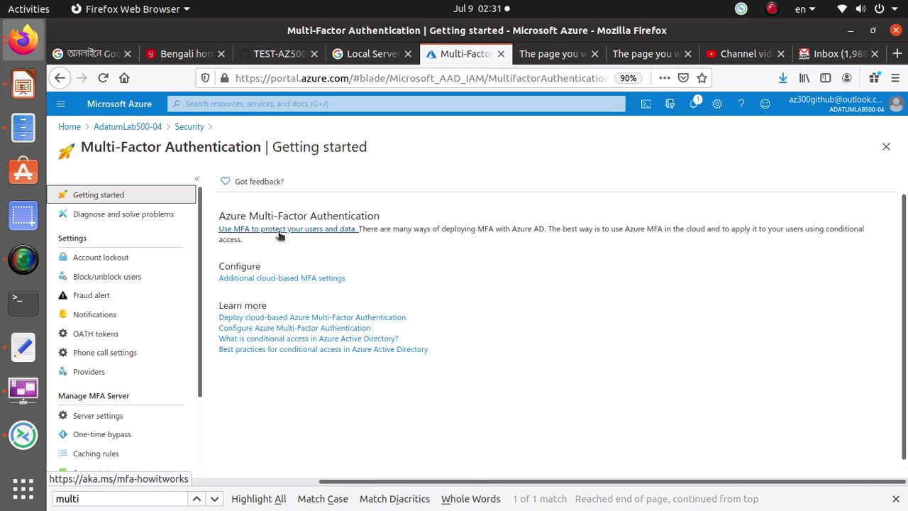
click(277, 278)
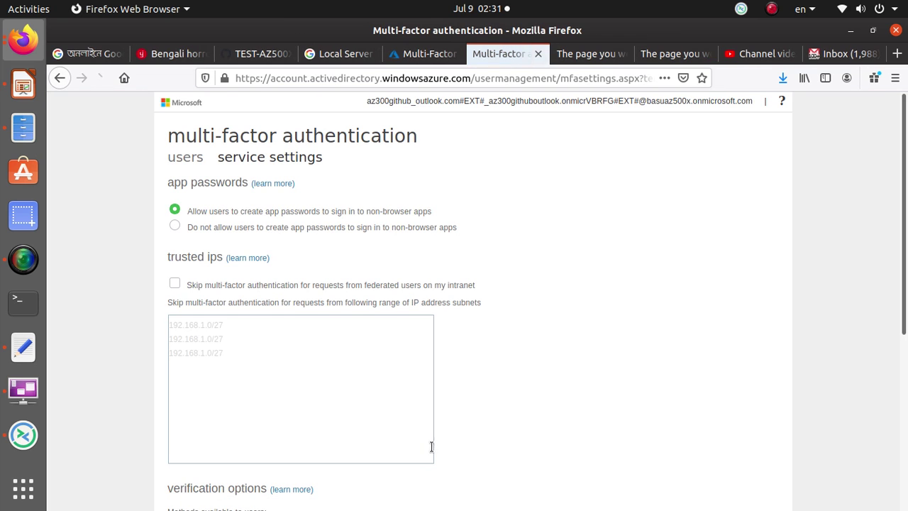
click(187, 157)
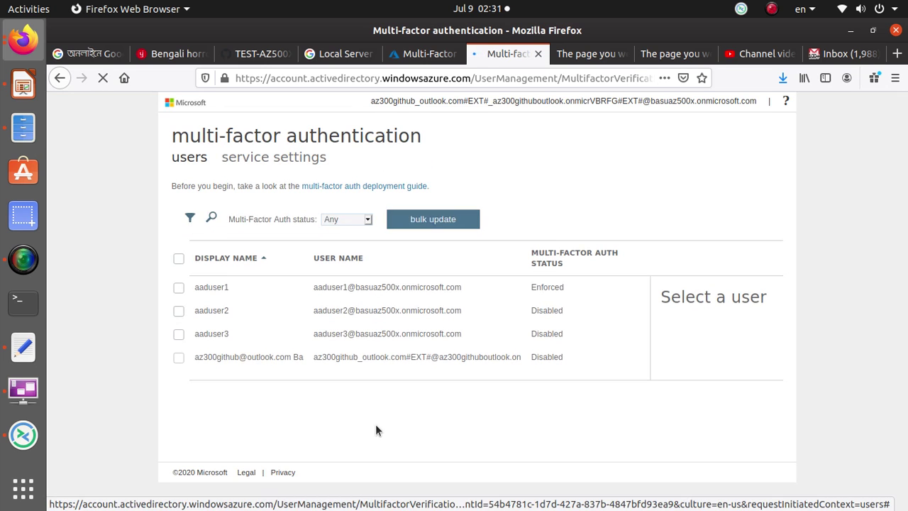
Enable multi-factor authentication for the third lab user, then return to the blocked sign-in window.
click(178, 334)
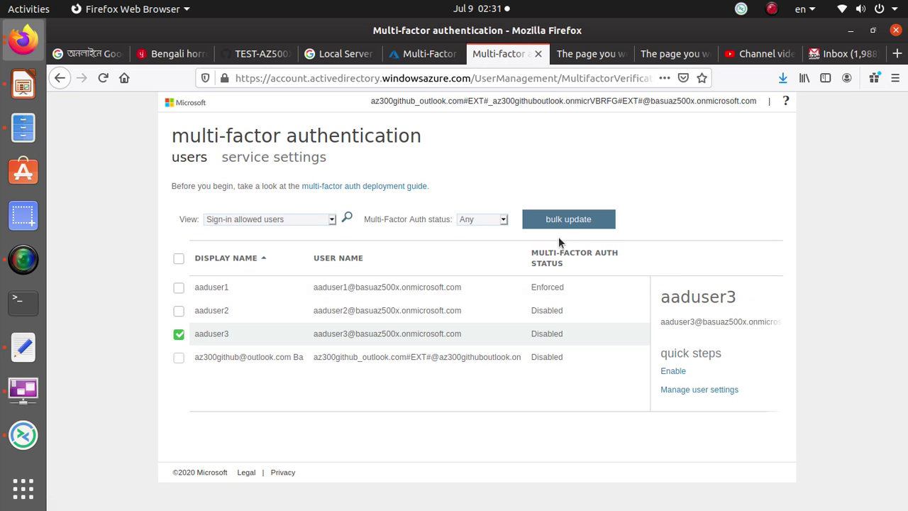
click(673, 371)
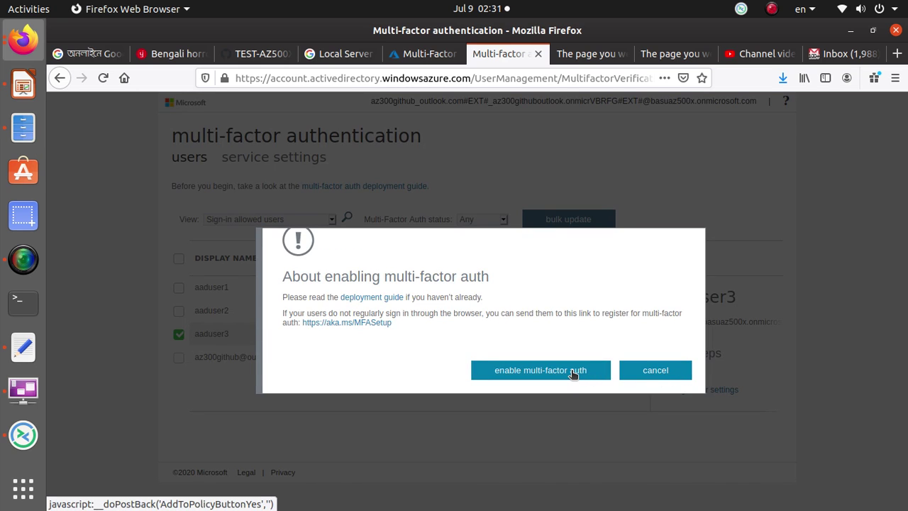
click(573, 371)
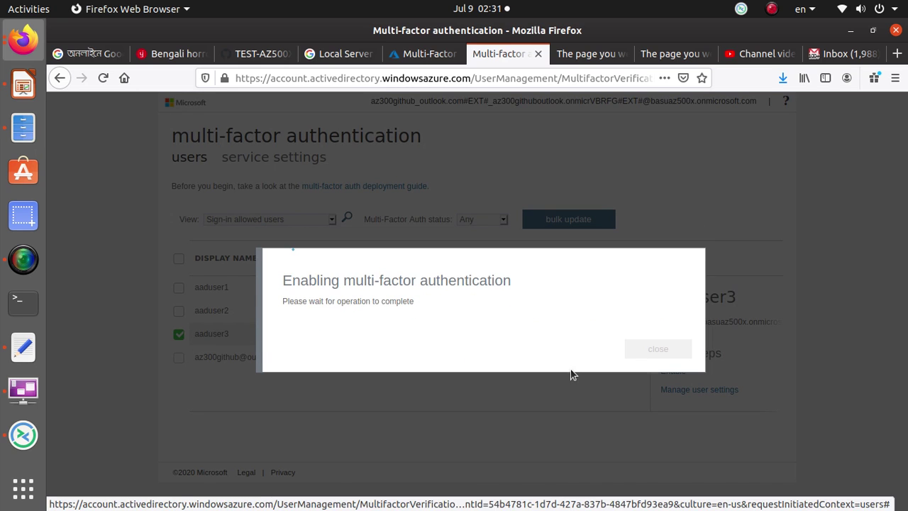
click(658, 350)
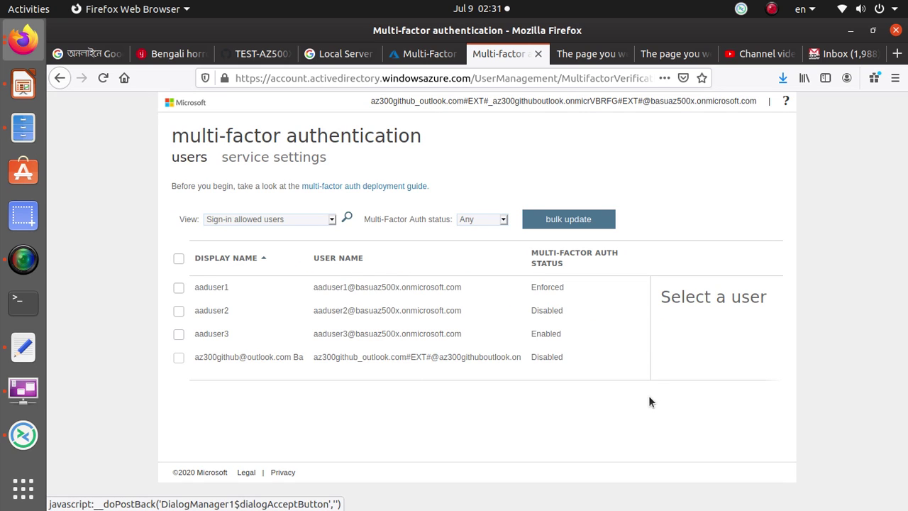
key(alt+Tab)
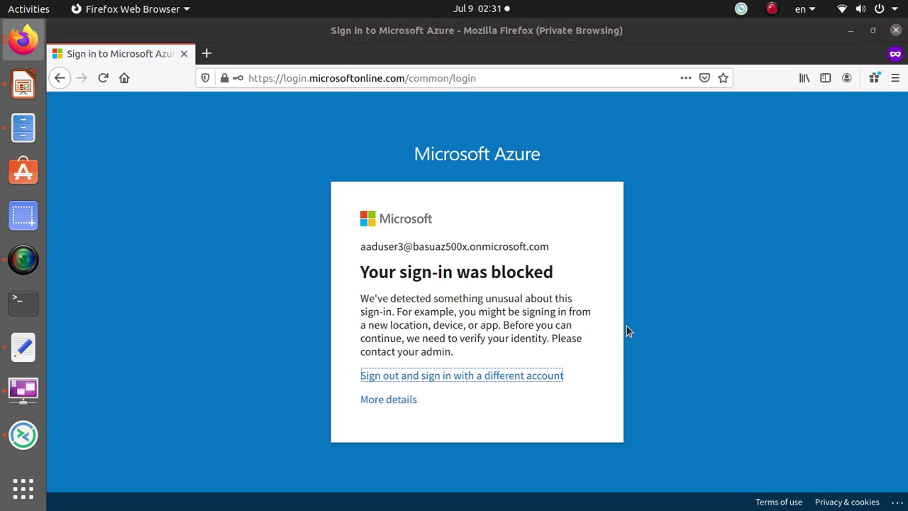
Sign out of the blocked session and start a new sign-in, clearing a mistaken entry from the email field.
click(462, 379)
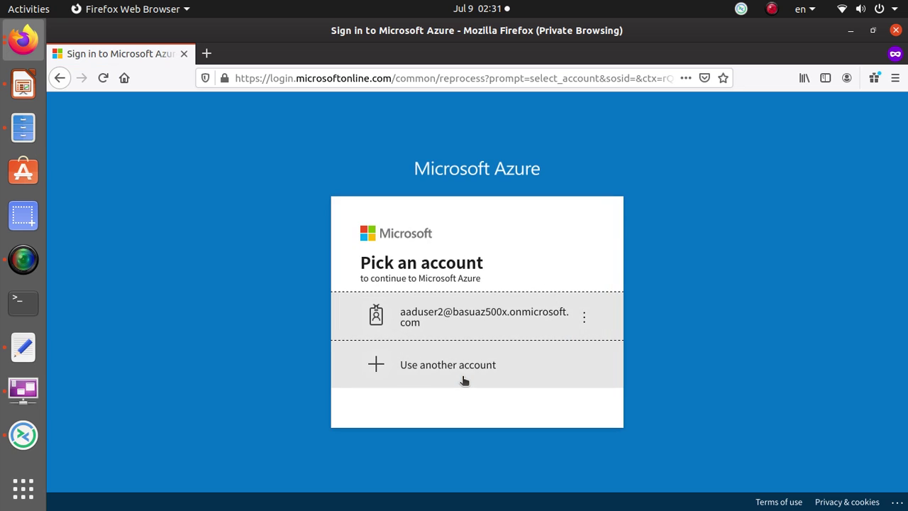
click(438, 365)
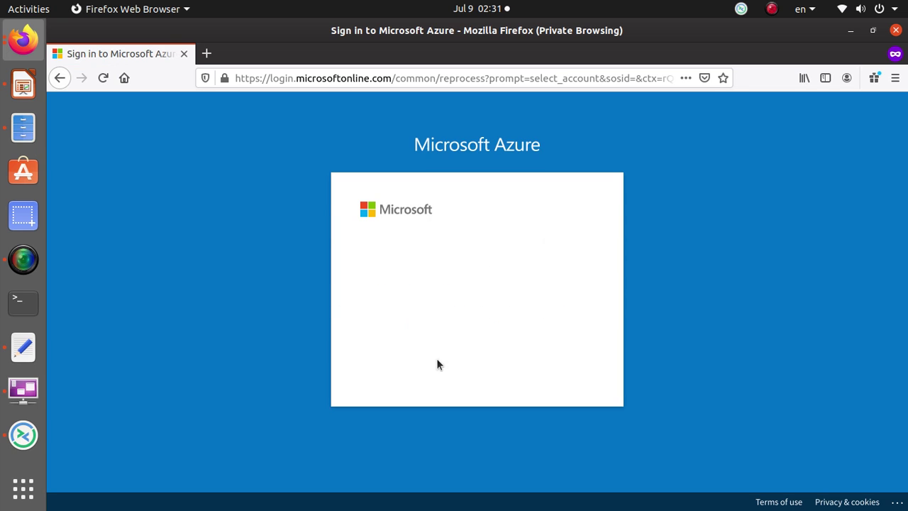
click(408, 281)
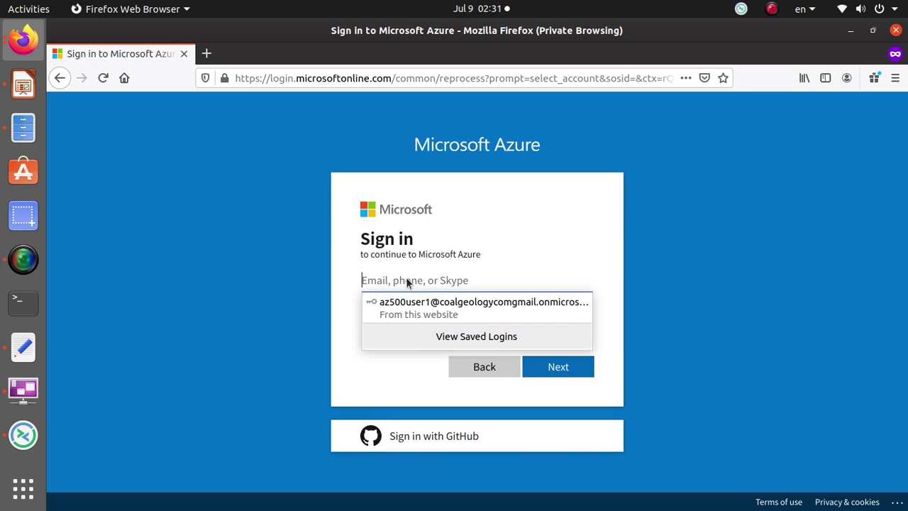
key(ctrl+z)
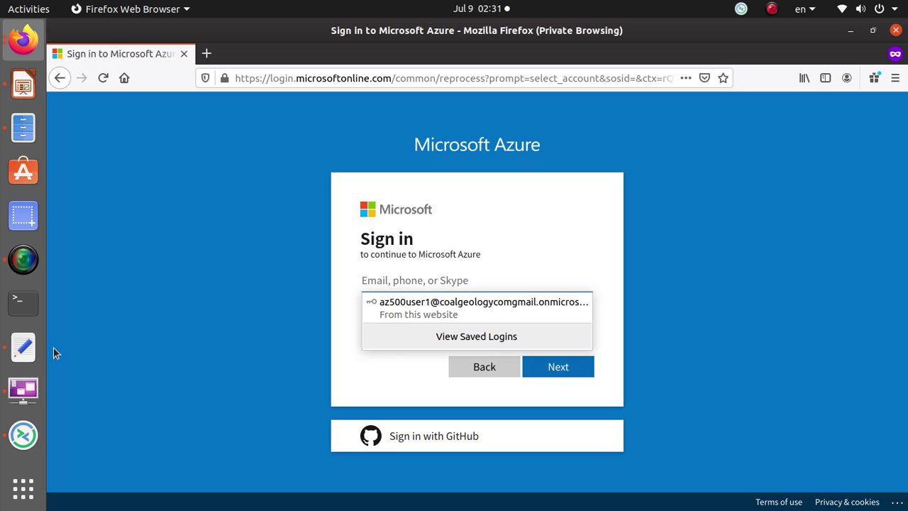
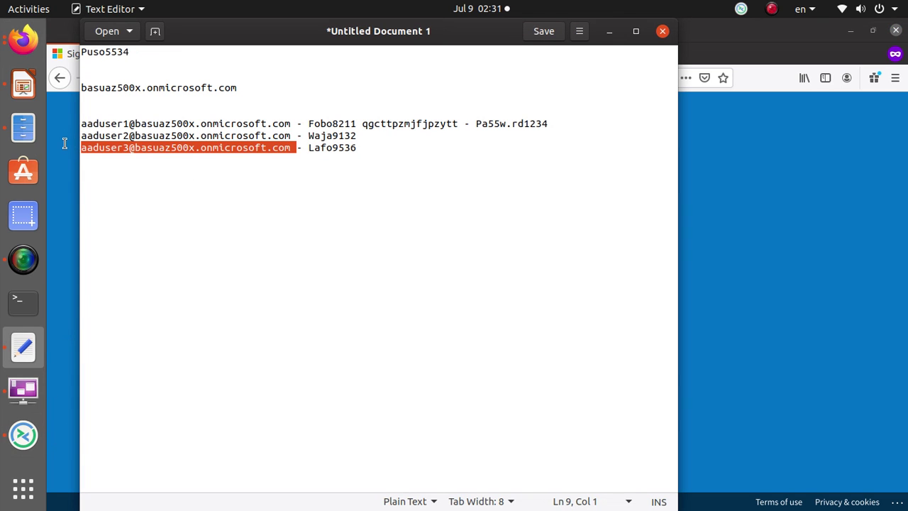
Sign in with the third user's e-mail, then autofill the password from a saved Firefox login.
key(alt+Tab)
key(ctrl+v)
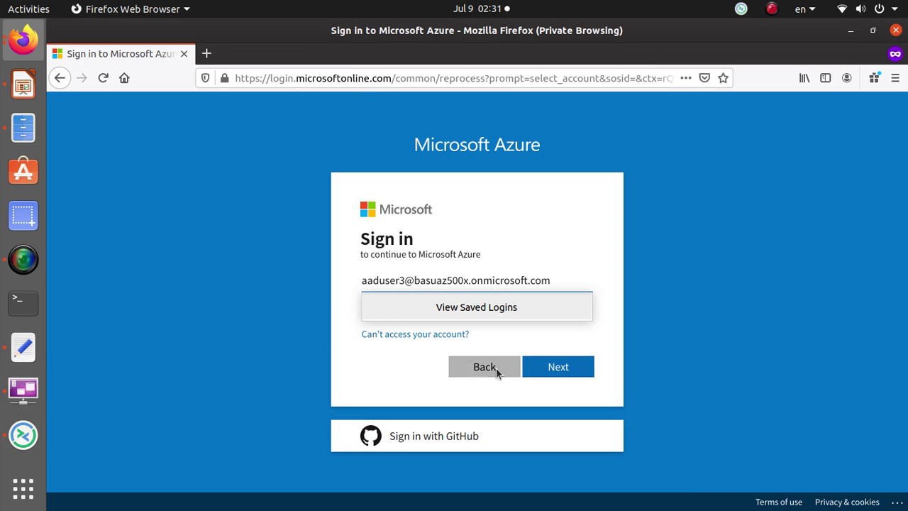
click(583, 361)
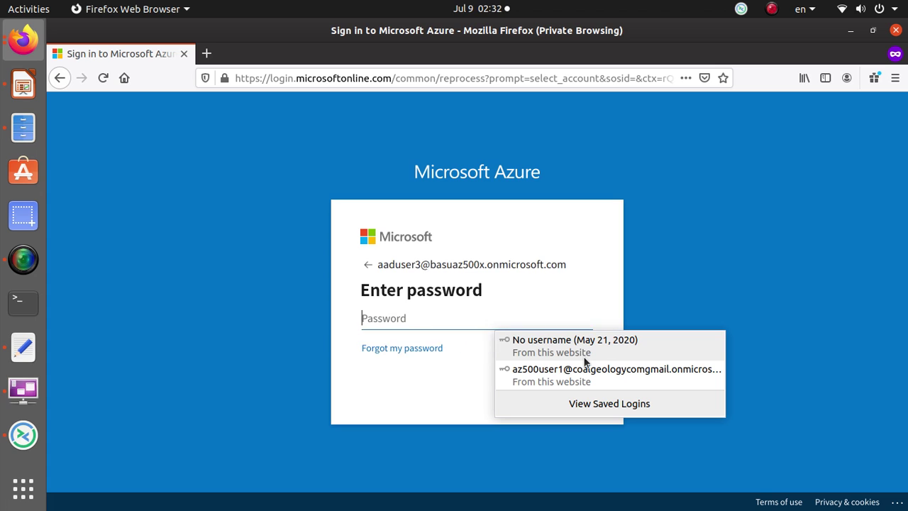
click(410, 318)
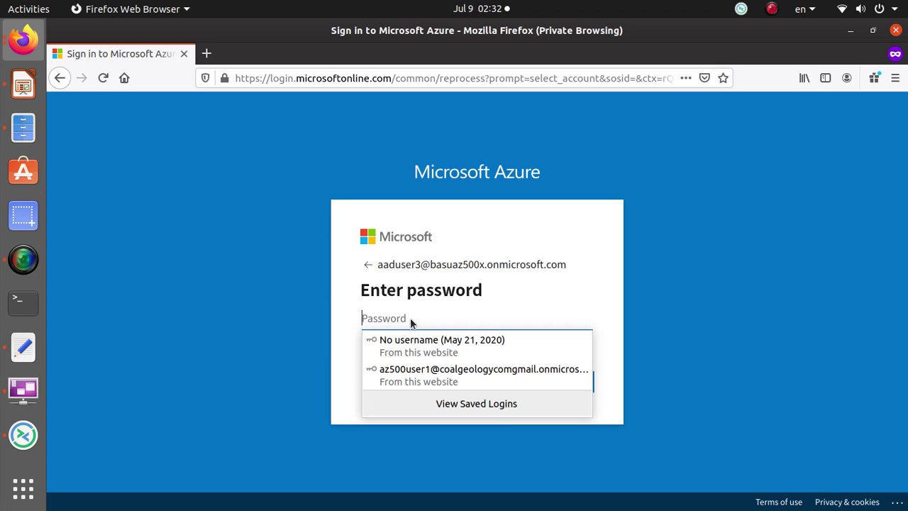
click(428, 375)
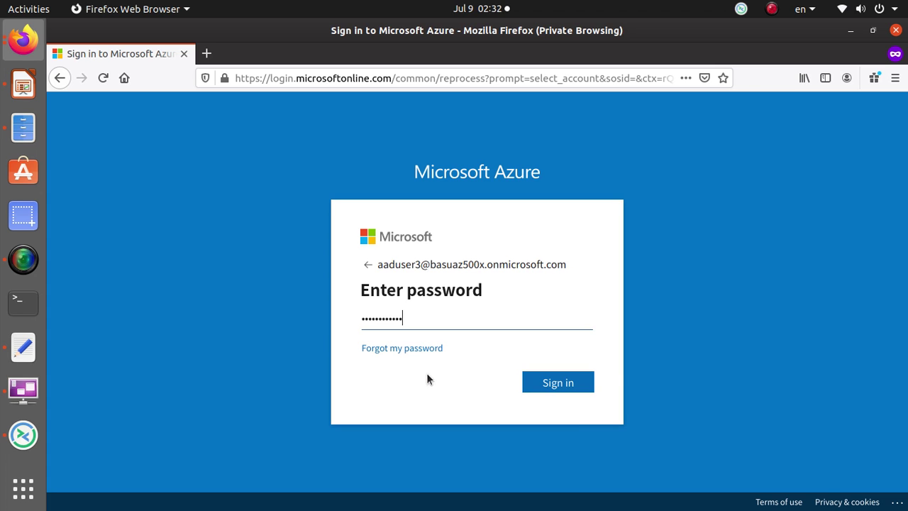
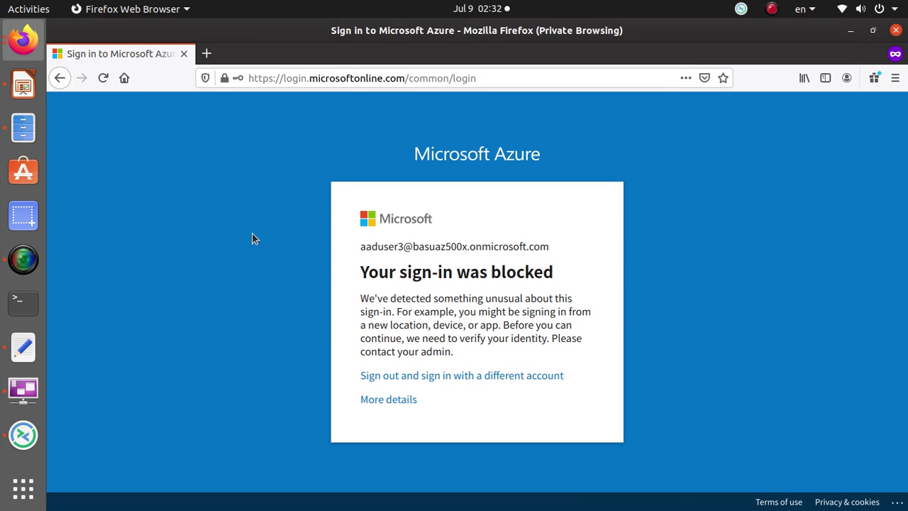
Return to the administrator's Firefox window and its Azure portal tab.
key(alt+Tab)
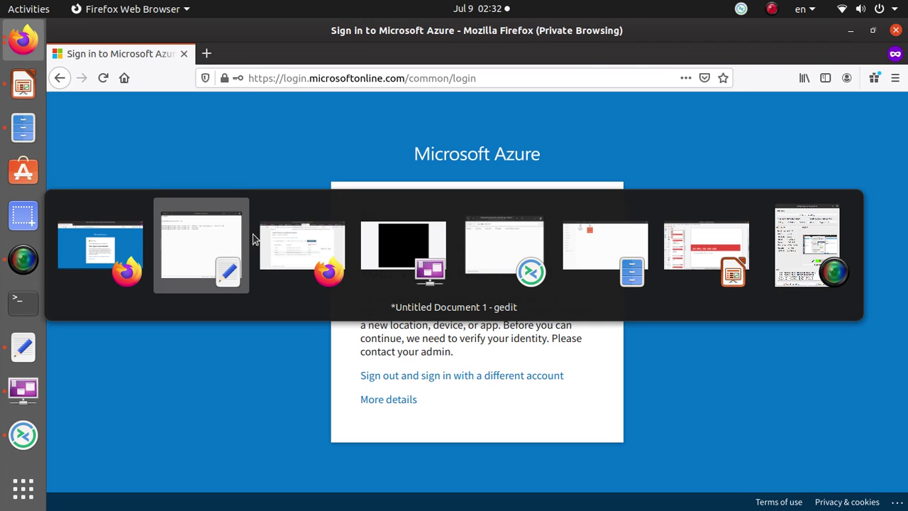
click(254, 239)
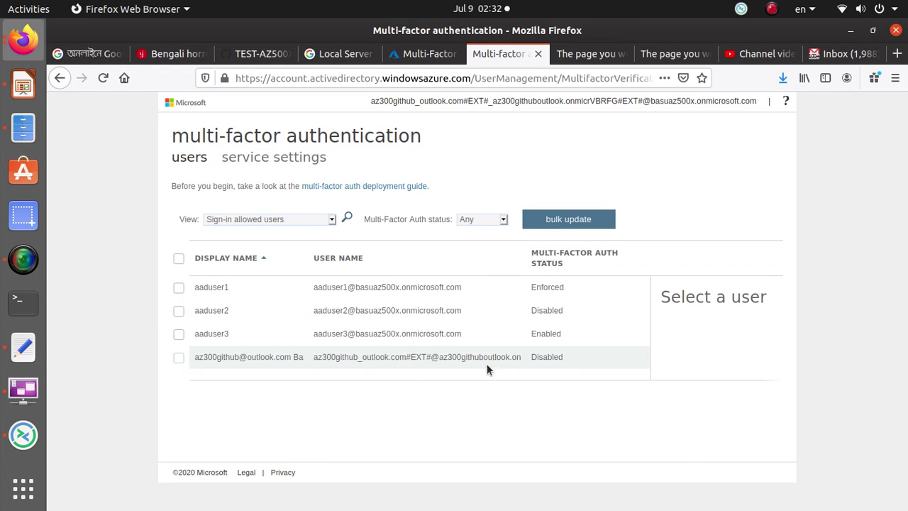
click(425, 56)
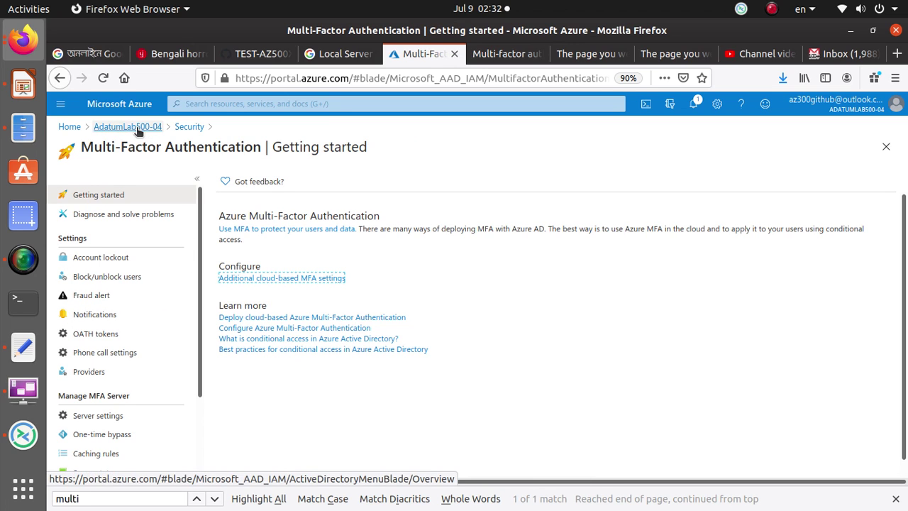
Open Identity Protection from the AdatumLab500-04 directory's Security page.
click(134, 127)
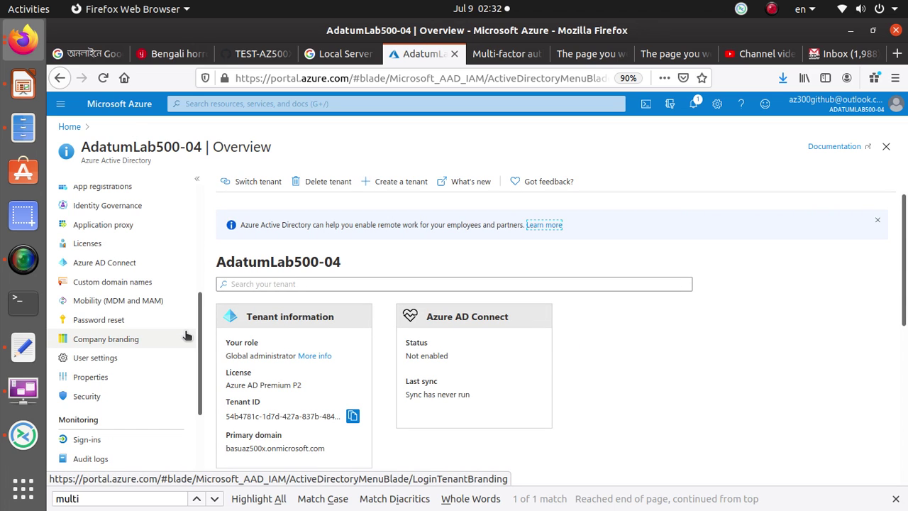
scroll(186, 336, down, 2)
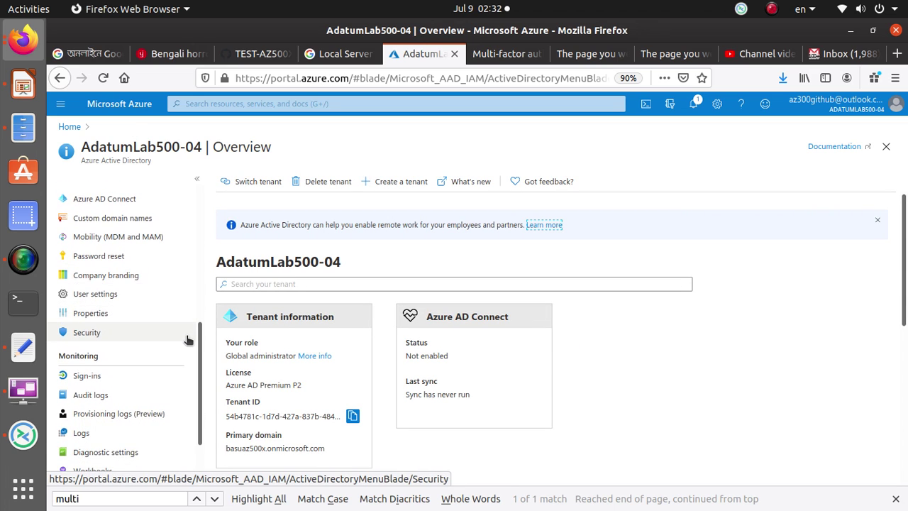
scroll(187, 339, up, 2)
scroll(187, 339, down, 3)
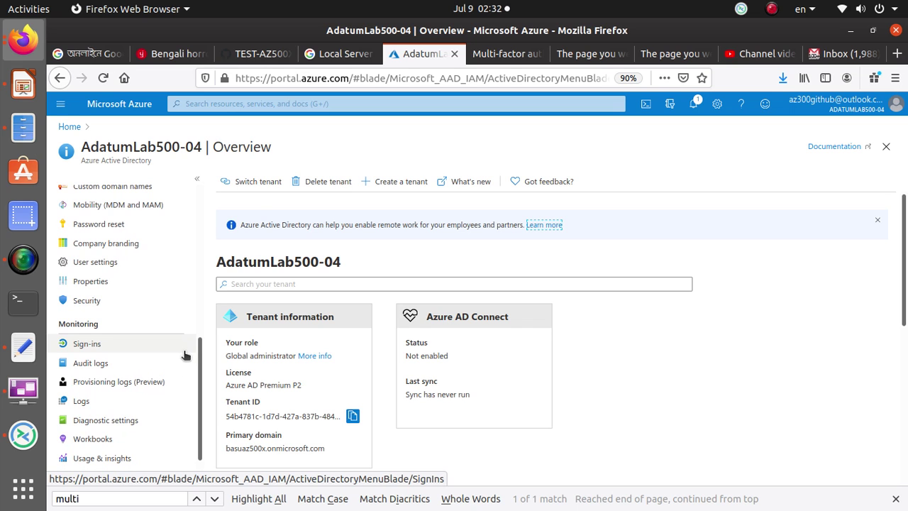
scroll(135, 339, up, 2)
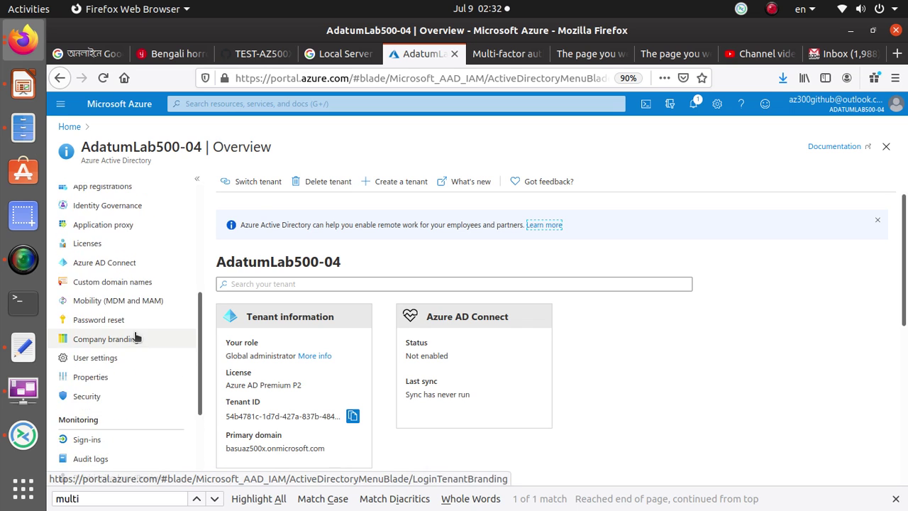
scroll(126, 335, down, 1)
click(120, 331)
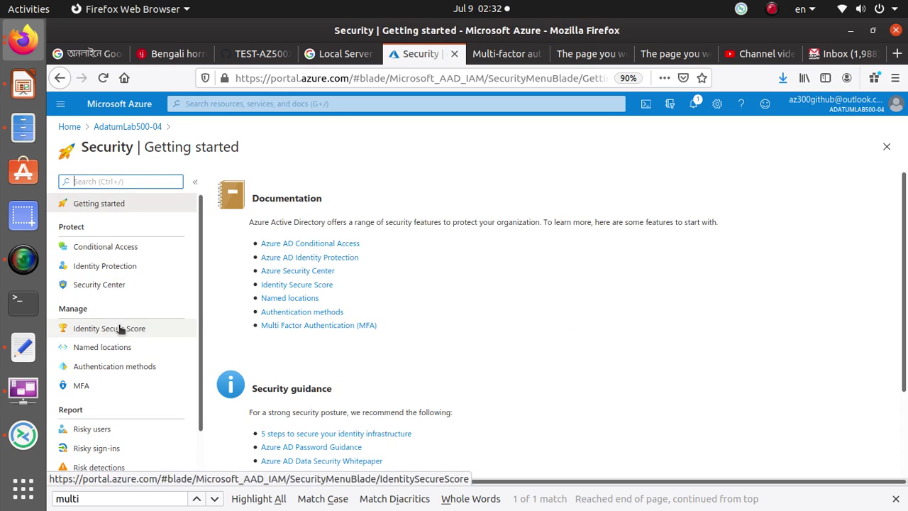
click(148, 265)
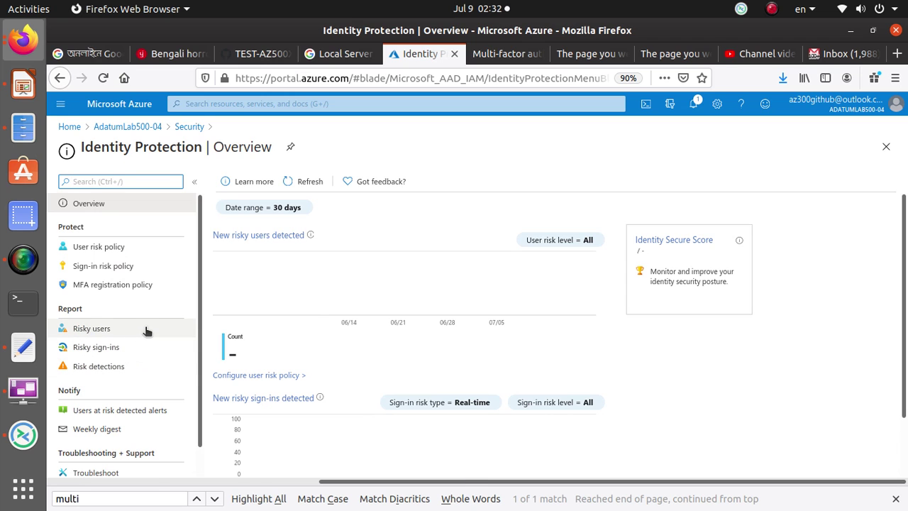
In Risky sign-ins, confirm the flagged Montreal, Quebec sign-in as safe.
click(147, 349)
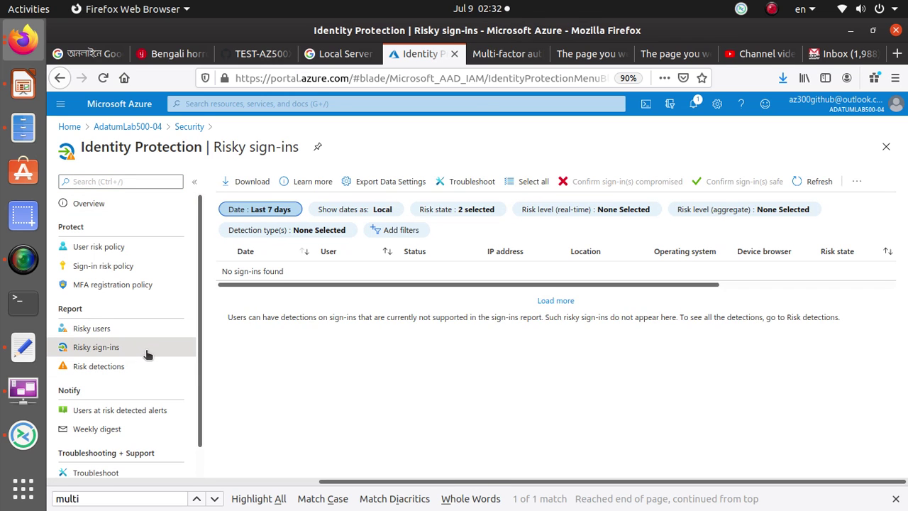
click(279, 279)
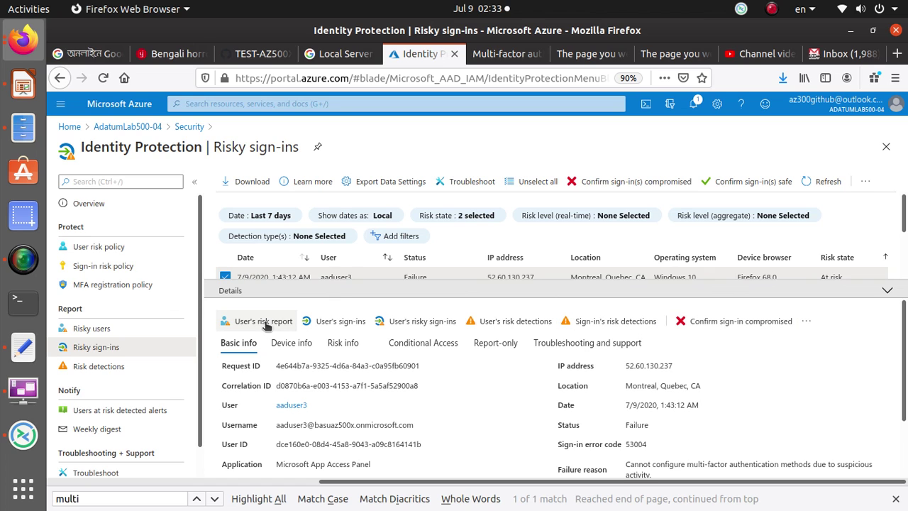
scroll(596, 255, down, 3)
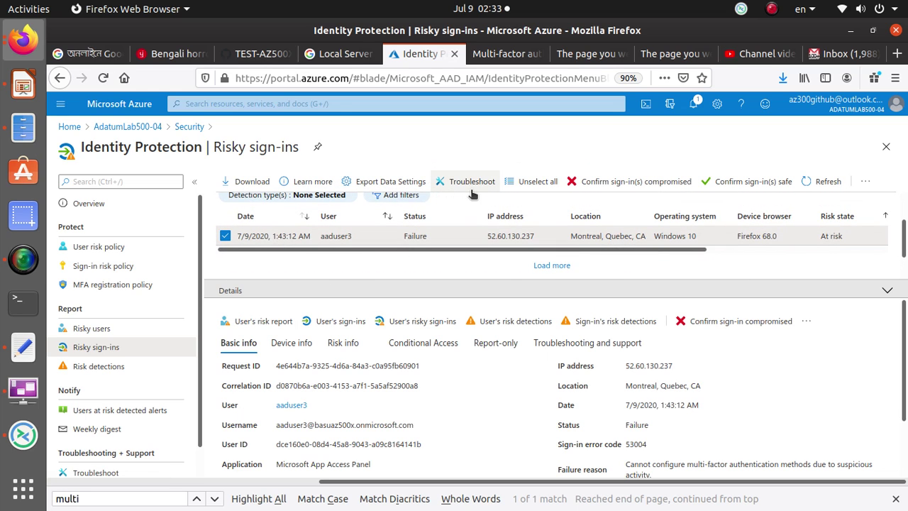
click(754, 182)
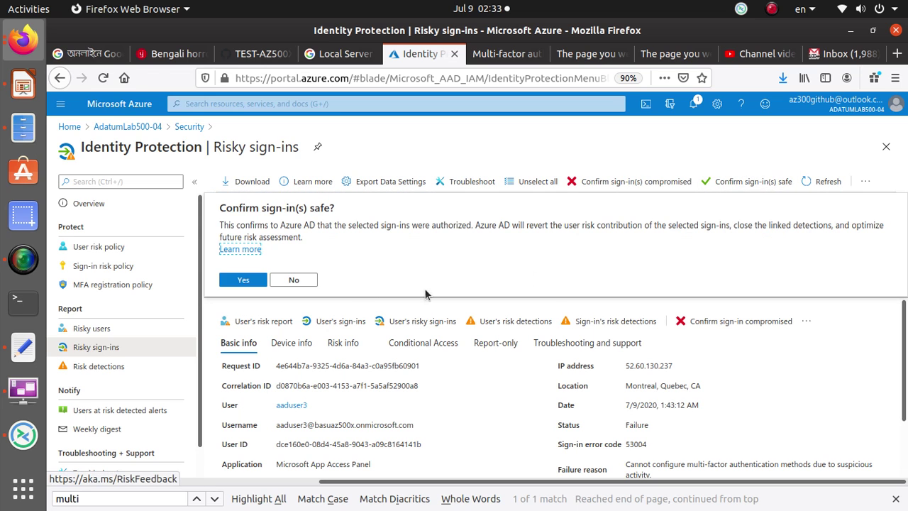
click(243, 280)
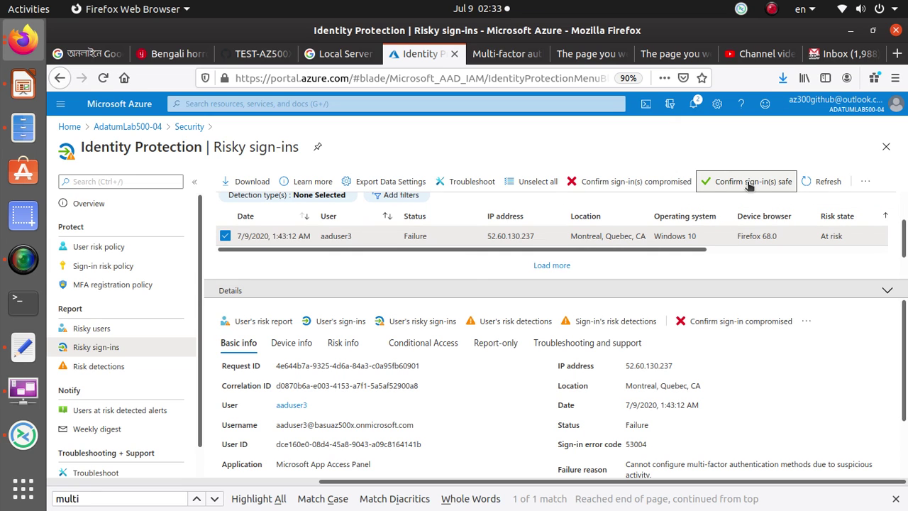
scroll(386, 268, down, 2)
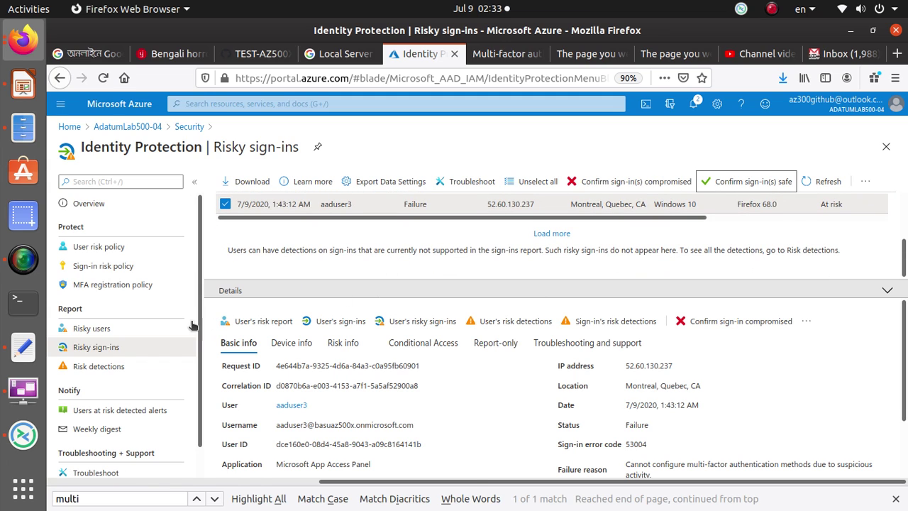
Set the user risk policy's Enforce Policy to Off and save it.
click(119, 247)
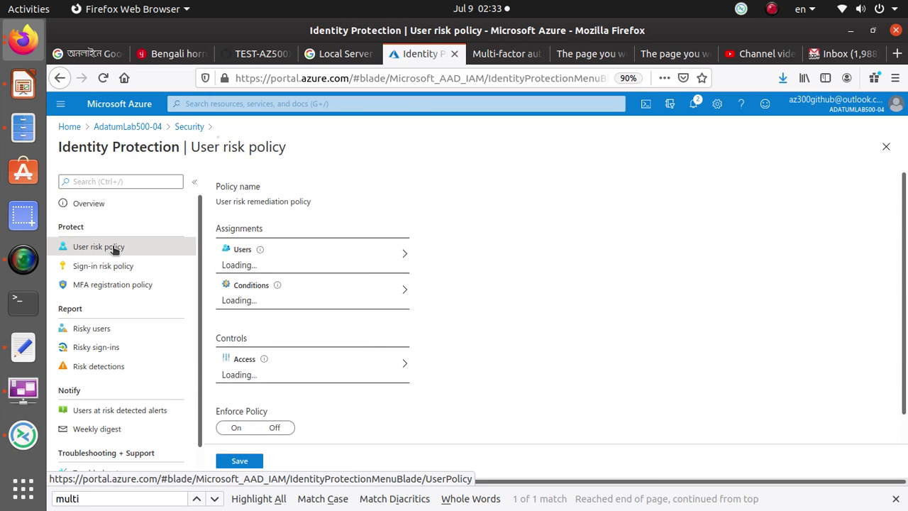
scroll(425, 348, down, 1)
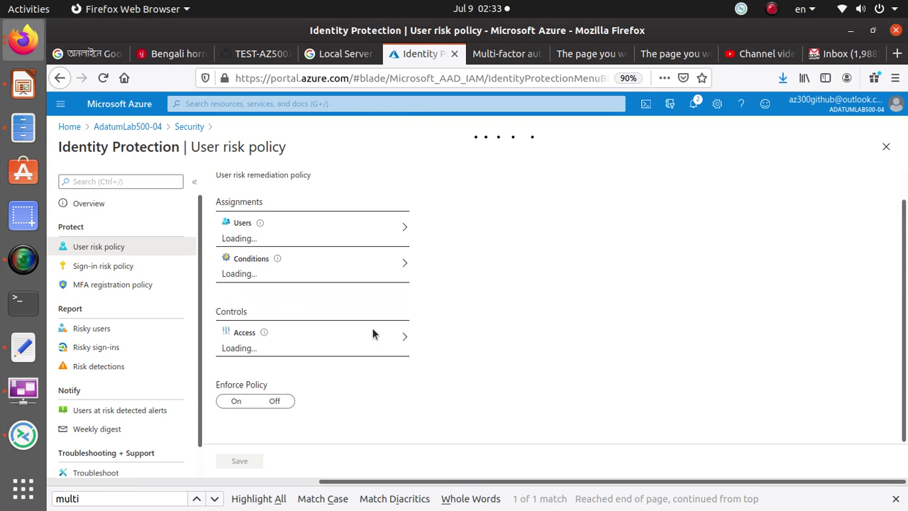
click(281, 401)
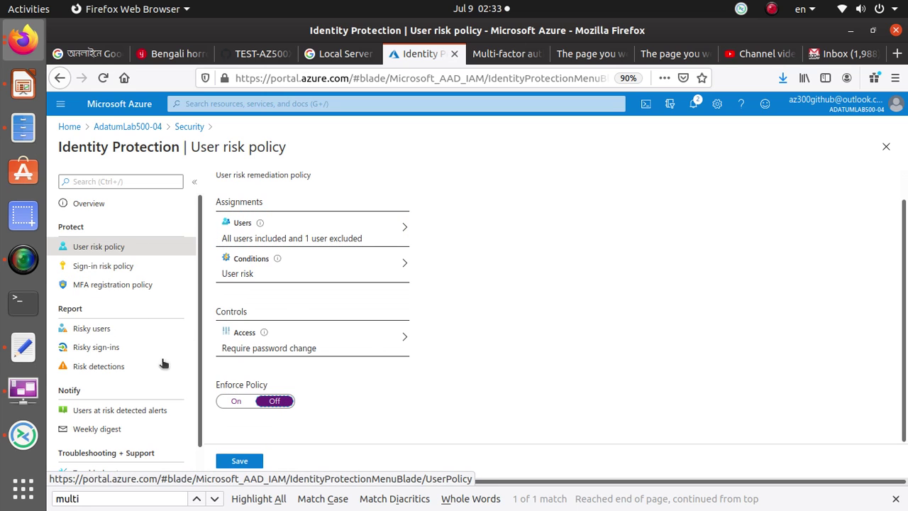
click(250, 462)
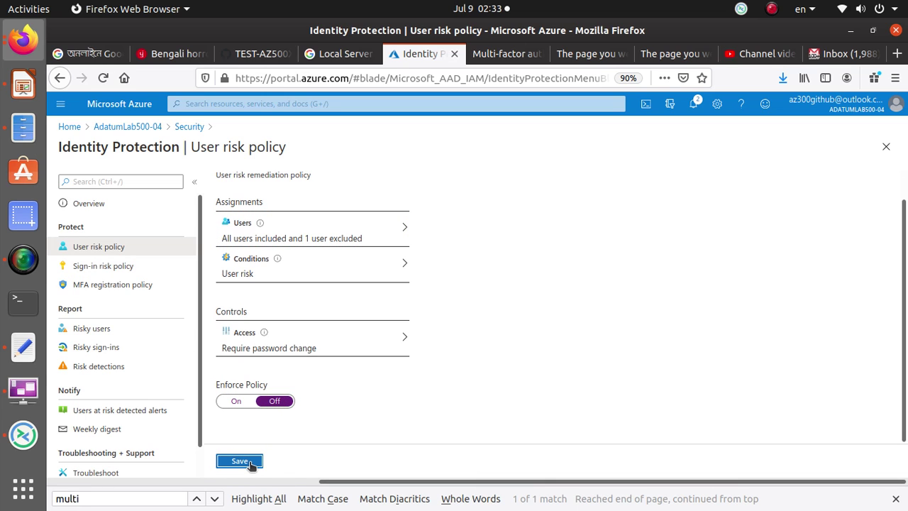
Set the sign-in risk policy's Enforce Policy to Off and save it.
click(117, 269)
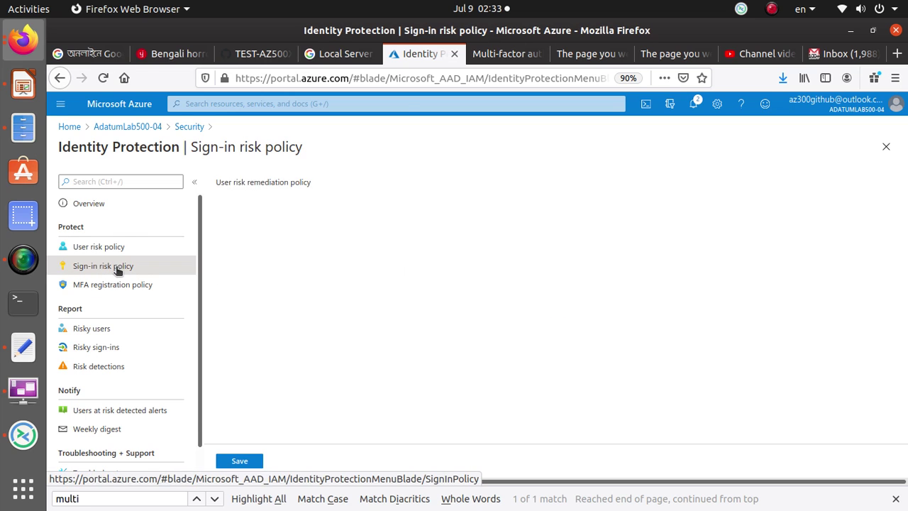
click(271, 425)
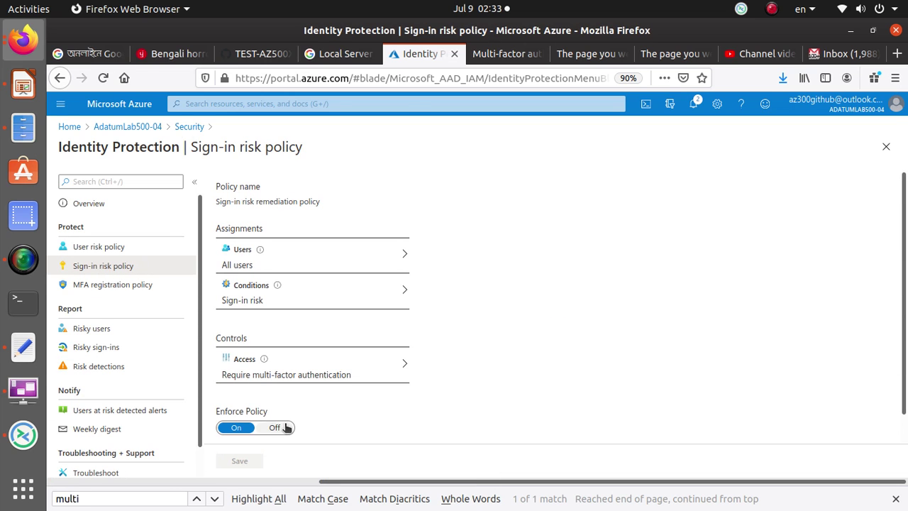
click(272, 430)
click(240, 462)
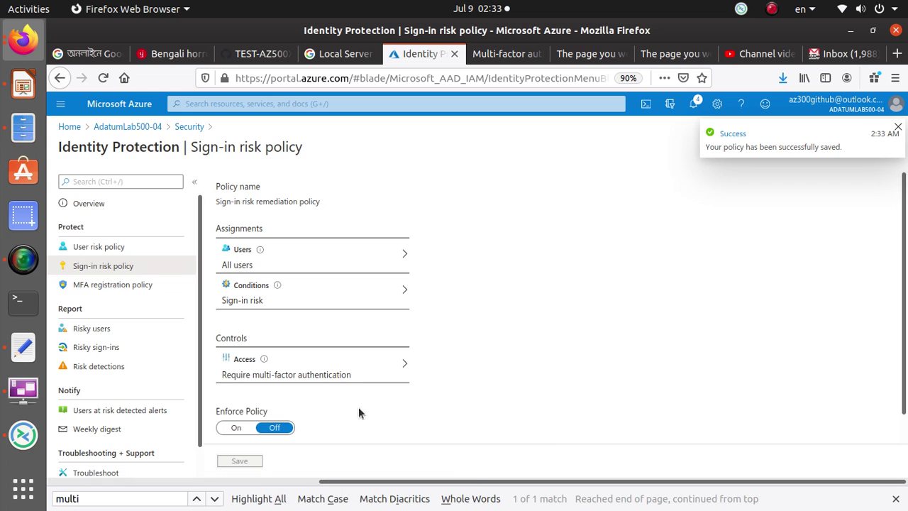
In the private window, sign out of the blocked session and choose another account.
key(alt+Tab)
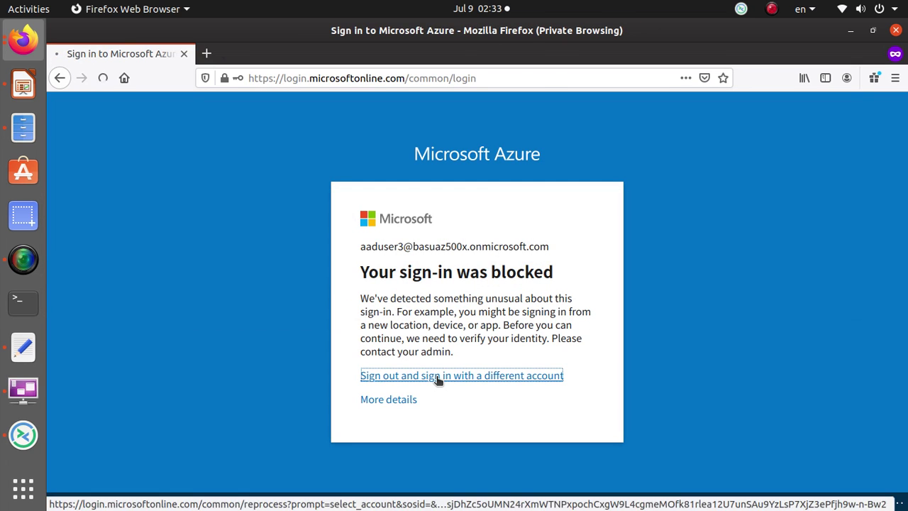
click(436, 378)
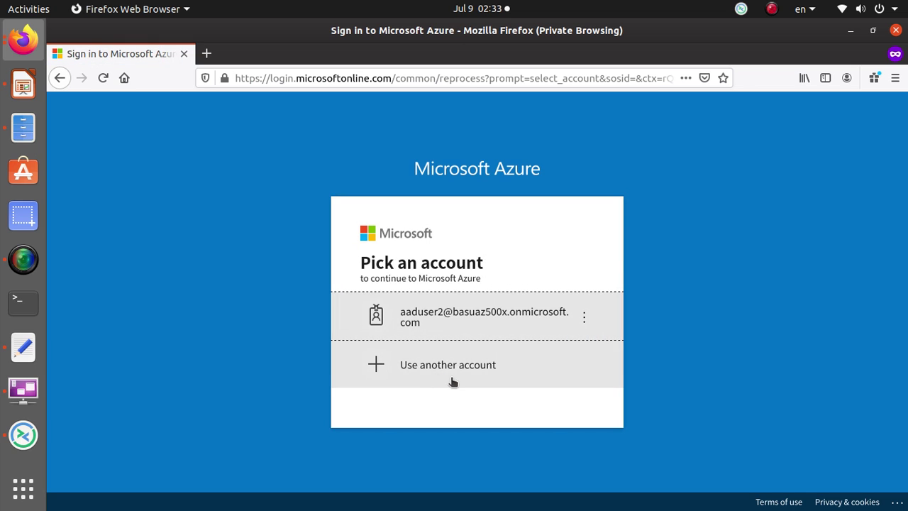
click(453, 382)
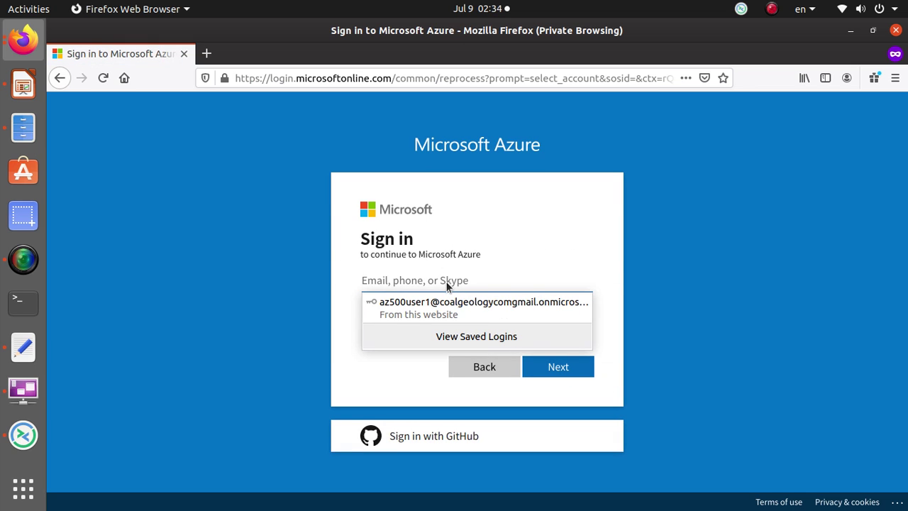
Copy the third user's e-mail from the credential notes and submit it on the sign-in page.
click(24, 349)
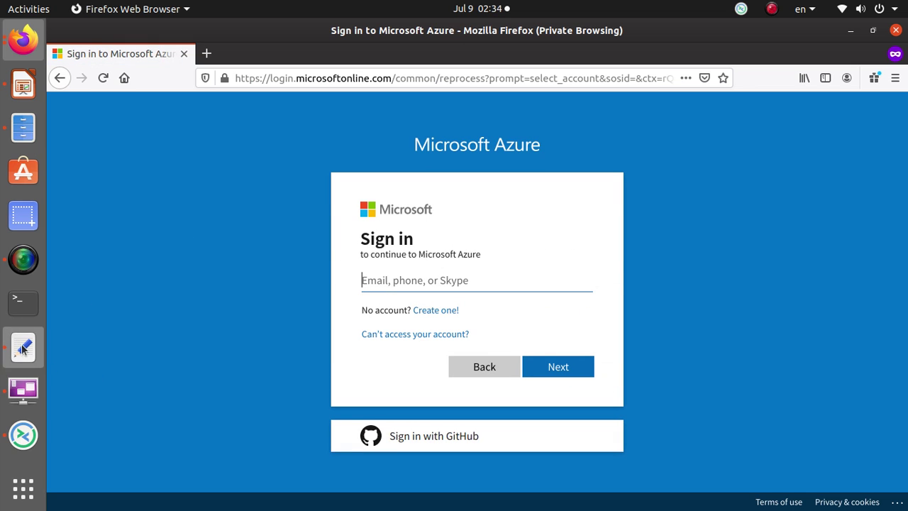
click(22, 348)
drag(288, 147, 71, 147)
key(ctrl+c)
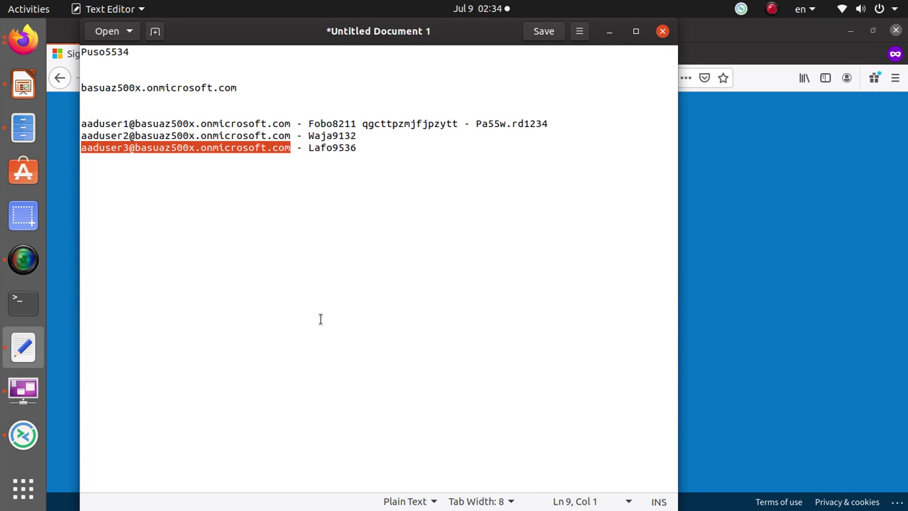
key(alt+Tab)
click(397, 280)
key(ctrl+v)
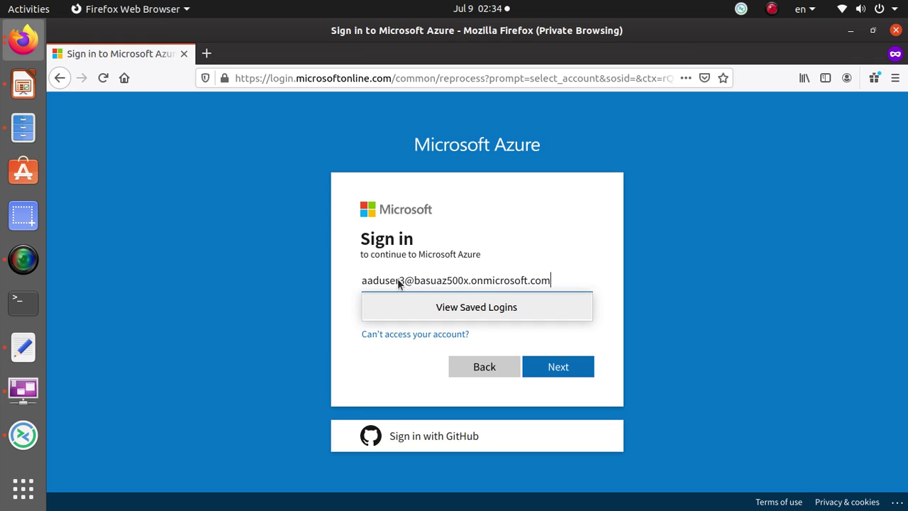
key(Return)
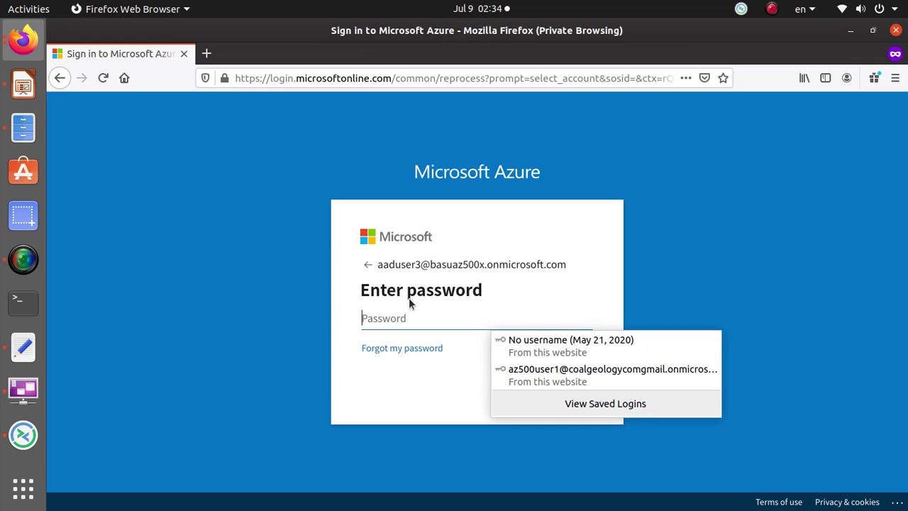
click(32, 349)
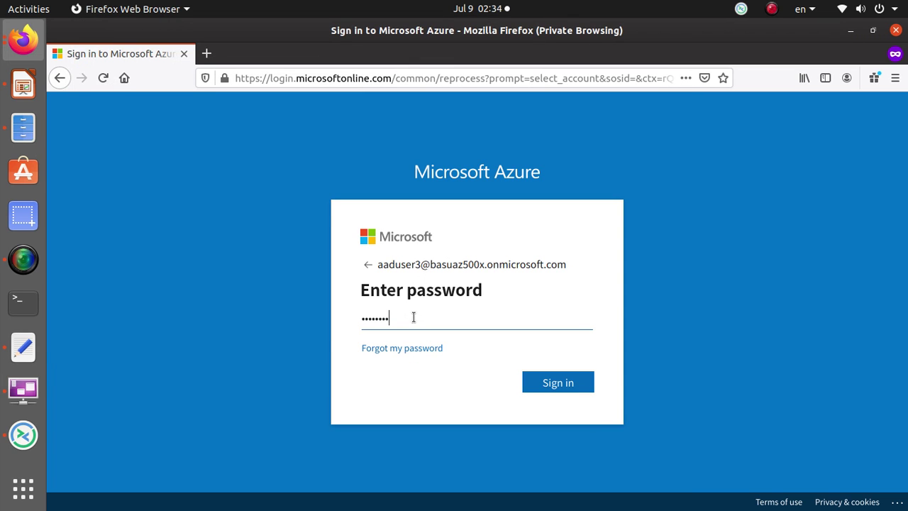
Sign in as the third test user with their password.
click(570, 384)
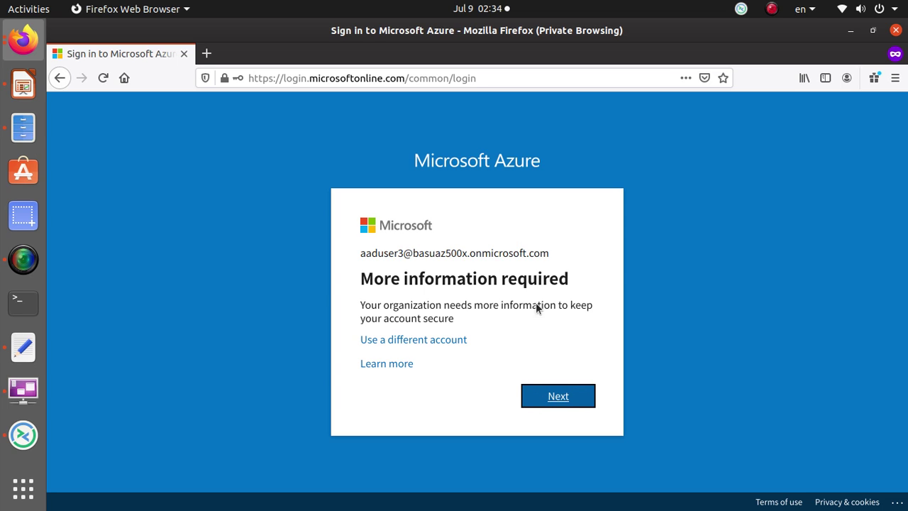
Enter the user's United States (+1) phone number and send a verification text message.
click(572, 401)
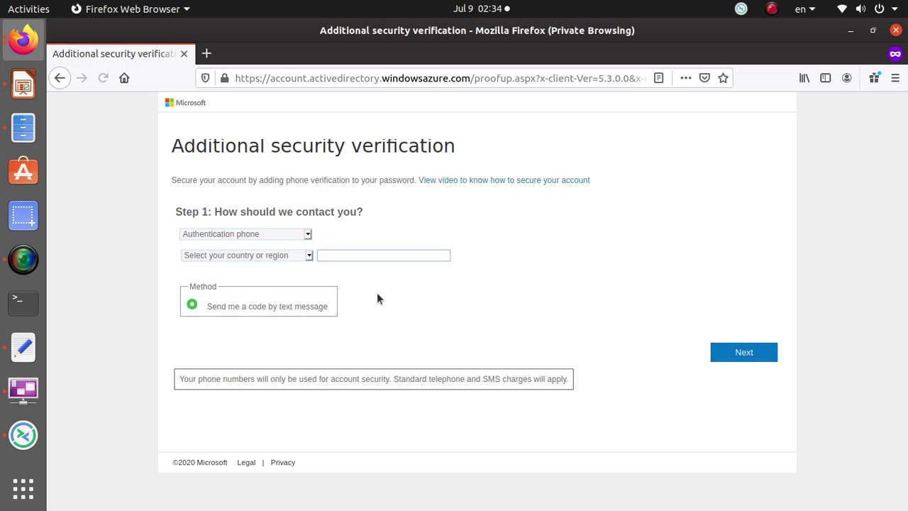
click(278, 256)
click(247, 287)
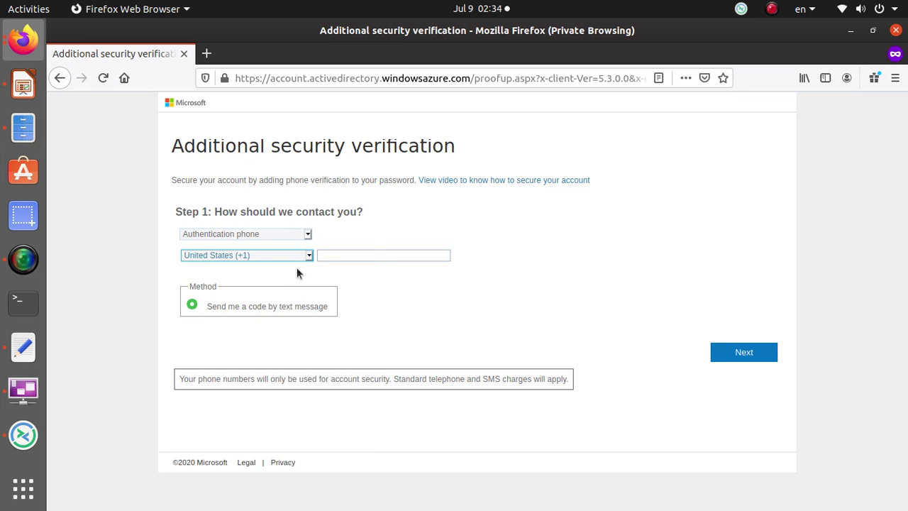
click(348, 257)
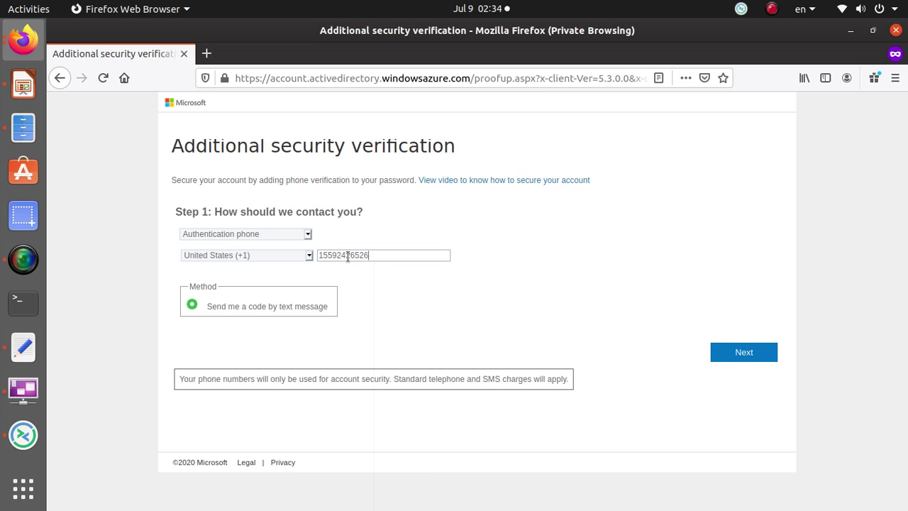
click(769, 359)
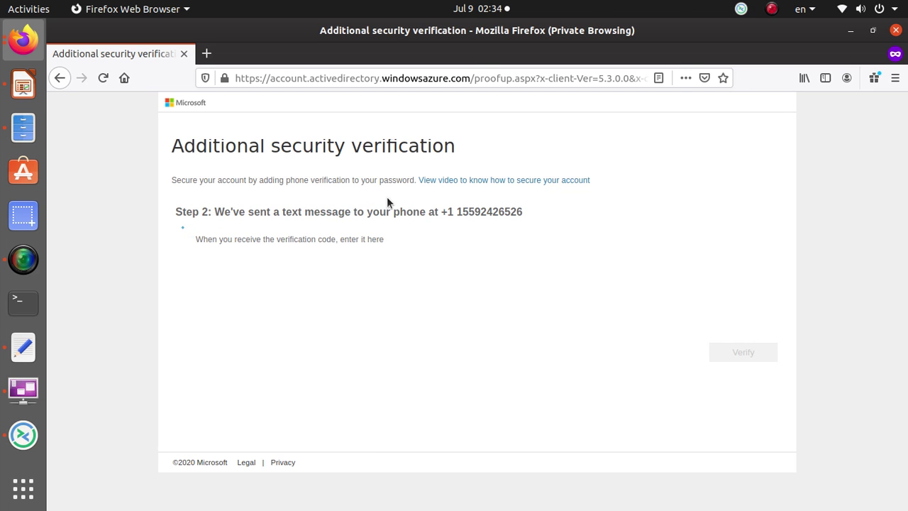
key(alt+Tab)
key(alt+Tab)
key(alt+Tab)
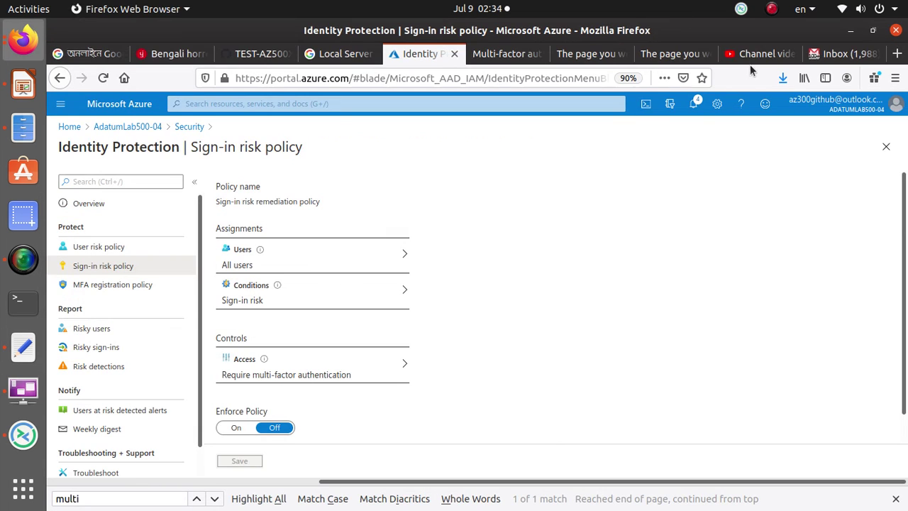
Copy the newest Microsoft verification code from the Gmail SMS chat and close both conversations.
click(837, 54)
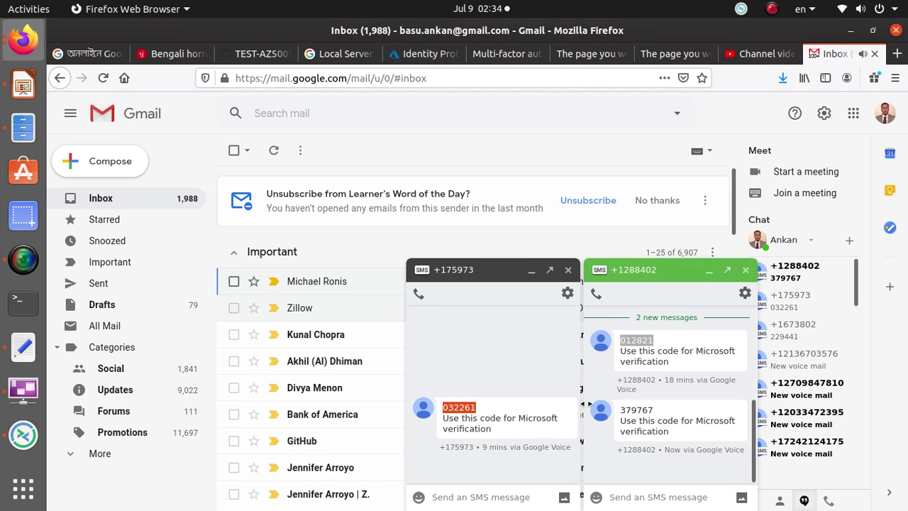
drag(654, 412, 619, 410)
right_click(642, 410)
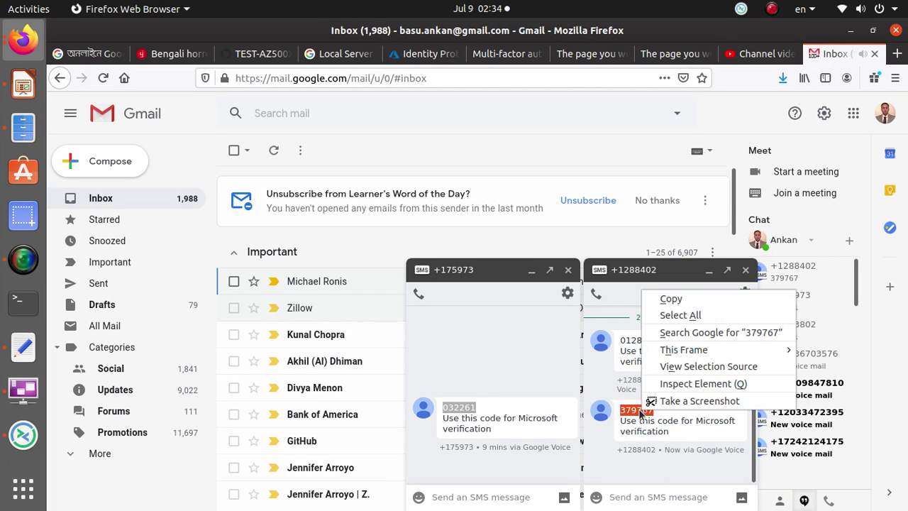
click(671, 299)
click(568, 270)
click(745, 271)
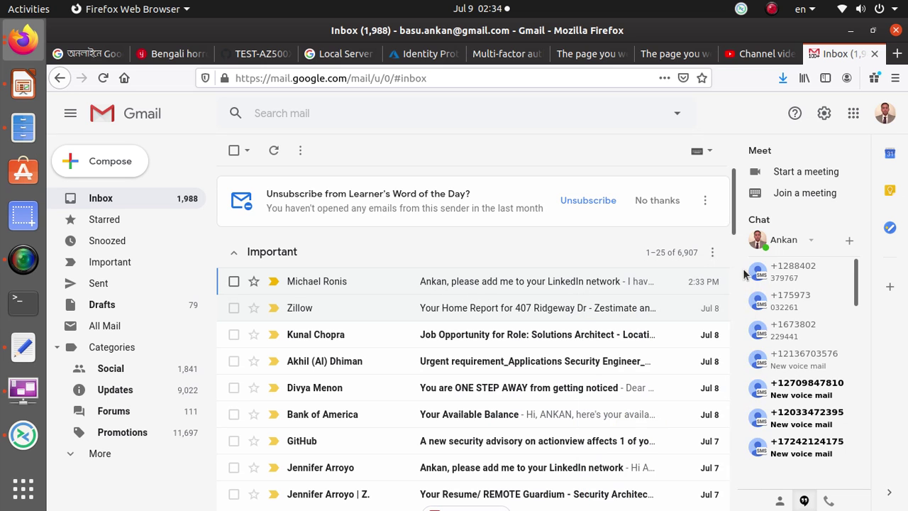
key(alt+Tab)
key(alt+Tab)
key(alt+Tab)
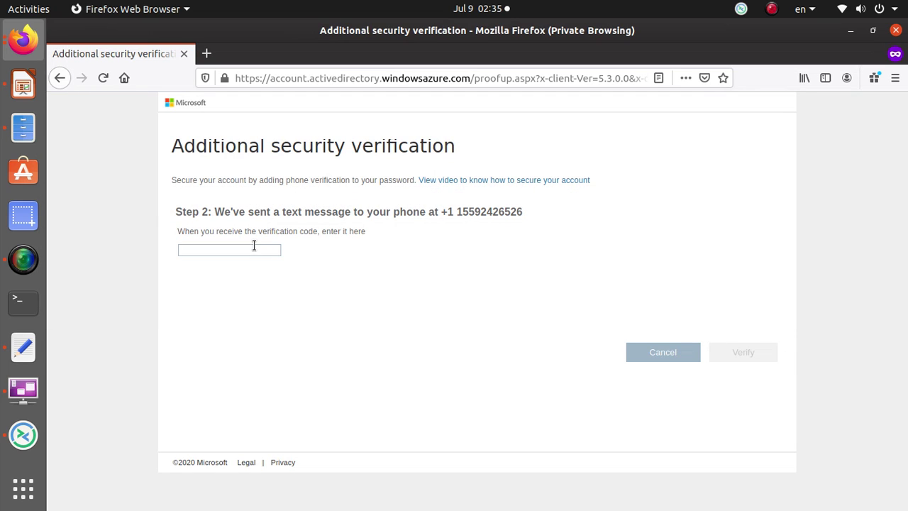
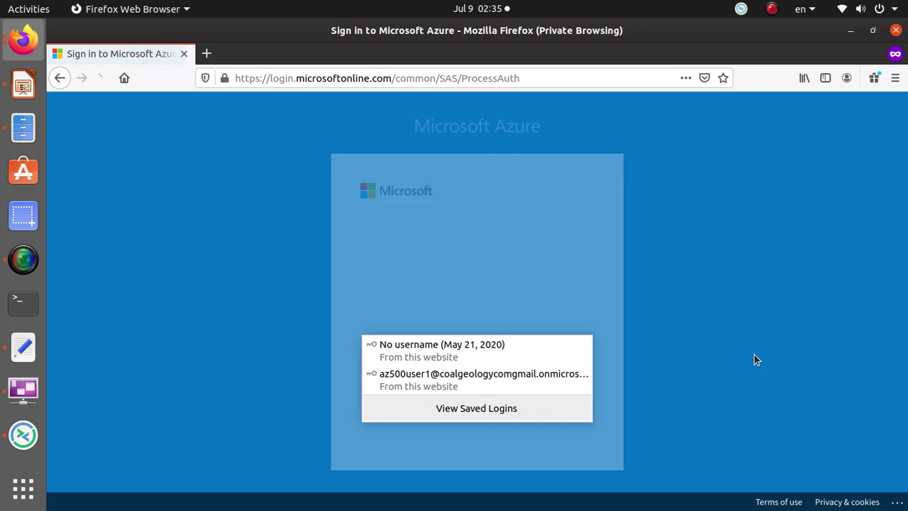
Select the Current password field and bring up the Text Editor notes listing account passwords.
click(533, 307)
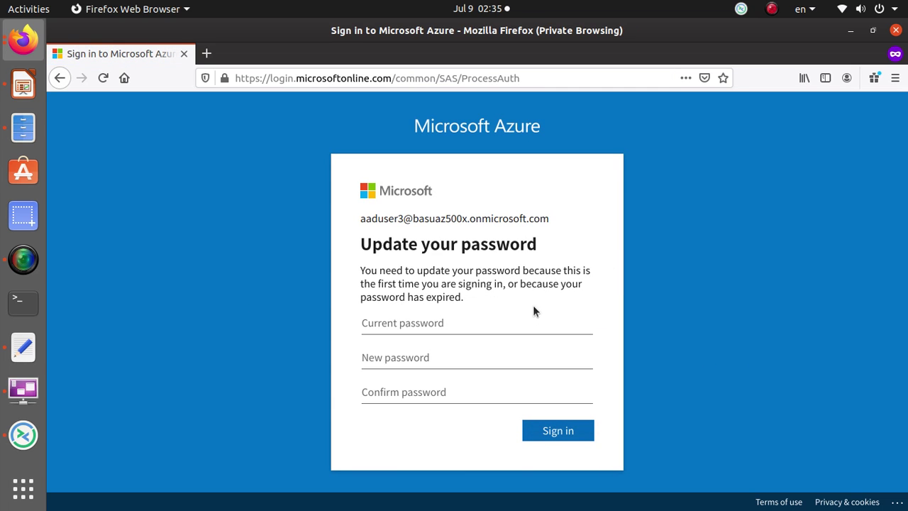
click(426, 320)
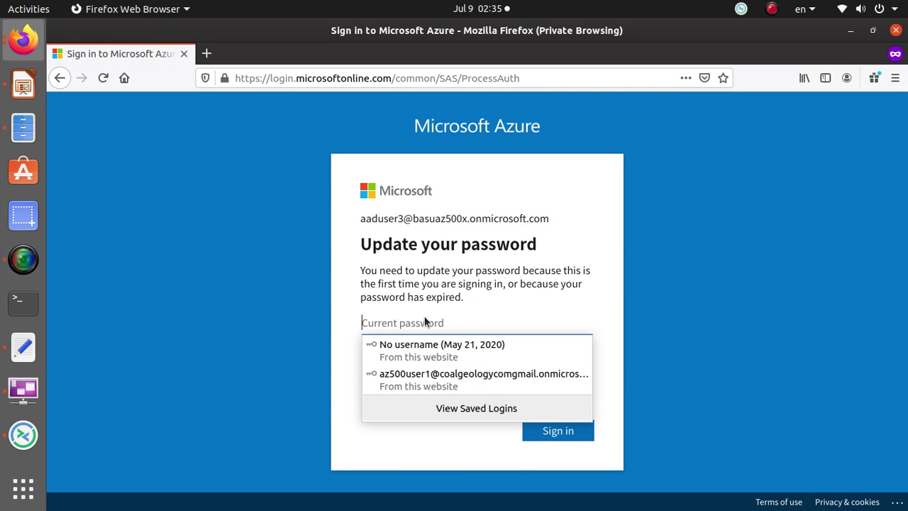
key(Escape)
click(24, 347)
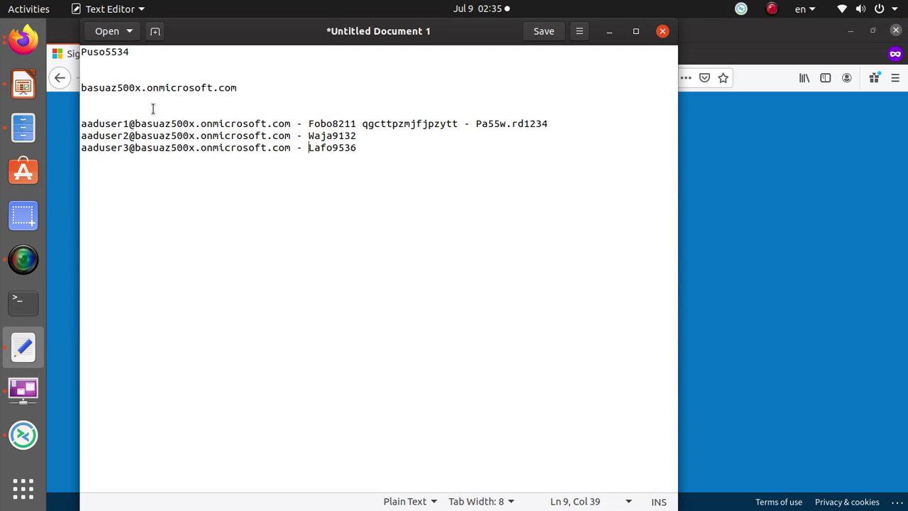
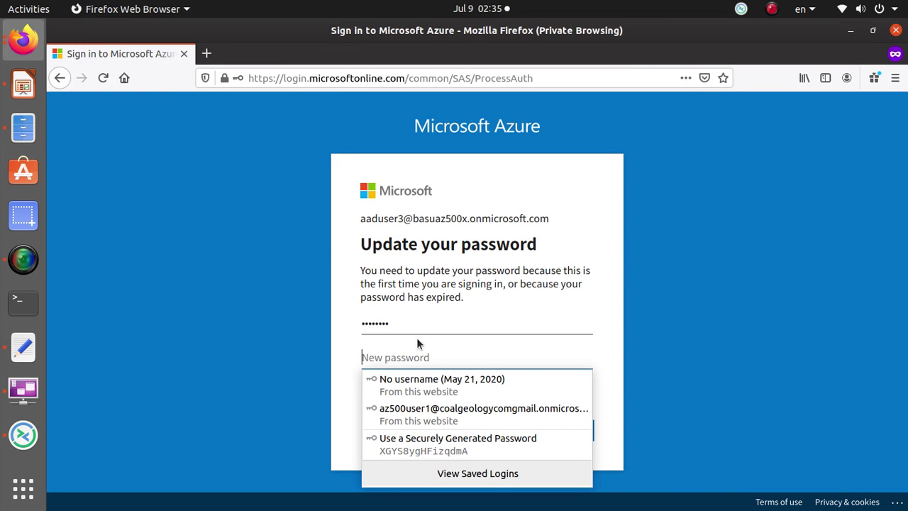
Enter and confirm the new account password, sign in, and update Firefox's saved login.
key(Escape)
key(ctrl+v)
click(401, 385)
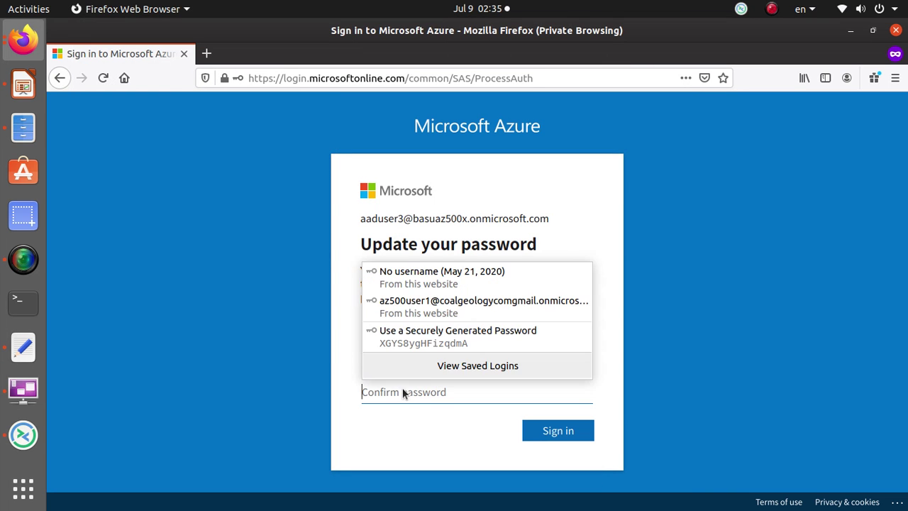
key(ctrl+v)
click(567, 430)
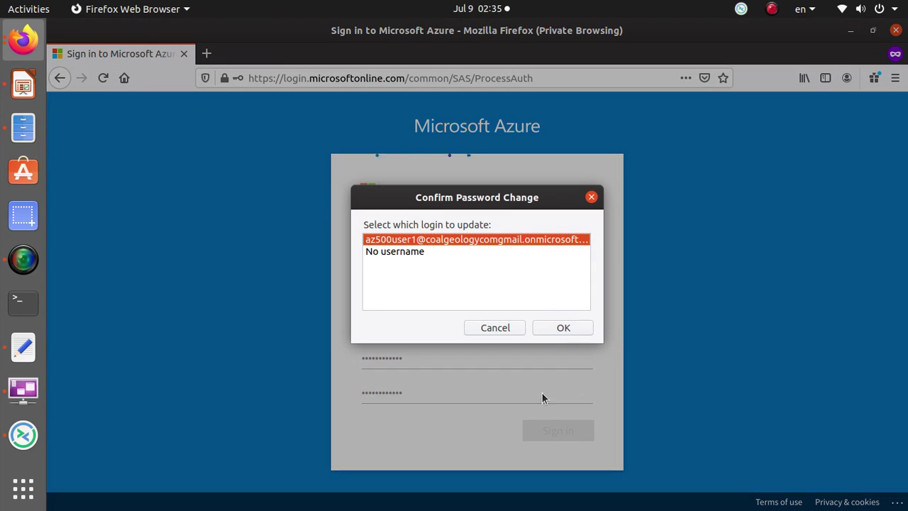
click(565, 328)
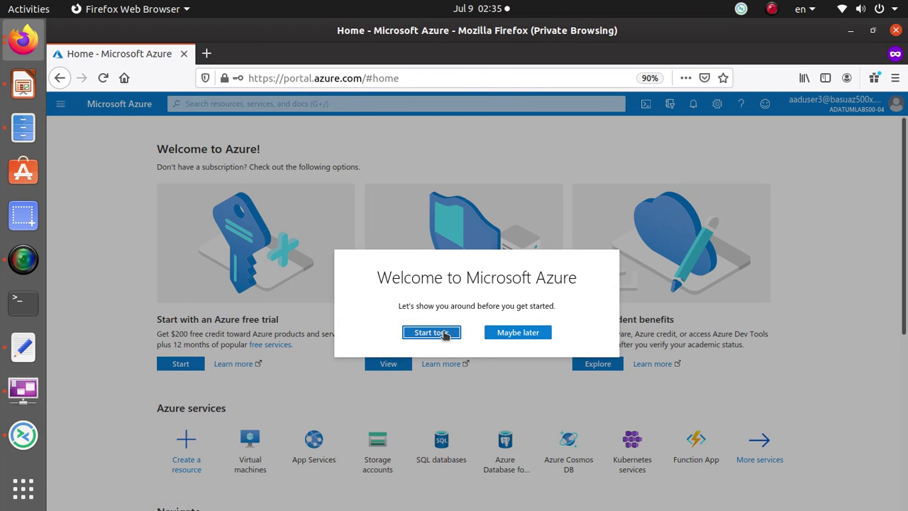
Dismiss the portal tour, search 'PIM', and open Privileged Identity Management's Approve requests page.
click(438, 332)
click(354, 119)
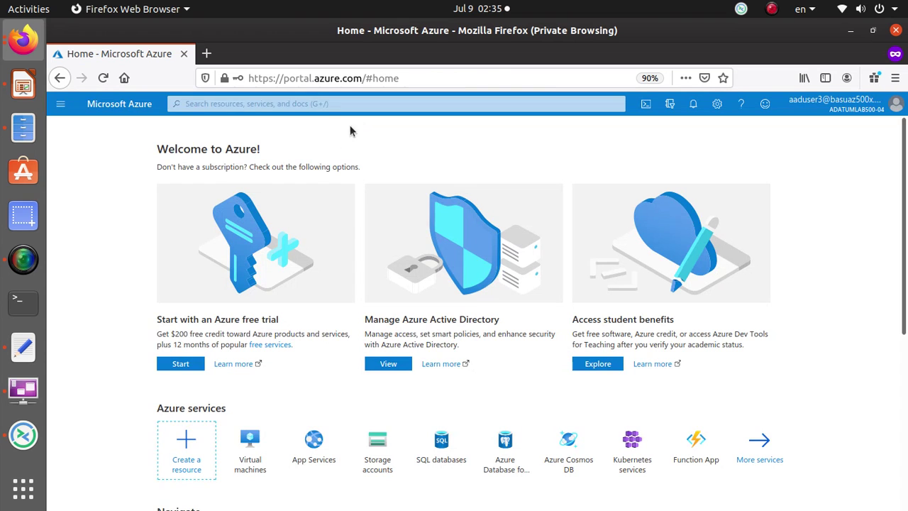
click(317, 102)
text(PIM)
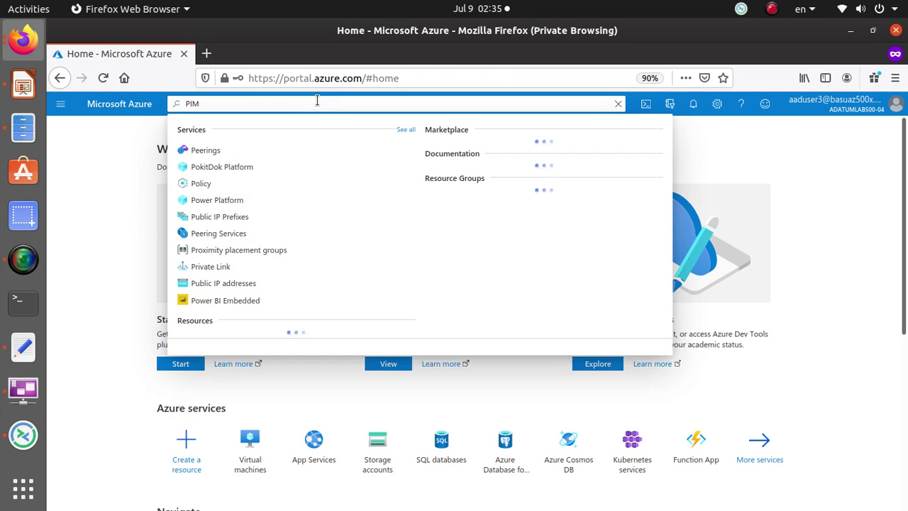
click(309, 150)
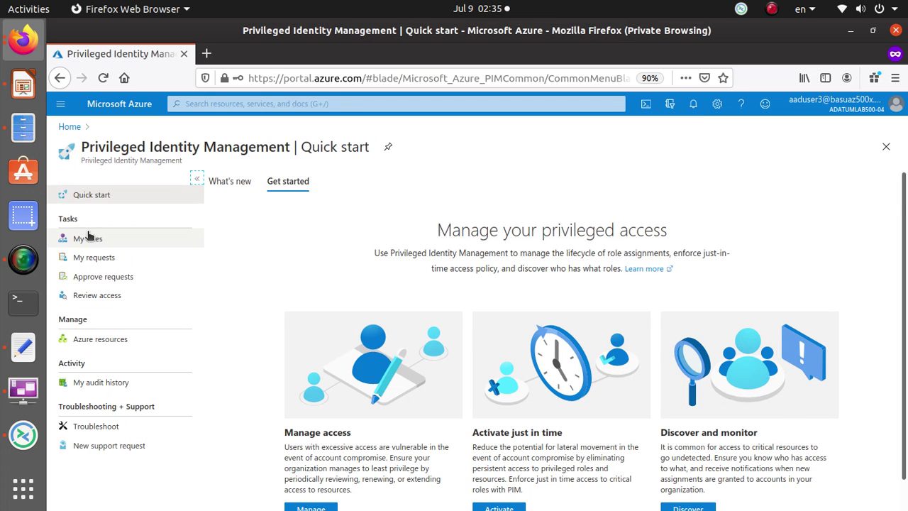
click(111, 278)
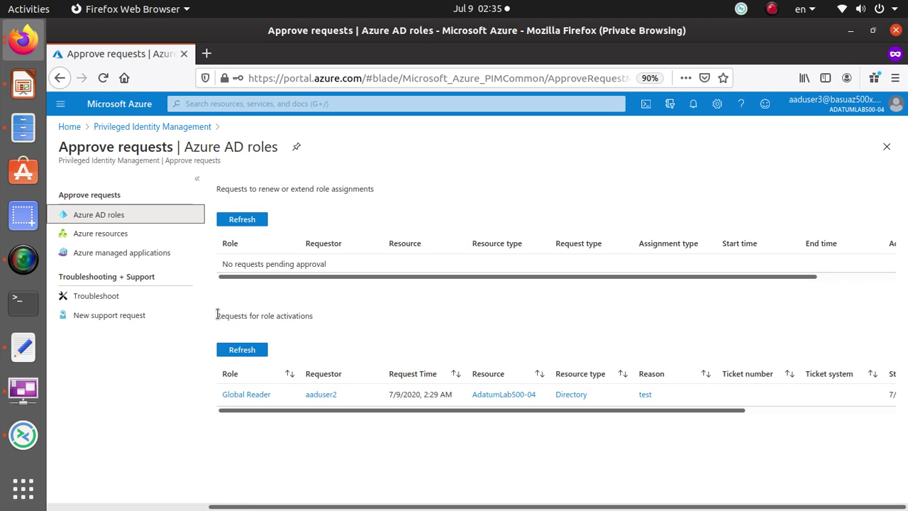
Approve the pending Global Reader activation request with the justification 'ok.'.
click(252, 396)
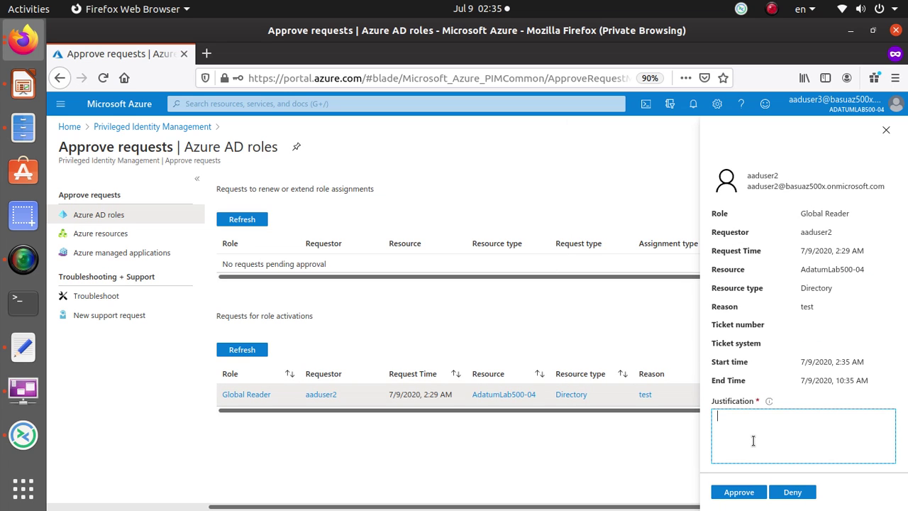
text(ok.)
click(742, 493)
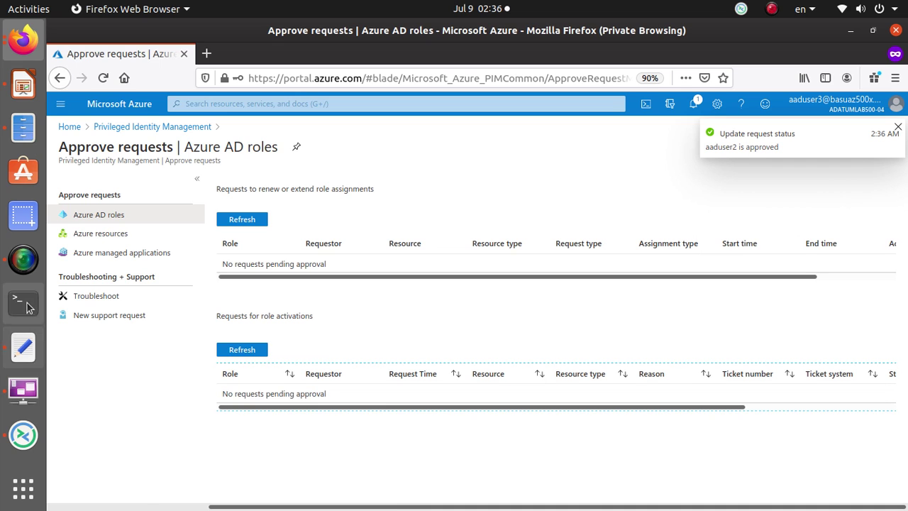
key(alt+Tab)
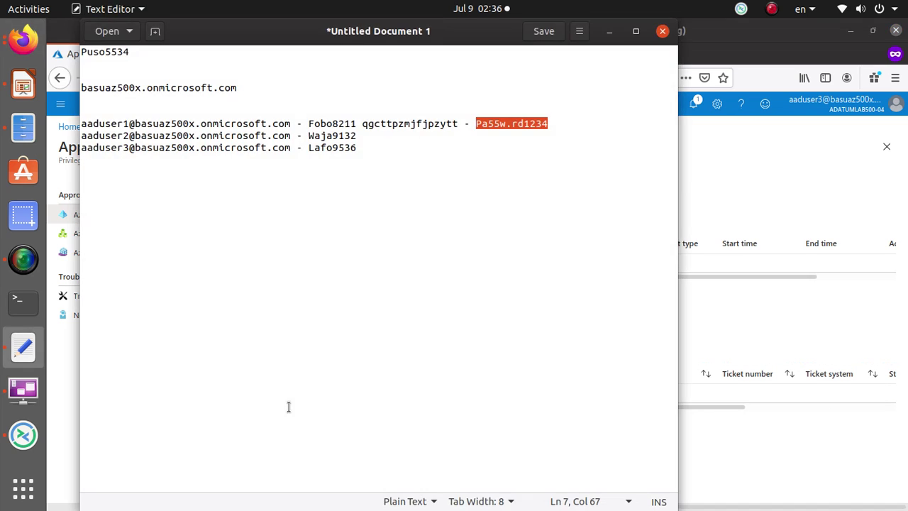
key(alt+Tab)
key(alt+Tab)
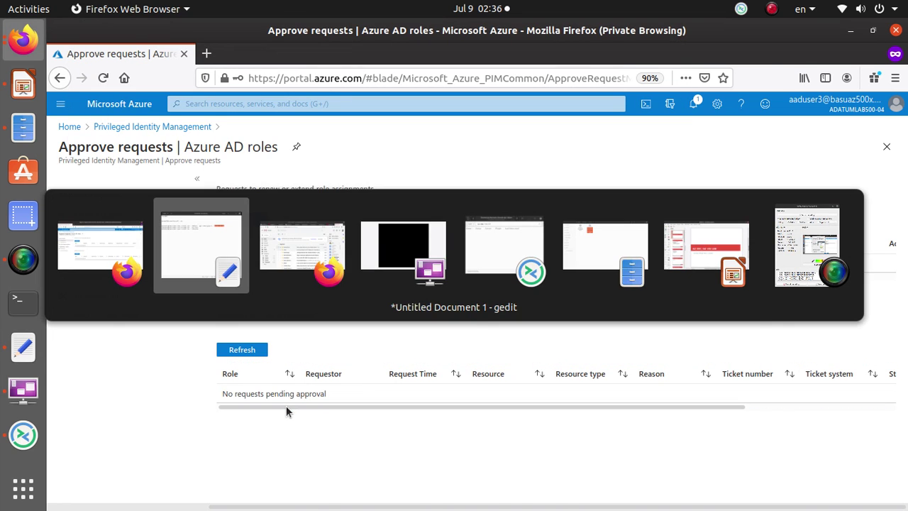
key(alt+Tab)
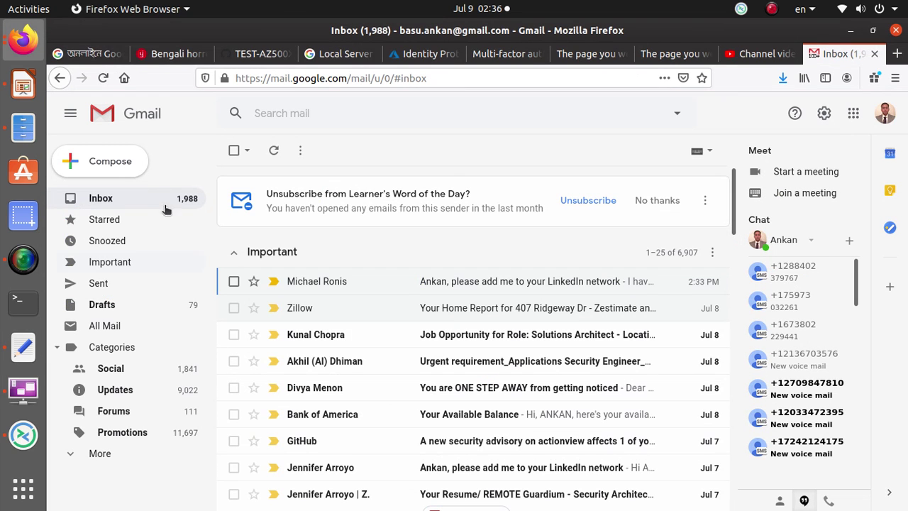
click(423, 57)
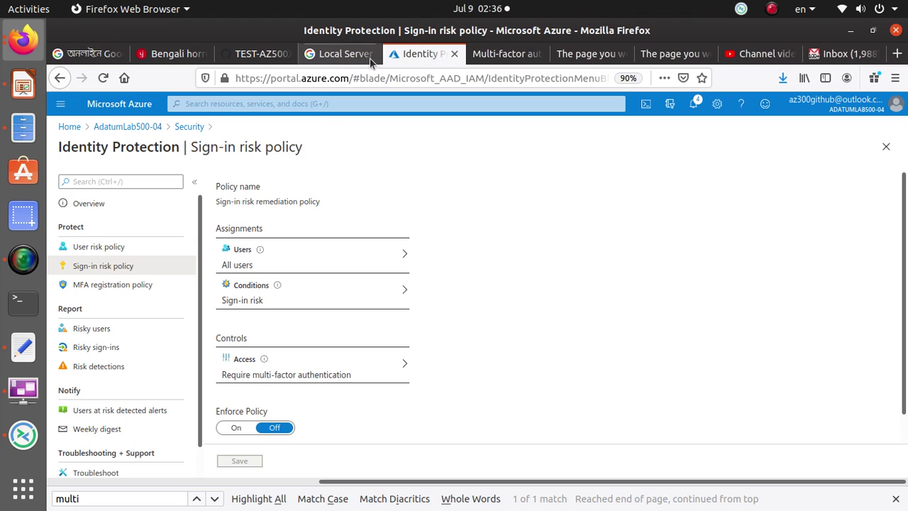
click(252, 57)
scroll(366, 324, down, 2)
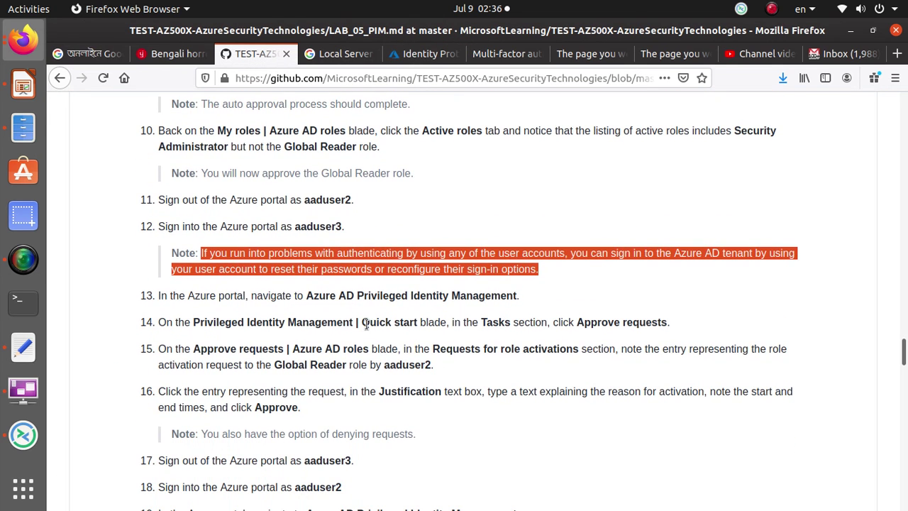
double_click(472, 294)
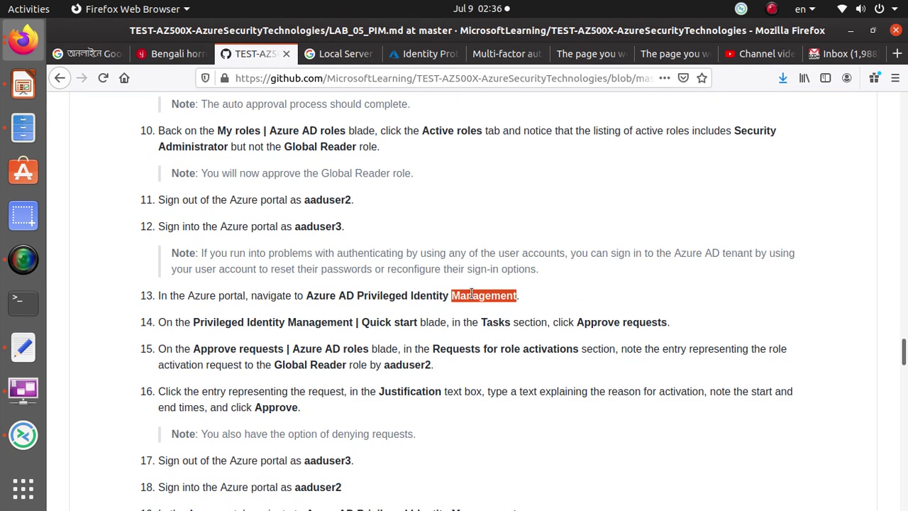
click(579, 325)
triple_click(579, 325)
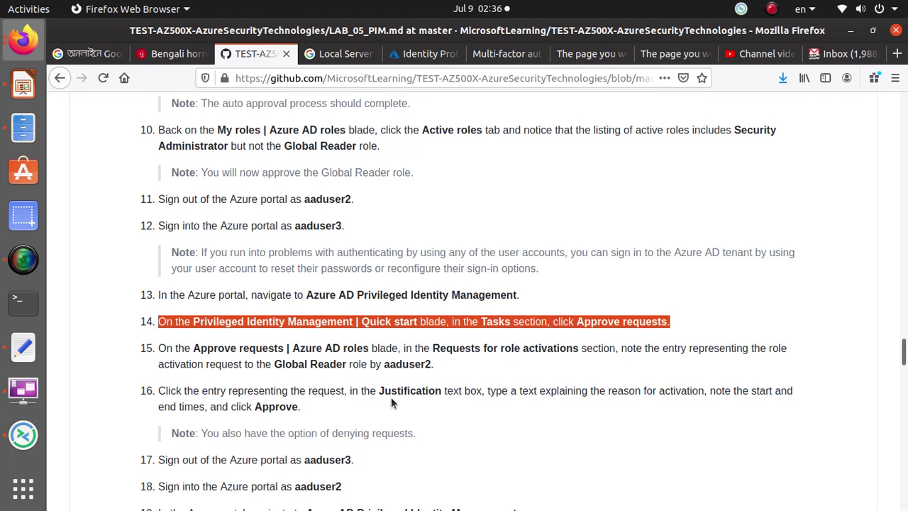
scroll(391, 401, down, 2)
scroll(213, 323, down, 2)
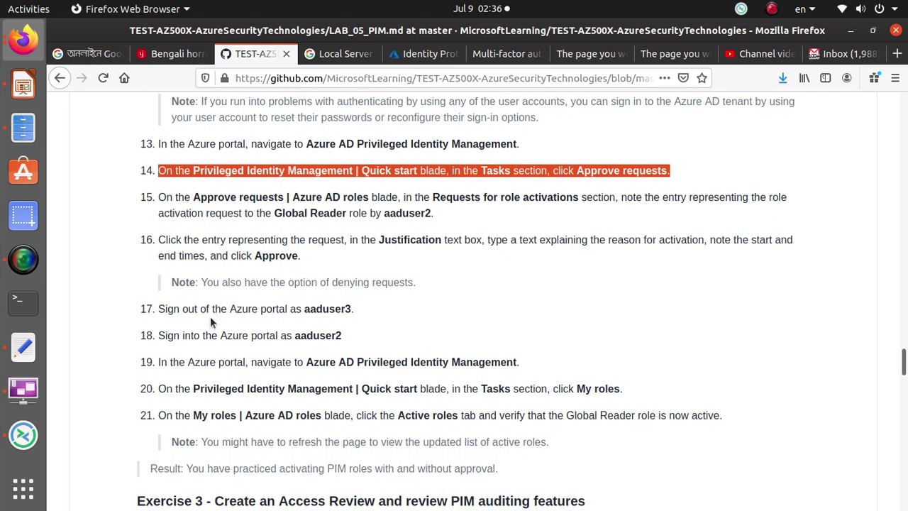
triple_click(268, 310)
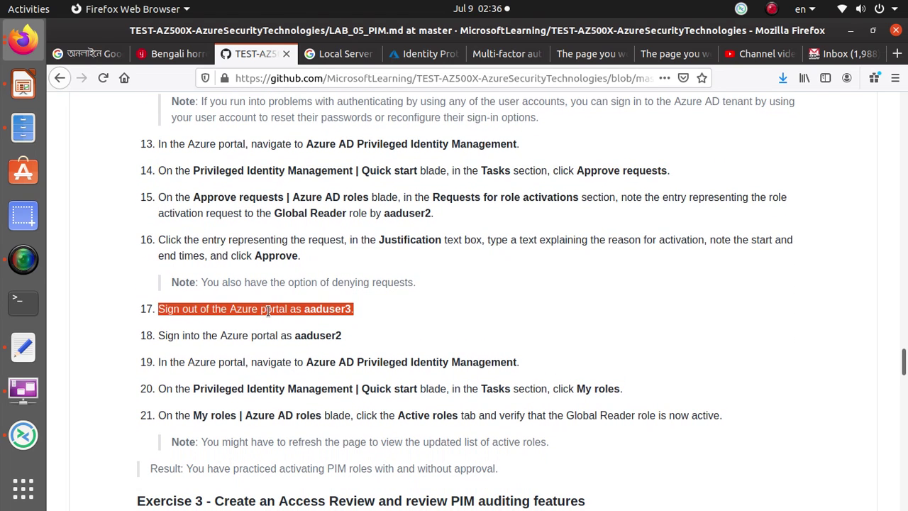
double_click(323, 337)
scroll(405, 345, down, 3)
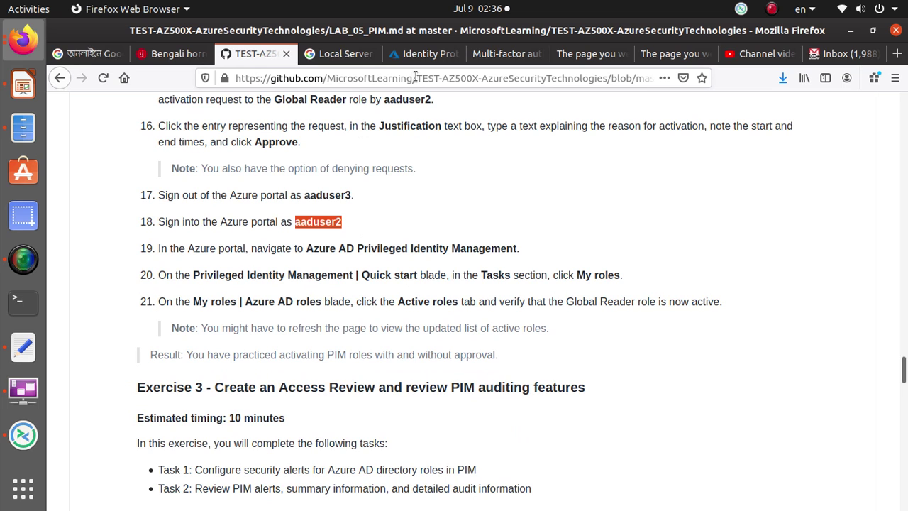
key(alt+Tab)
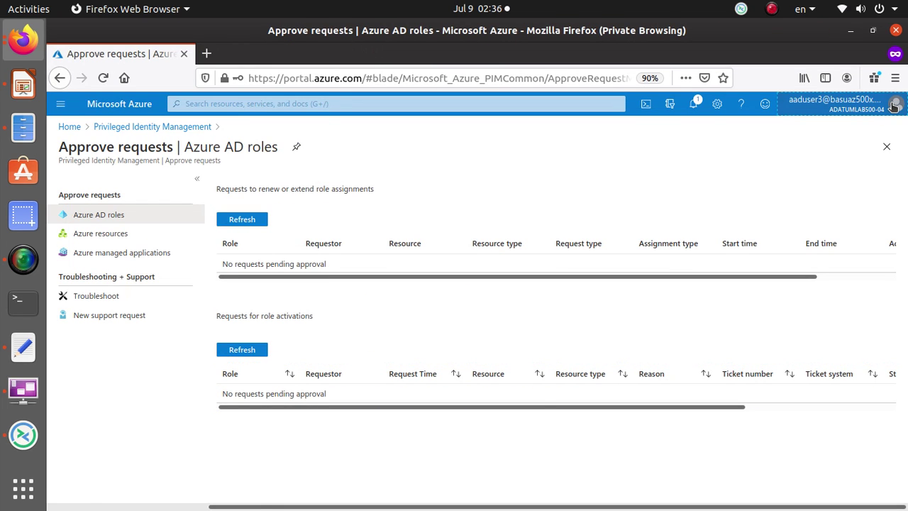
Sign out of the third user's account and copy the requesting user's sign-in name from the notes.
click(893, 108)
click(887, 129)
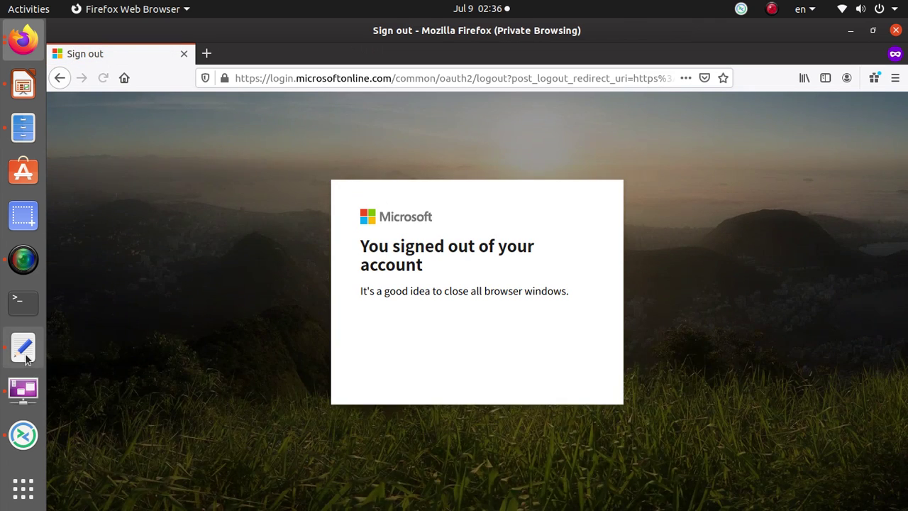
click(23, 346)
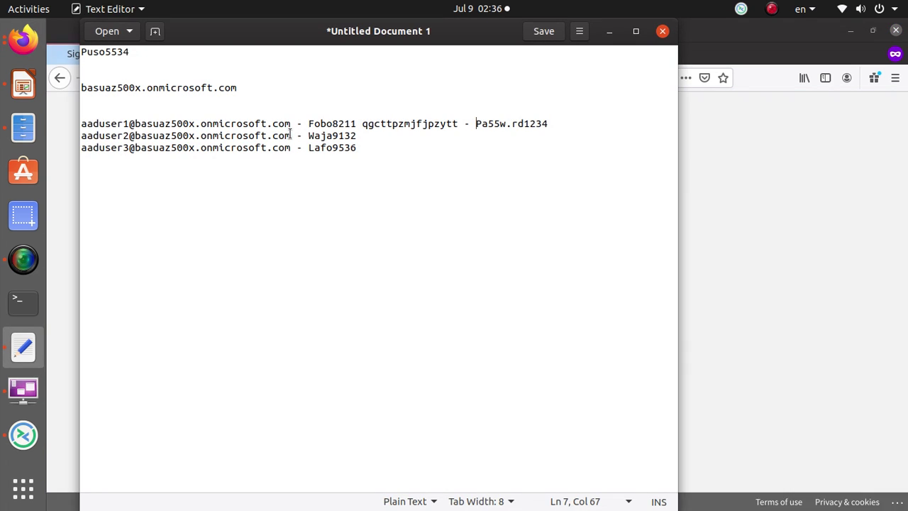
drag(291, 136, 61, 131)
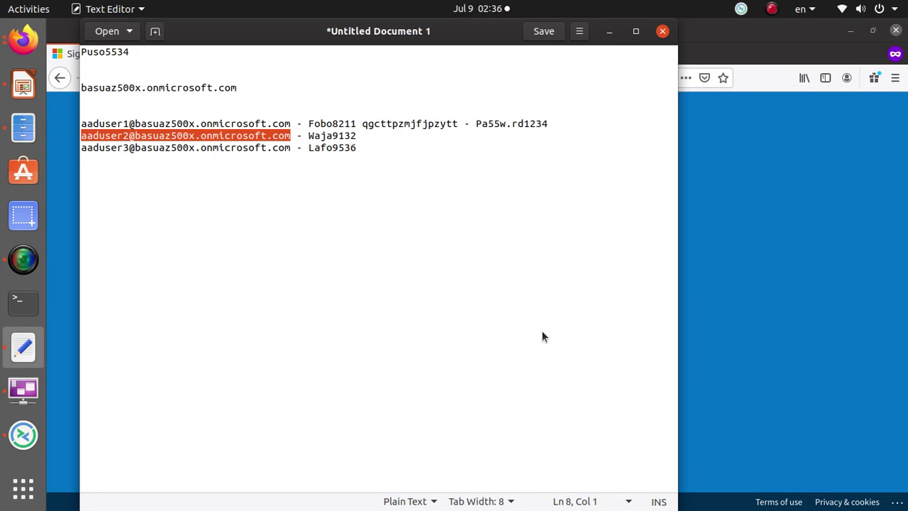
key(alt+Tab)
Sign in as the requesting user using the saved browser password.
click(476, 345)
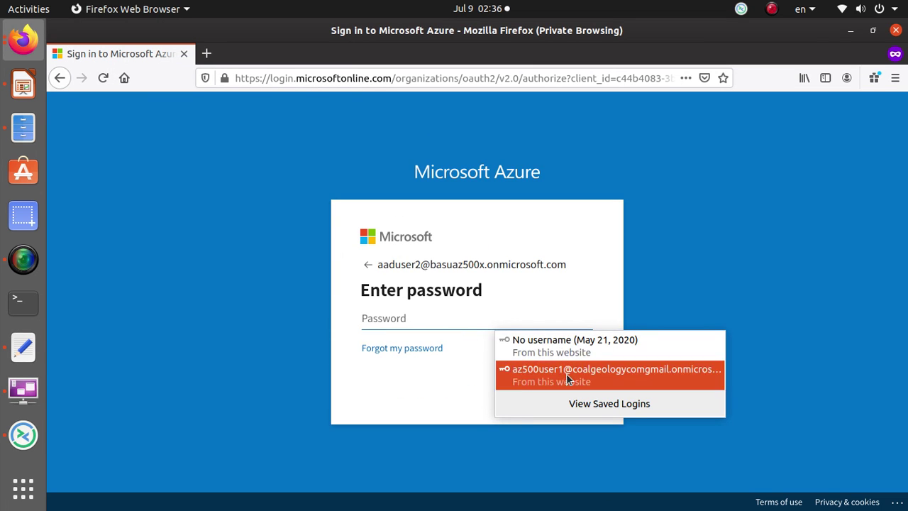
click(566, 373)
click(547, 391)
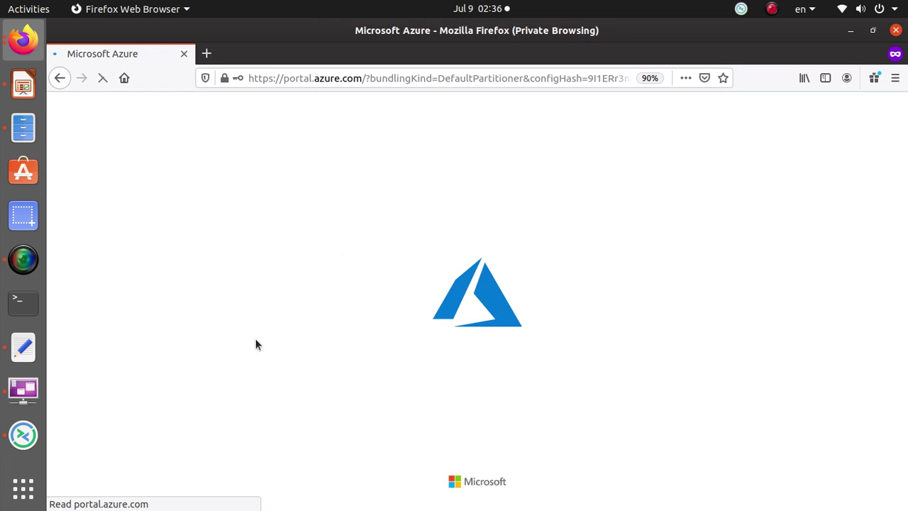
scroll(242, 398, down, 1)
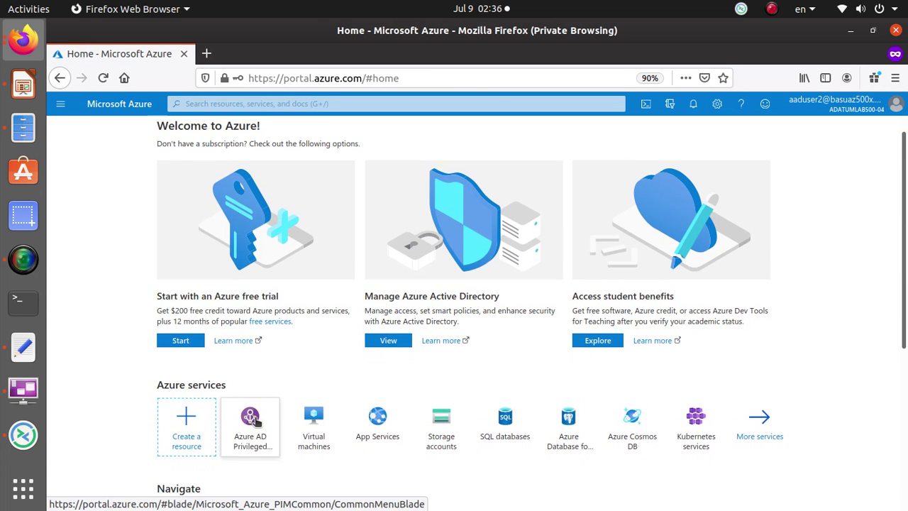
Open PIM My roles, show Active roles, and highlight the activated Global Reader row.
click(256, 429)
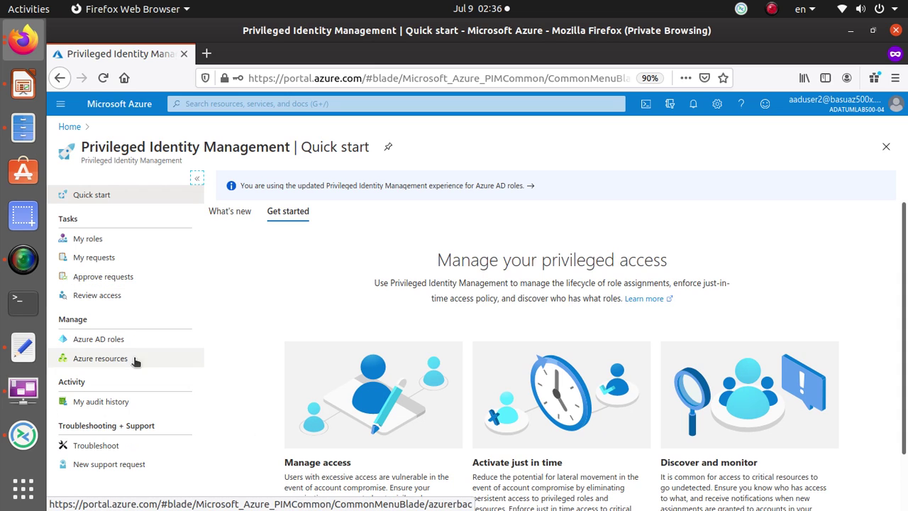
click(105, 241)
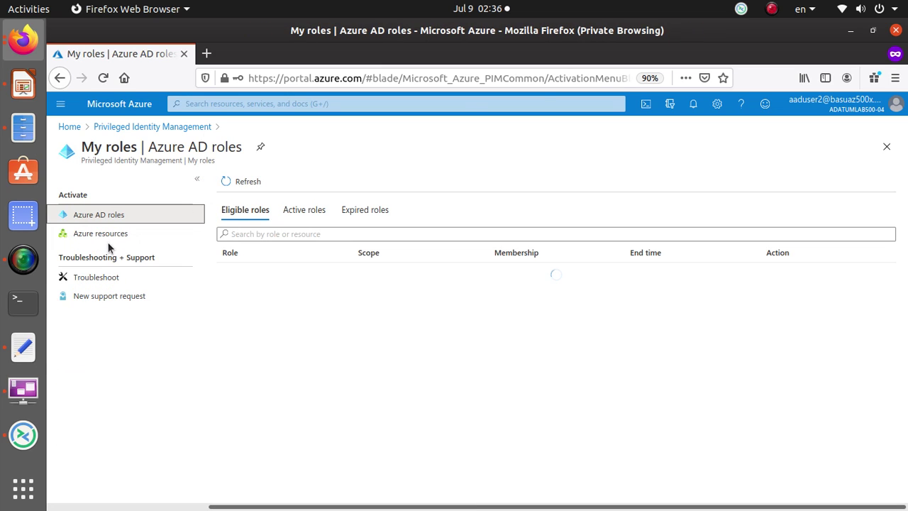
click(313, 210)
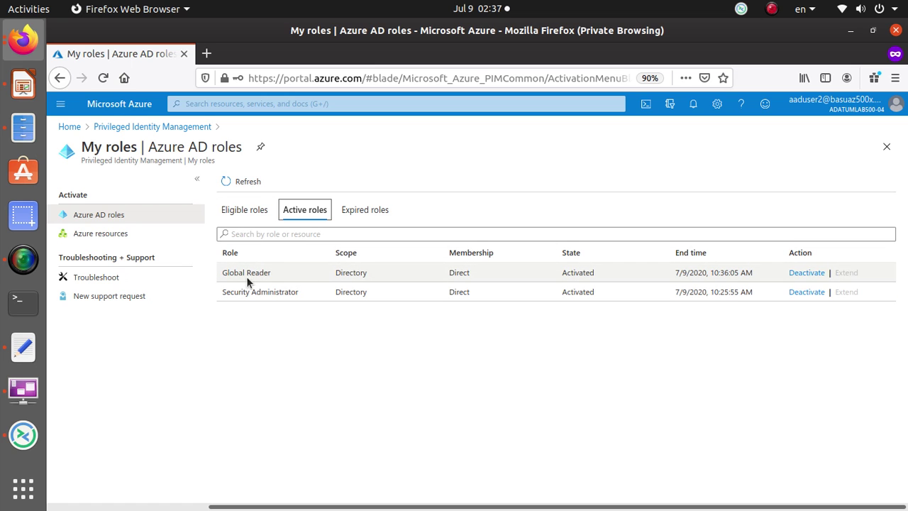
drag(222, 271, 763, 271)
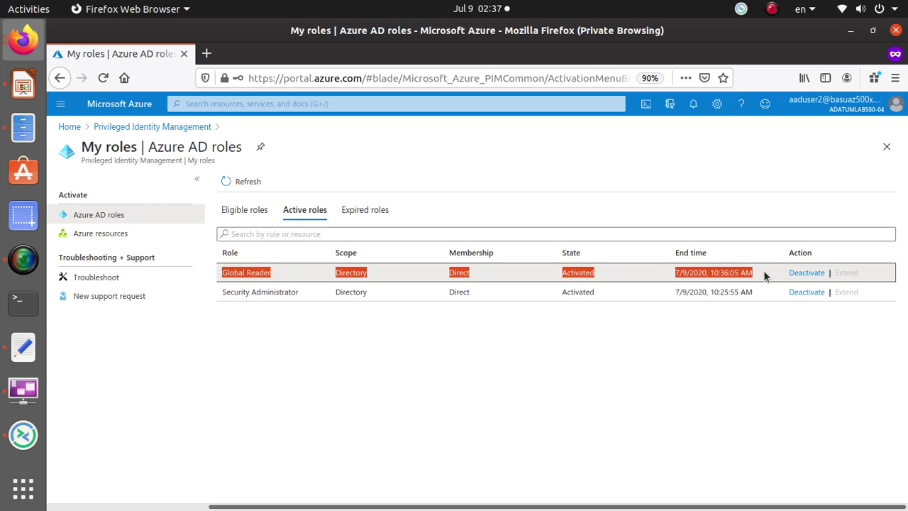
key(alt+Tab)
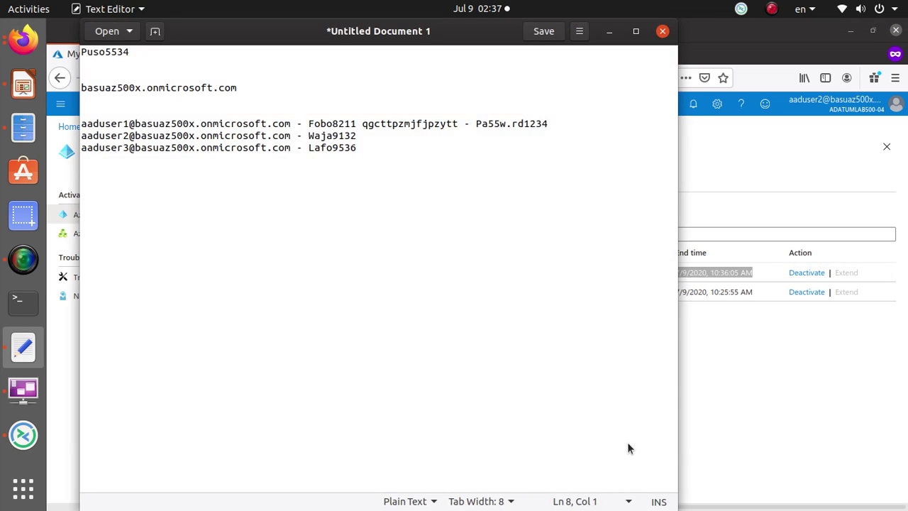
Scroll the lab to Exercise 3 and highlight its heading and the Task 1 title.
key(alt+Tab)
key(alt+Tab)
key(alt+Tab)
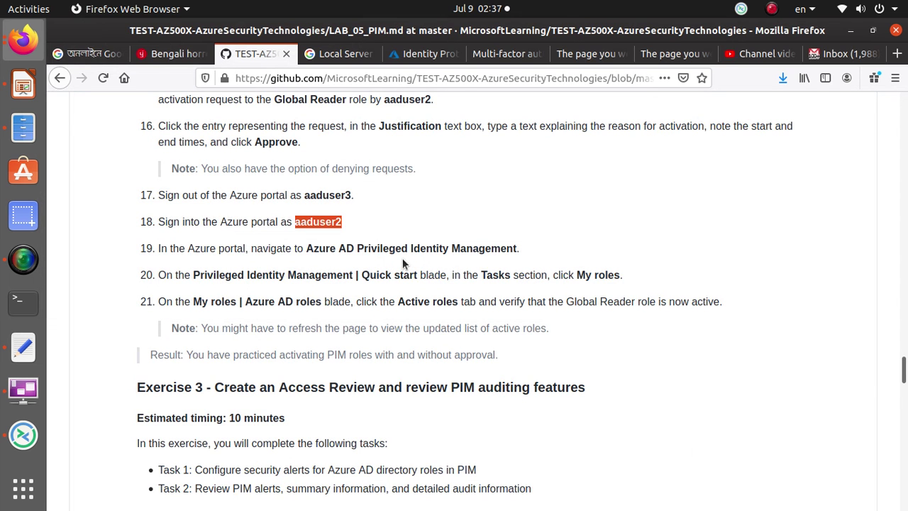
scroll(406, 267, down, 2)
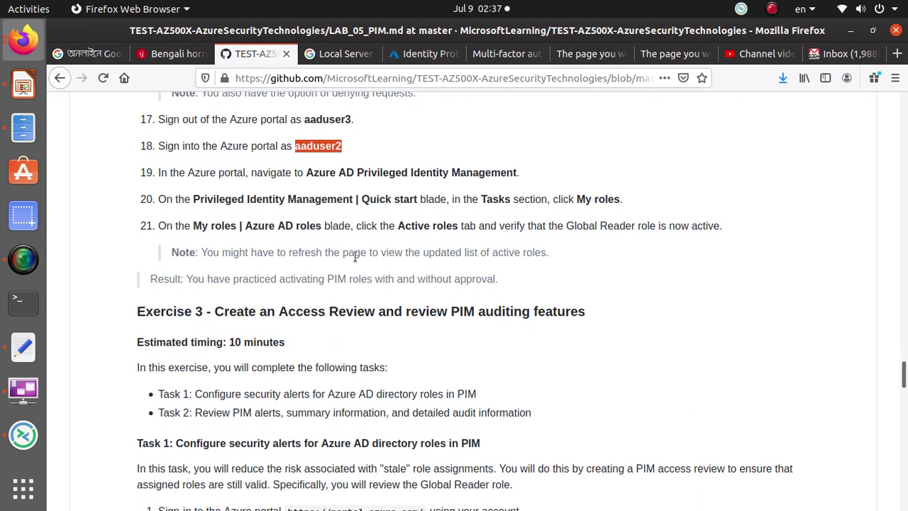
scroll(122, 284, down, 4)
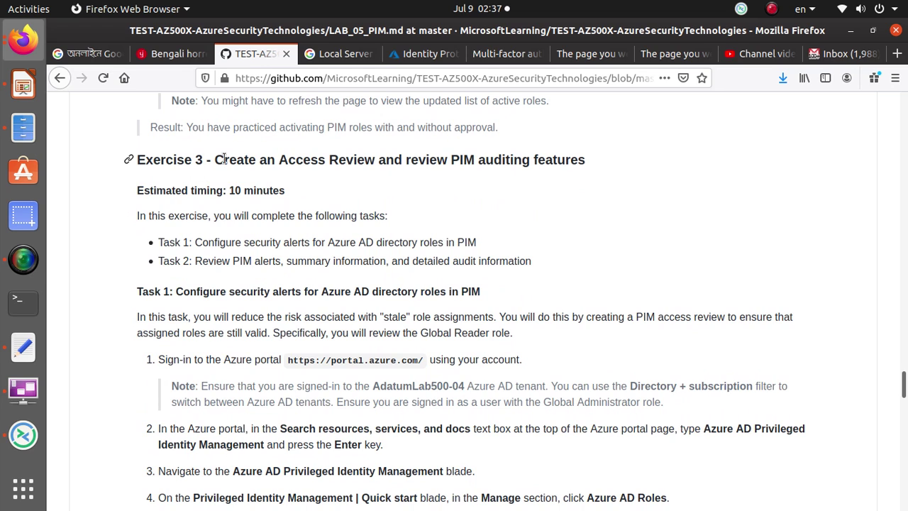
drag(217, 158, 600, 168)
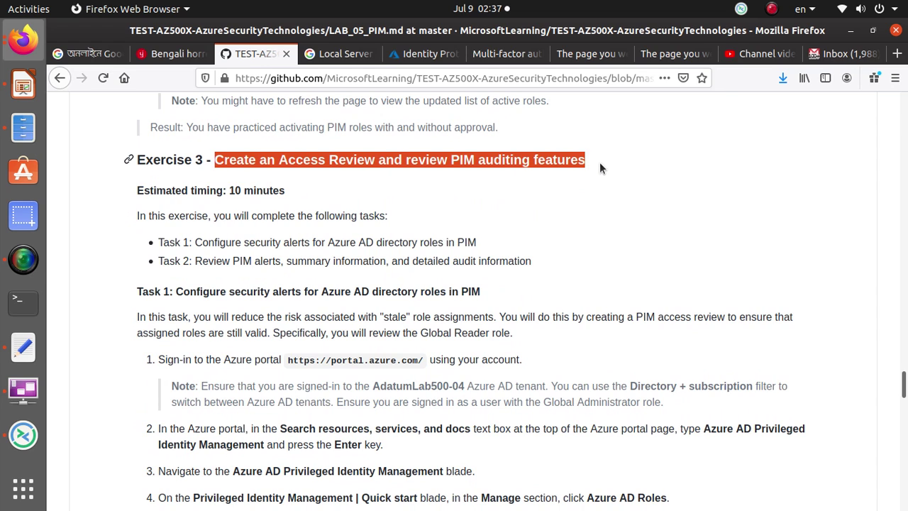
scroll(497, 283, down, 2)
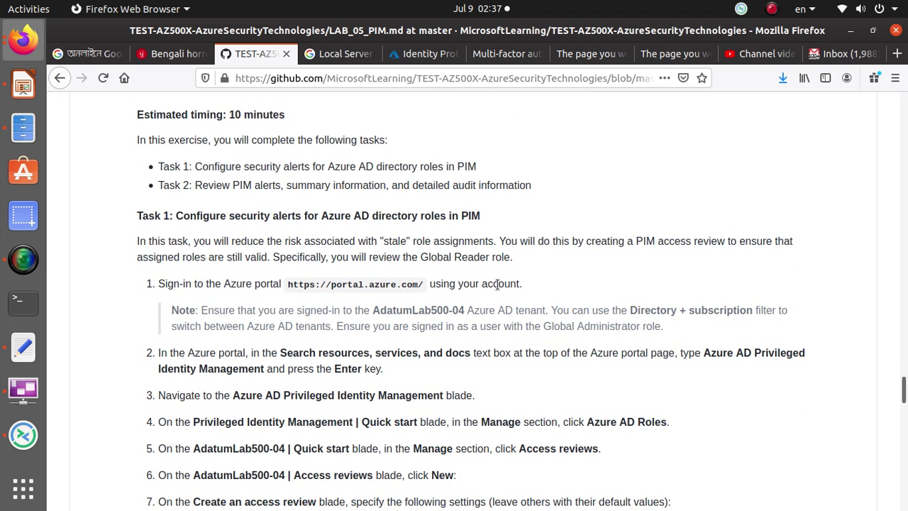
scroll(497, 283, up, 3)
scroll(486, 292, down, 4)
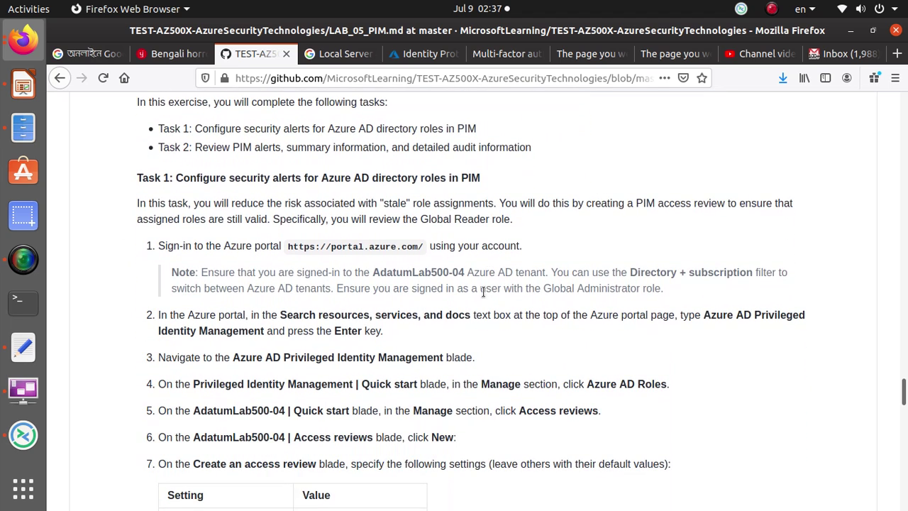
drag(192, 128, 520, 132)
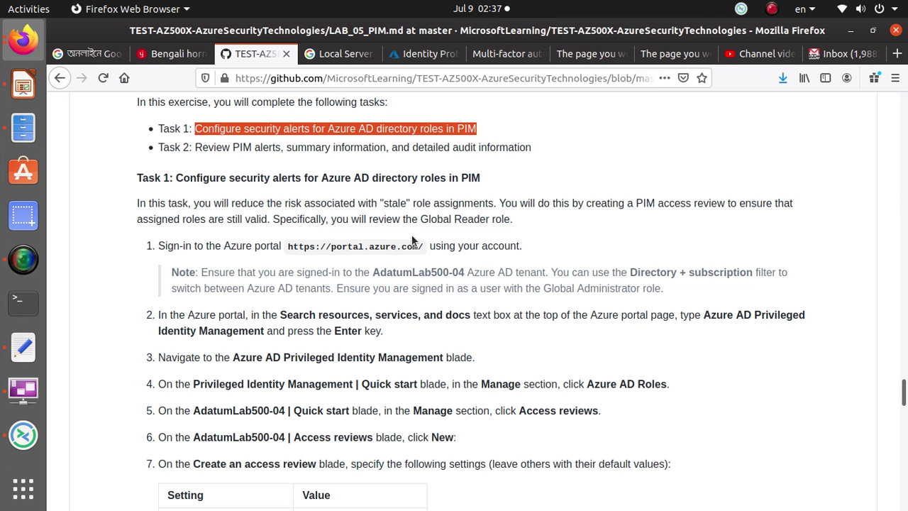
Highlight the portal address, AdatumLab500-04 tenant, search box and Azure AD Roles in steps 1-4.
scroll(415, 240, down, 3)
drag(406, 129, 287, 130)
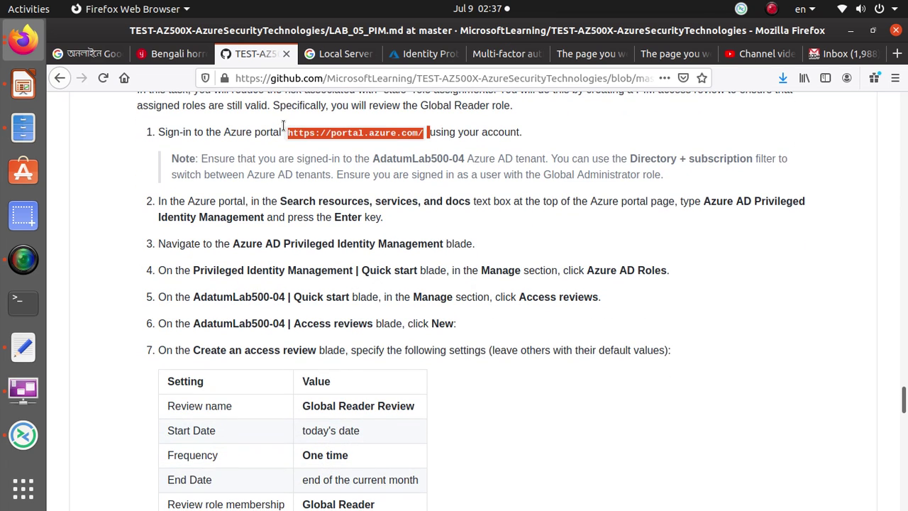
drag(474, 159, 368, 157)
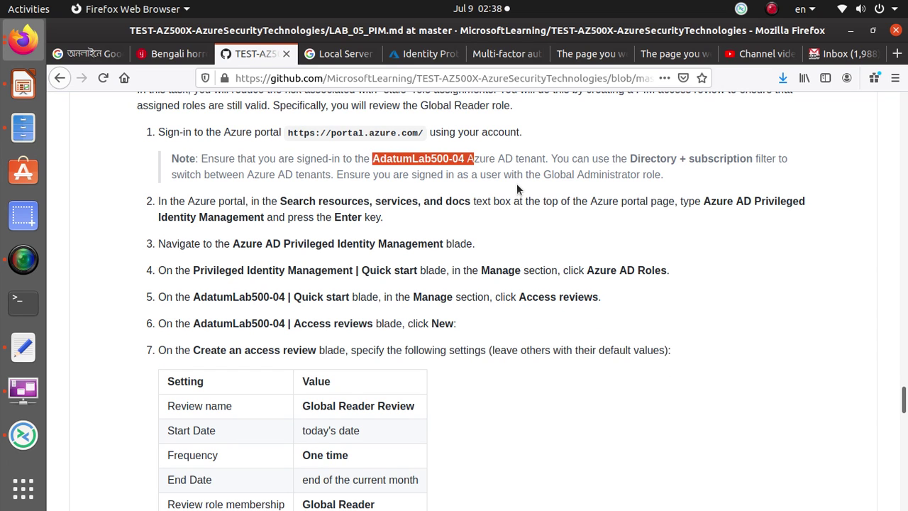
scroll(515, 182, down, 1)
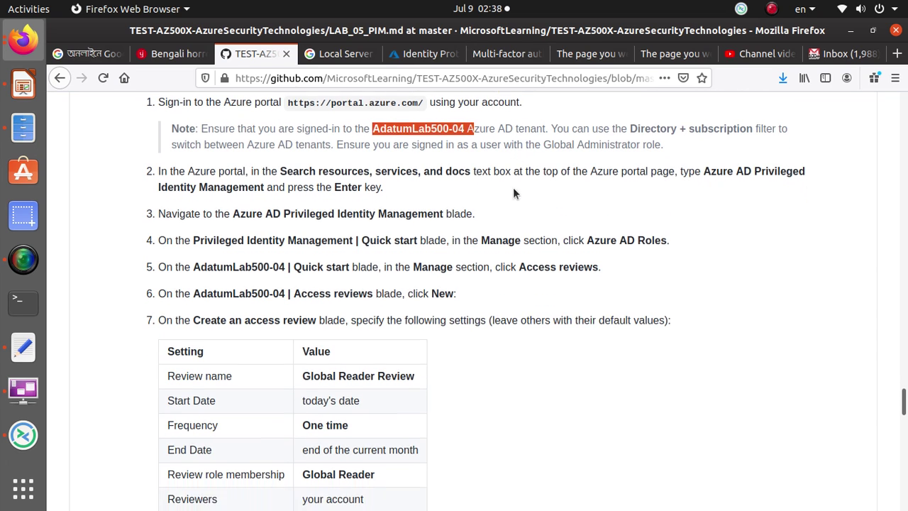
drag(280, 166, 453, 171)
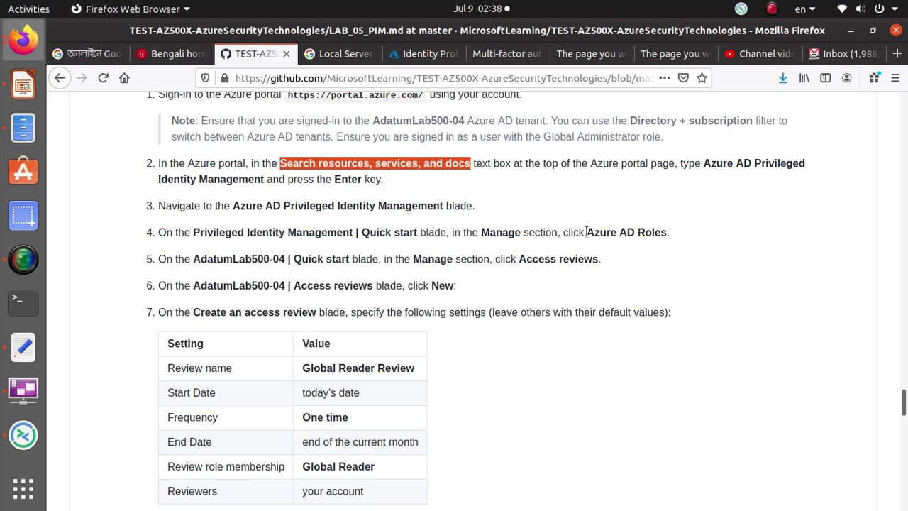
drag(586, 232, 722, 240)
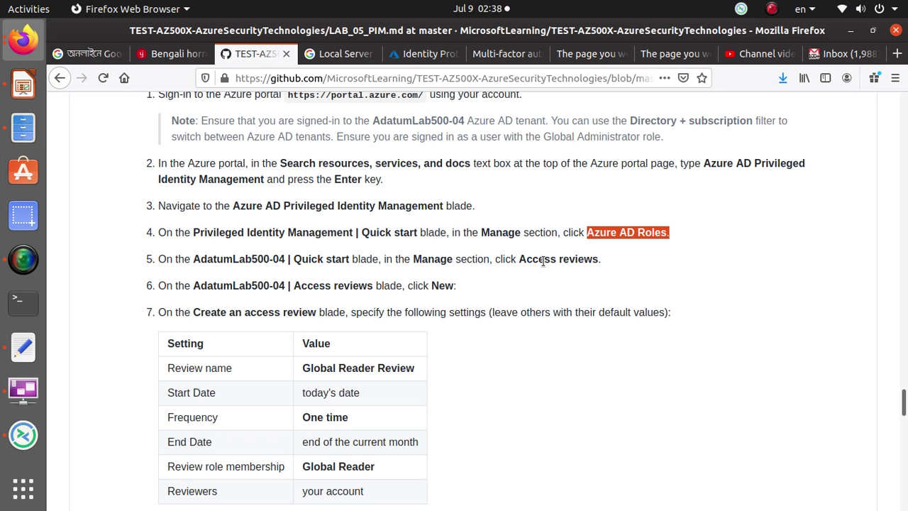
Close the private-window Azure session and return to the Identity Protection page.
click(417, 58)
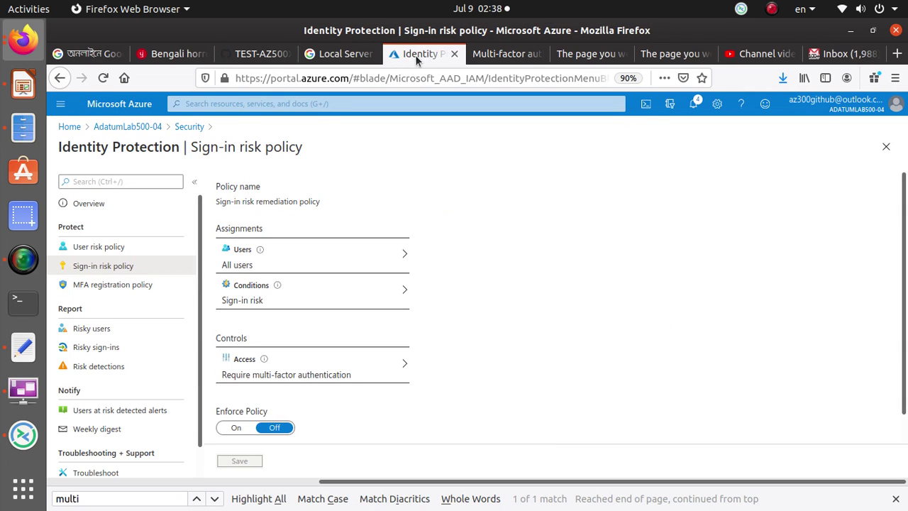
click(259, 54)
key(alt+Tab)
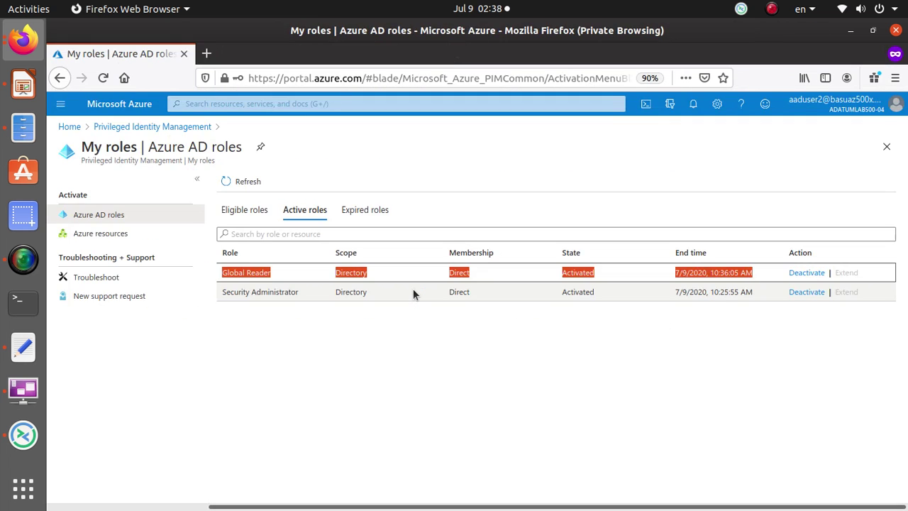
click(61, 125)
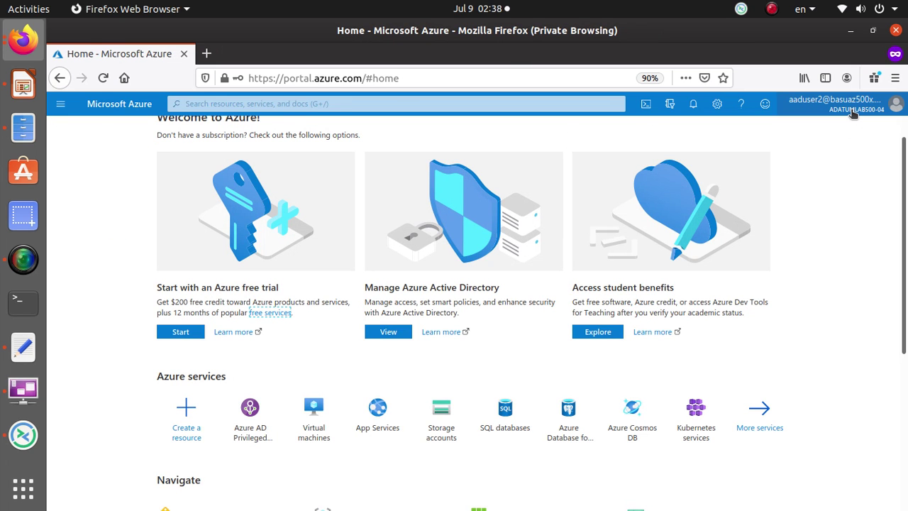
mouse_move(854, 114)
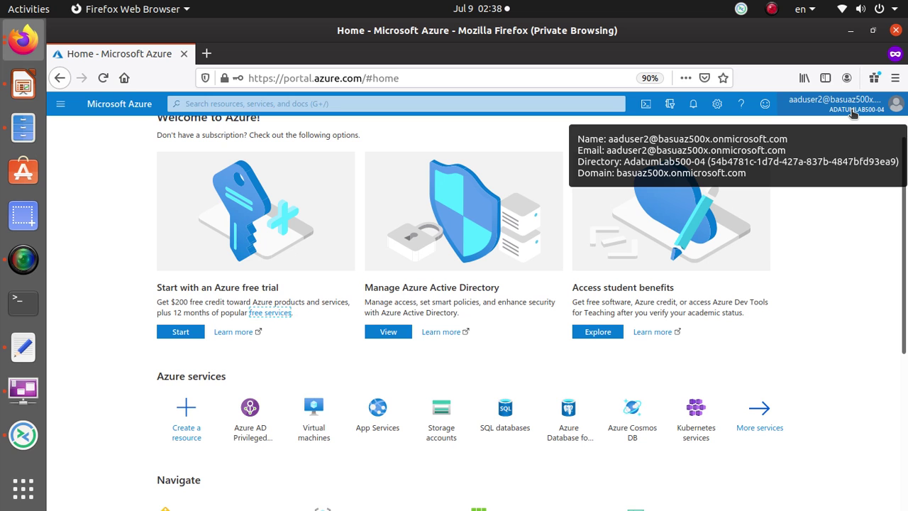
click(184, 54)
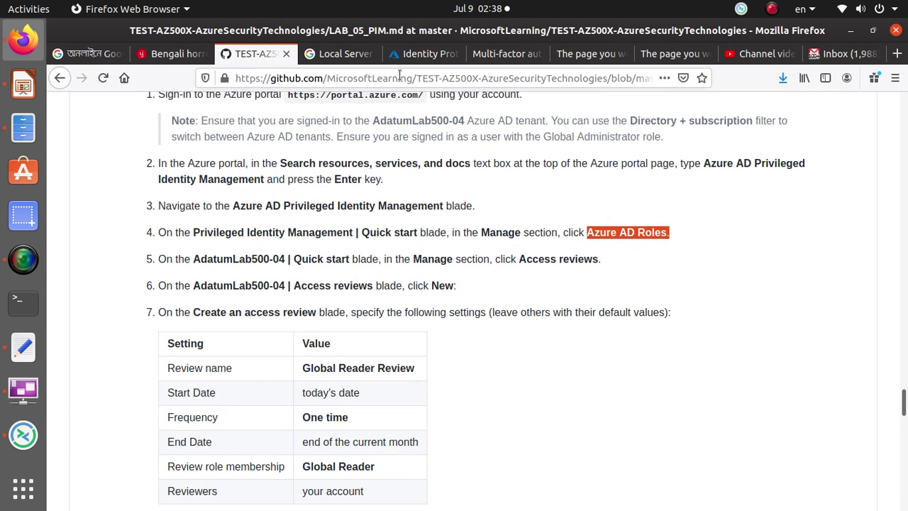
click(419, 57)
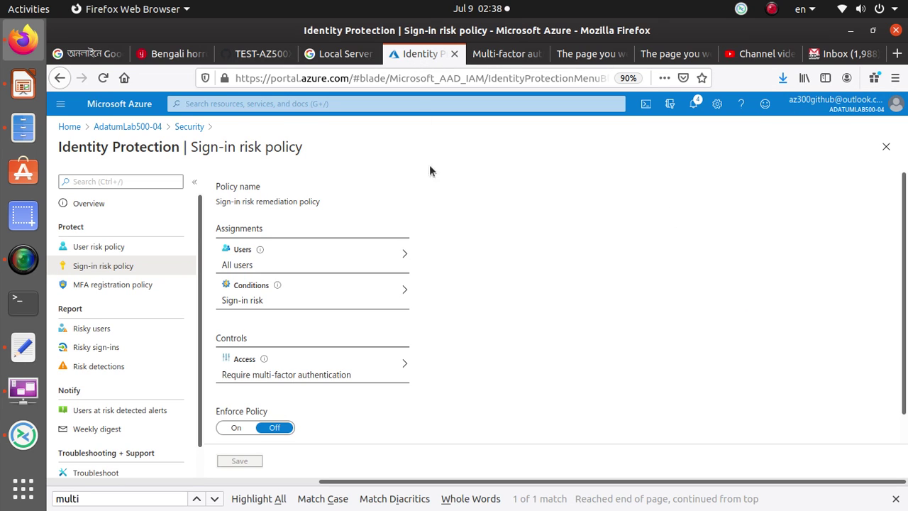
Go Home, open Privileged Identity Management, view Review access, then return to the PIM Quick start.
click(126, 127)
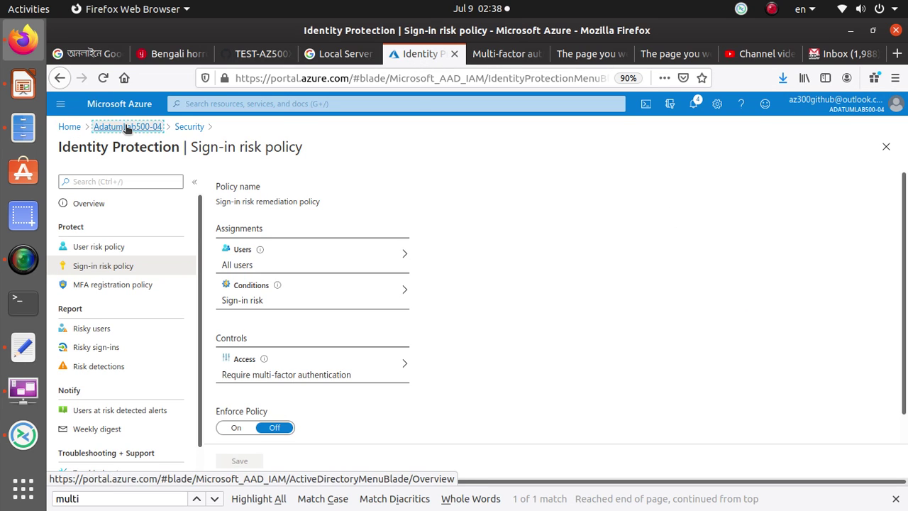
click(71, 127)
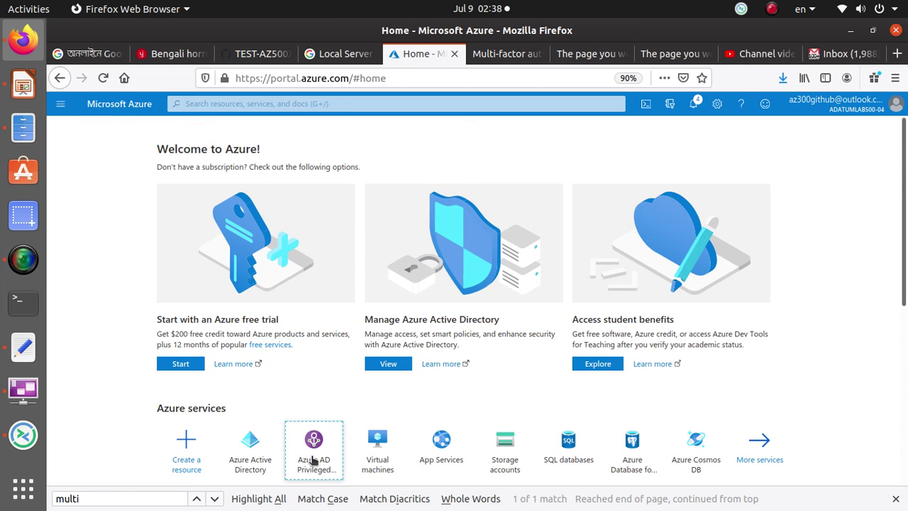
click(310, 460)
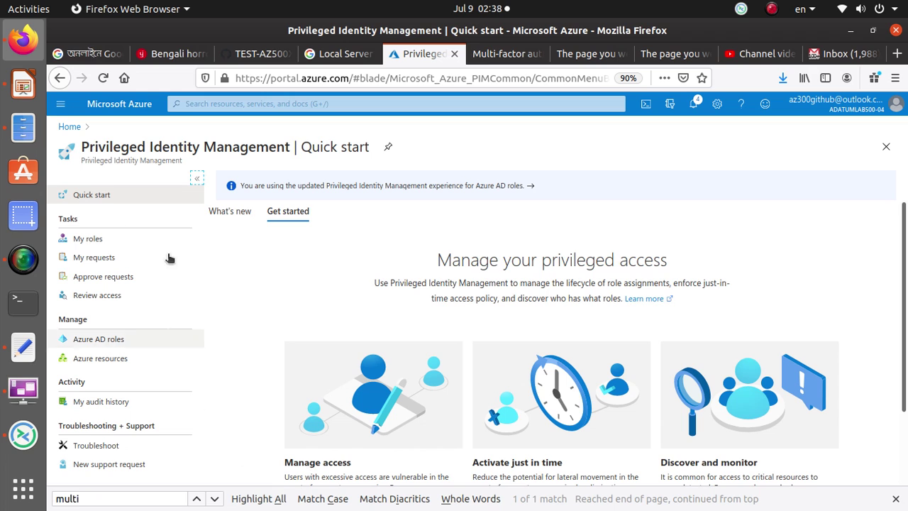
key(alt+Tab)
key(alt+Tab)
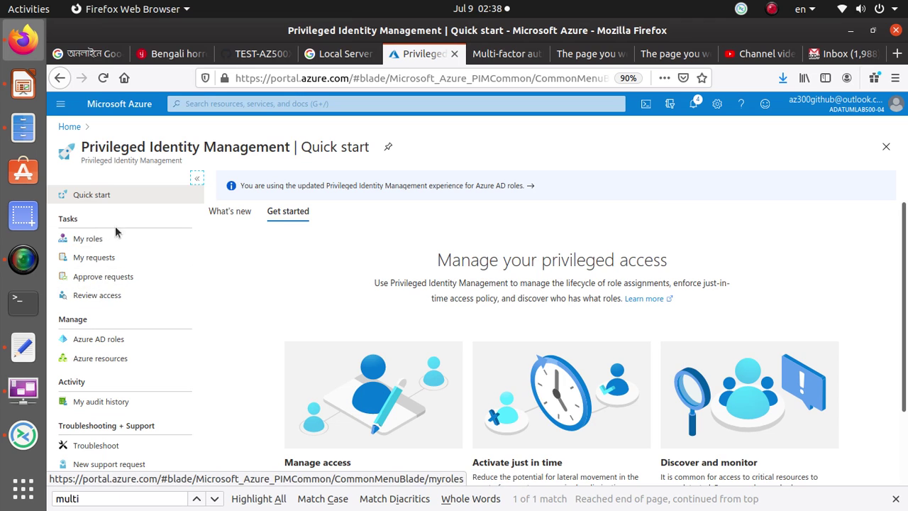
click(125, 298)
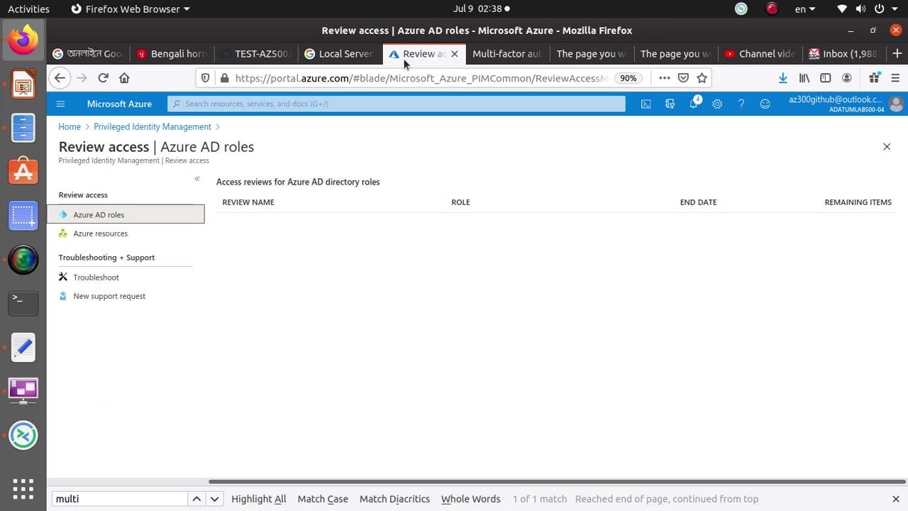
click(273, 54)
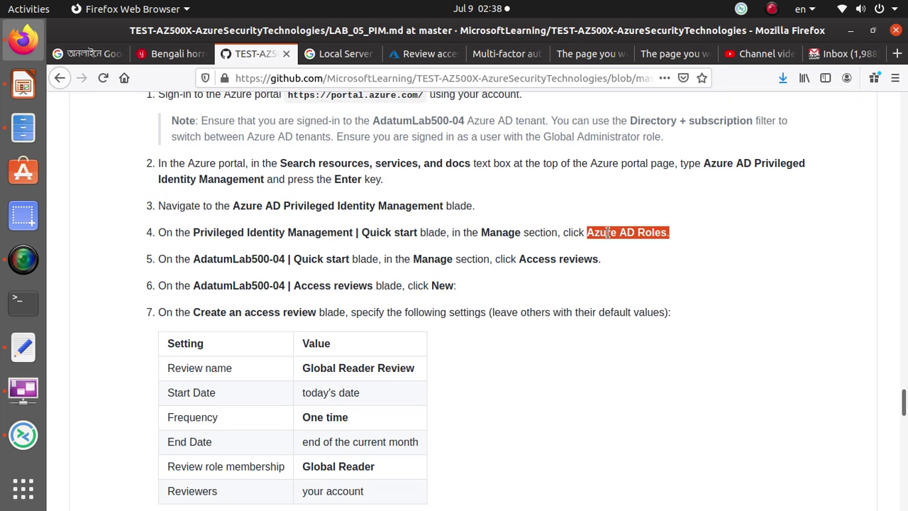
click(424, 54)
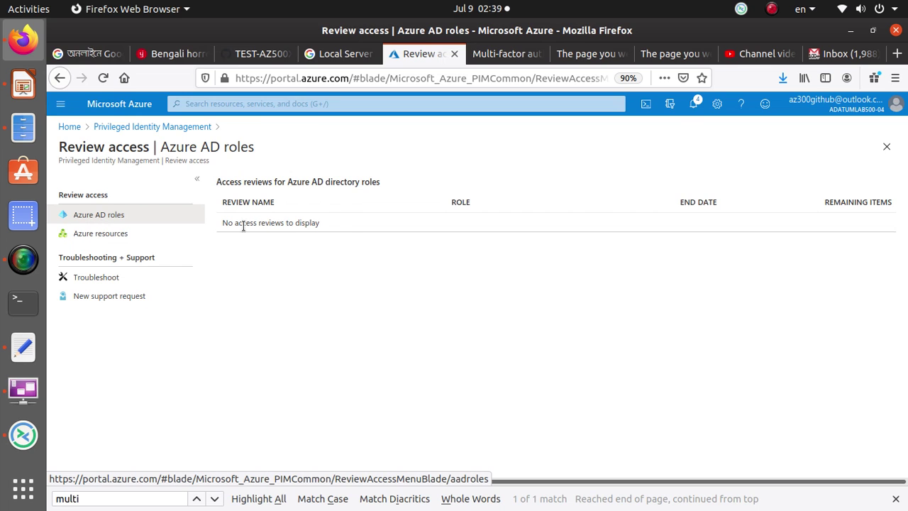
click(159, 128)
Open Azure AD roles in PIM and go to its Access reviews page.
click(140, 339)
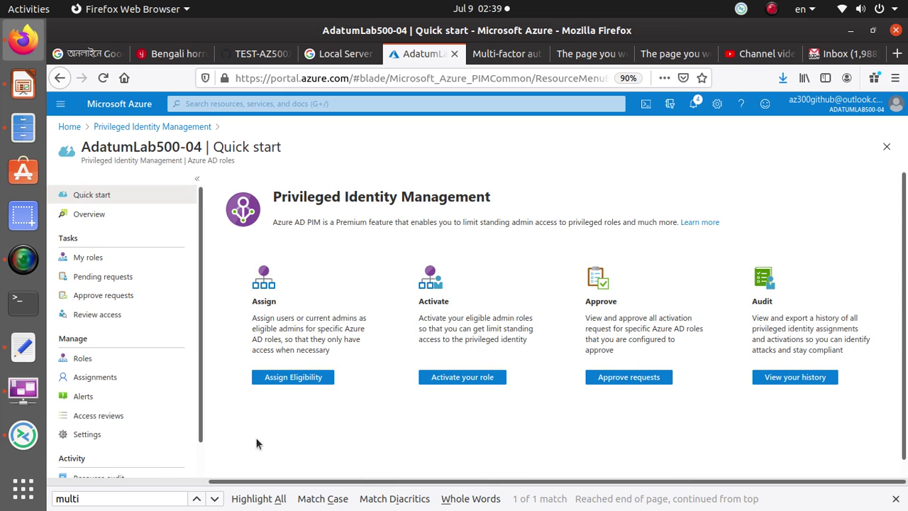
scroll(146, 360, down, 1)
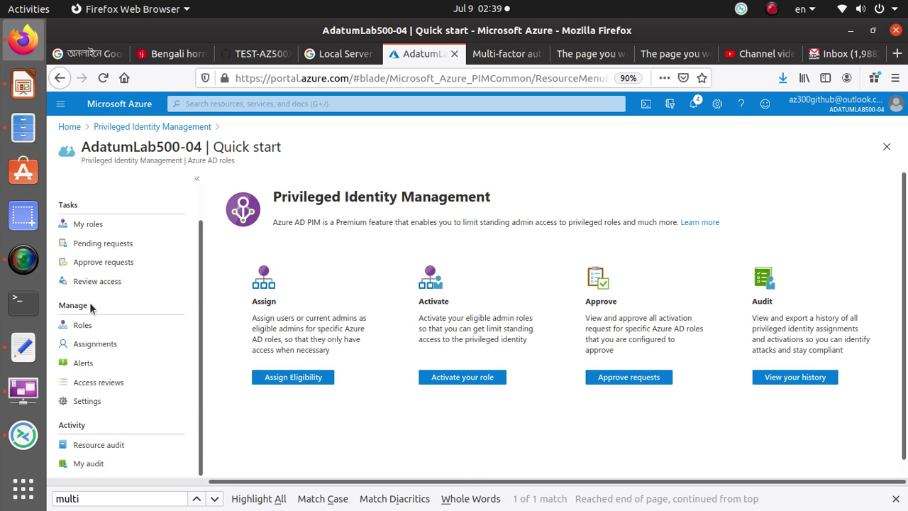
double_click(85, 306)
scroll(122, 380, up, 1)
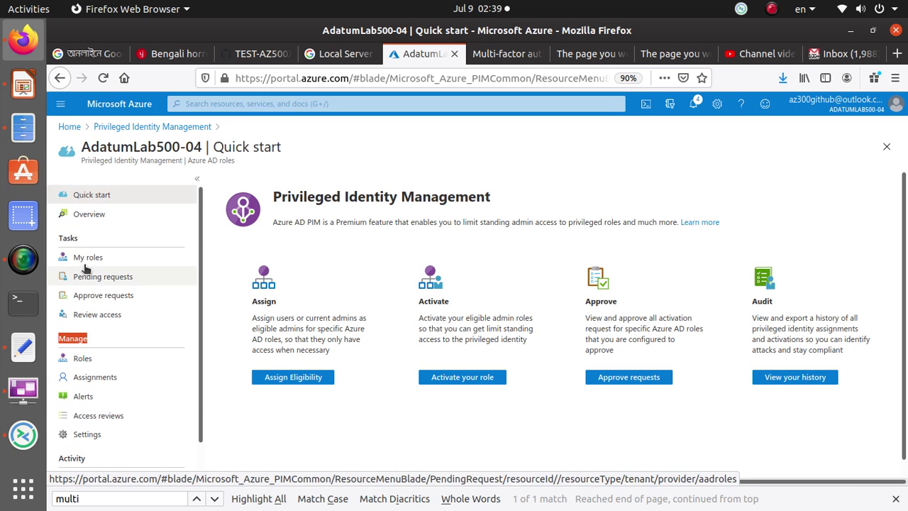
scroll(110, 357, down, 1)
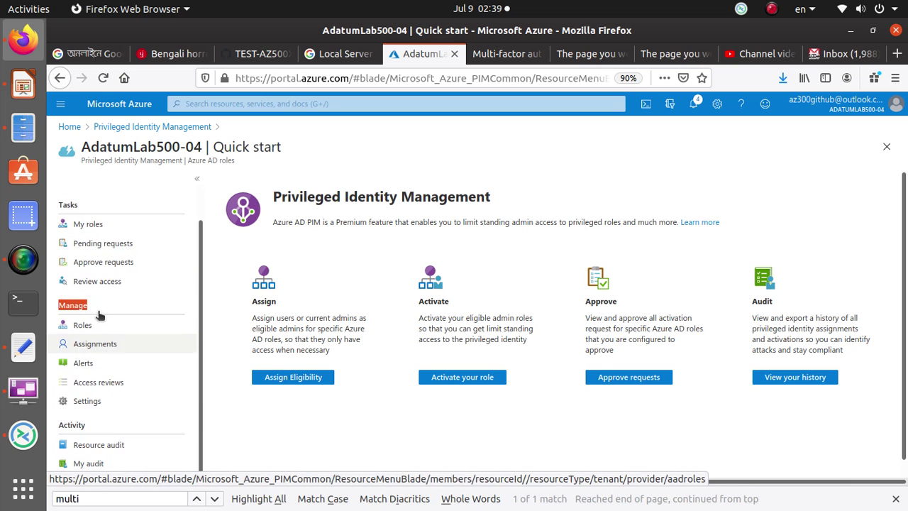
click(140, 383)
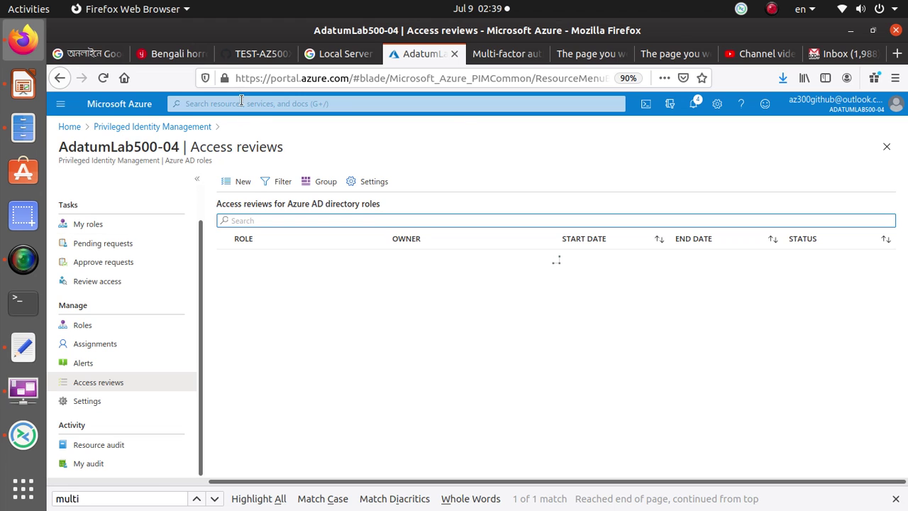
Copy the review name 'Global Reader Review' from the lab's step 6 instructions.
click(257, 57)
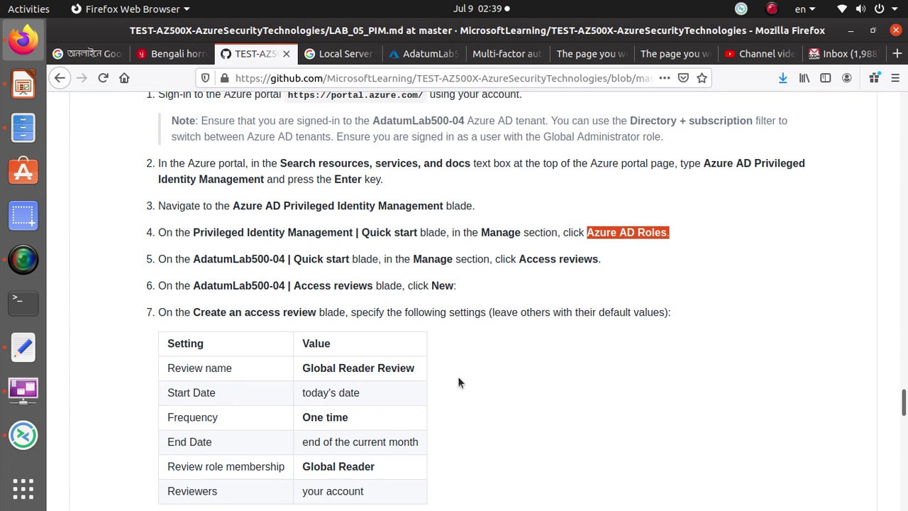
click(548, 258)
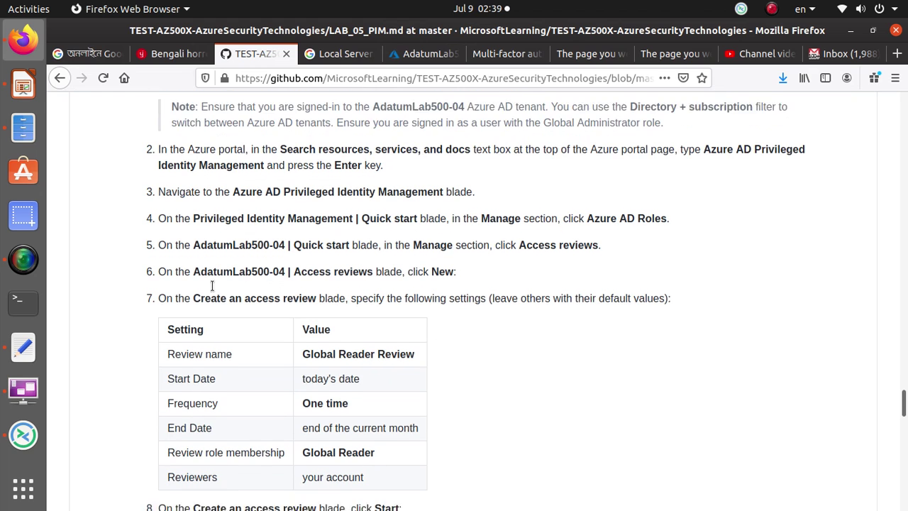
scroll(213, 284, down, 1)
double_click(442, 248)
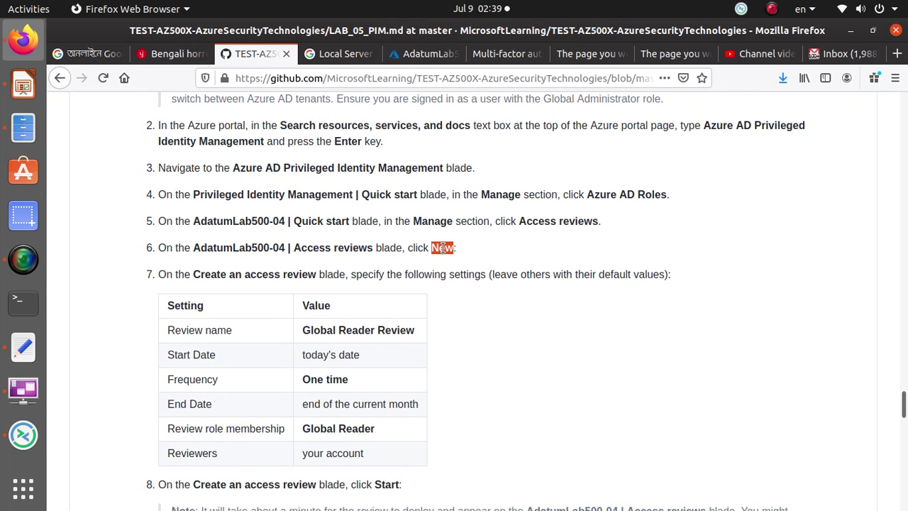
scroll(431, 280, down, 3)
double_click(381, 218)
triple_click(380, 220)
right_click(381, 222)
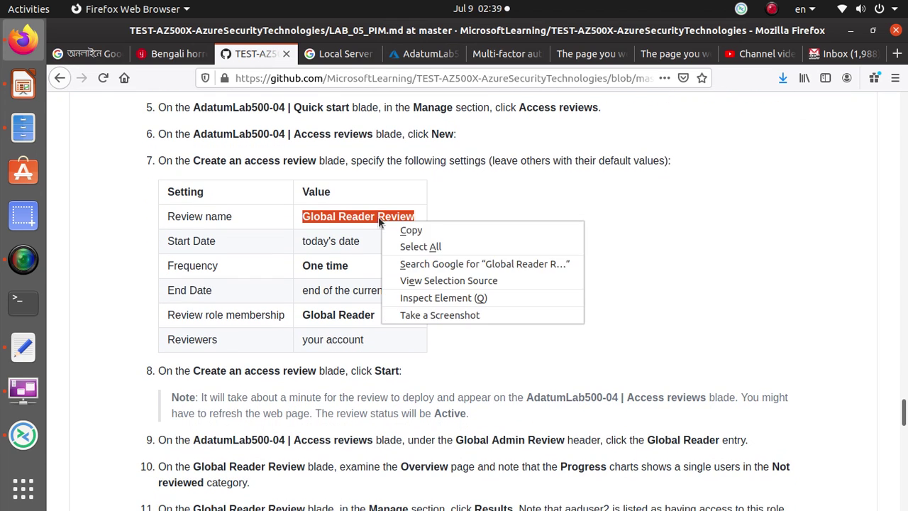
click(433, 231)
key(alt+Tab)
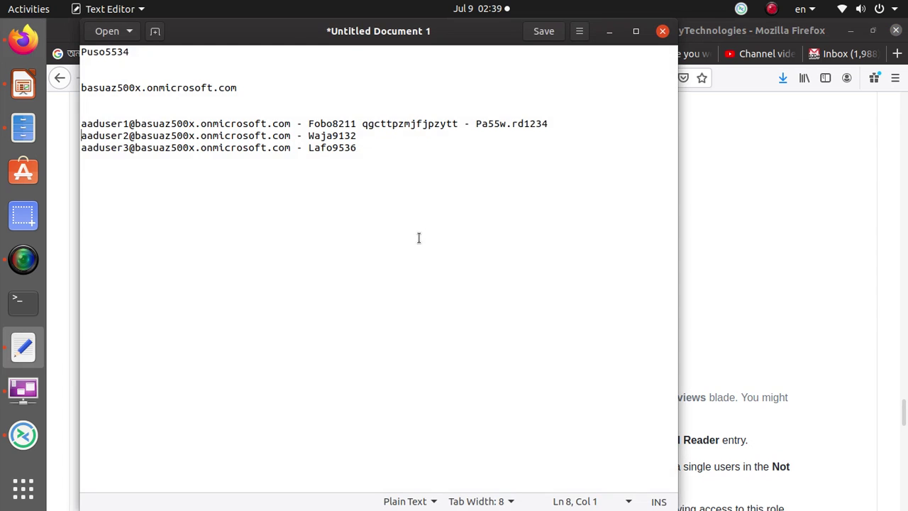
key(alt+Tab)
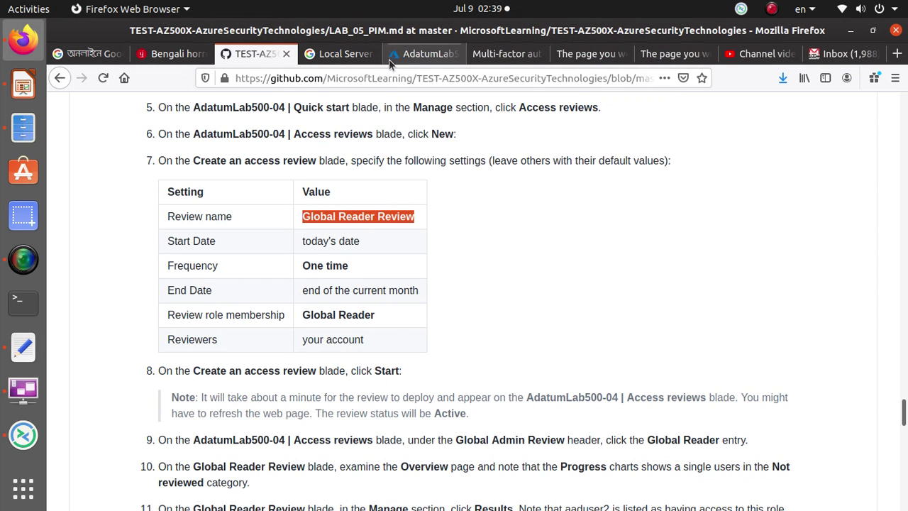
click(429, 57)
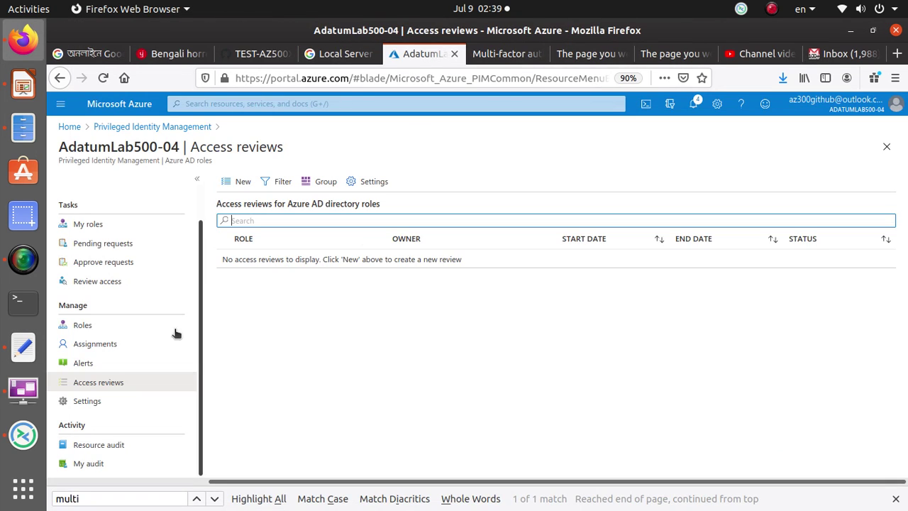
Start a new access review named 'Global Reader Review'.
click(242, 184)
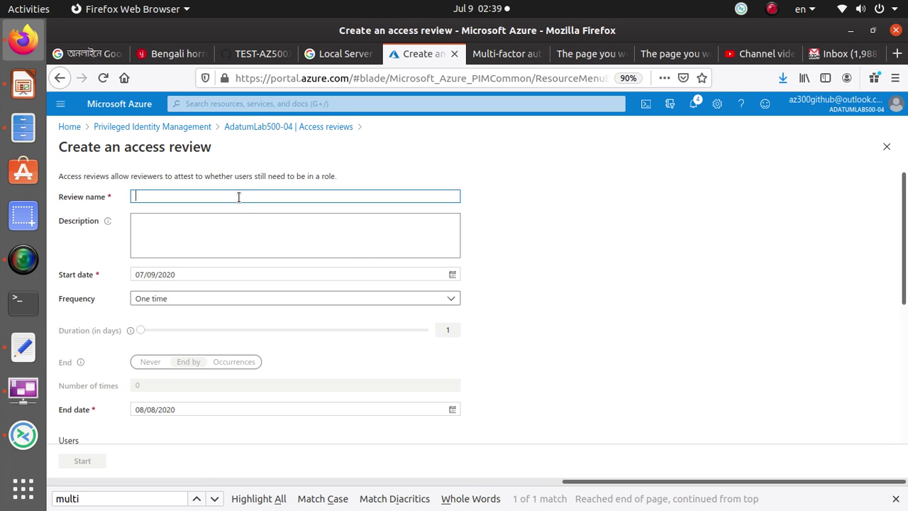
key(ctrl+v)
click(234, 234)
key(alt+Tab)
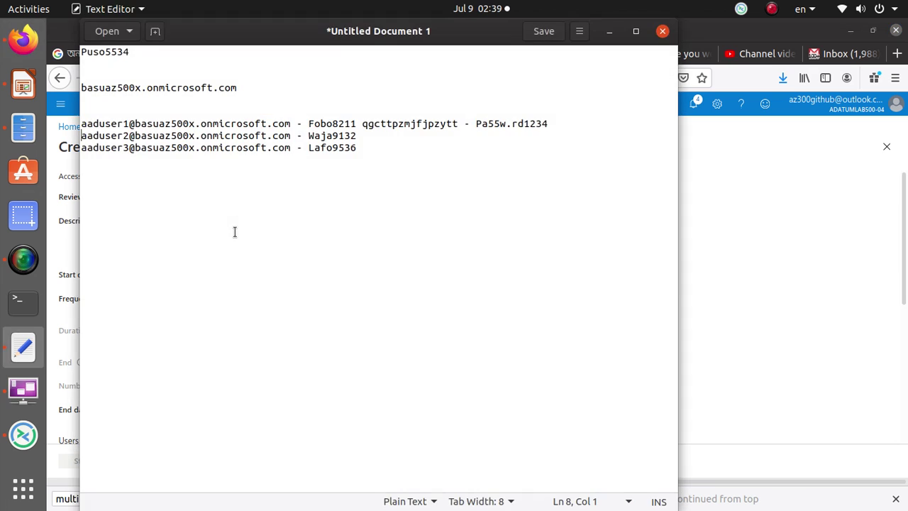
key(alt+Tab)
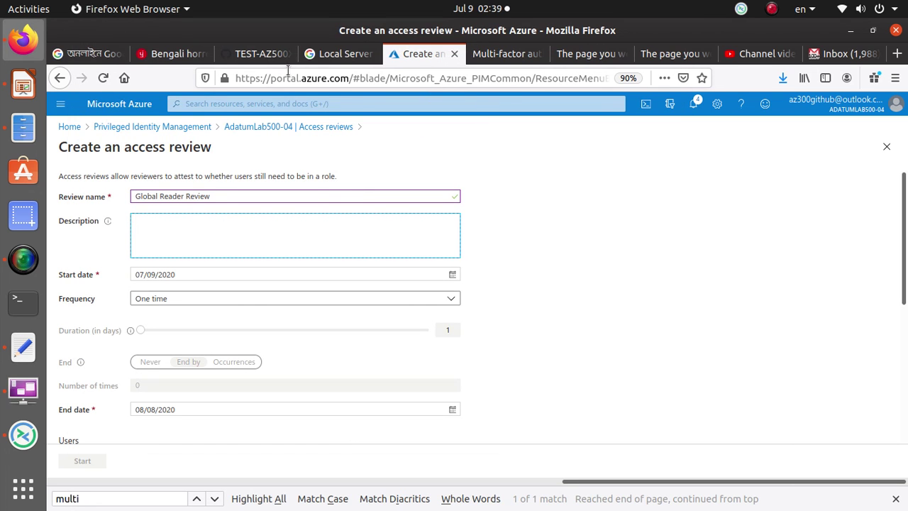
click(267, 55)
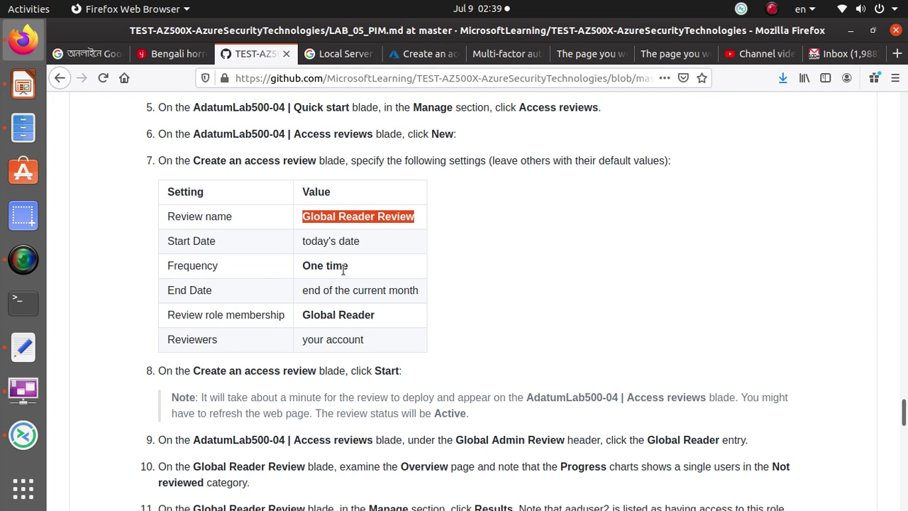
key(alt+Tab)
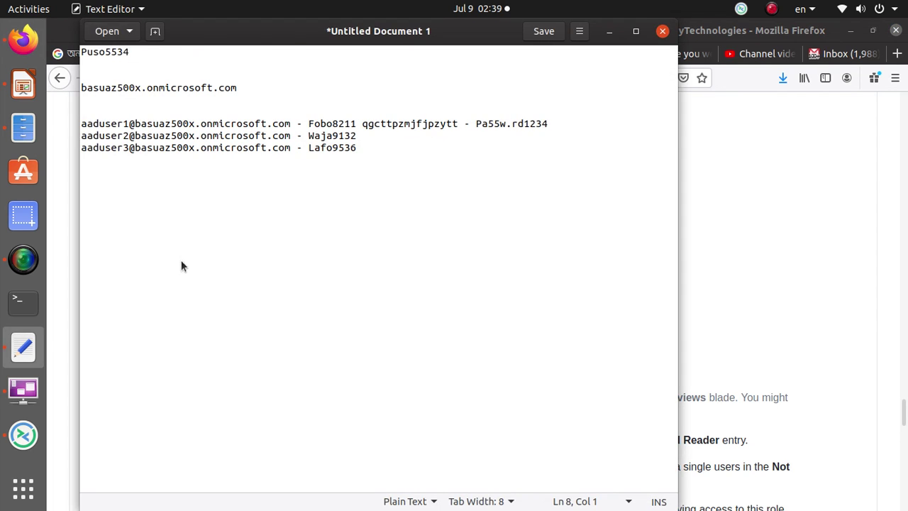
key(alt+Tab)
click(403, 55)
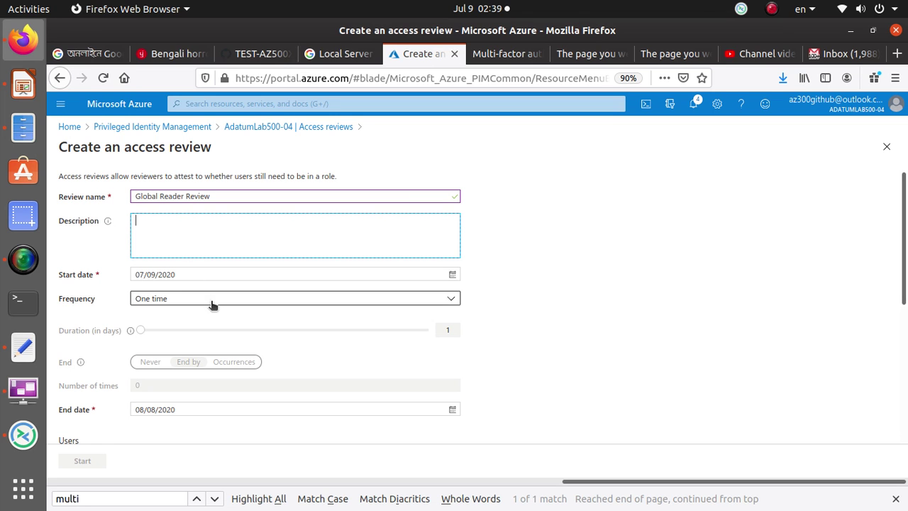
click(255, 57)
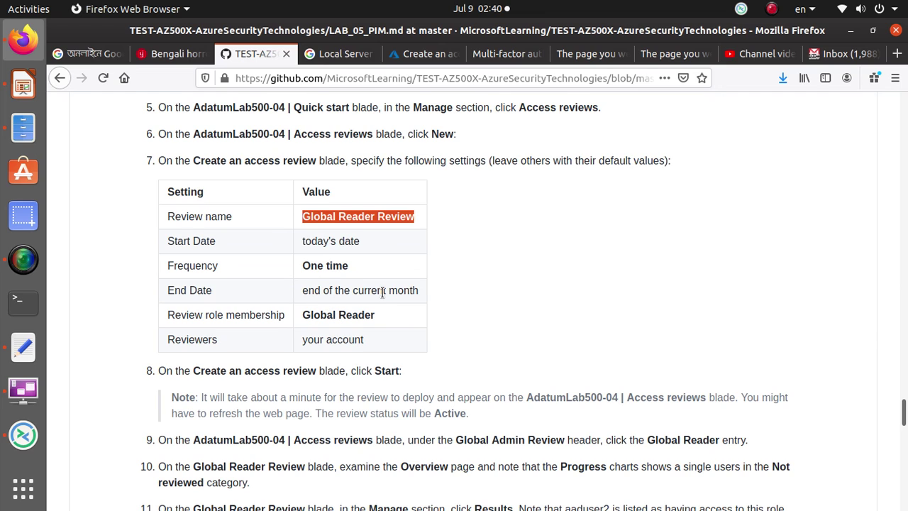
click(415, 55)
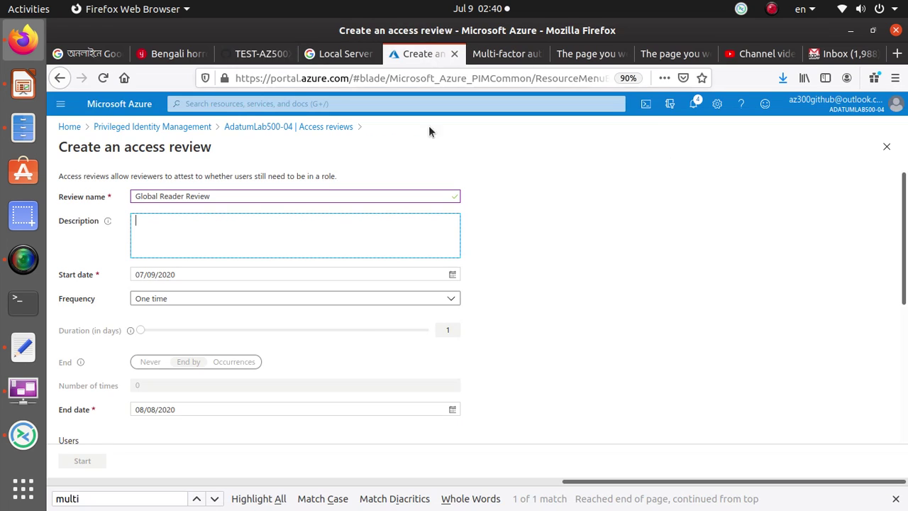
Set the access review's end date to 07/31/2020.
scroll(208, 337, down, 1)
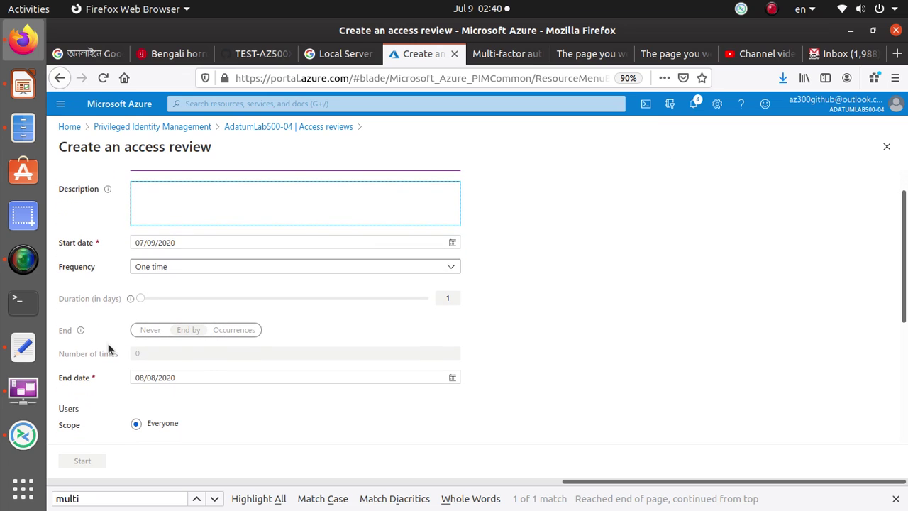
click(452, 380)
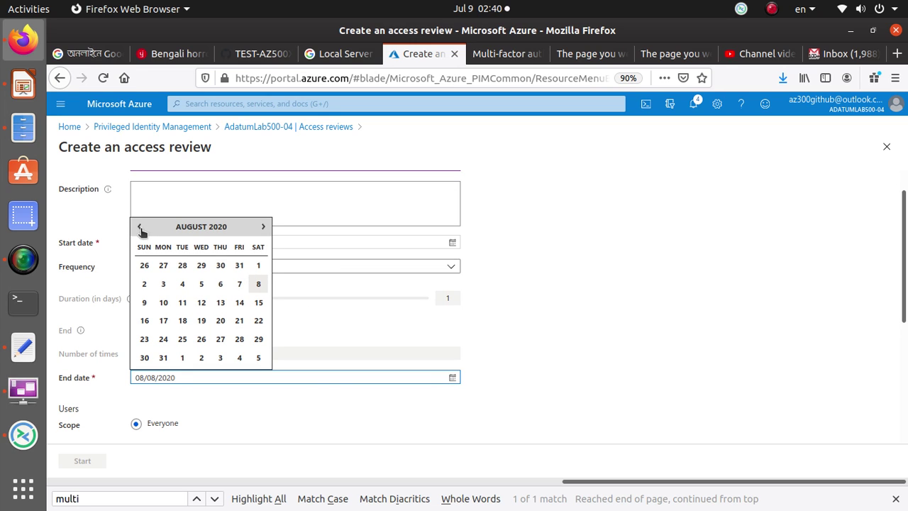
click(140, 226)
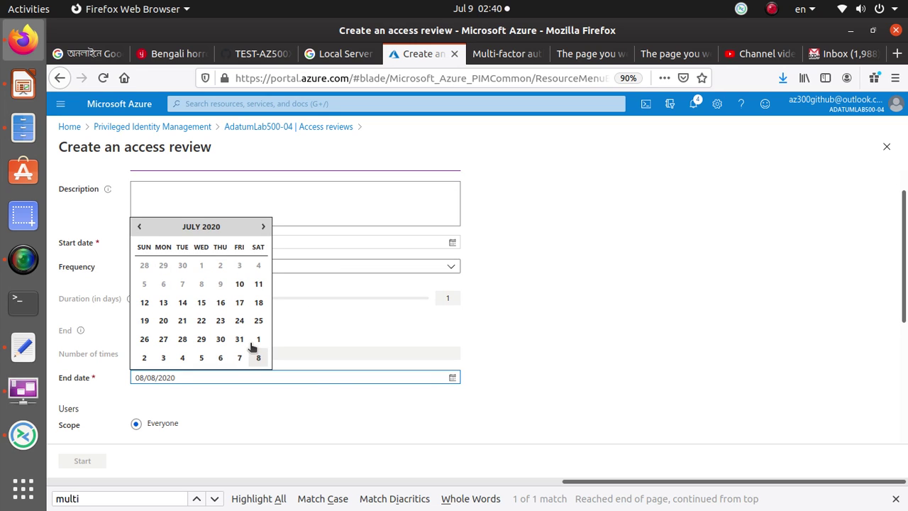
click(239, 339)
scroll(255, 414, down, 3)
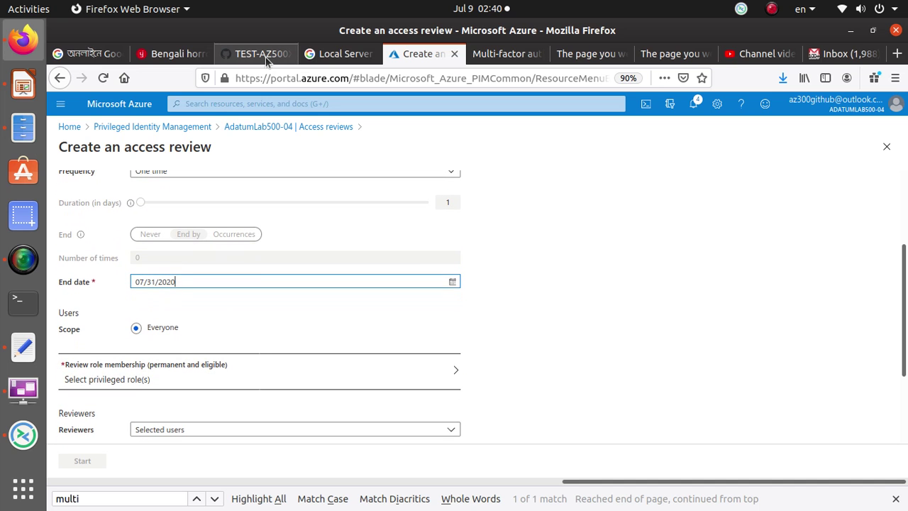
click(270, 57)
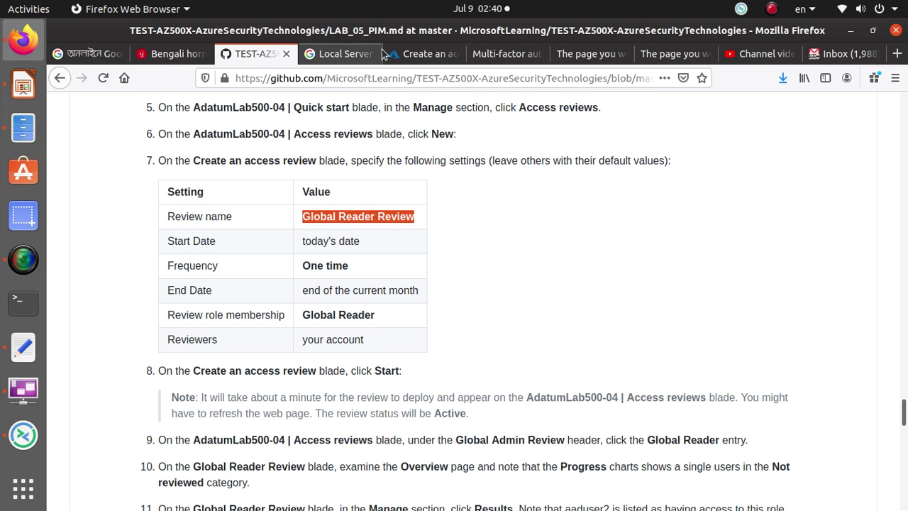
click(420, 54)
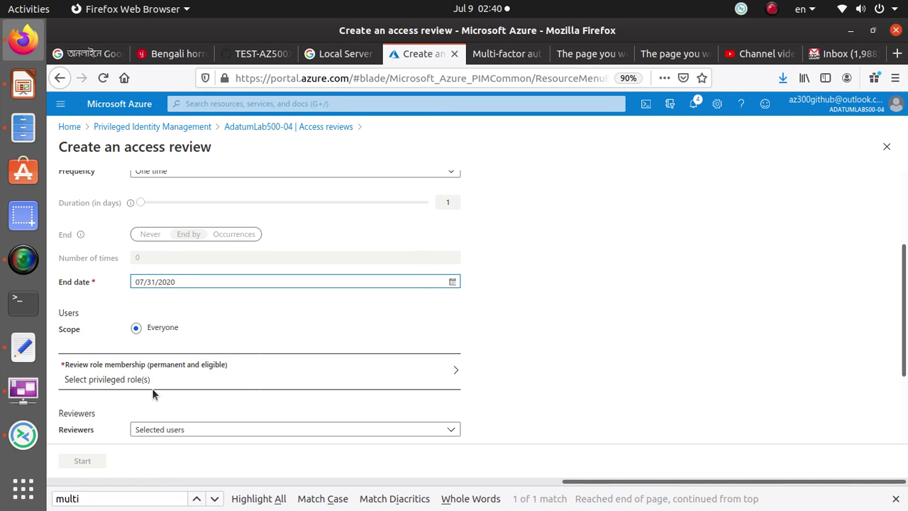
Choose Global Reader as the role membership to review.
click(194, 377)
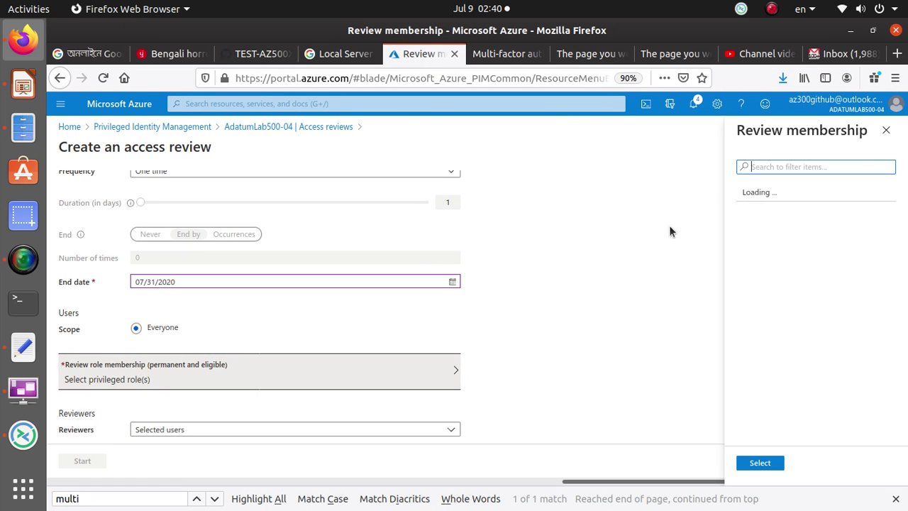
text(global)
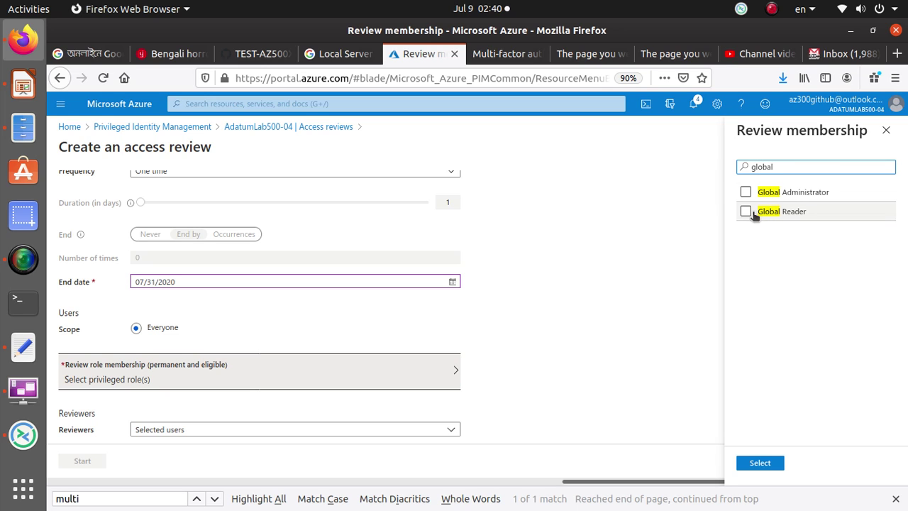
click(746, 213)
click(773, 465)
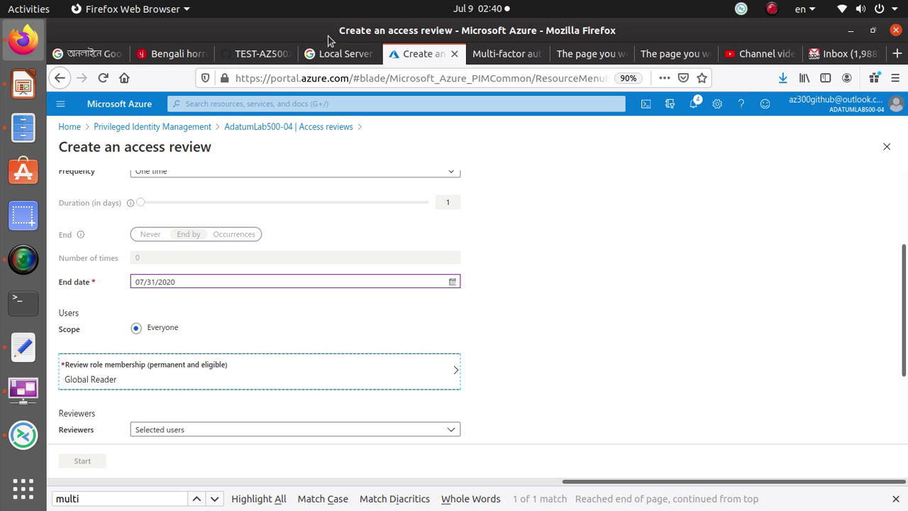
click(261, 53)
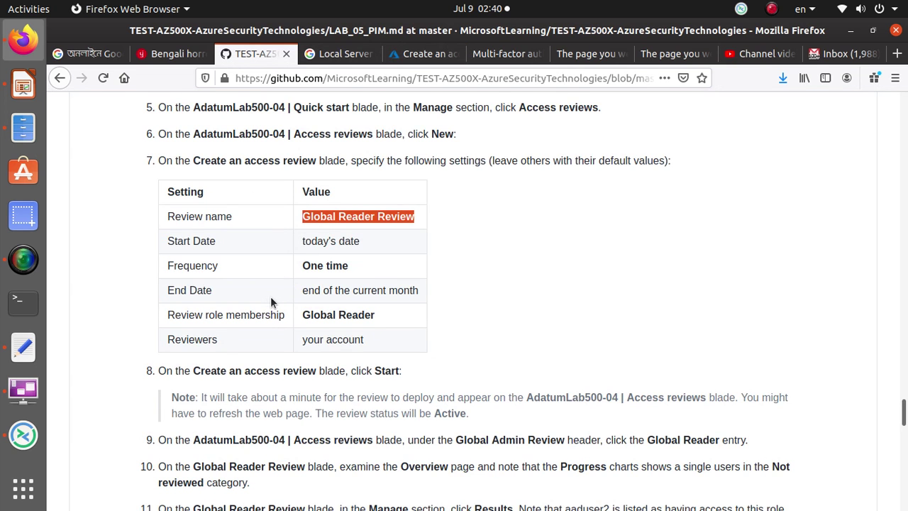
scroll(270, 301, down, 2)
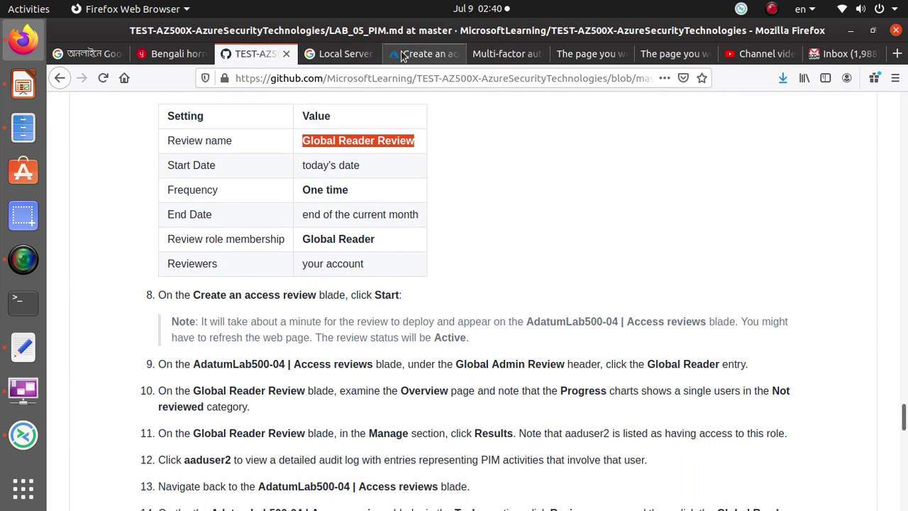
click(401, 54)
scroll(313, 390, down, 2)
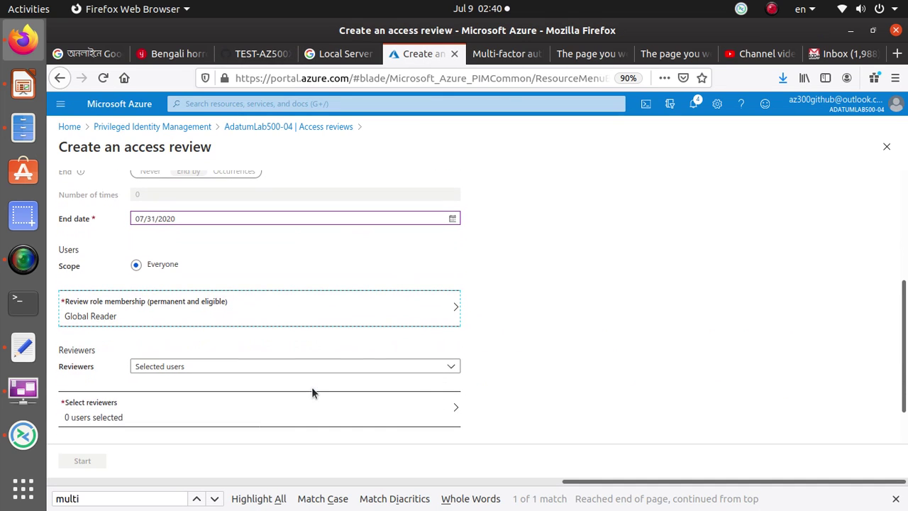
Keep Selected users as reviewers and pick the signed-in account as the reviewer.
click(225, 368)
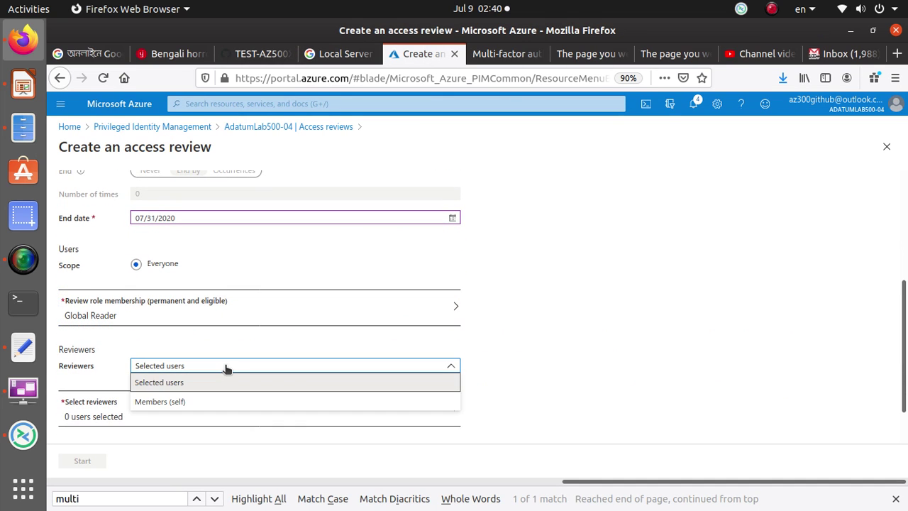
click(226, 368)
scroll(235, 337, down, 1)
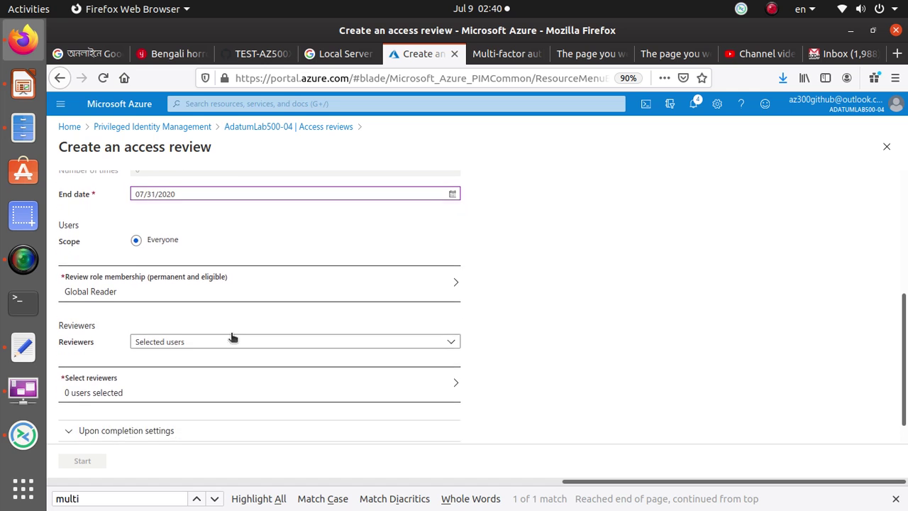
click(210, 383)
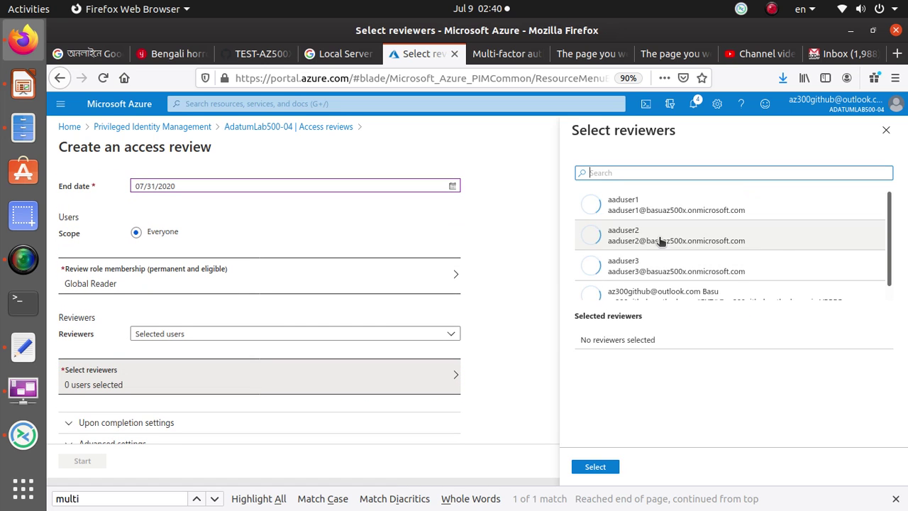
scroll(745, 274, down, 1)
click(709, 289)
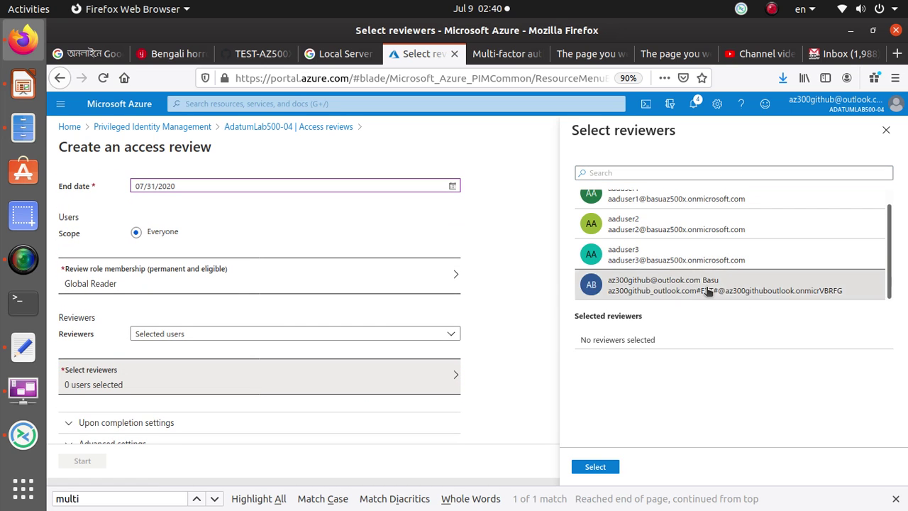
click(595, 467)
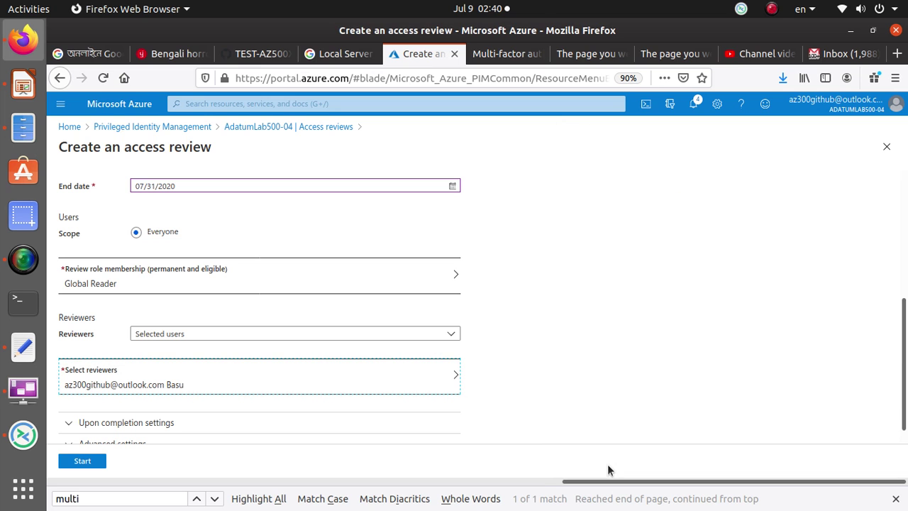
scroll(400, 361, down, 1)
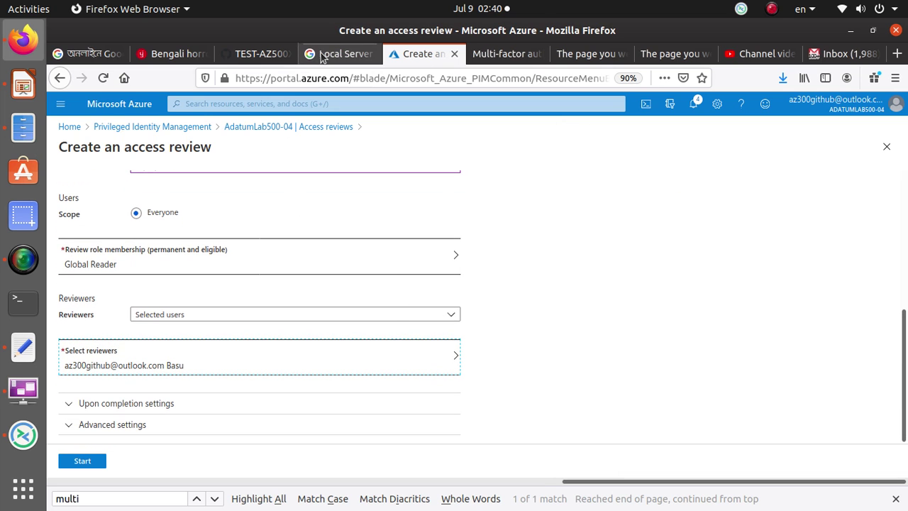
Read lab step 8 on starting the review, then return to the review form.
click(262, 53)
scroll(310, 373, down, 2)
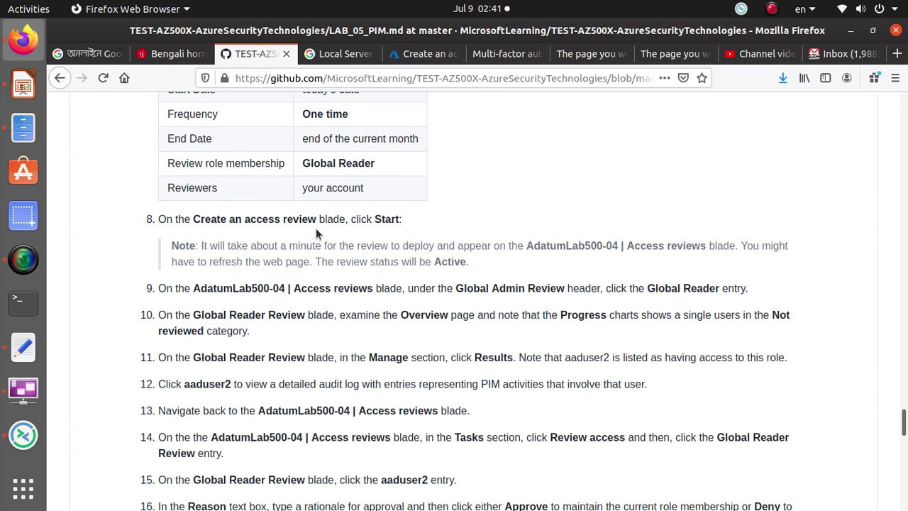
key(alt+Tab)
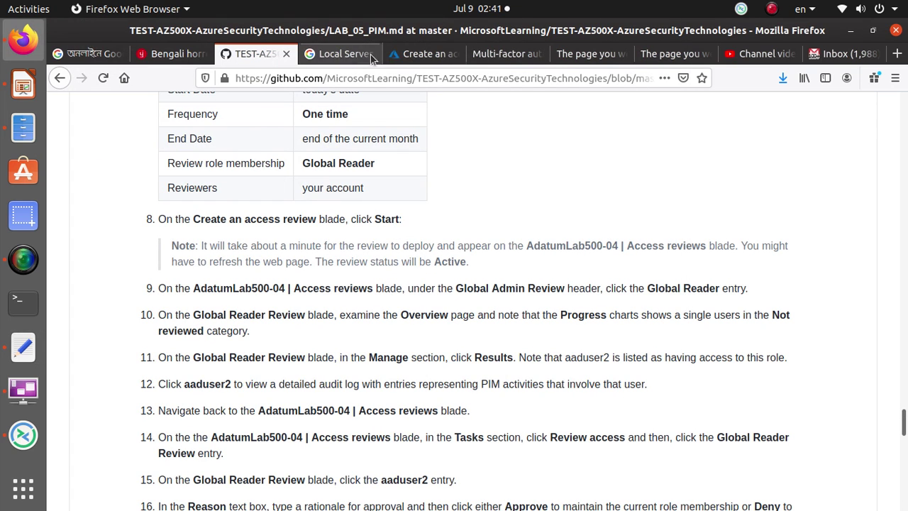
click(421, 56)
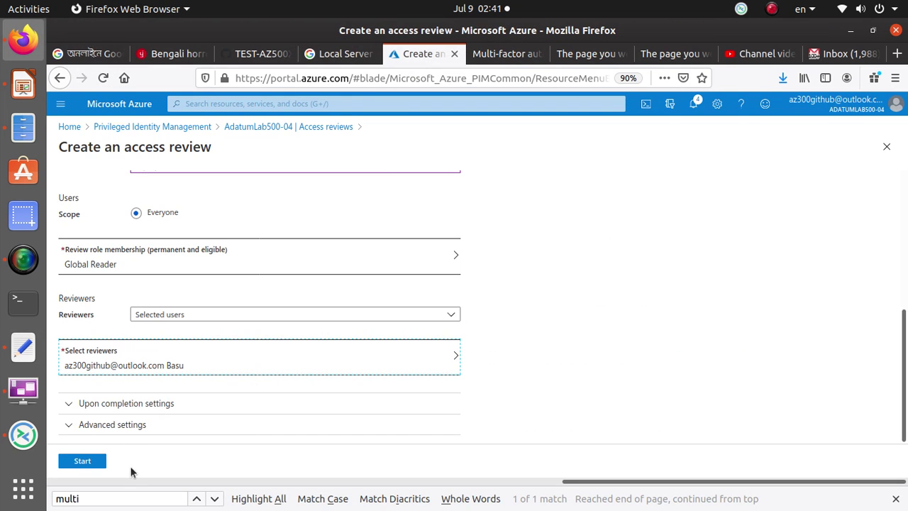
Start the Global Reader access review and refresh the Access reviews list until it appears.
click(91, 463)
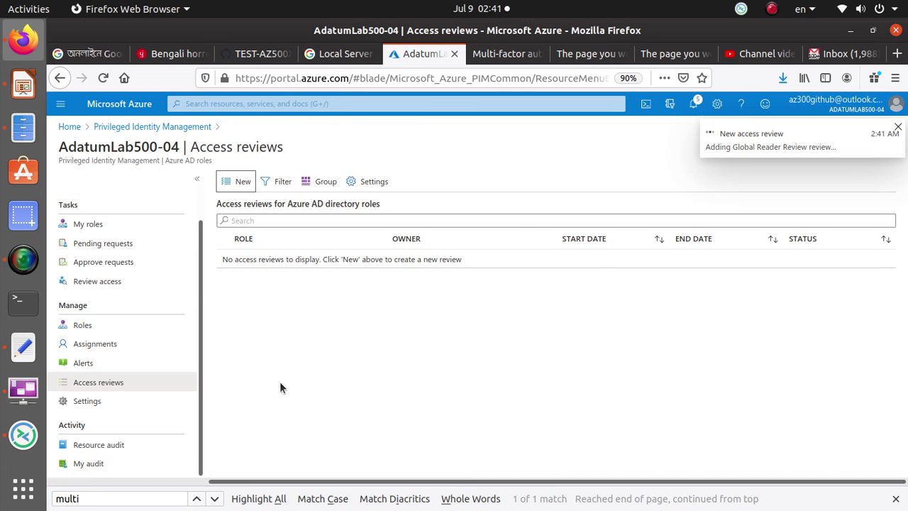
click(268, 56)
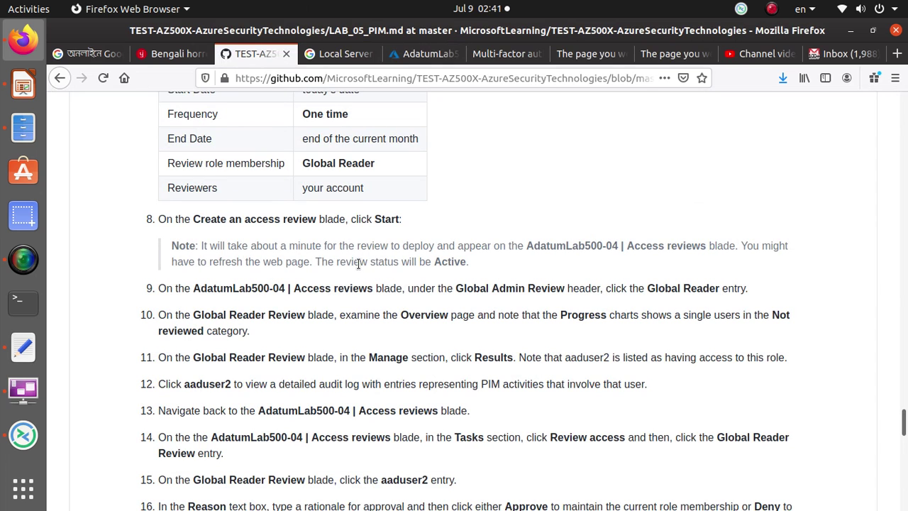
scroll(359, 265, down, 2)
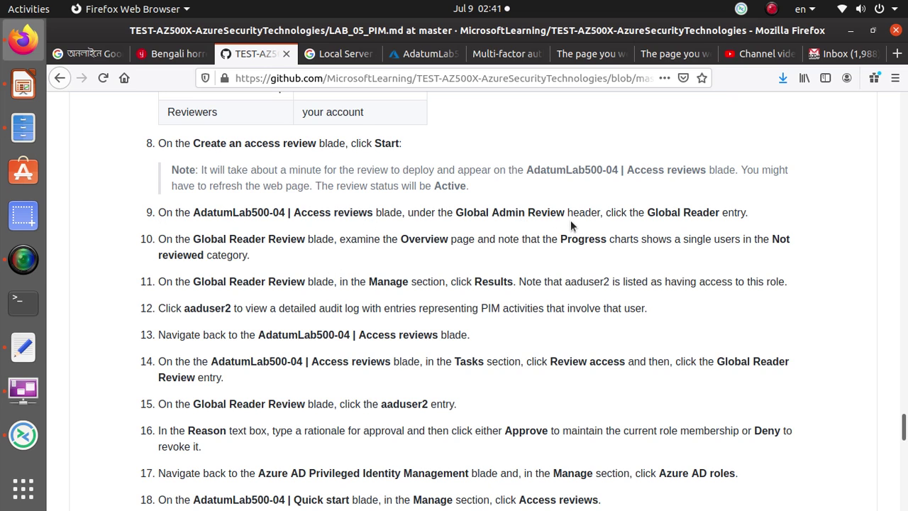
drag(645, 220, 718, 212)
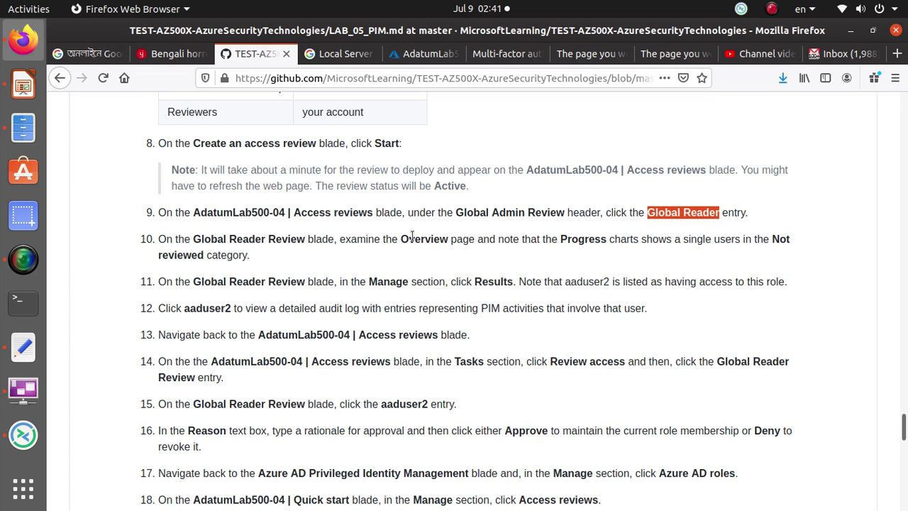
click(415, 54)
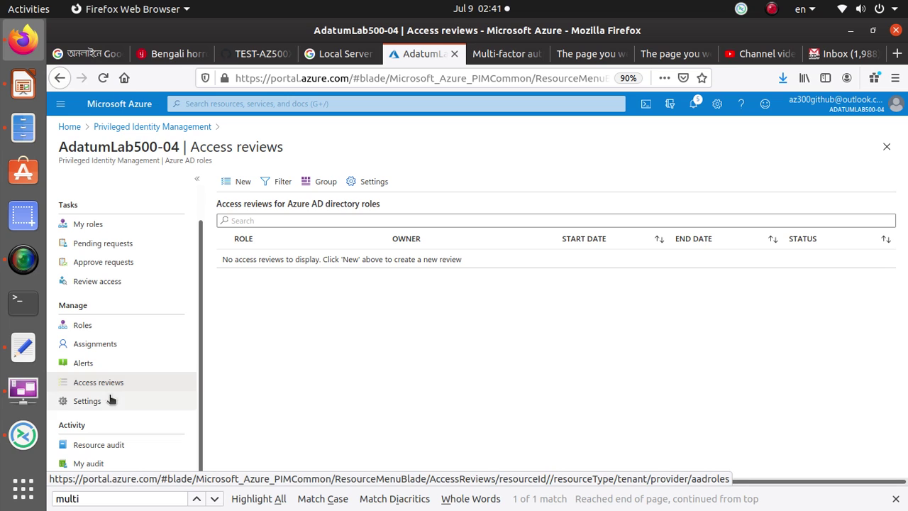
click(103, 78)
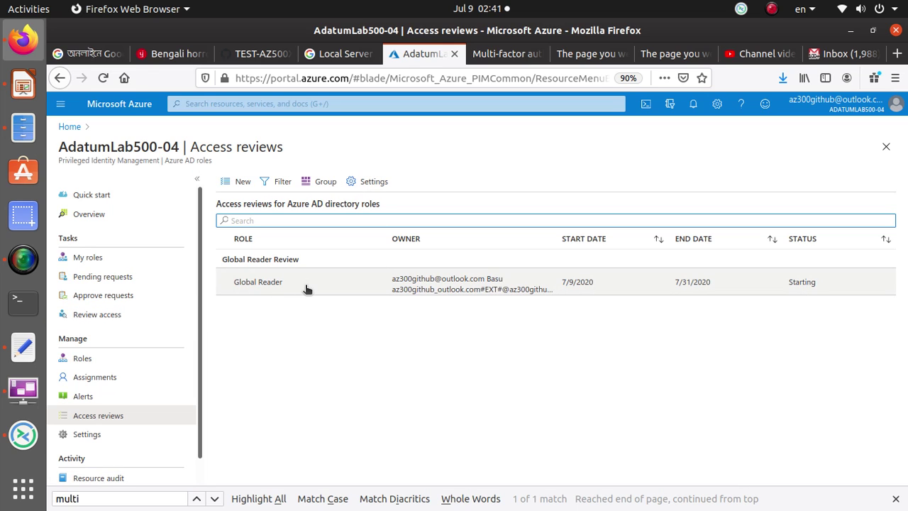
Open the Global Reader Review and compare it with the lab's expected Not reviewed result.
click(281, 284)
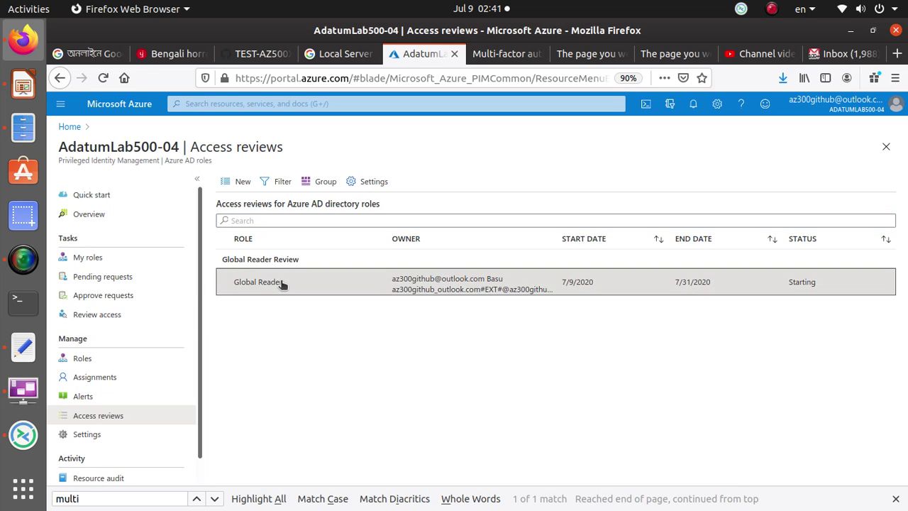
click(259, 53)
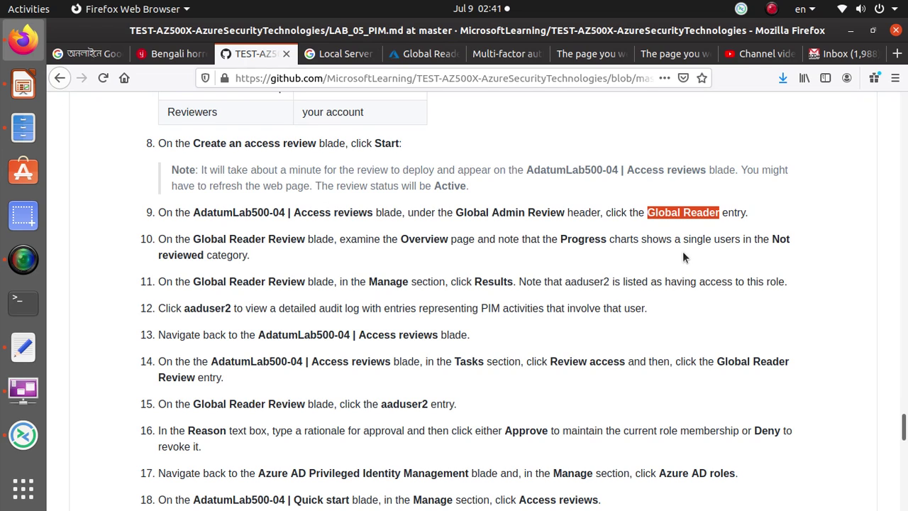
drag(674, 241, 800, 245)
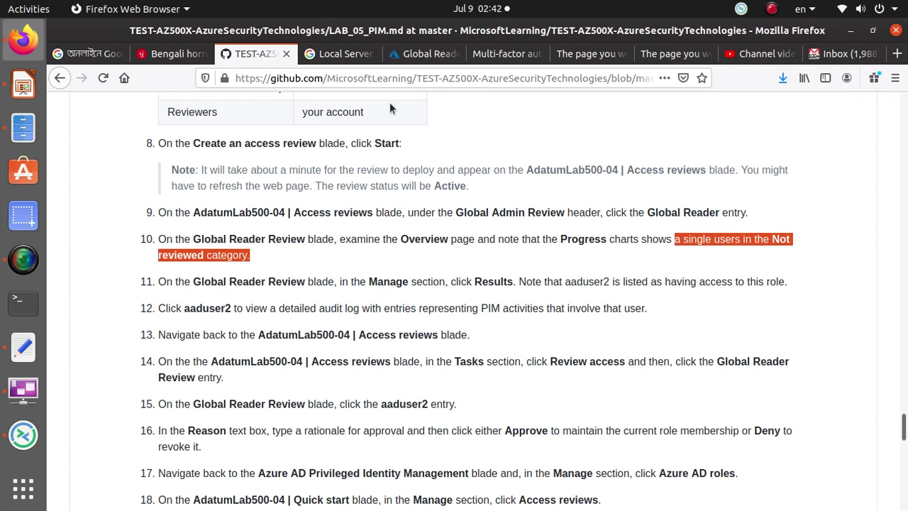
click(419, 54)
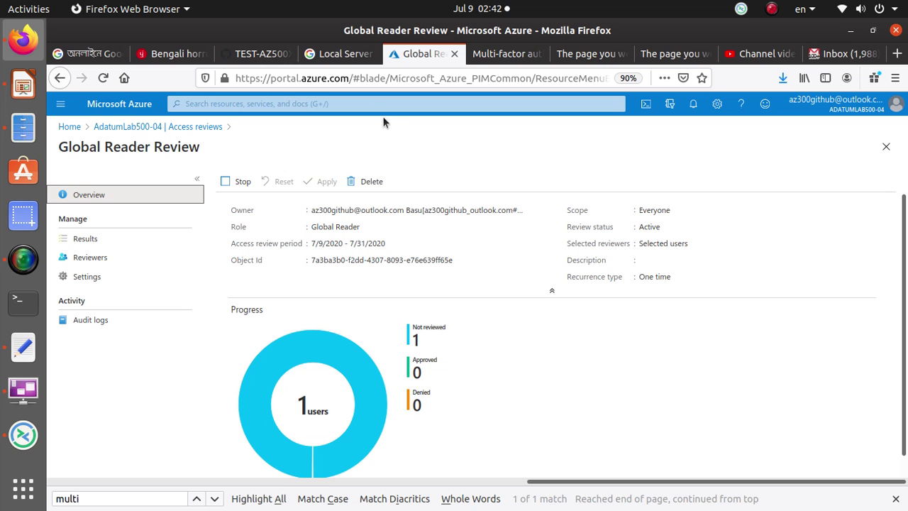
Check the progress chart (1 not reviewed, 0 approved, 0 denied), then open Reviewers.
click(263, 55)
scroll(240, 326, down, 1)
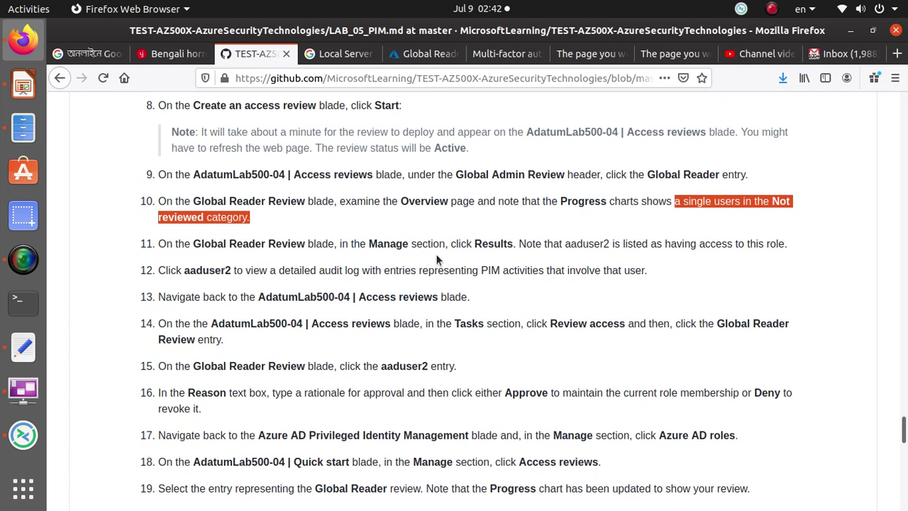
scroll(440, 260, down, 2)
scroll(490, 193, down, 1)
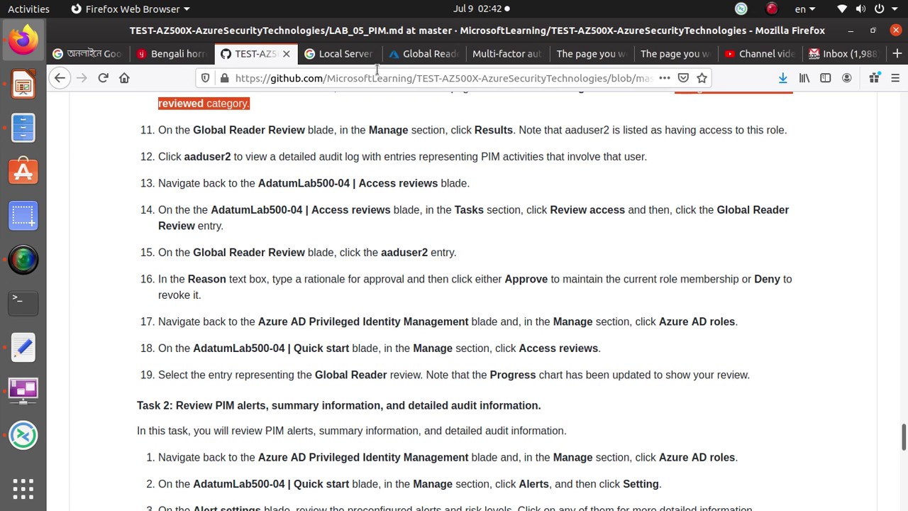
click(433, 55)
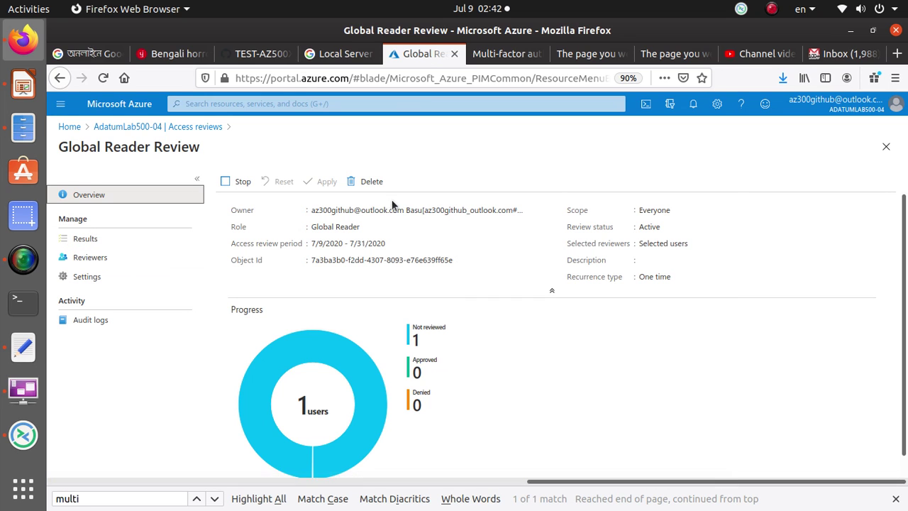
scroll(446, 299, down, 1)
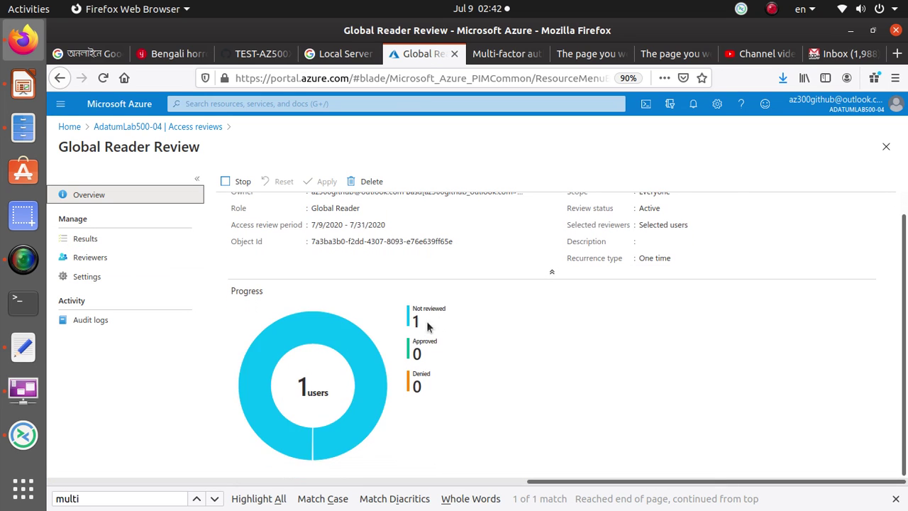
click(294, 339)
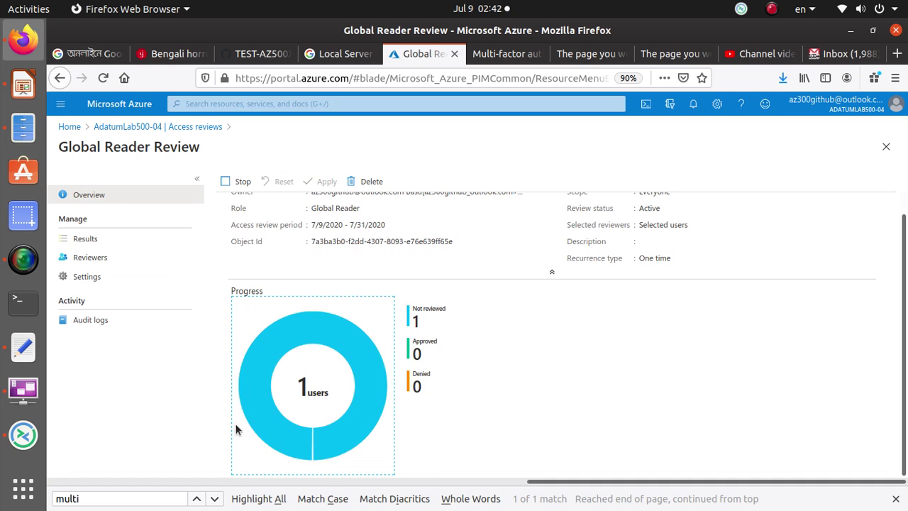
click(106, 255)
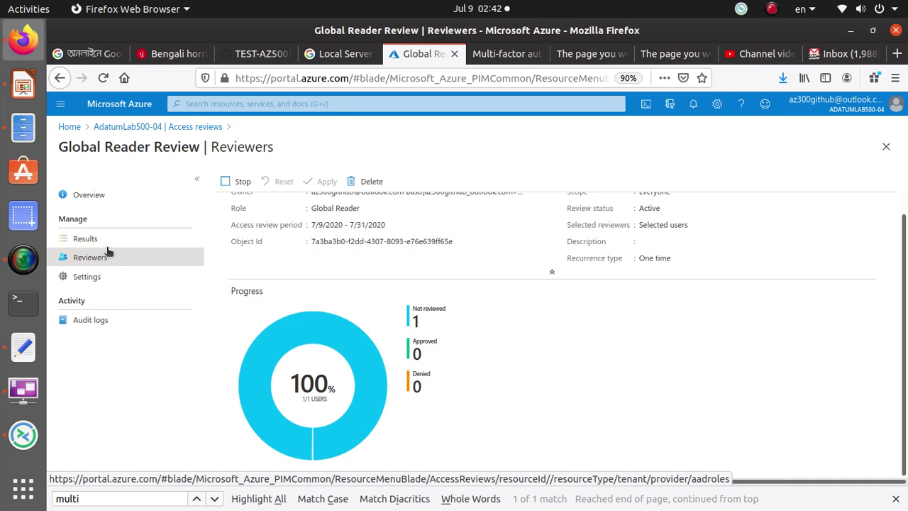
Show the review Results listing aaduser2 as Not reviewed, and read lab steps 11–12.
click(106, 241)
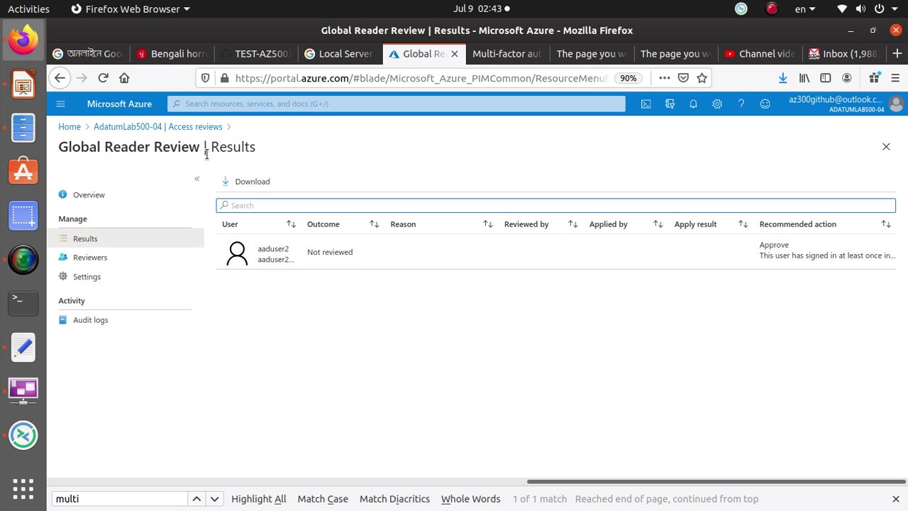
click(270, 55)
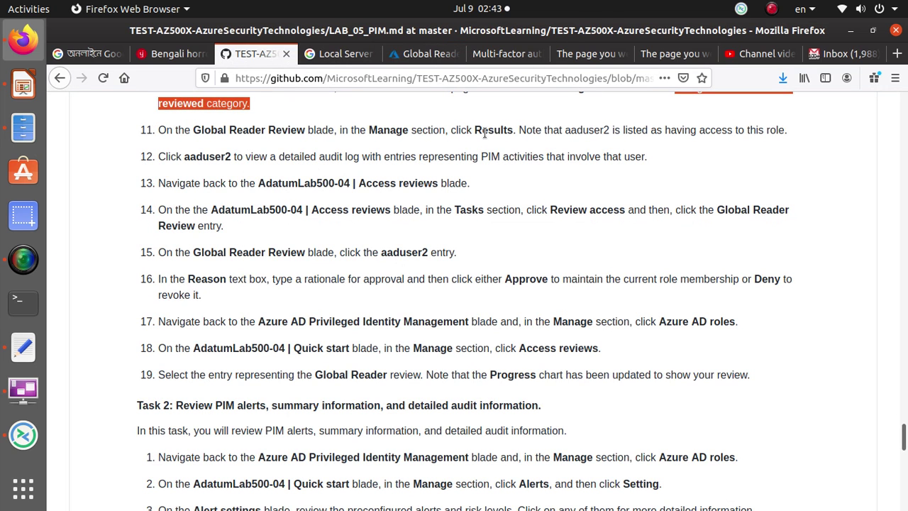
triple_click(710, 132)
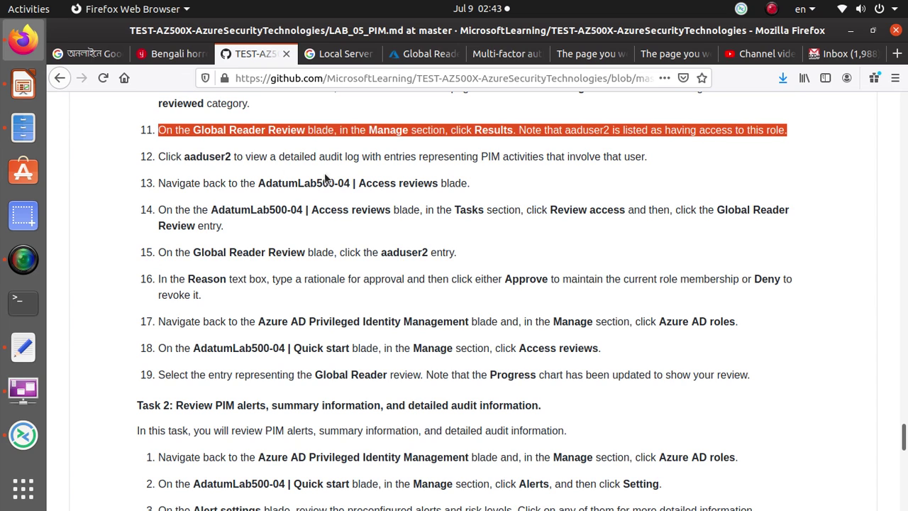
triple_click(206, 158)
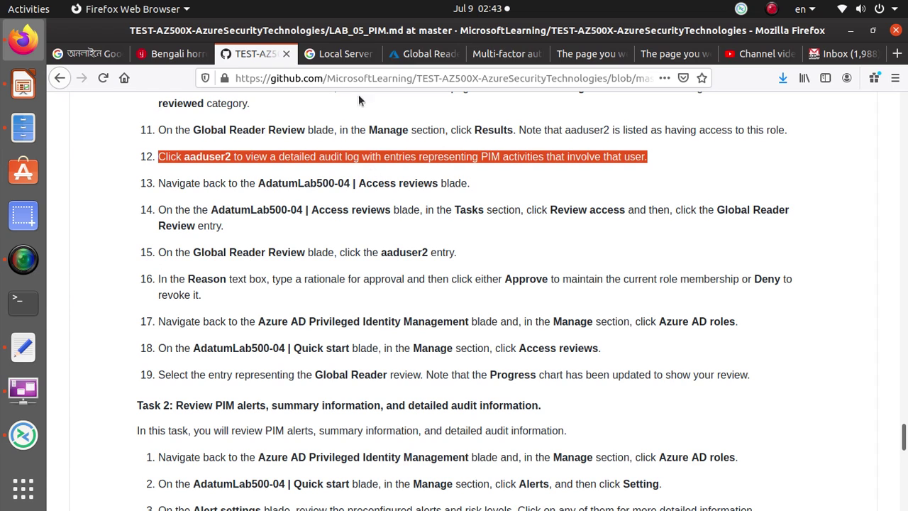
click(424, 53)
Open aaduser2's audit log, scroll through its PIM role entries, and mark lab step 13.
click(286, 254)
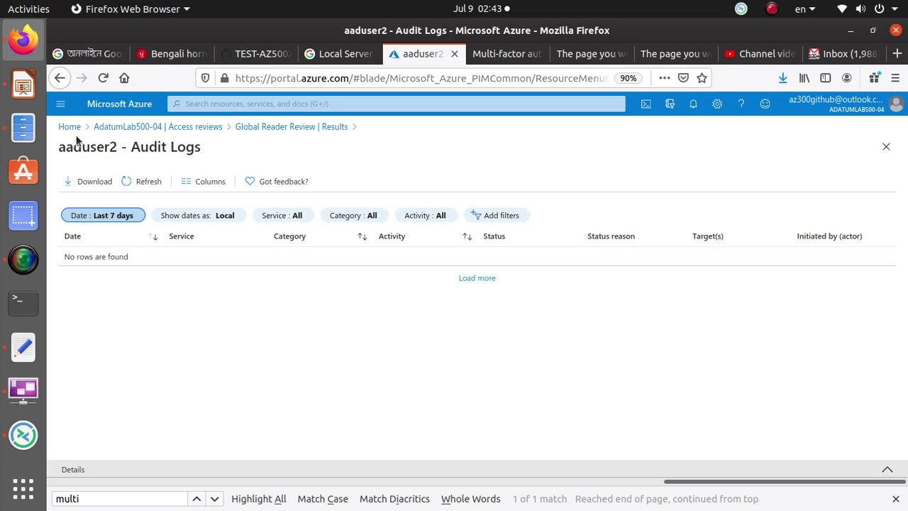
scroll(230, 275, down, 5)
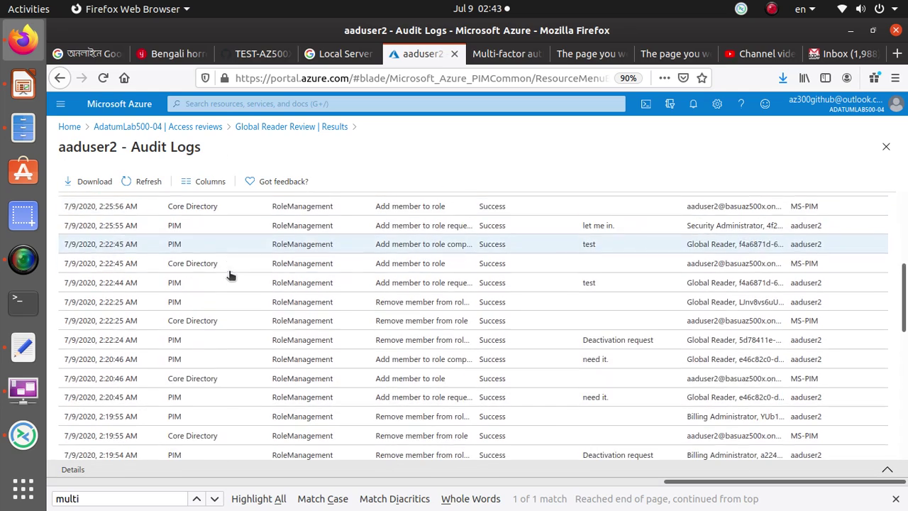
scroll(230, 276, down, 10)
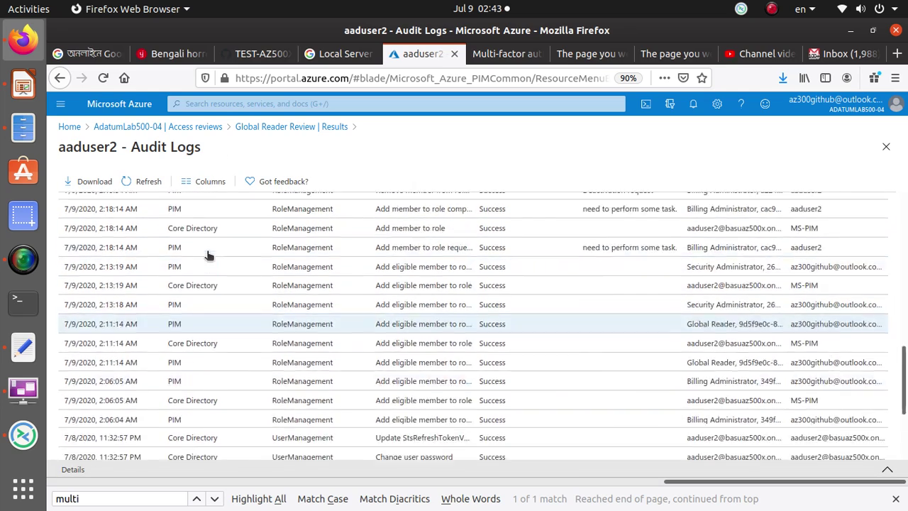
scroll(208, 255, up, 12)
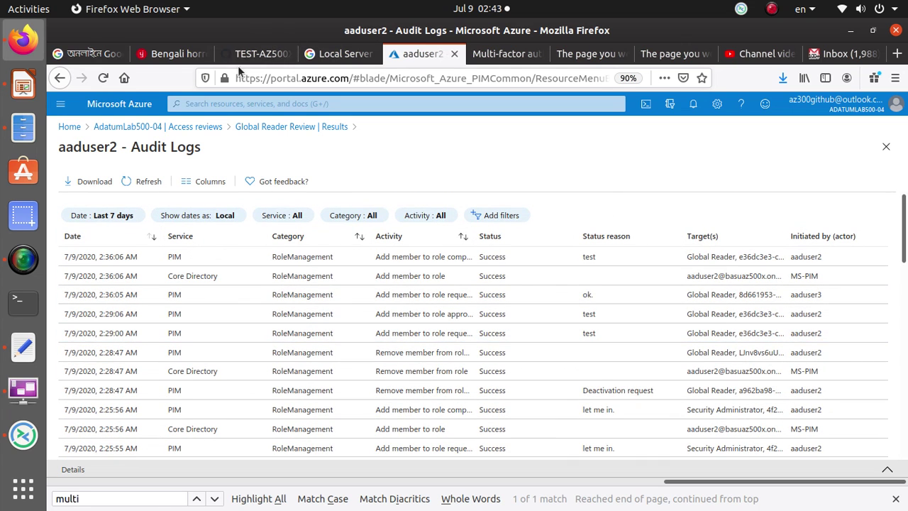
click(267, 56)
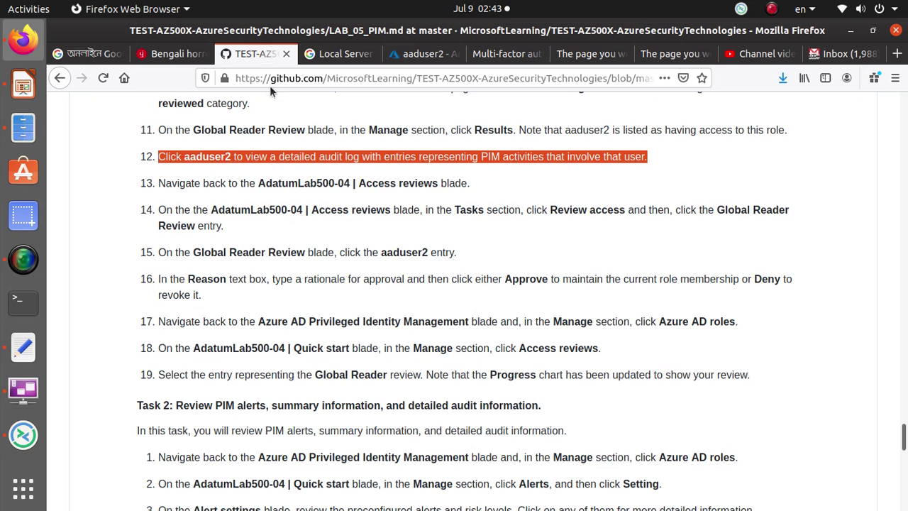
triple_click(331, 186)
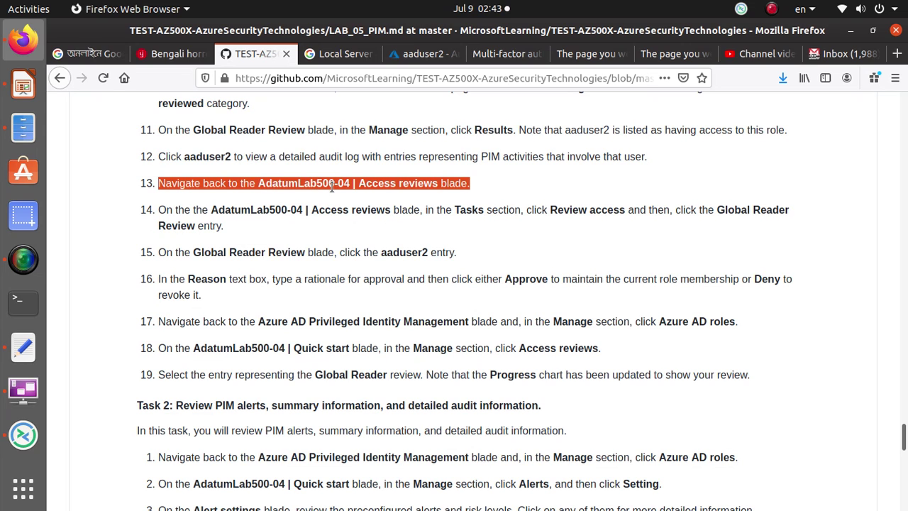
Return to Access reviews and open Review access, listing the Global Reader Review ending 7/31/2020.
click(416, 55)
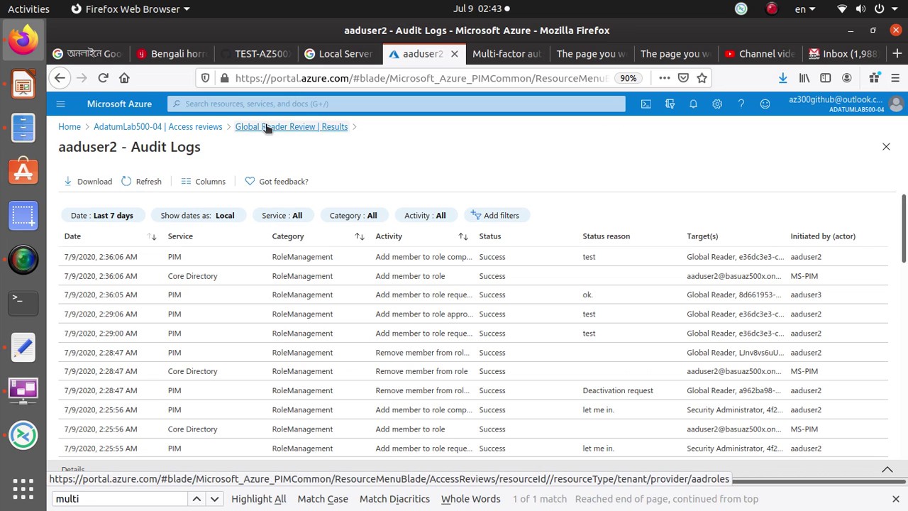
click(215, 126)
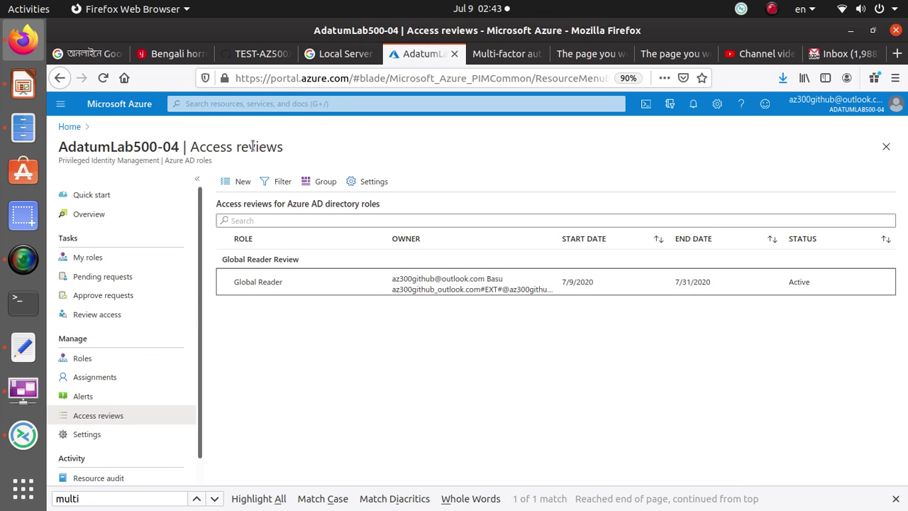
click(261, 55)
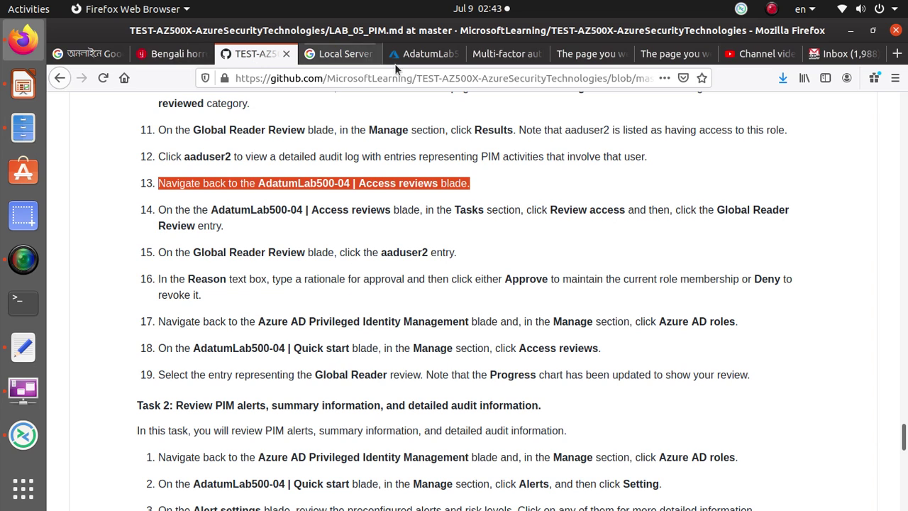
click(431, 55)
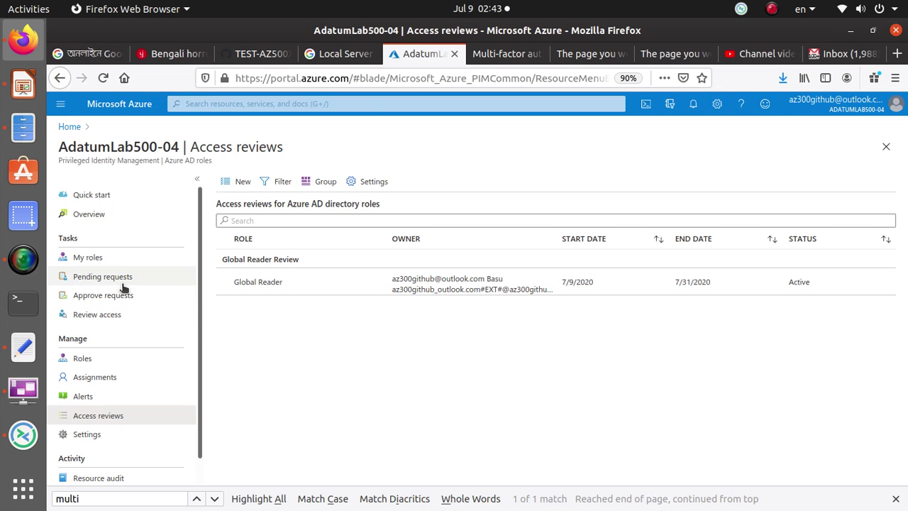
click(121, 316)
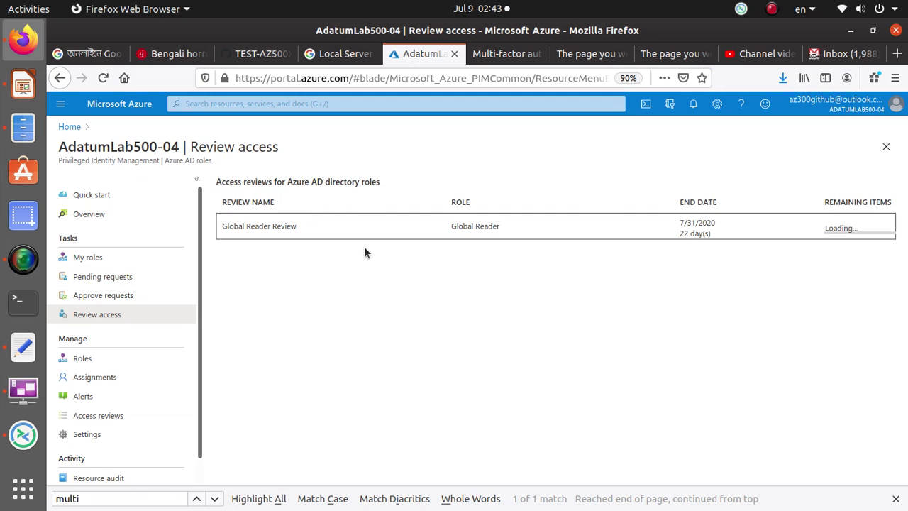
Open the Global Reader Review and read lab step 15.
click(264, 226)
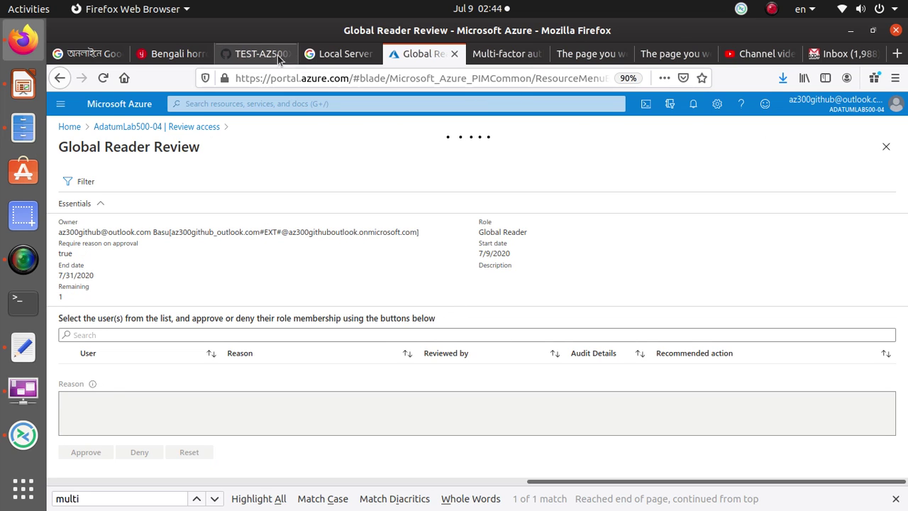
click(255, 53)
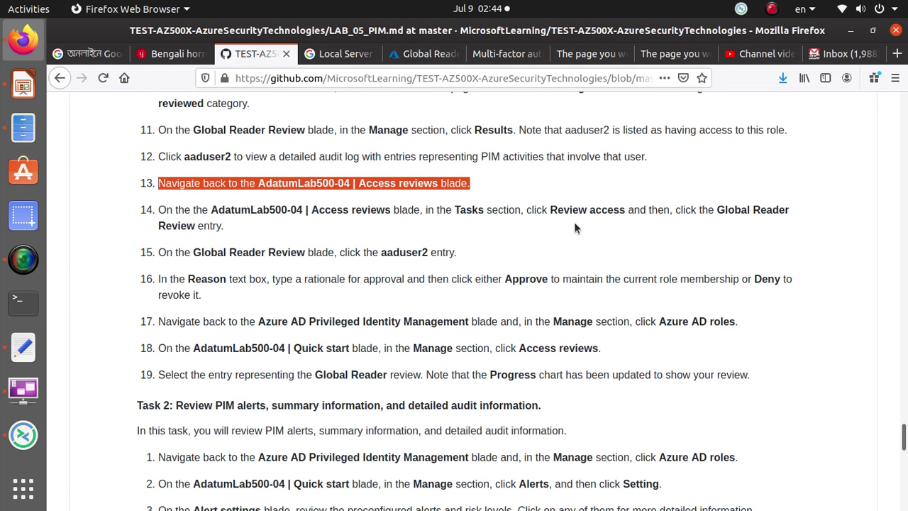
triple_click(248, 254)
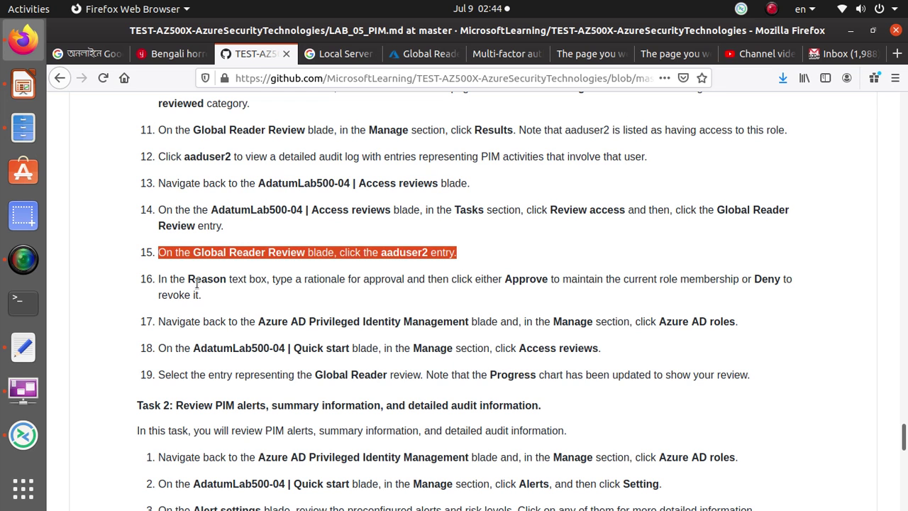
scroll(264, 279, down, 4)
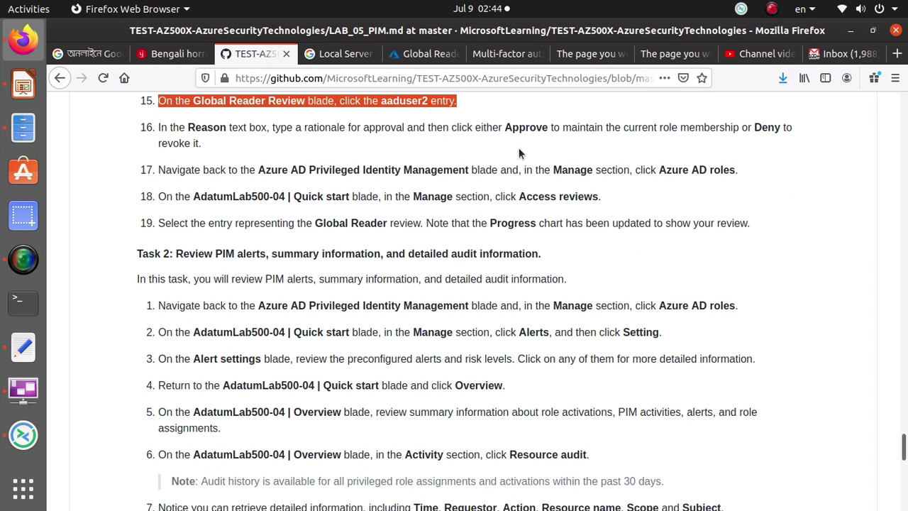
Select aaduser2, enter a reason, and approve the Global Reader membership.
click(429, 56)
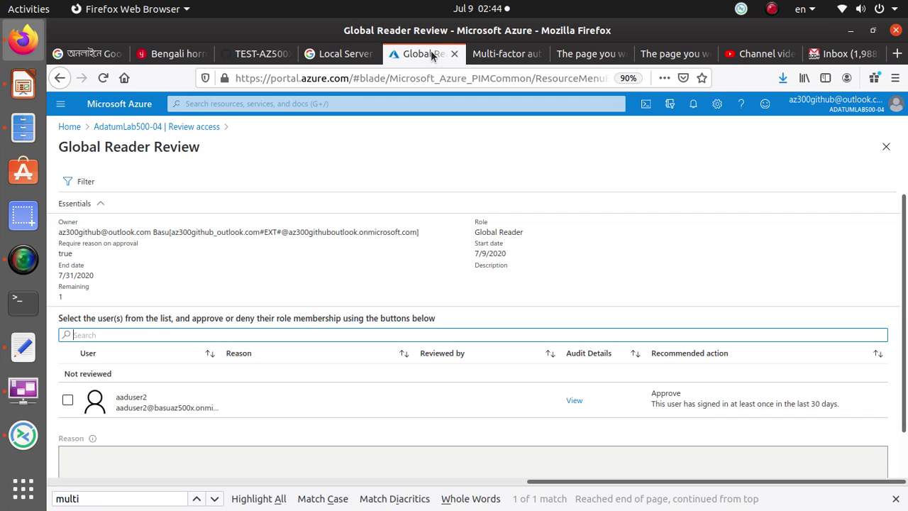
scroll(444, 213, down, 1)
click(68, 368)
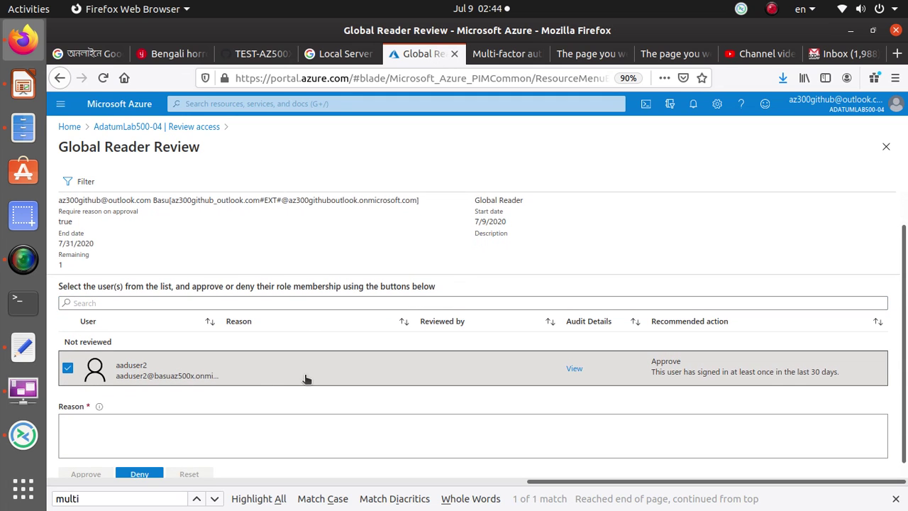
scroll(306, 375, down, 1)
scroll(310, 377, up, 2)
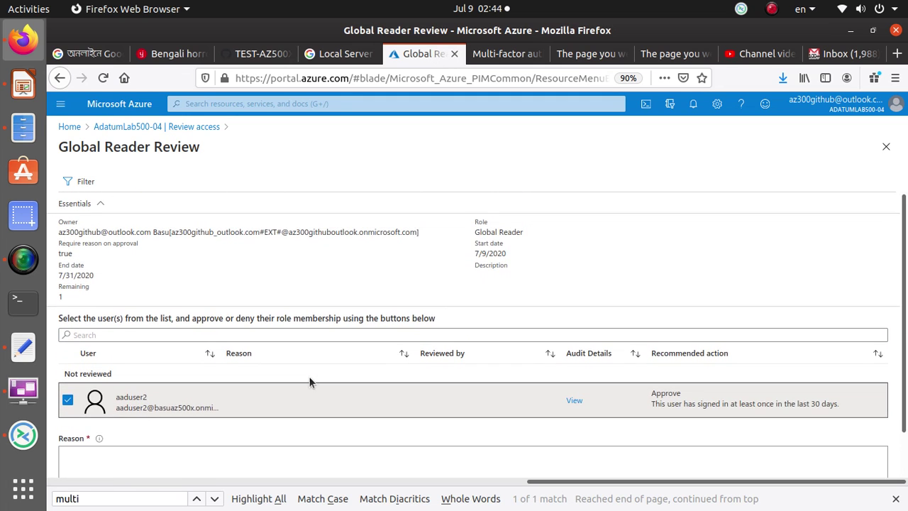
scroll(312, 381, down, 1)
click(290, 404)
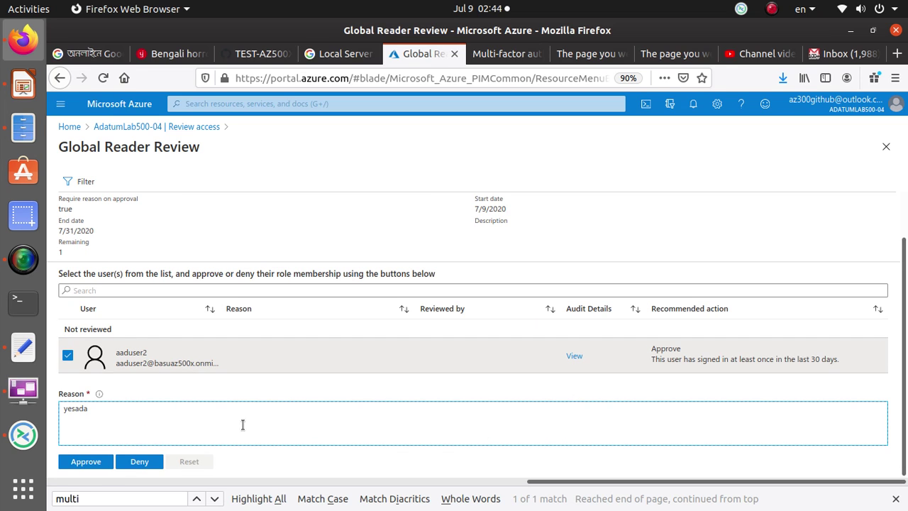
click(83, 461)
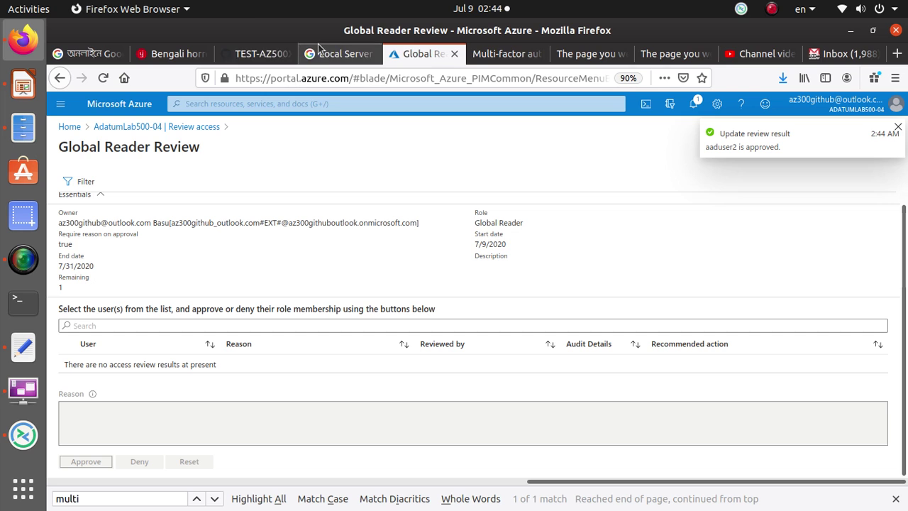
click(262, 55)
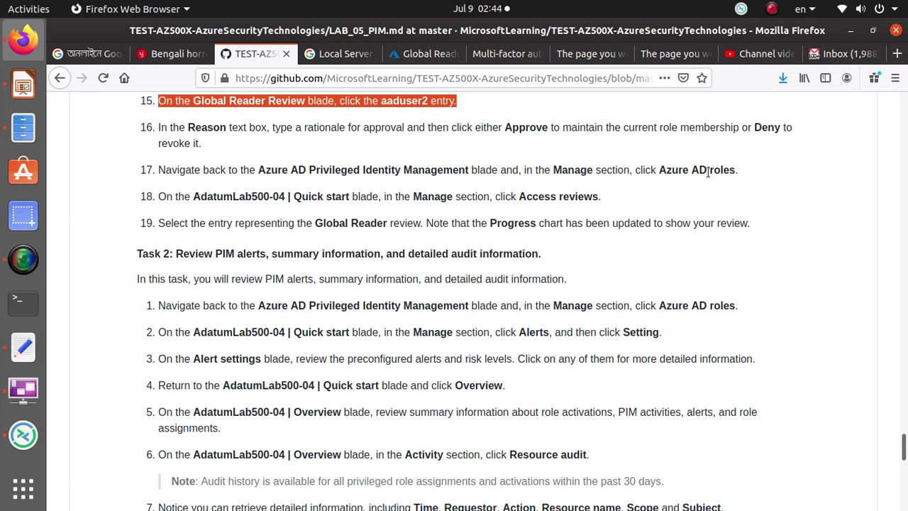
Read lab steps 18–19, then return to the AdatumLab500-04 Review access list.
double_click(589, 193)
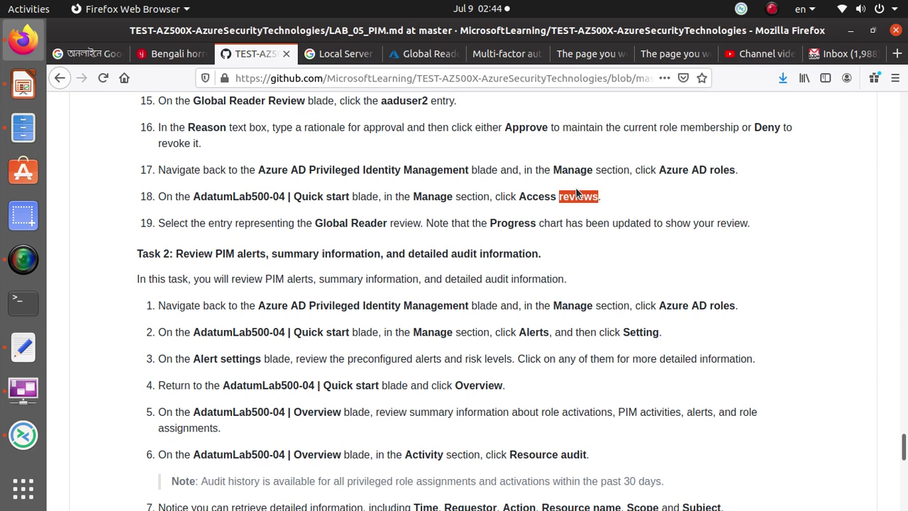
double_click(506, 225)
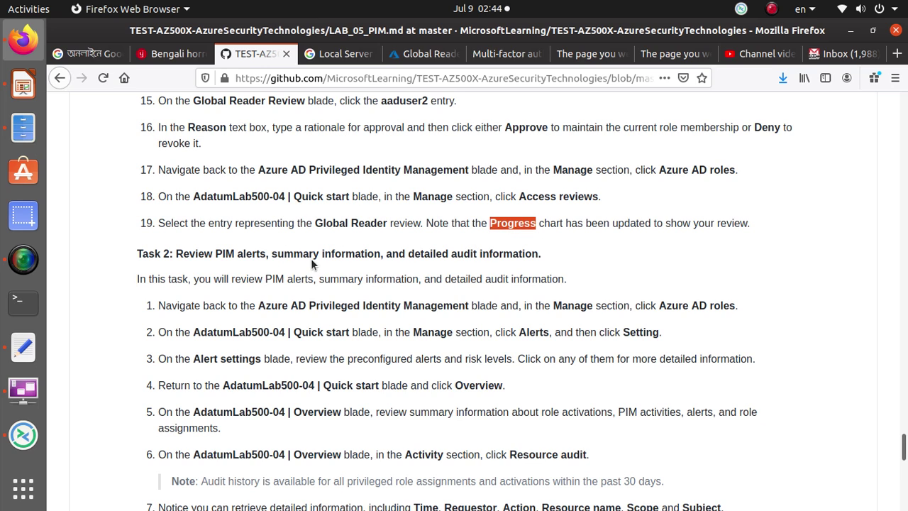
click(426, 54)
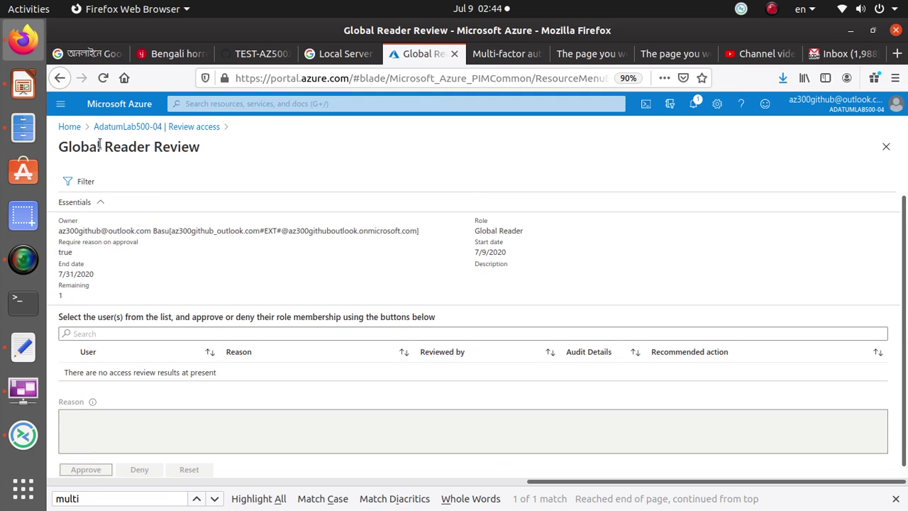
click(152, 126)
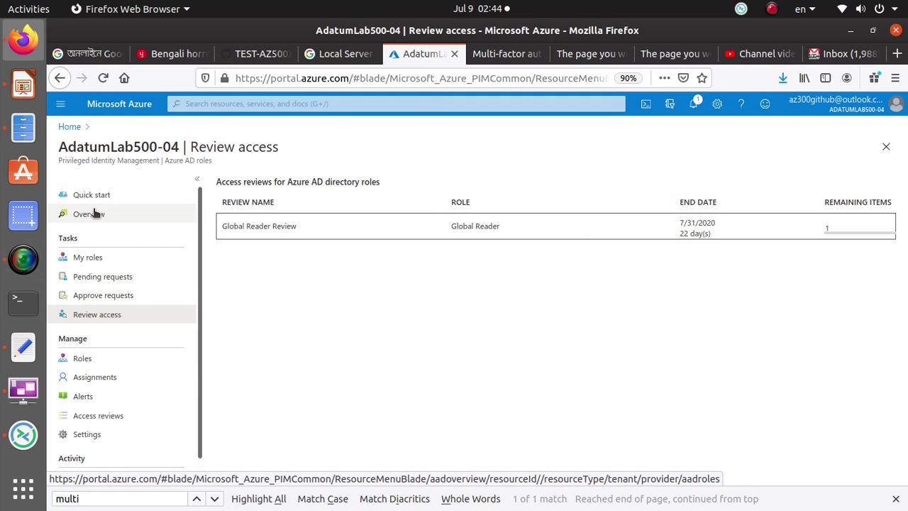
Browse the PIM Overview summary, My roles, Azure AD roles and Access reviews pages.
click(109, 218)
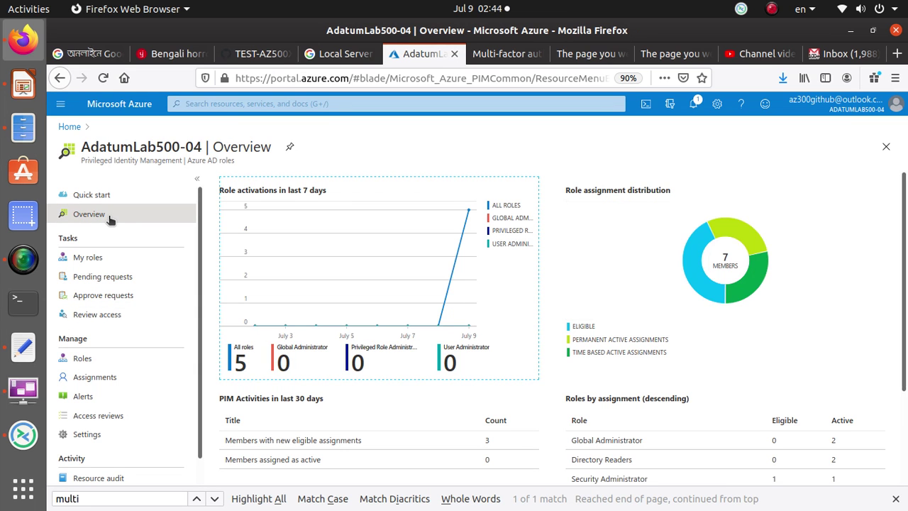
scroll(448, 302, down, 3)
scroll(447, 305, up, 4)
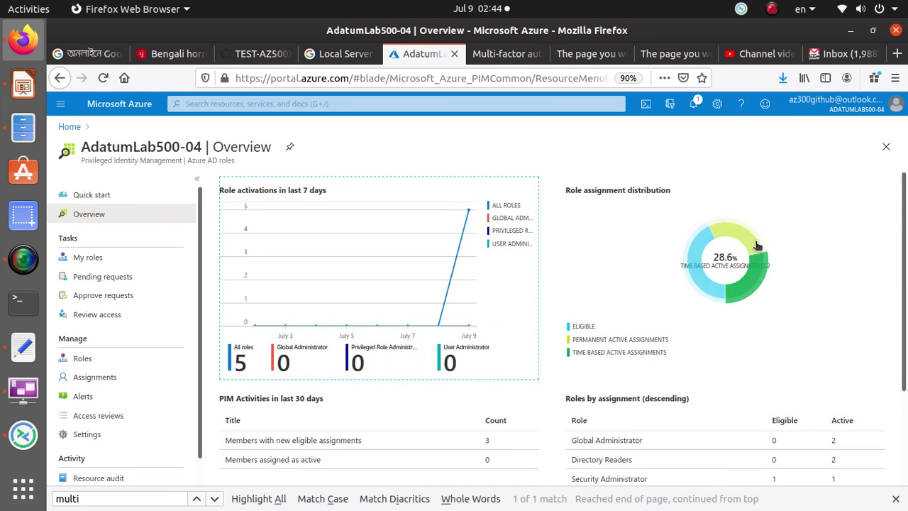
scroll(395, 344, down, 4)
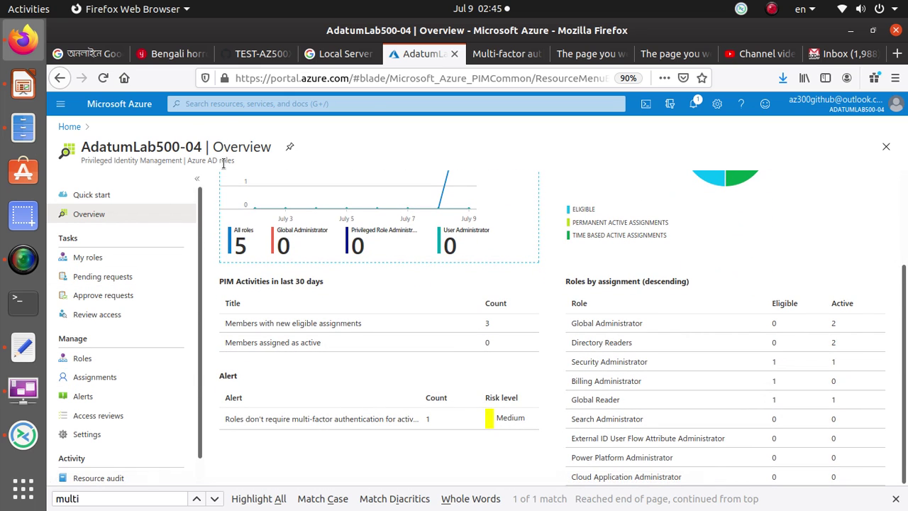
scroll(148, 309, down, 1)
scroll(152, 355, up, 1)
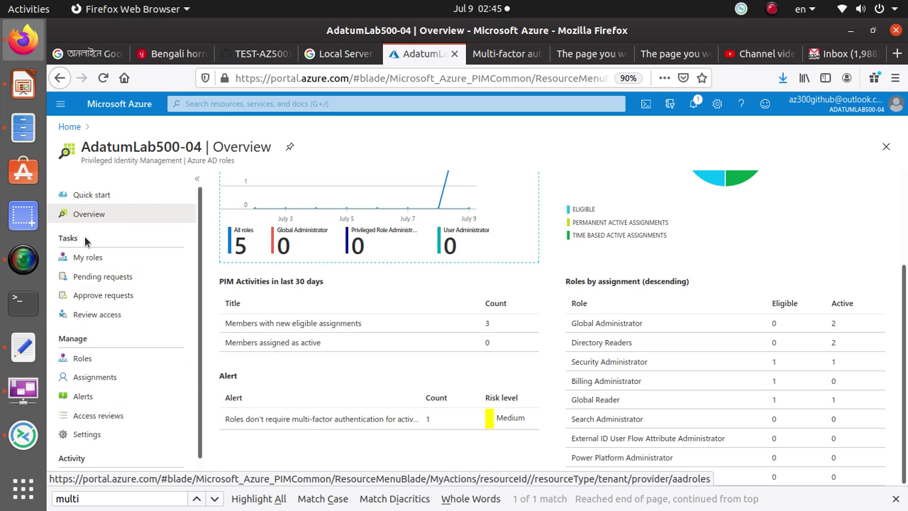
click(84, 258)
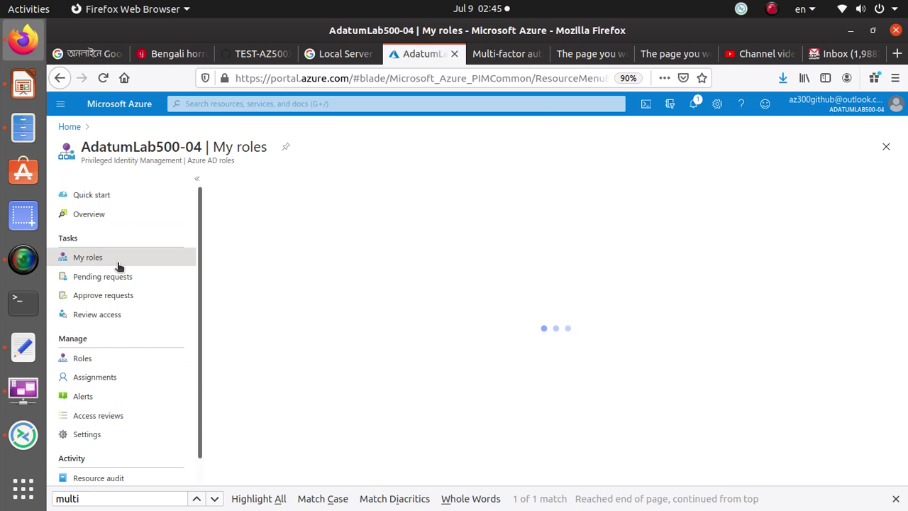
click(132, 361)
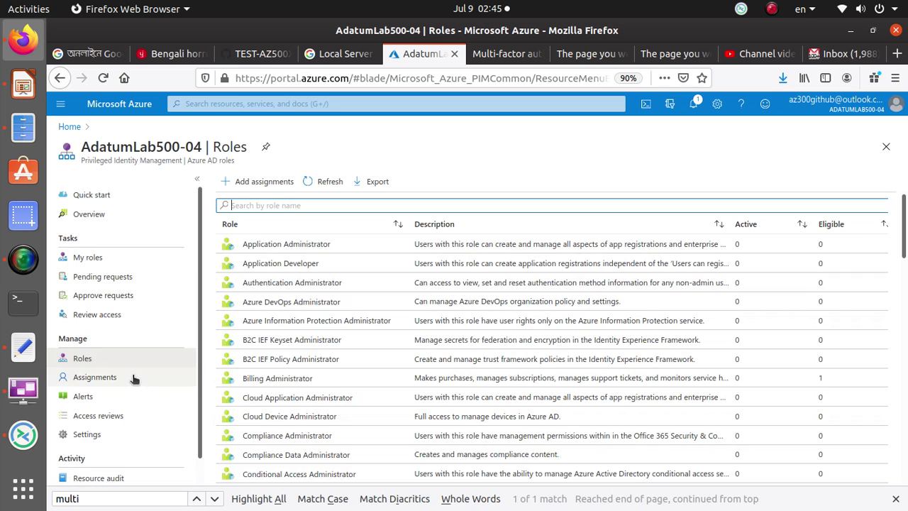
click(119, 415)
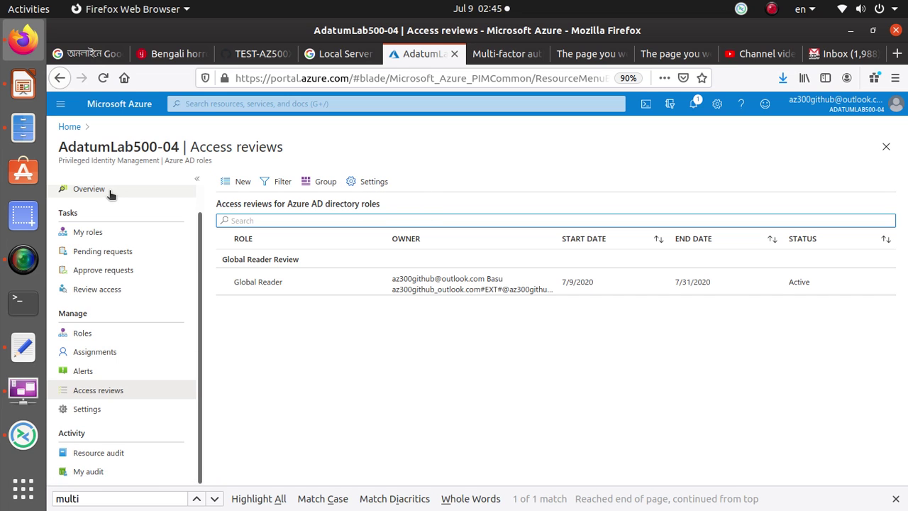
Revisit the PIM Overview, then open Access reviews showing the Active Global Reader Review.
click(111, 333)
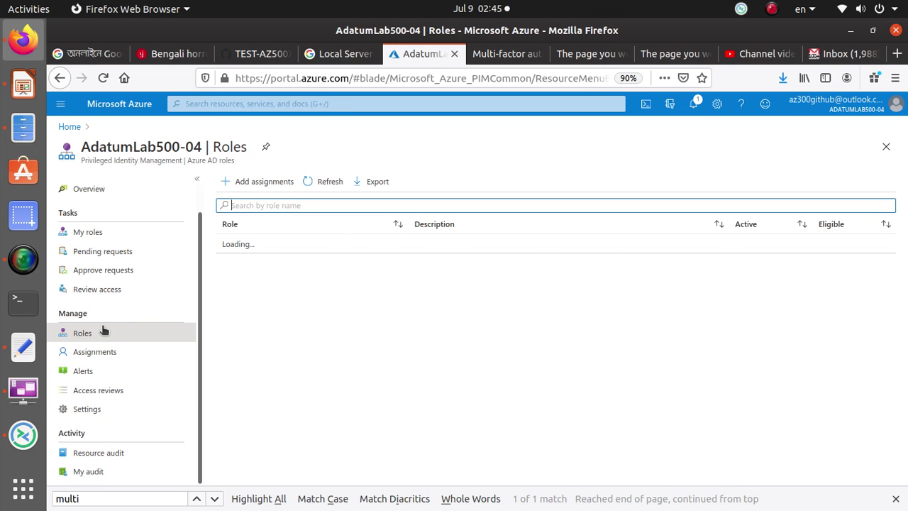
scroll(110, 227, up, 1)
click(111, 216)
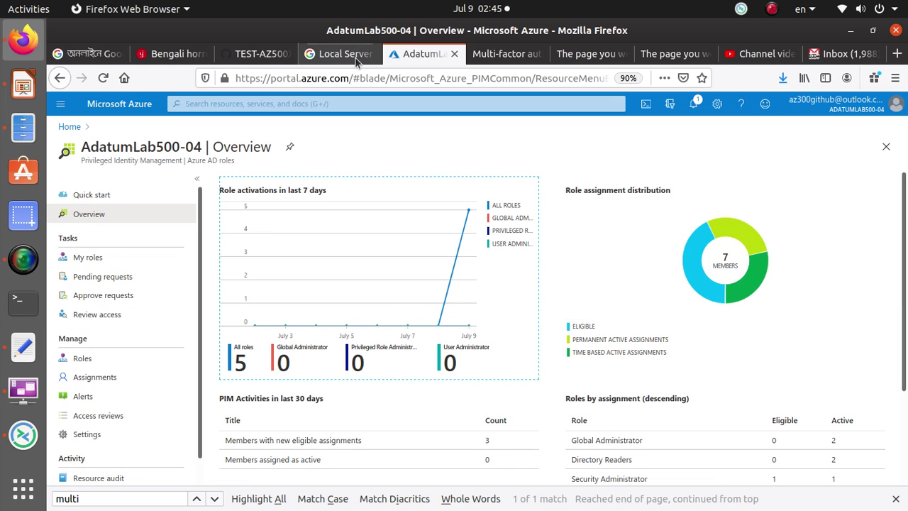
click(259, 53)
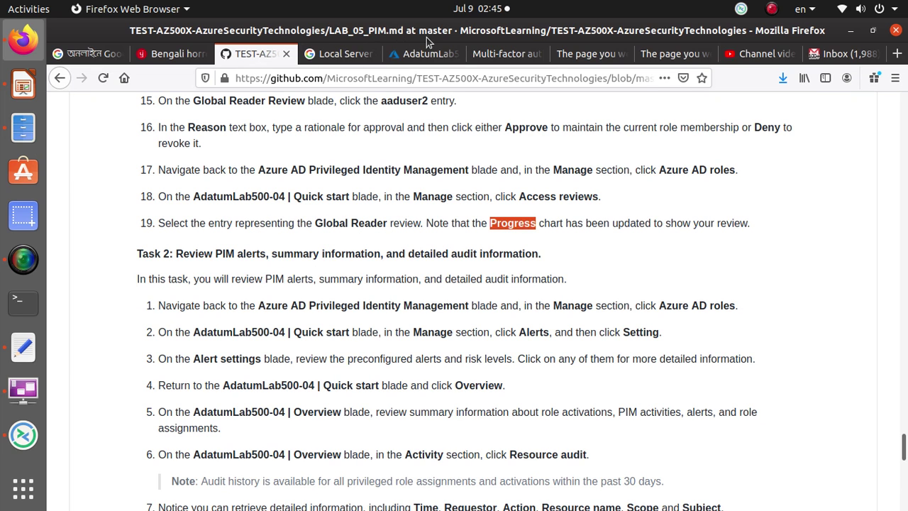
click(426, 53)
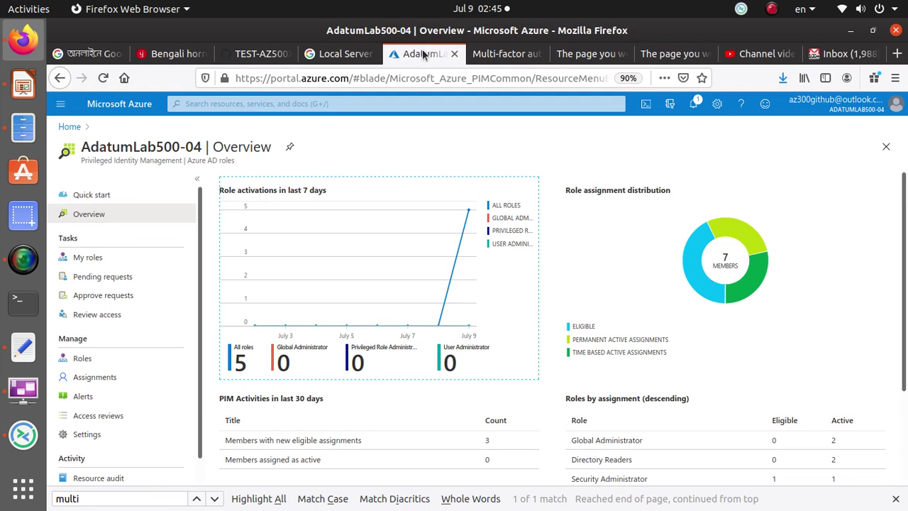
click(112, 416)
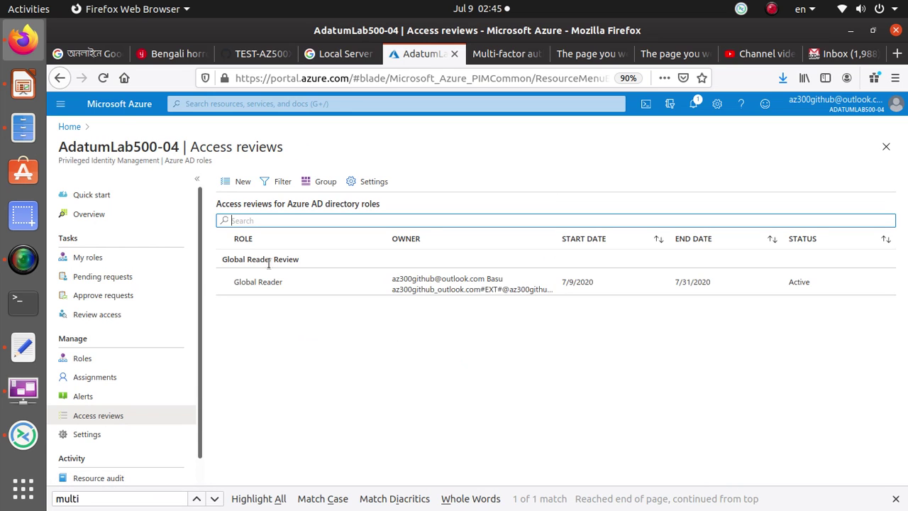
Open the Global Reader Review and confirm its progress shows 1 of 1 users approved.
click(272, 281)
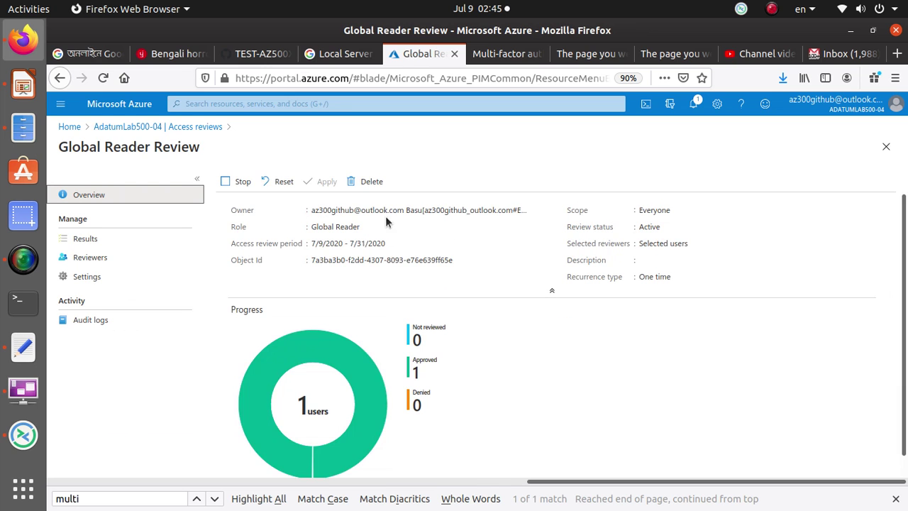
scroll(345, 337, down, 1)
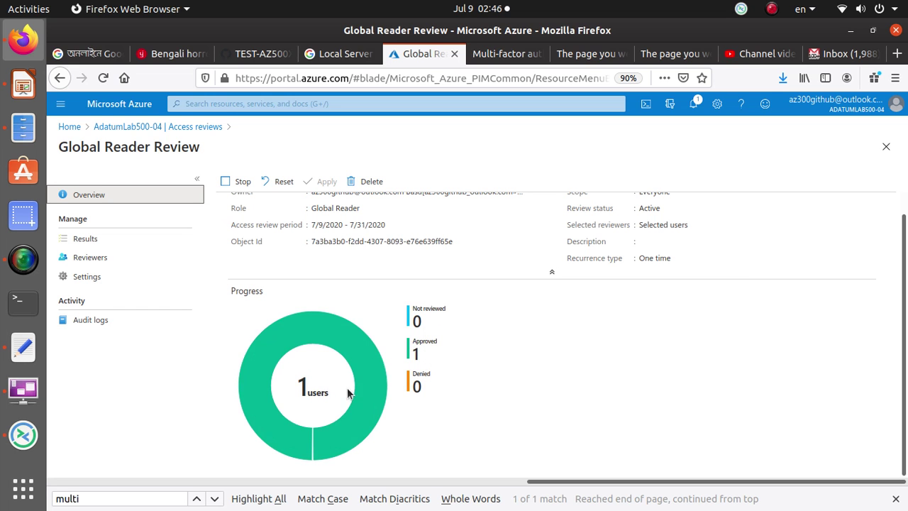
scroll(347, 394, up, 1)
click(256, 53)
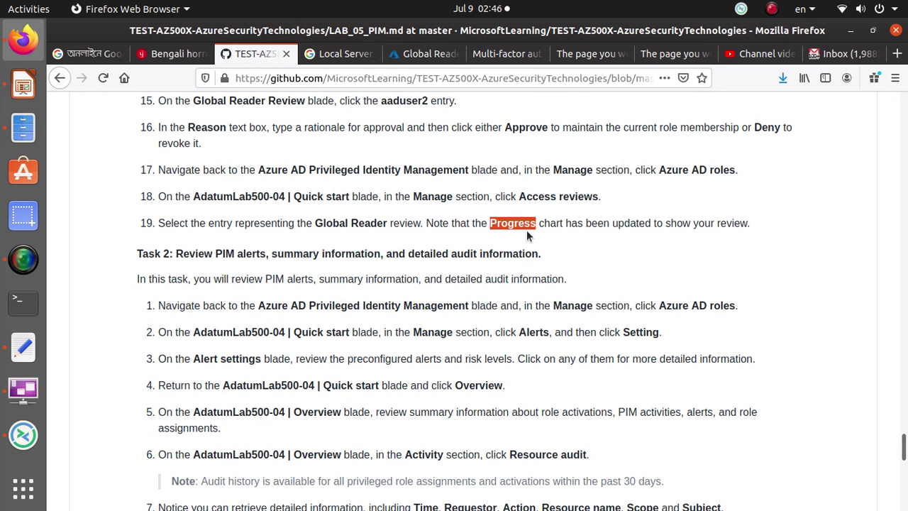
Read the lab's Task 2 heading and its first step on PIM alerts.
scroll(300, 241, down, 2)
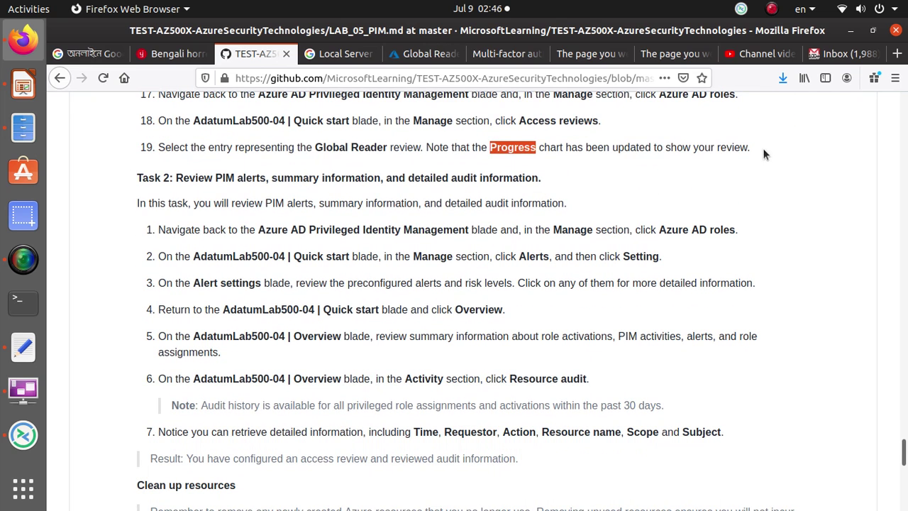
drag(764, 154, 158, 122)
scroll(273, 283, down, 2)
scroll(273, 284, up, 1)
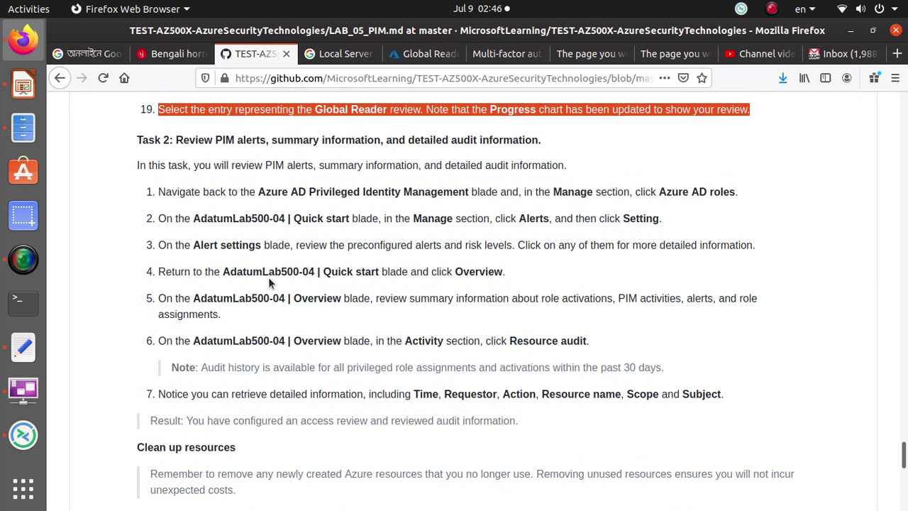
drag(177, 140, 533, 148)
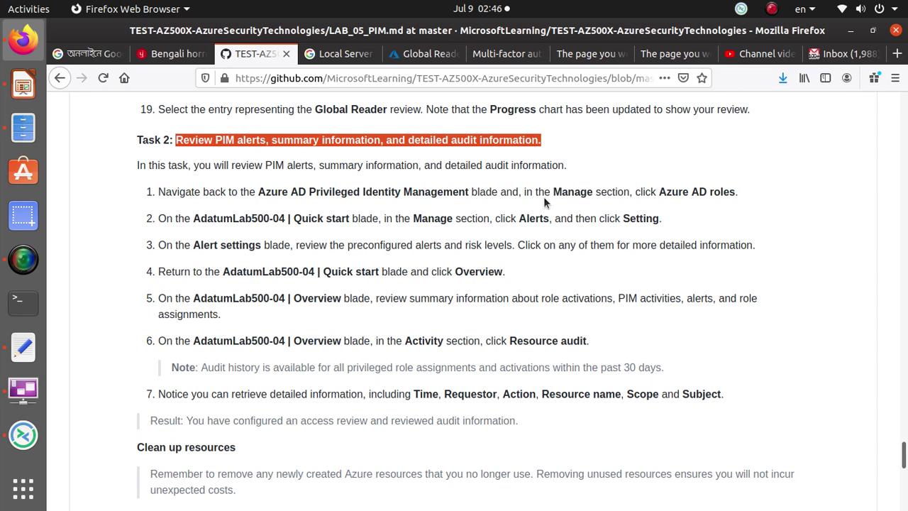
triple_click(698, 190)
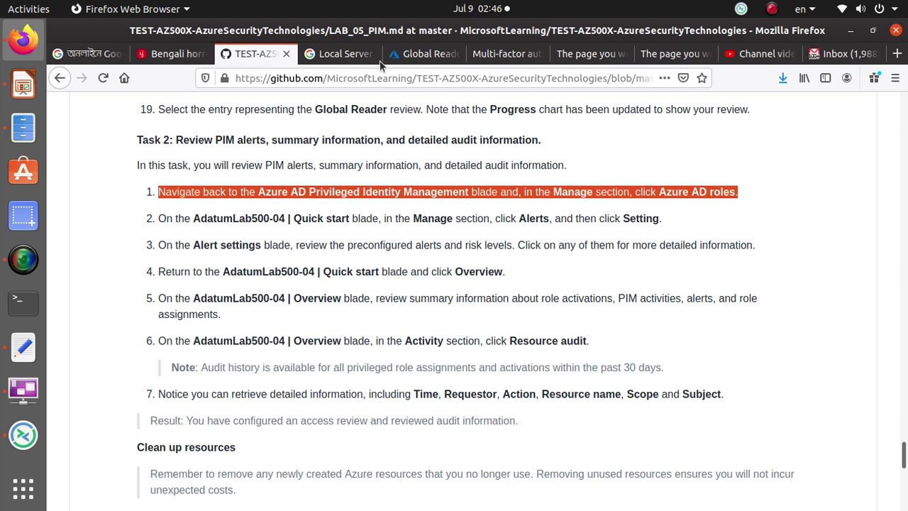
Return to the AdatumLab500-04 access reviews list and open the PIM Quick start.
click(412, 55)
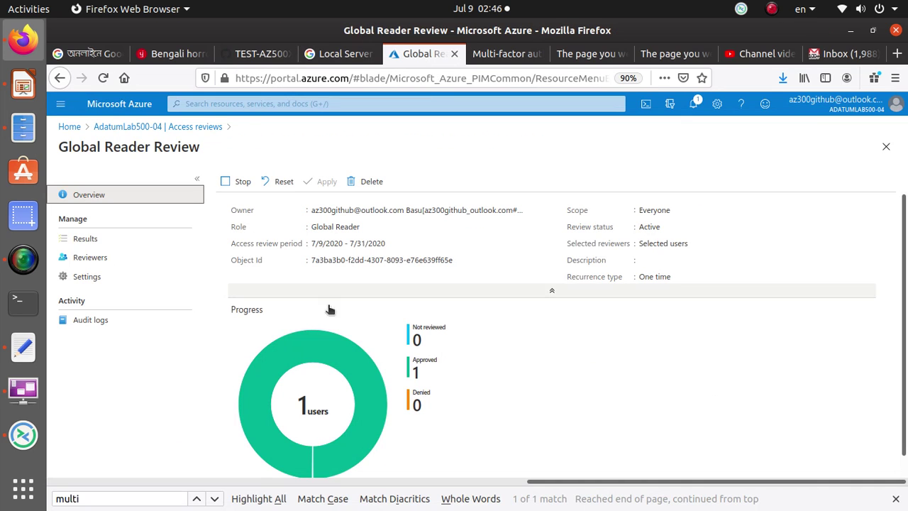
click(150, 128)
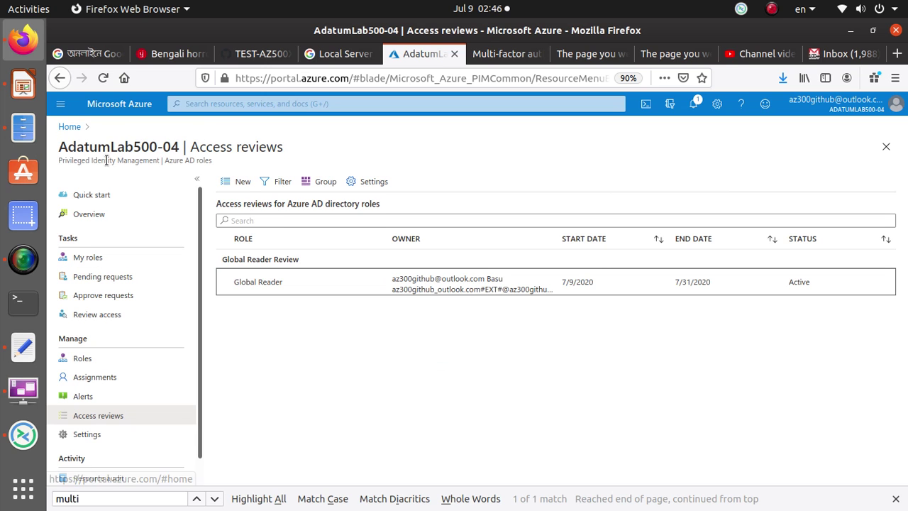
click(98, 196)
Review the PIM Overview charts, cross-checking the lab instructions twice.
click(101, 213)
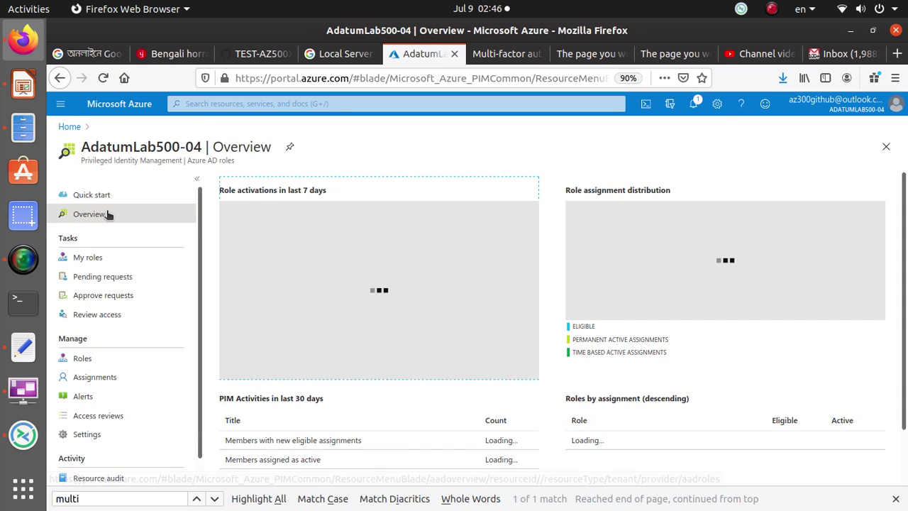
click(253, 54)
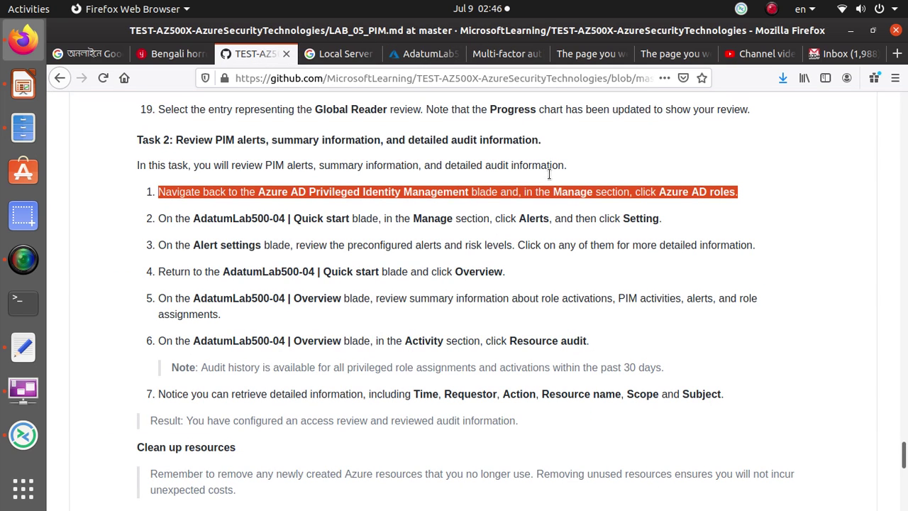
click(426, 53)
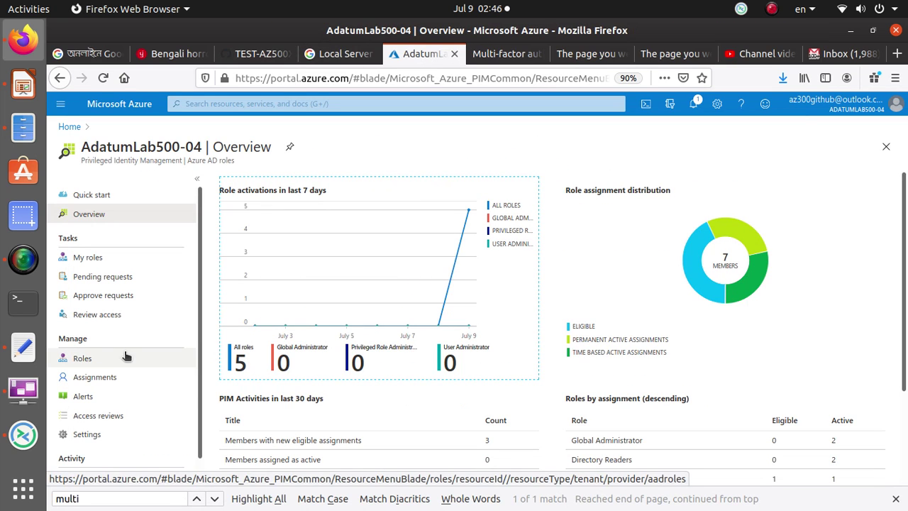
click(264, 59)
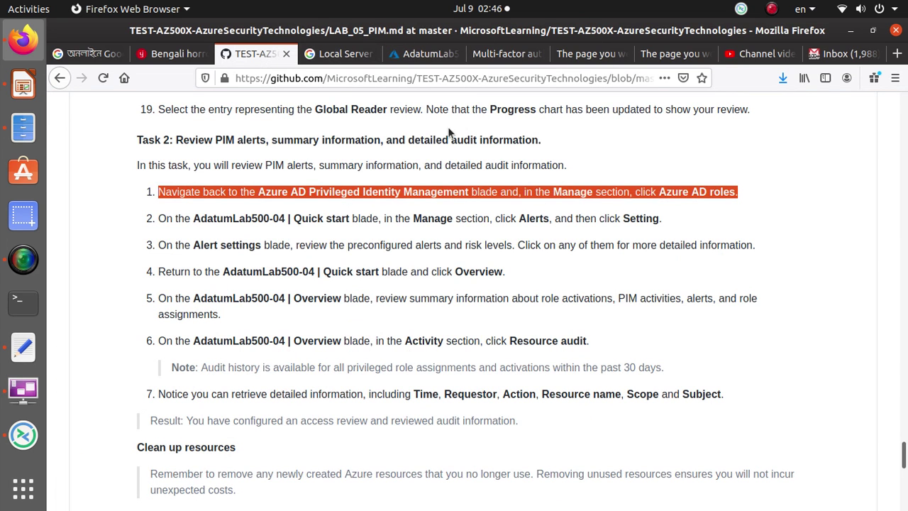
click(429, 55)
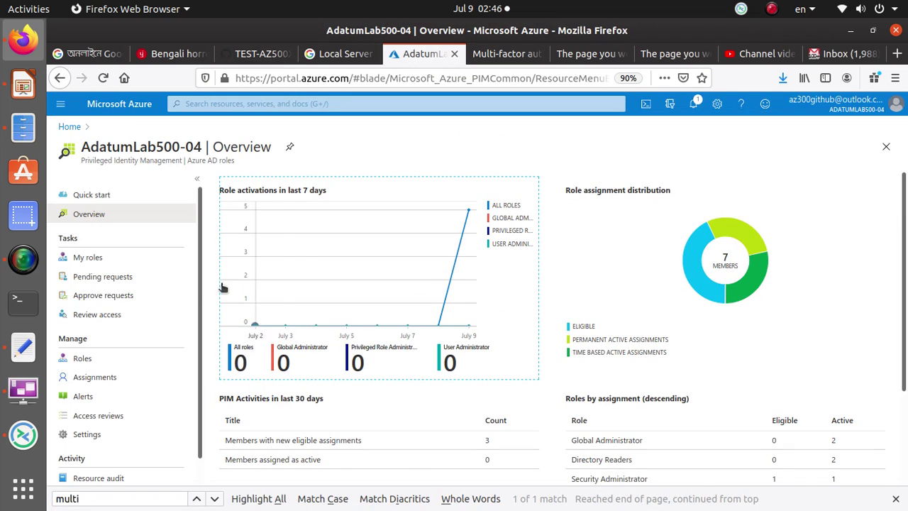
scroll(136, 377, down, 2)
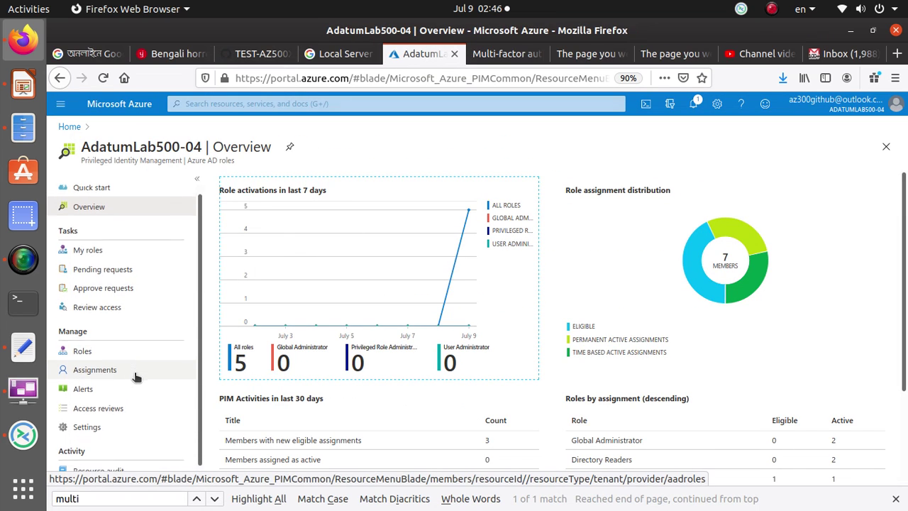
scroll(136, 376, up, 2)
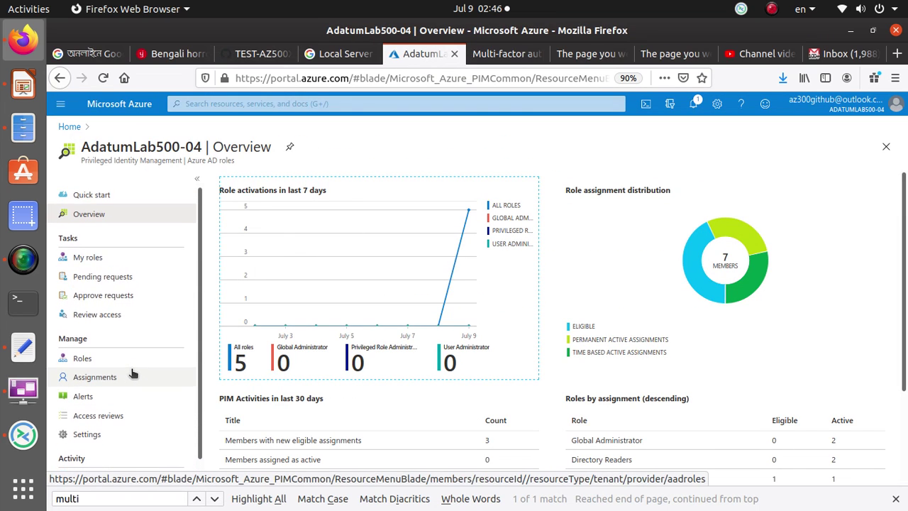
Step through PIM Quick start and the Azure AD roles list, then go to Alerts.
click(116, 196)
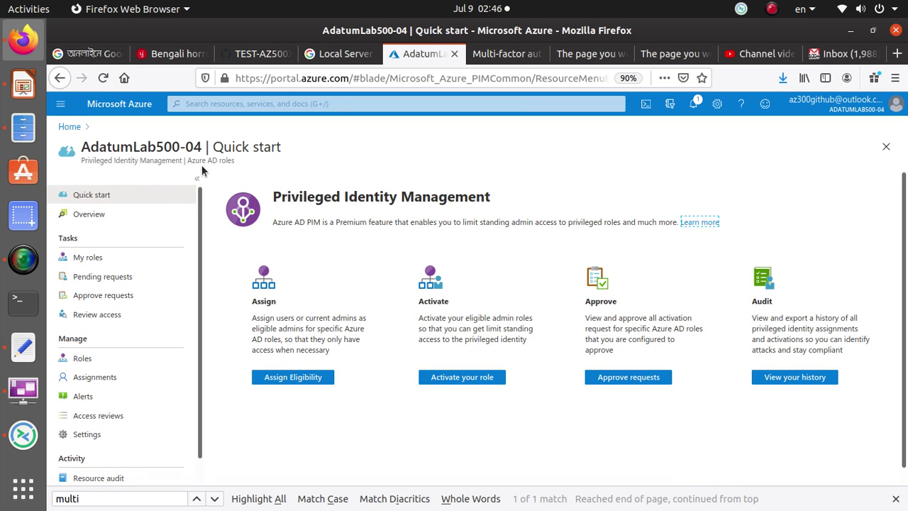
click(118, 360)
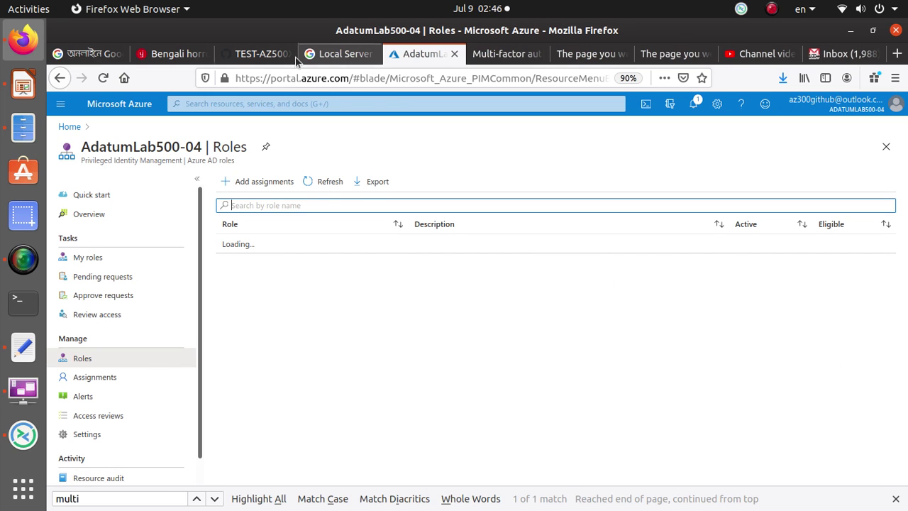
click(274, 55)
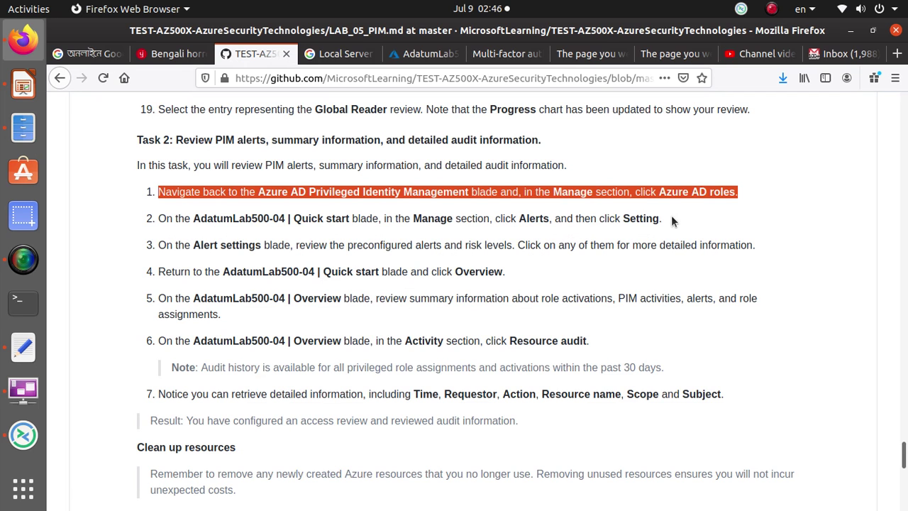
click(425, 57)
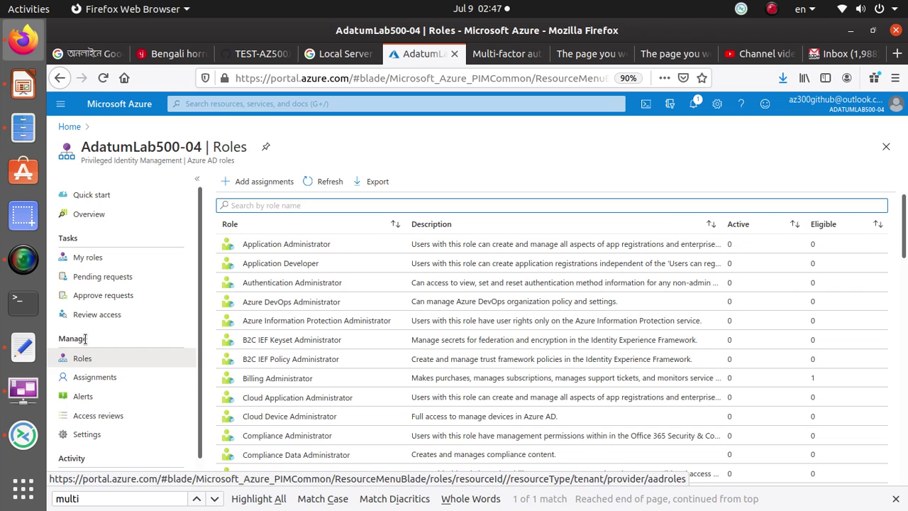
click(103, 397)
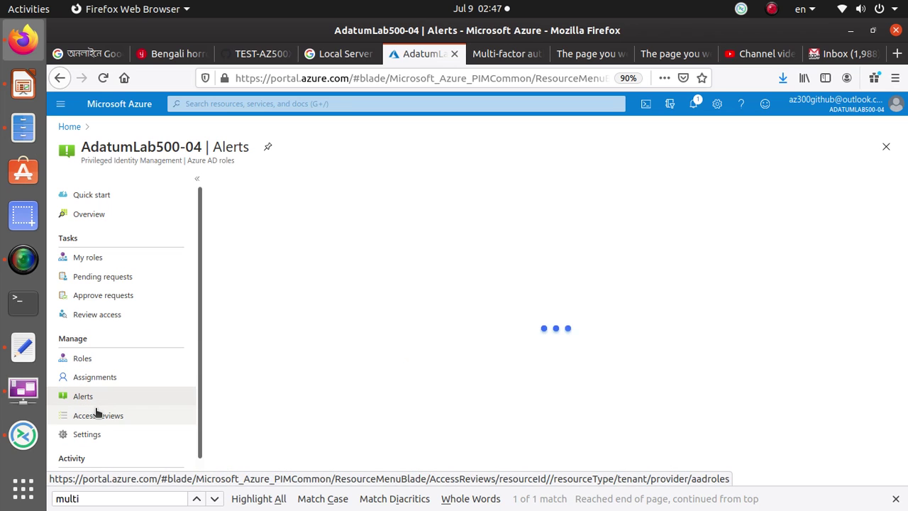
Open Alert settings showing seven alerts' risk levels, and select lab step 3.
click(287, 182)
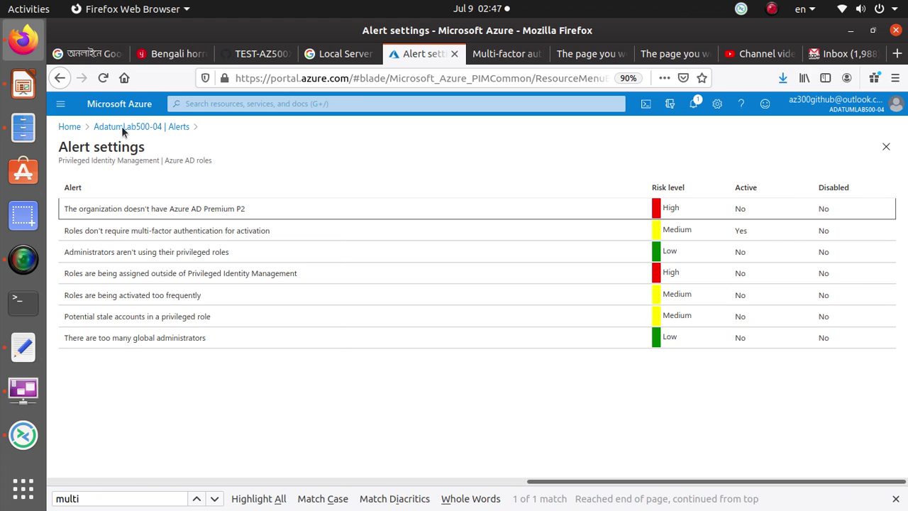
click(257, 57)
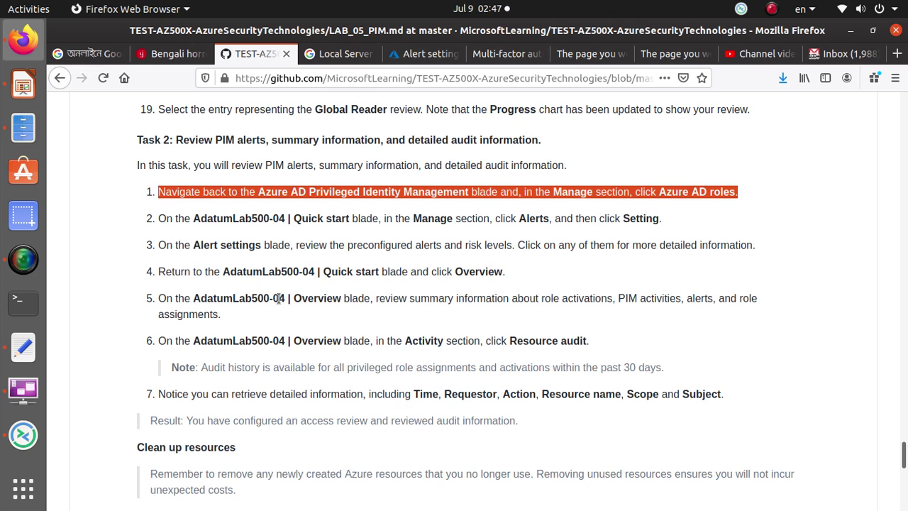
triple_click(361, 244)
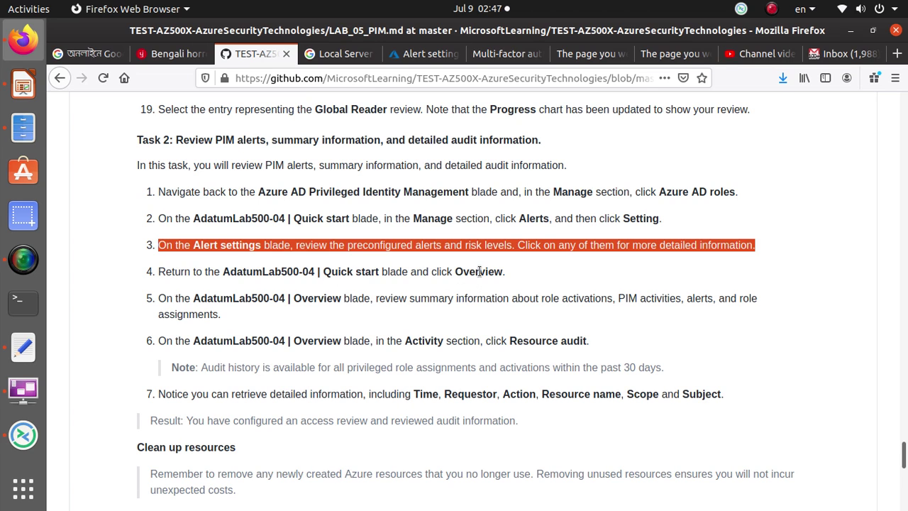
Highlight lab steps 4 and 6, then return to the AdatumLab500-04 Alerts page.
triple_click(479, 272)
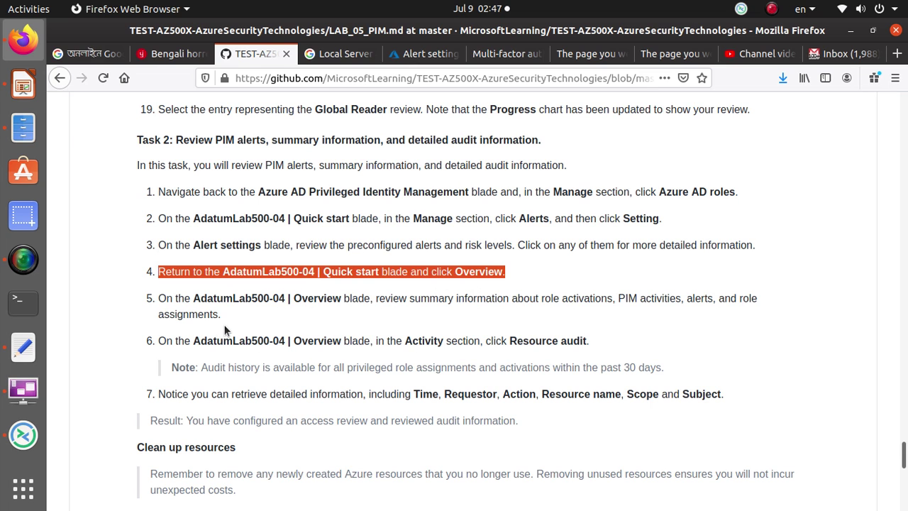
scroll(225, 331, down, 1)
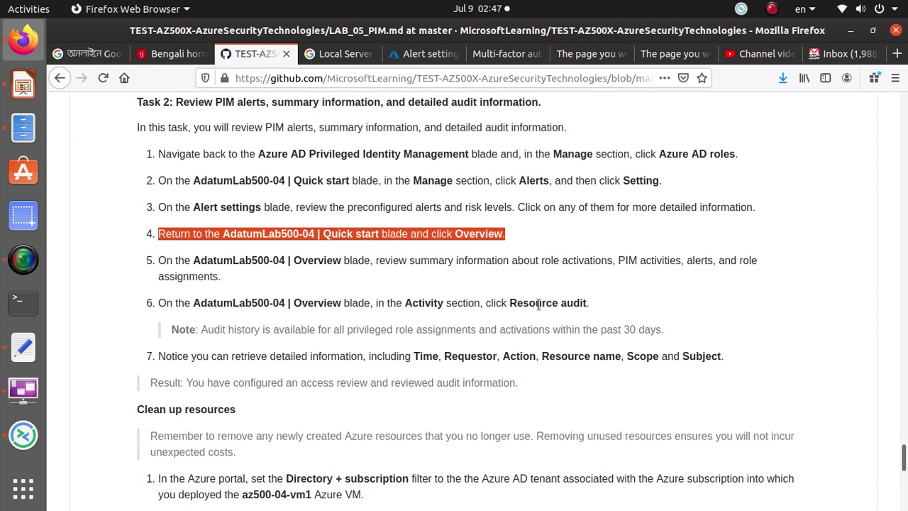
click(542, 304)
triple_click(542, 304)
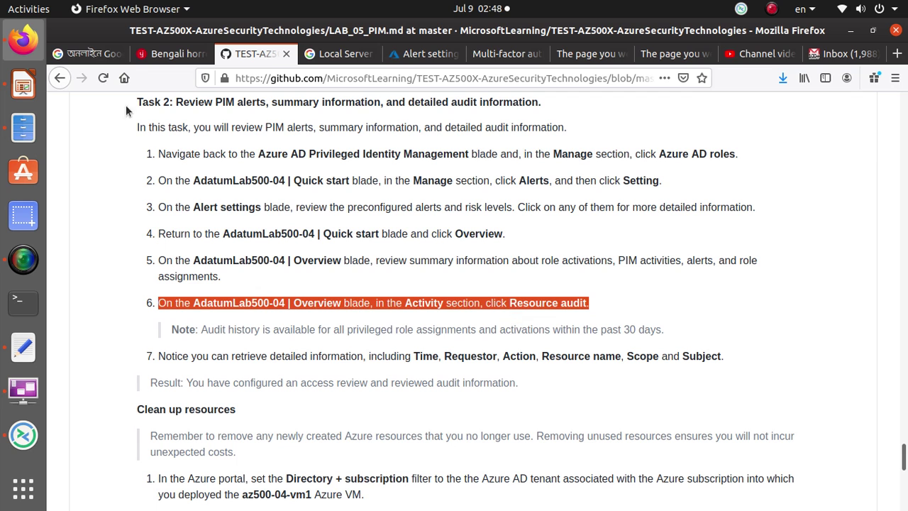
click(425, 54)
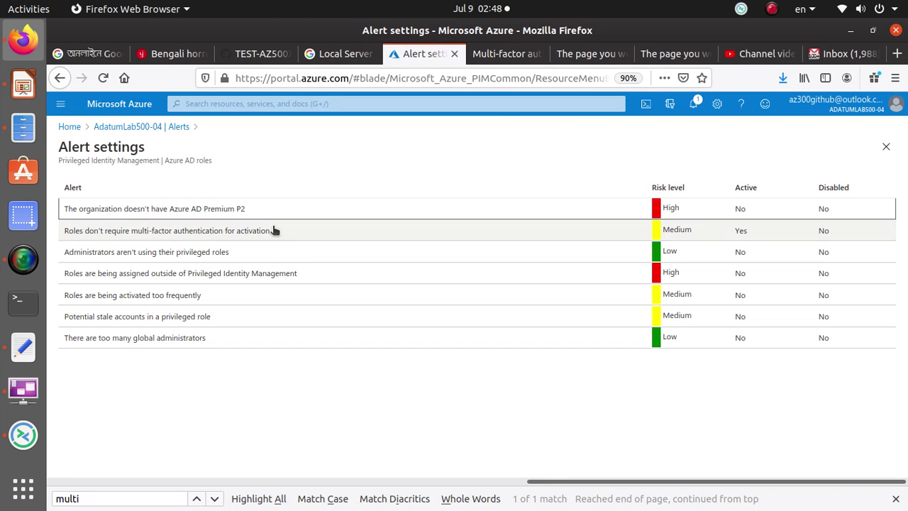
click(124, 127)
Scroll the Overview's role activations, 7-member assignment distribution and medium-risk alert, checking the lab.
click(115, 220)
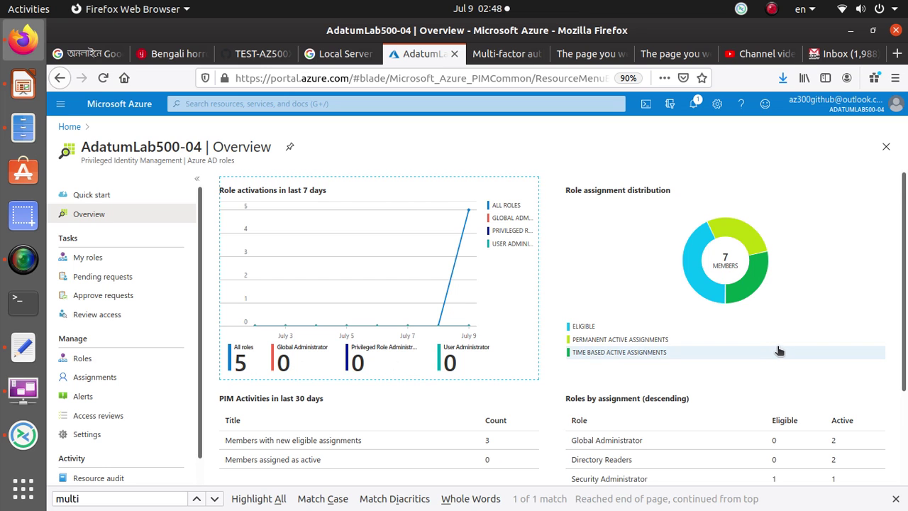
scroll(774, 348, down, 2)
scroll(770, 346, down, 2)
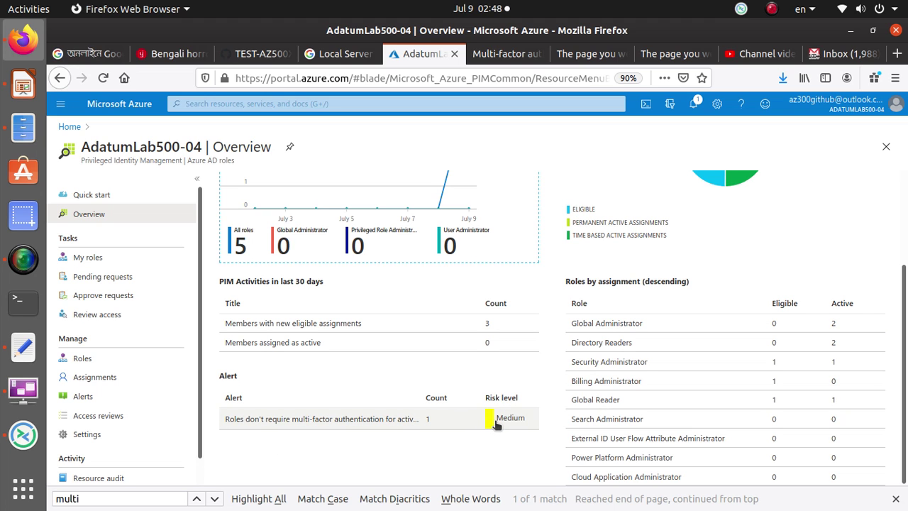
scroll(490, 426, up, 3)
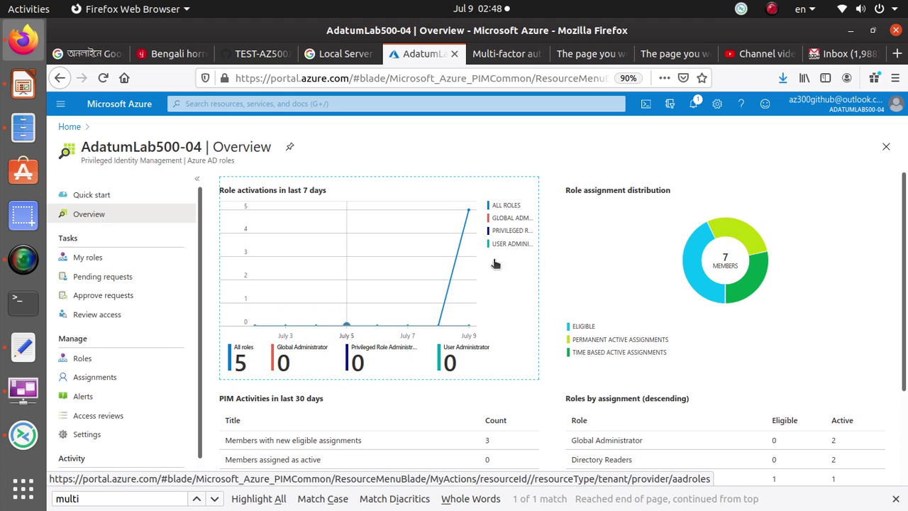
scroll(647, 312, down, 3)
scroll(780, 433, up, 3)
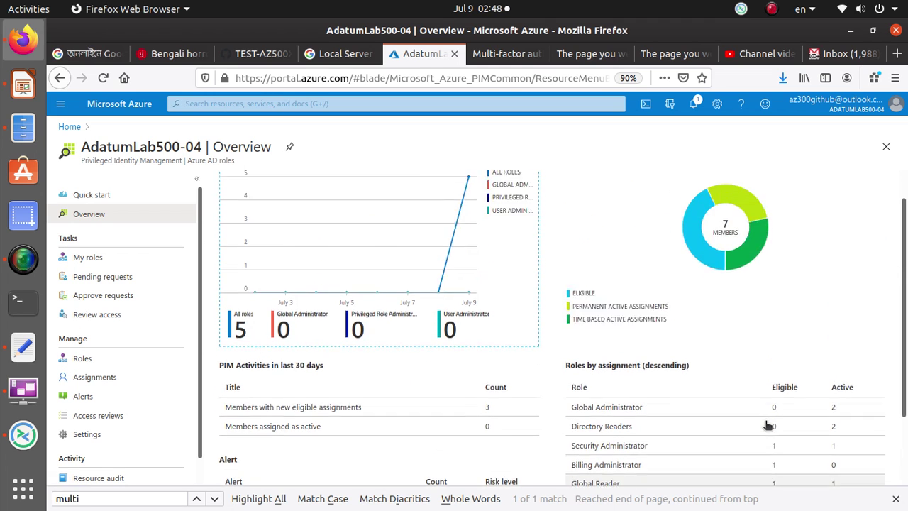
click(257, 54)
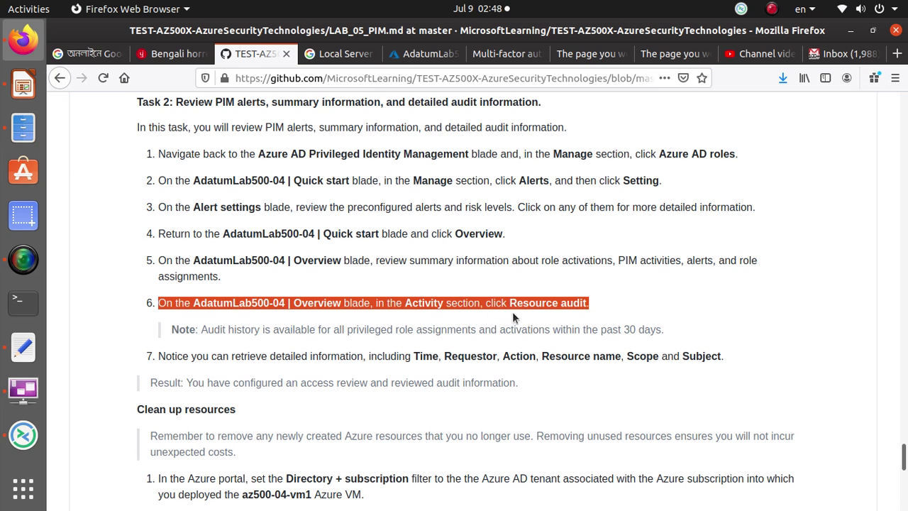
click(418, 57)
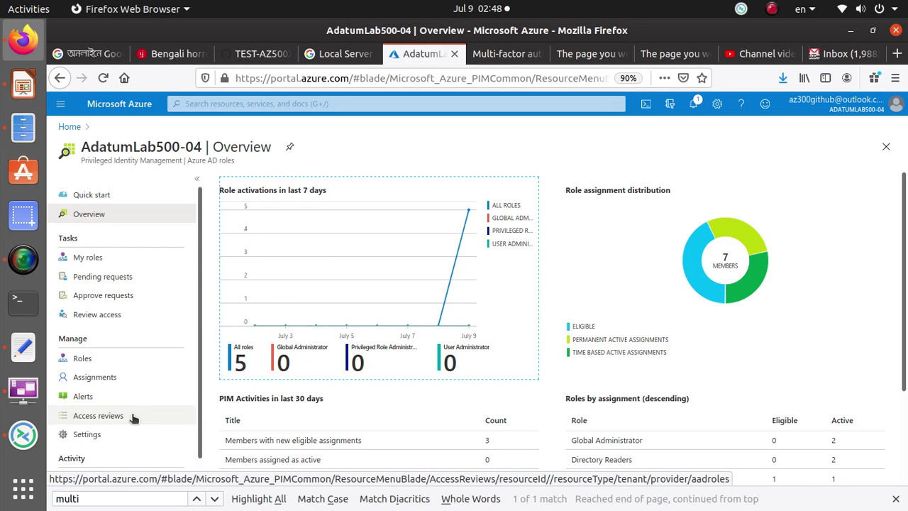
scroll(142, 452, down, 1)
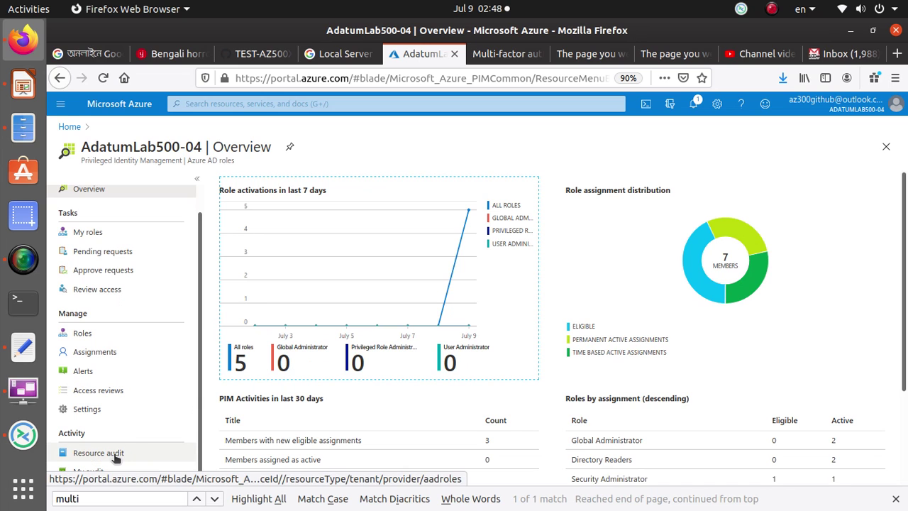
Review the Resource audit entries for Global Reader, then scroll the lab to Clean up resources.
click(116, 456)
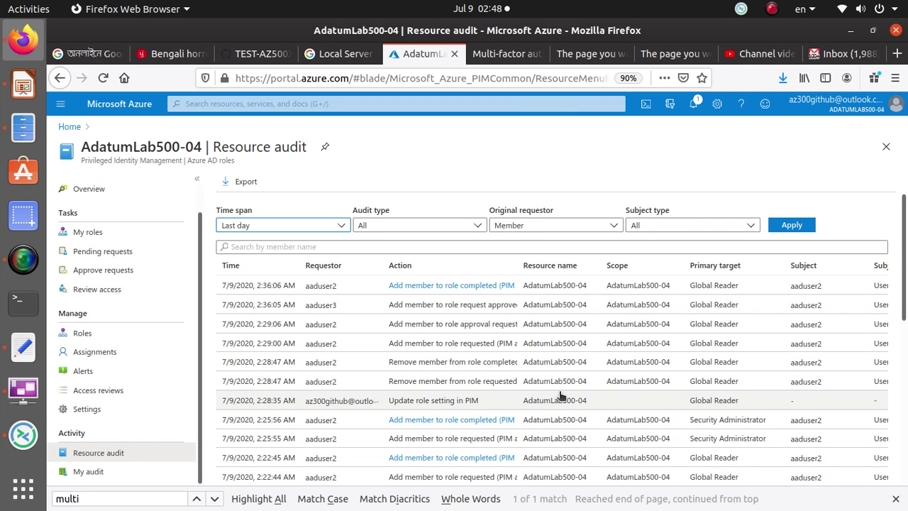
scroll(641, 416, down, 8)
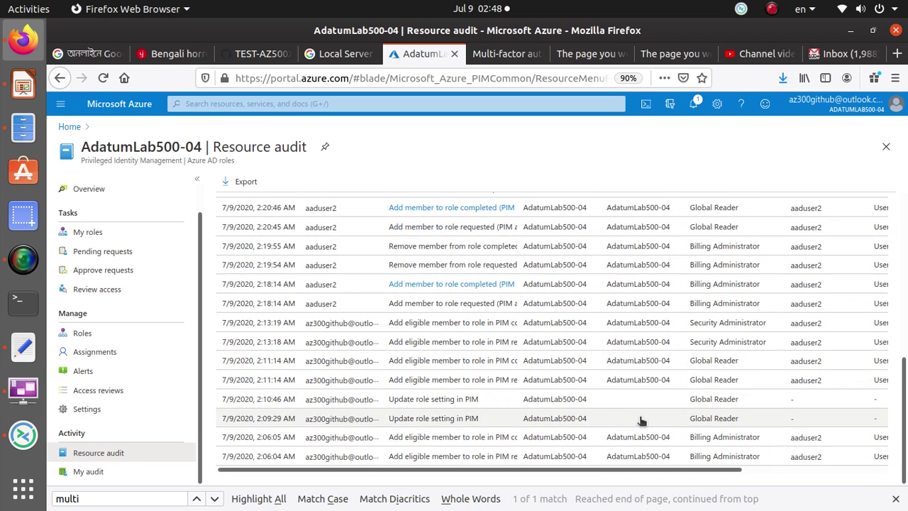
scroll(641, 421, up, 8)
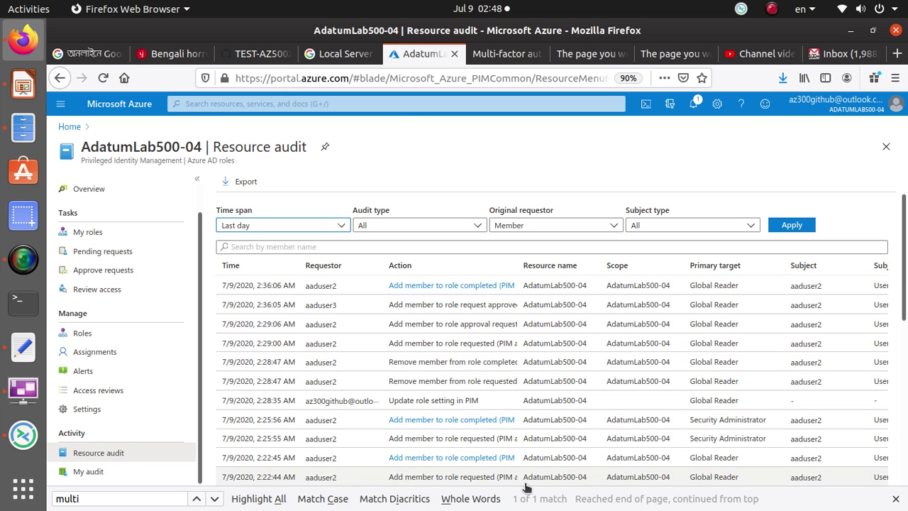
click(256, 54)
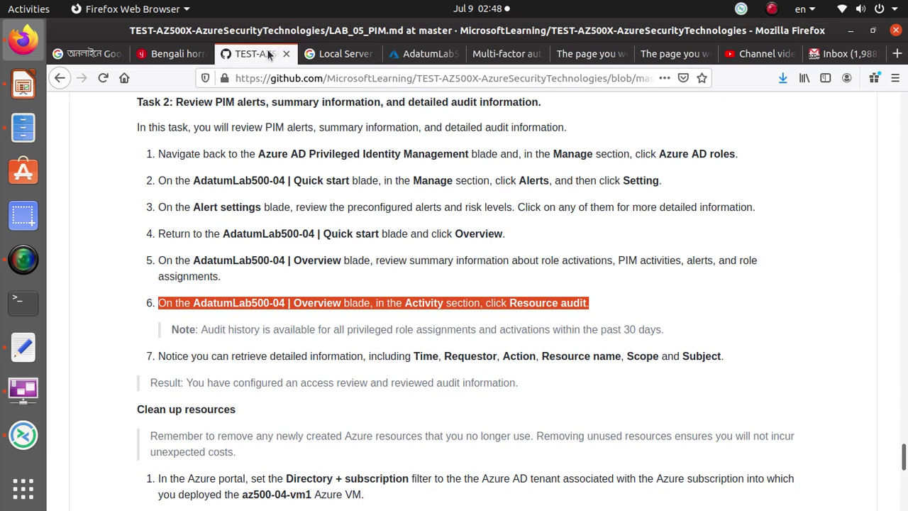
scroll(293, 330, down, 2)
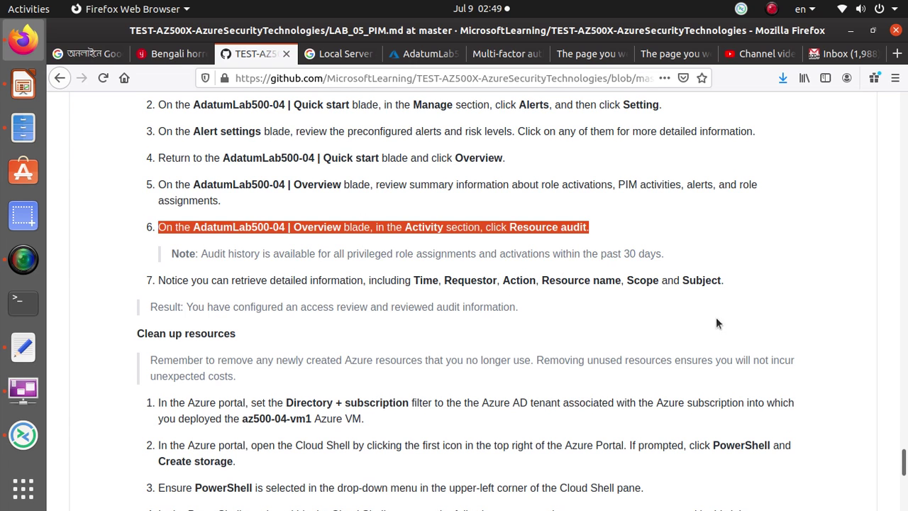
scroll(716, 323, down, 3)
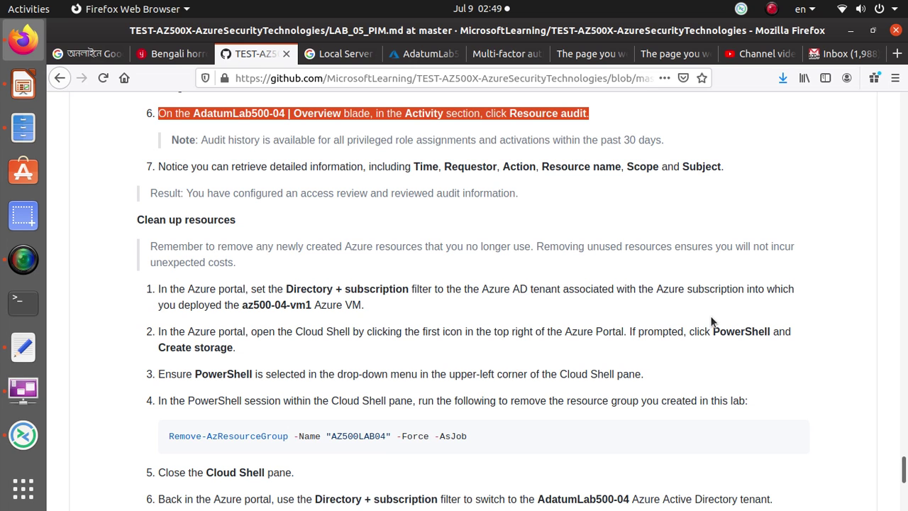
Copy the Remove-AzResourceGroup command and start a PowerShell Cloud Shell, dismissing the no-subscription error.
scroll(307, 289, down, 4)
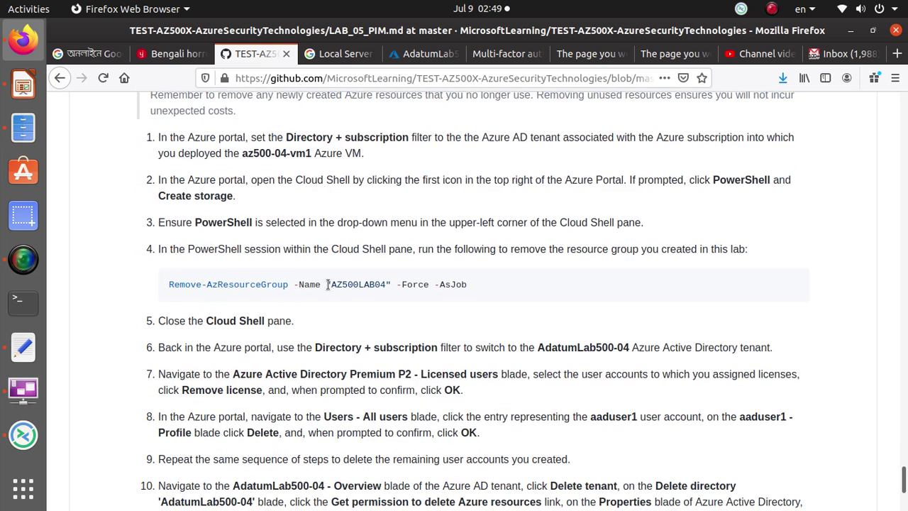
triple_click(328, 285)
right_click(343, 289)
click(355, 296)
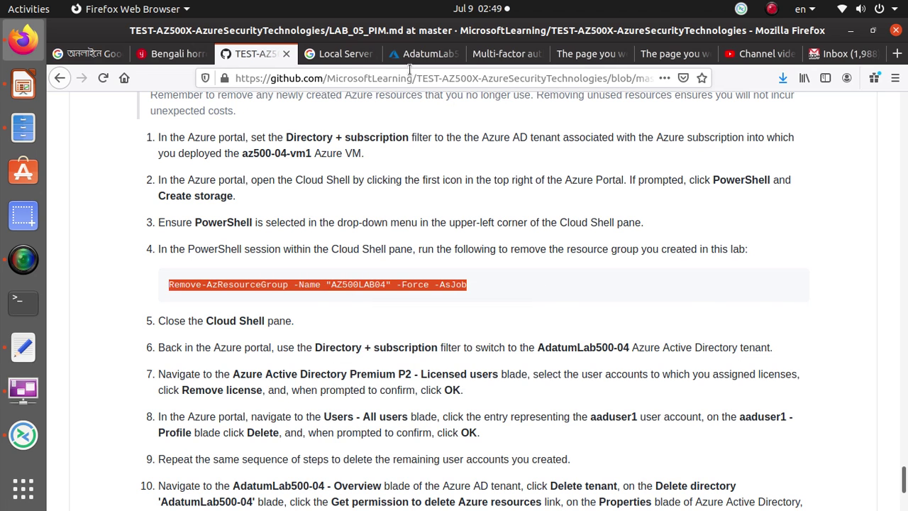
click(426, 54)
click(646, 103)
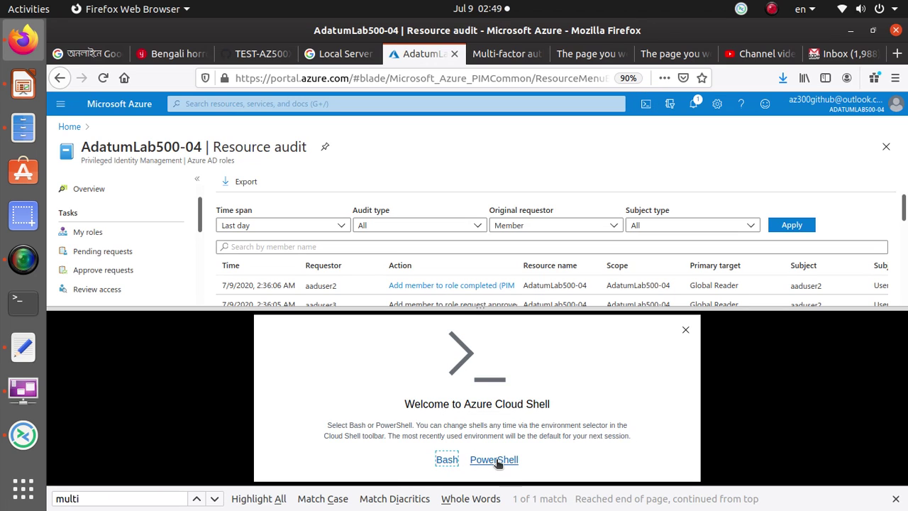
click(495, 461)
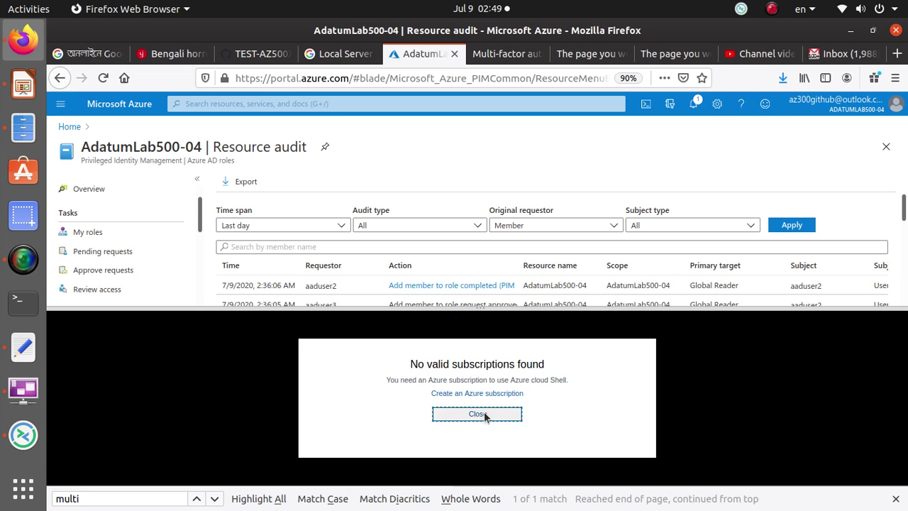
click(485, 415)
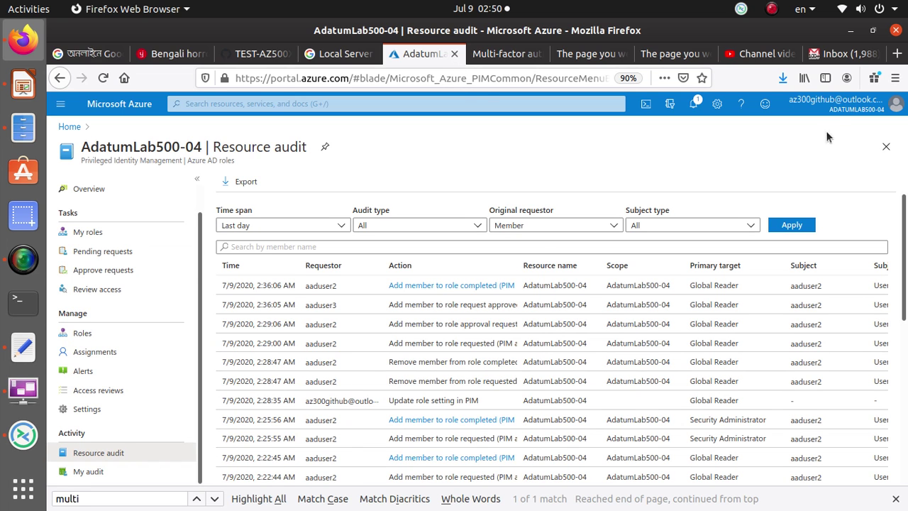
Switch to the Default Directory and reopen Cloud Shell there.
click(845, 103)
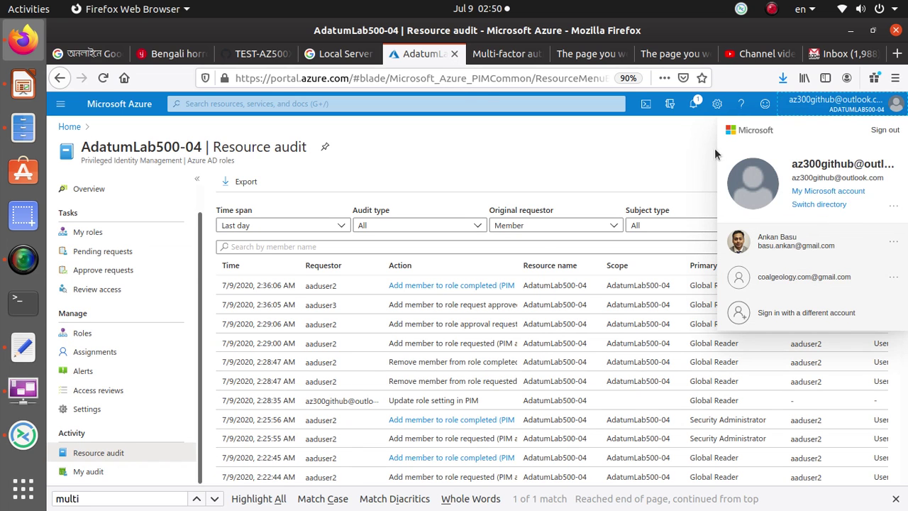
click(670, 104)
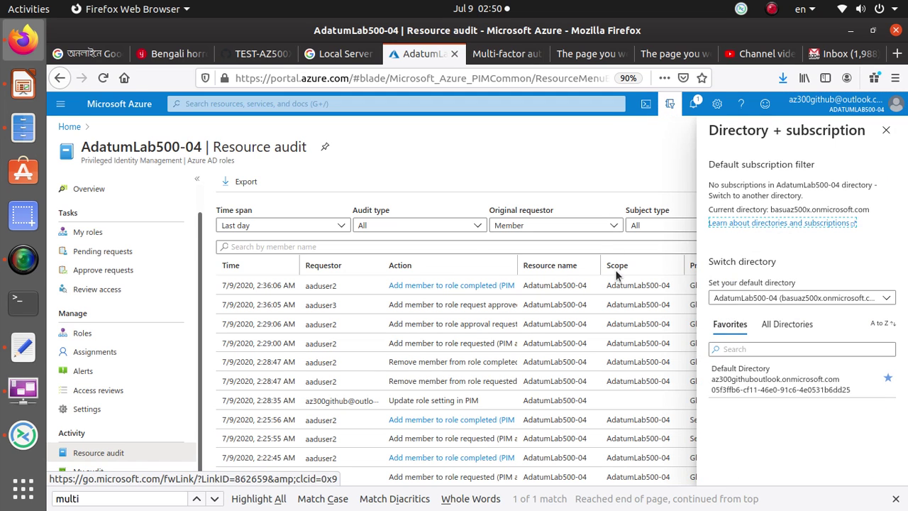
click(795, 381)
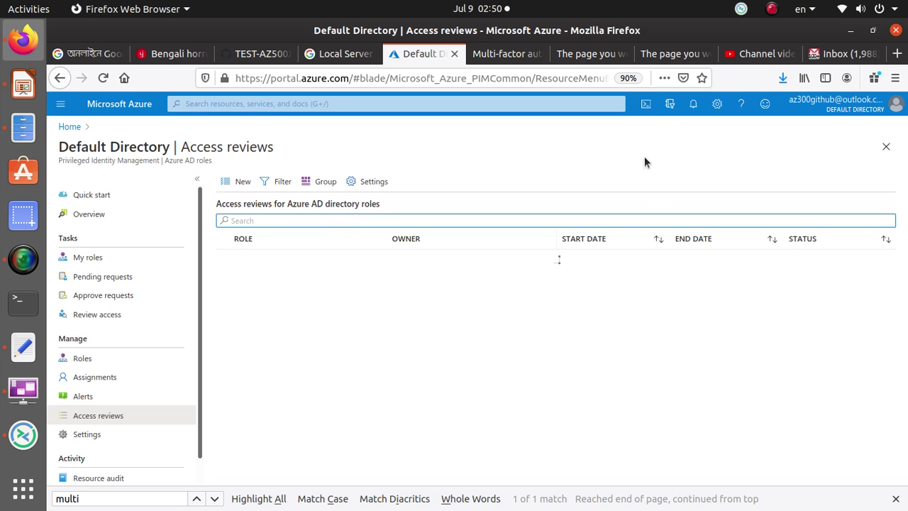
click(646, 105)
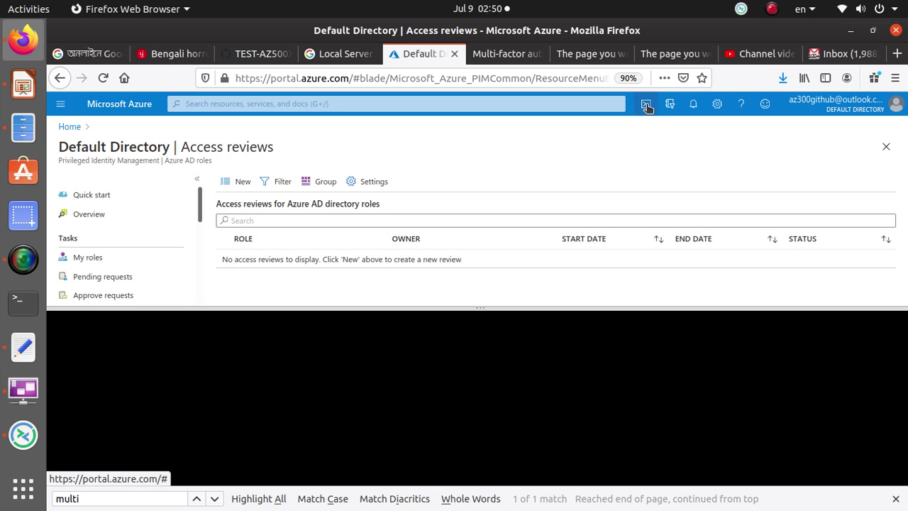